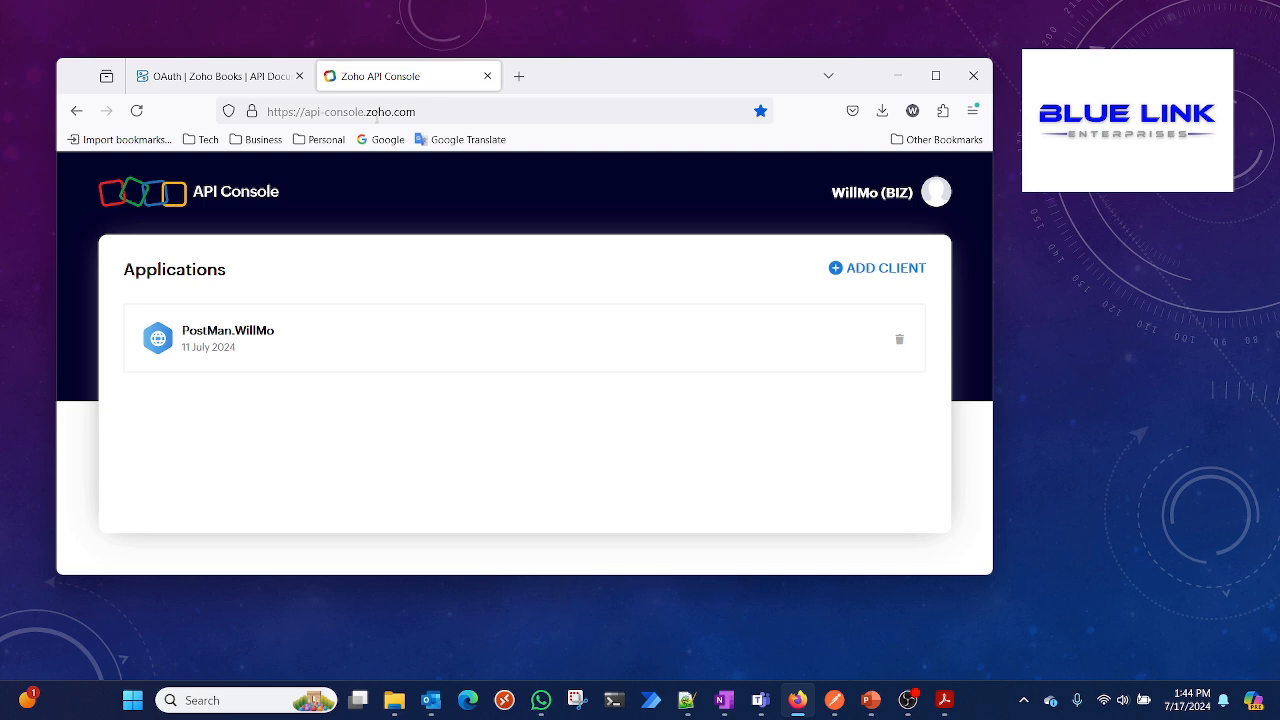
# Follow the developer console link in the Zoho Books OAuth documentation and return to the API Console tab
pyautogui.click(233, 76)
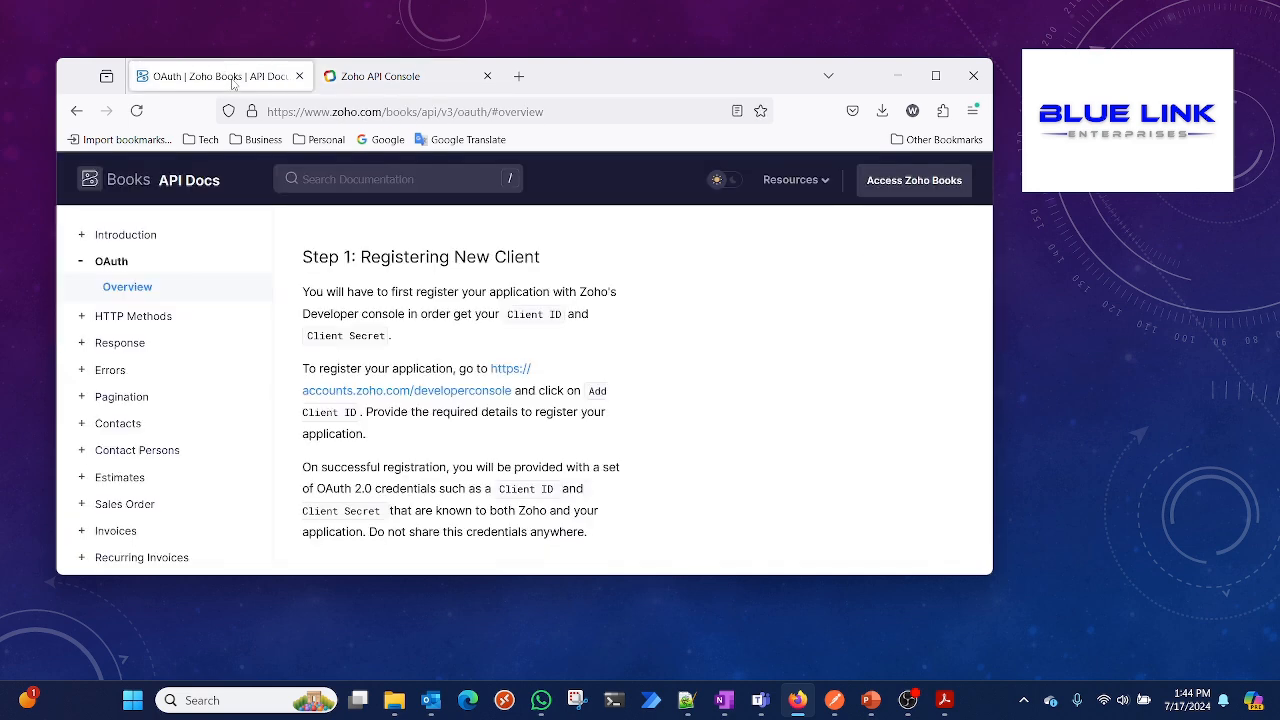
pyautogui.click(474, 395)
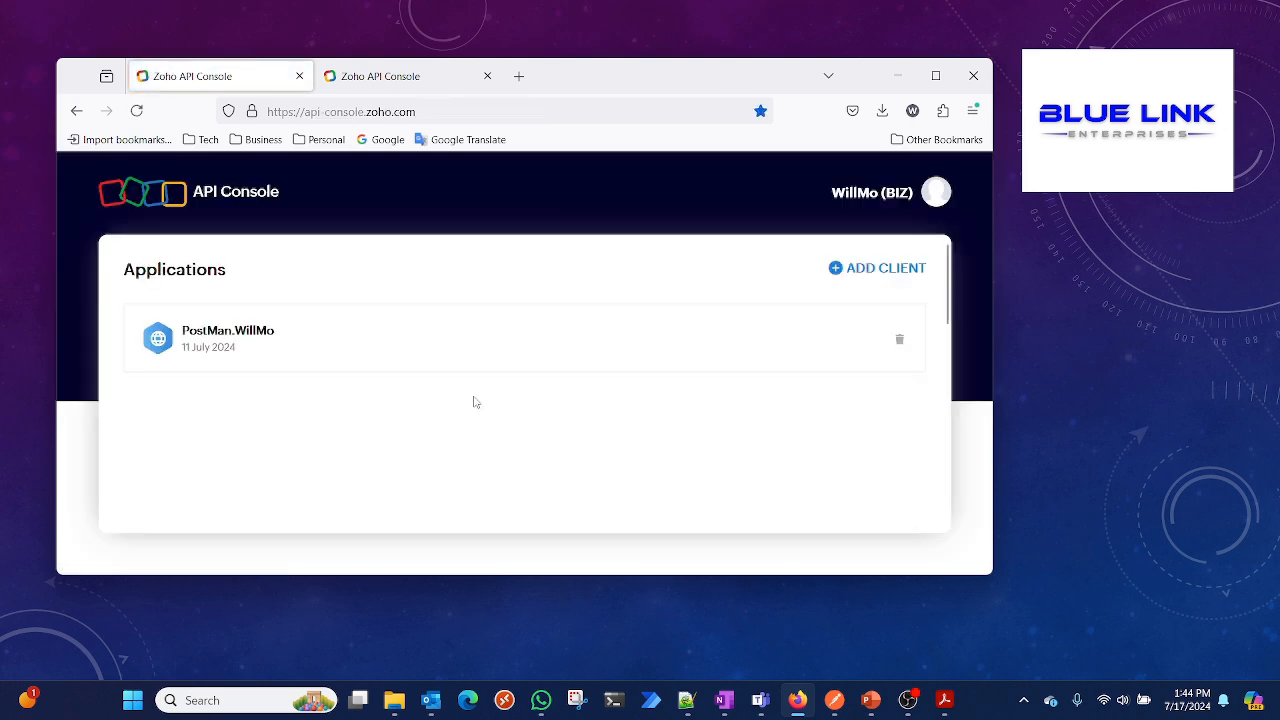
pyautogui.click(76, 111)
pyautogui.click(355, 76)
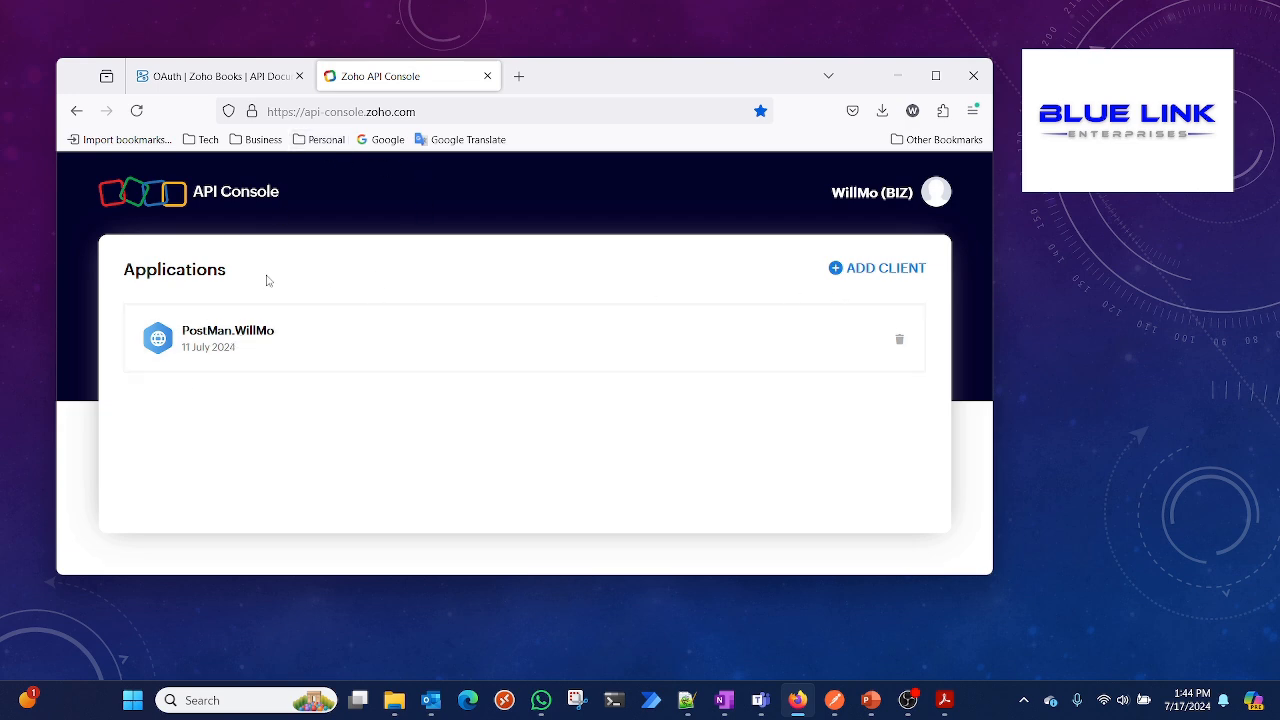
# Start adding a new client and choose the Server-based Applications client type
pyautogui.click(886, 270)
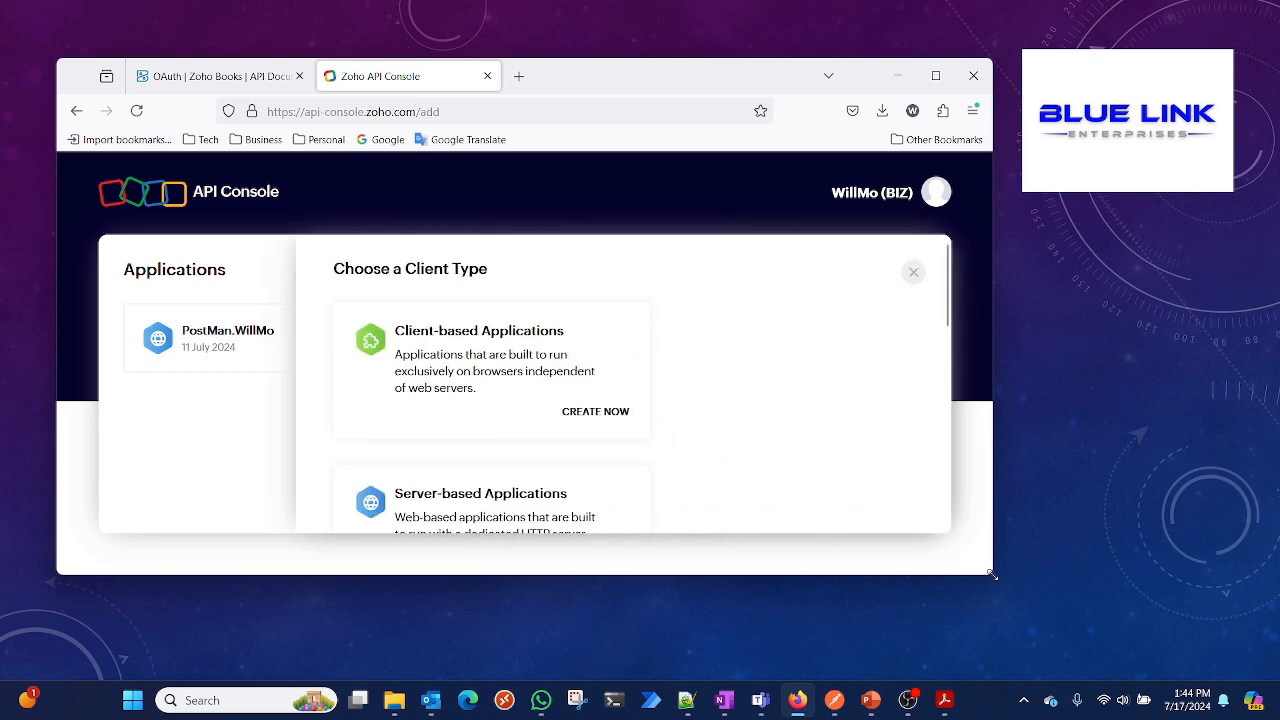
pyautogui.moveTo(992, 575); pyautogui.dragTo(1274, 678)
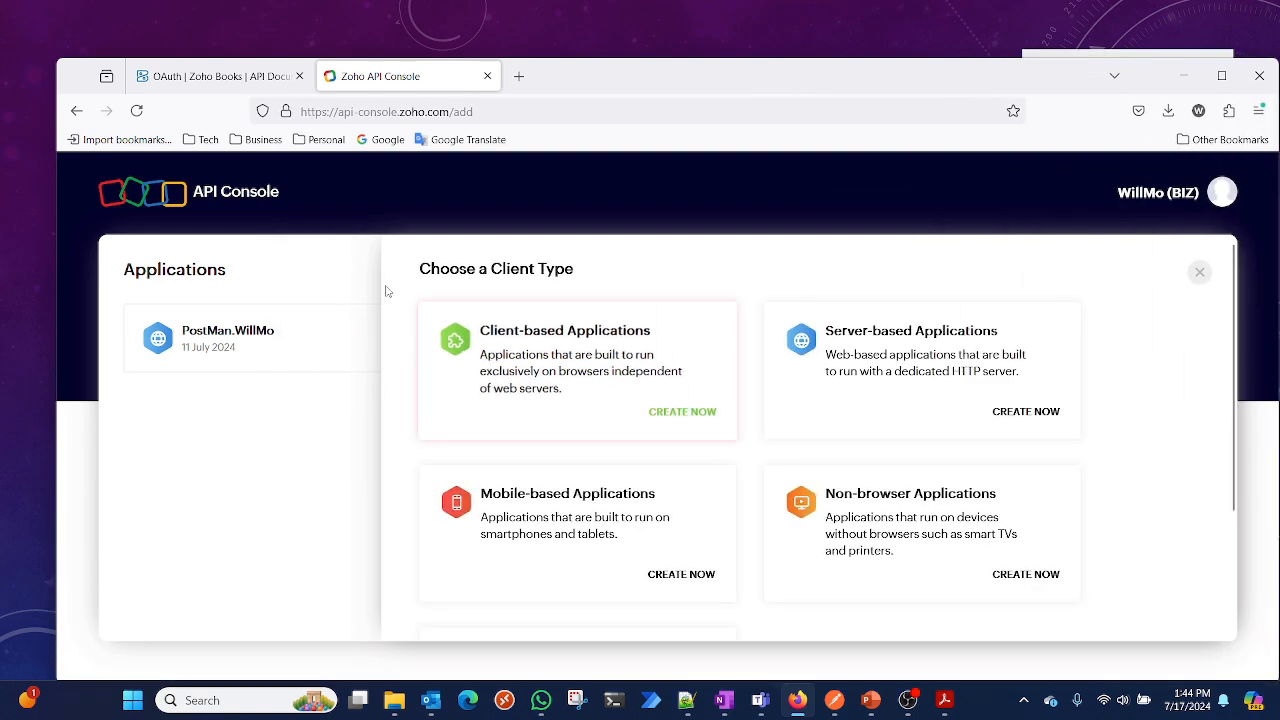
pyautogui.click(935, 362)
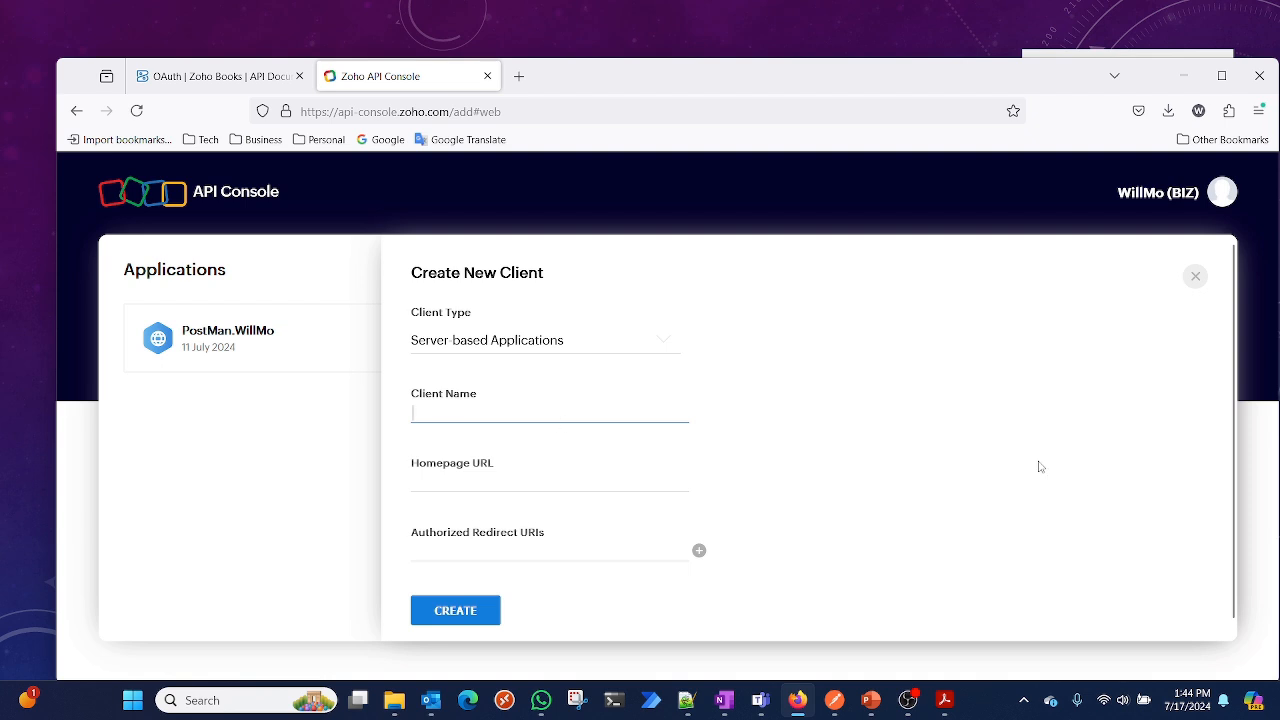
# Enter PostMan.Sample as the client name
pyautogui.write('PostMas')
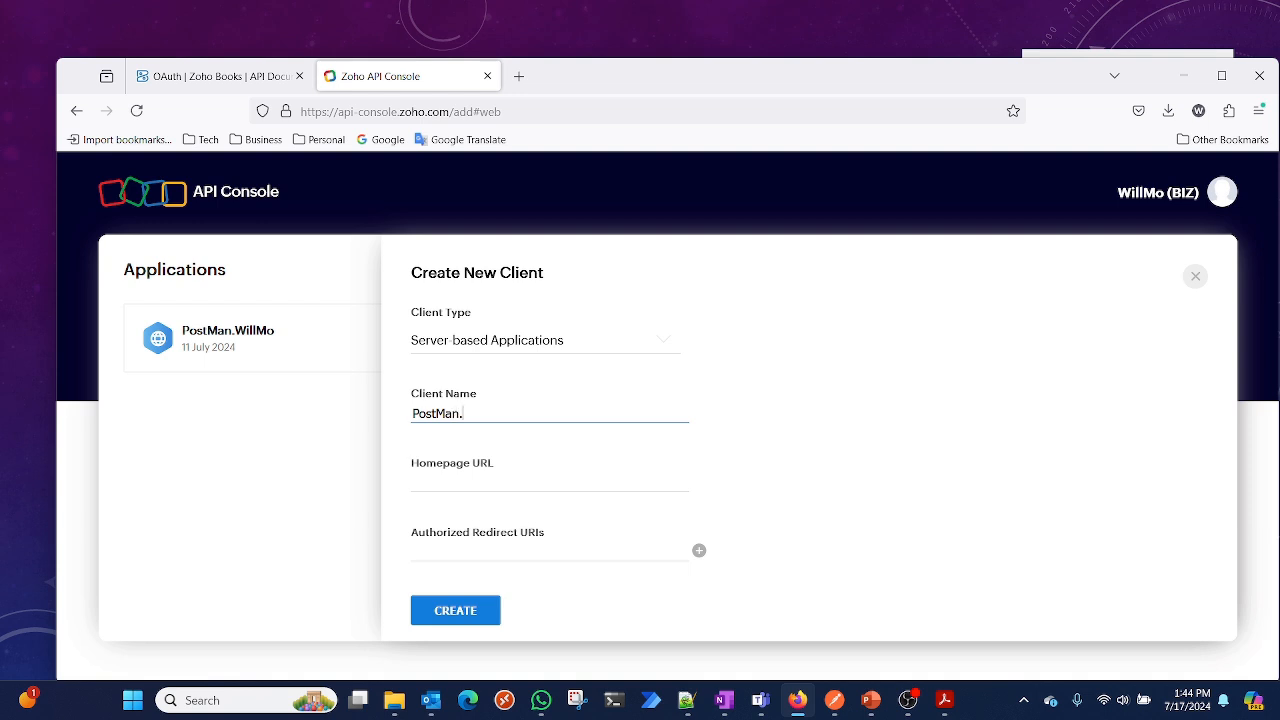
pyautogui.write('.Sample')
pyautogui.click(514, 488)
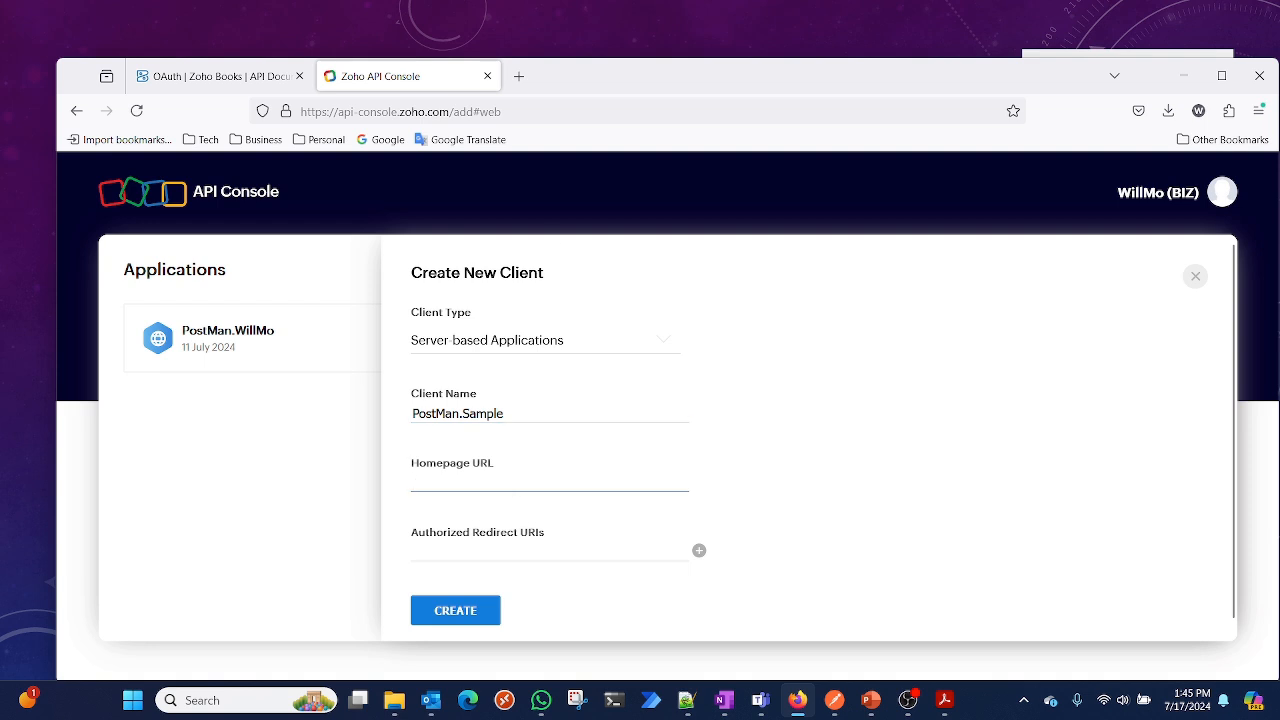
pyautogui.click(518, 76)
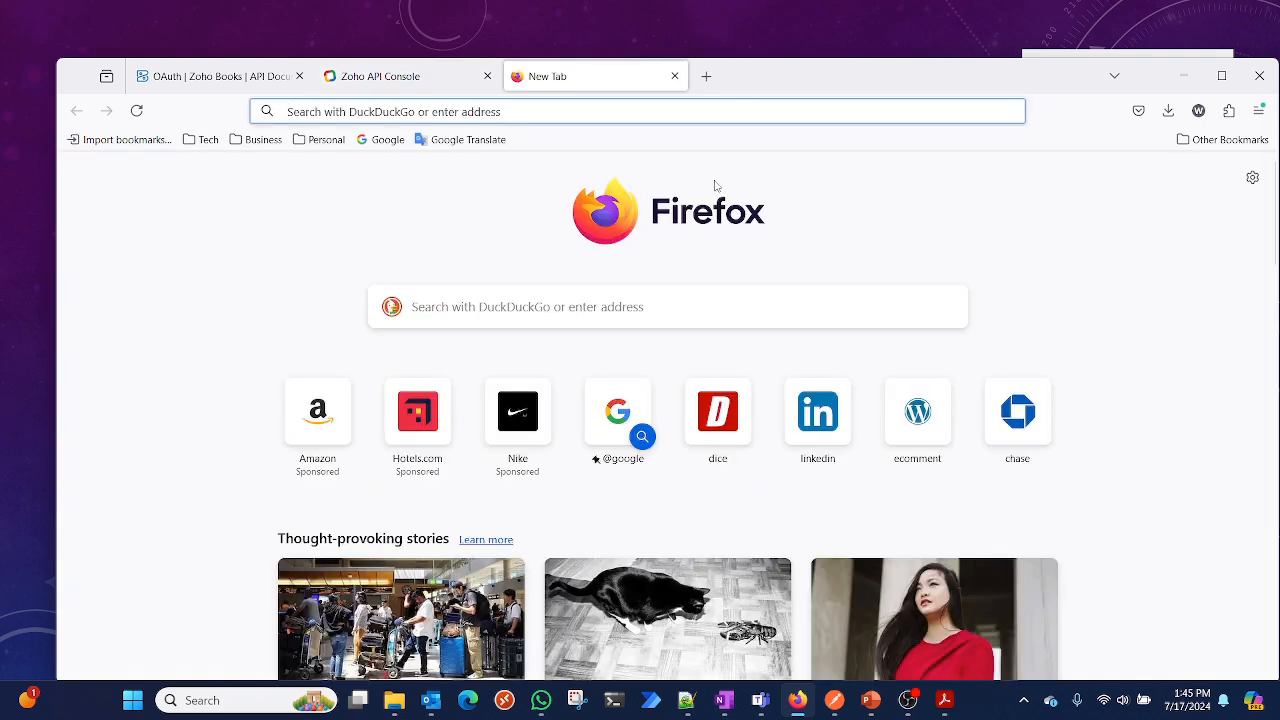
pyautogui.click(380, 139)
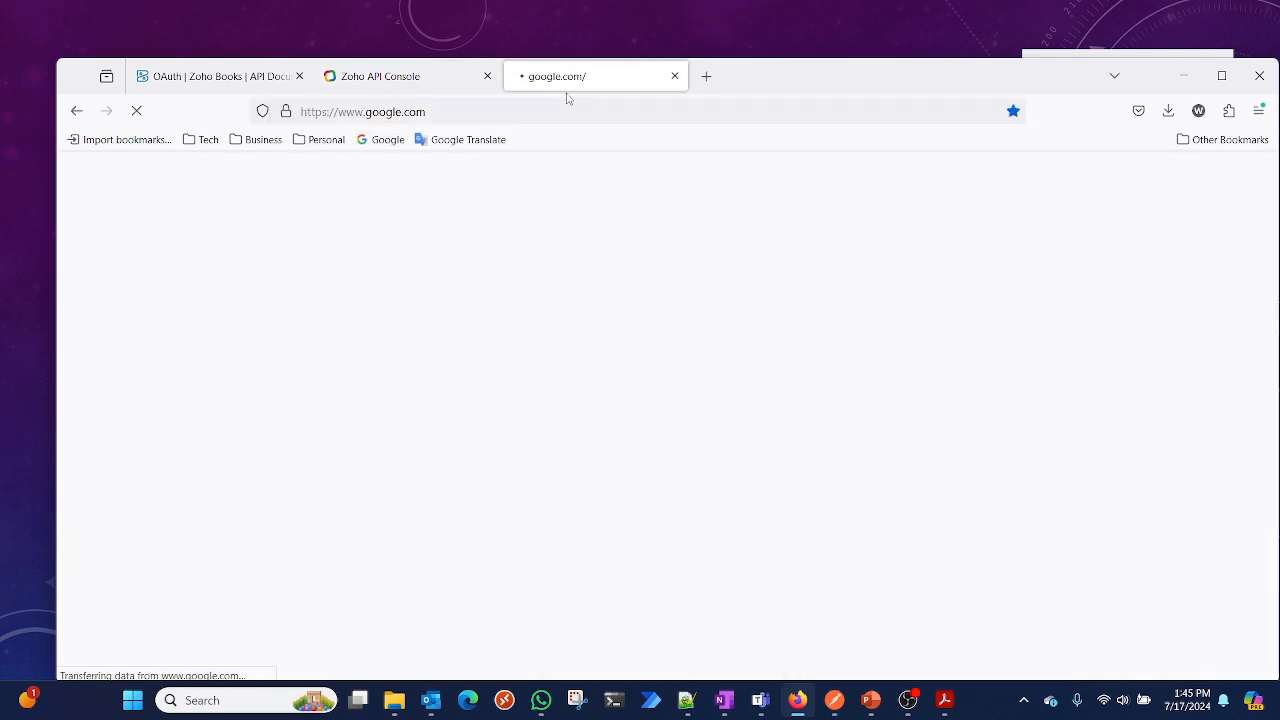
pyautogui.click(431, 110)
pyautogui.hotkey('ctrl', 'c')
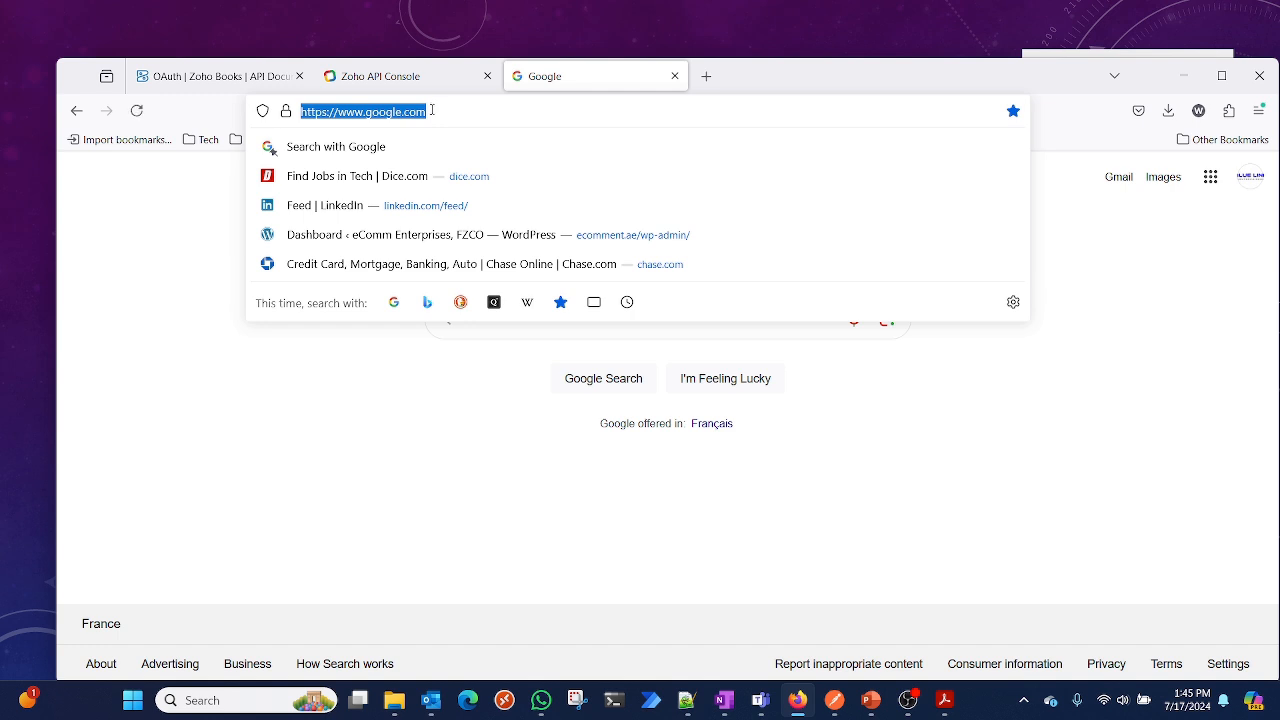
pyautogui.click(376, 76)
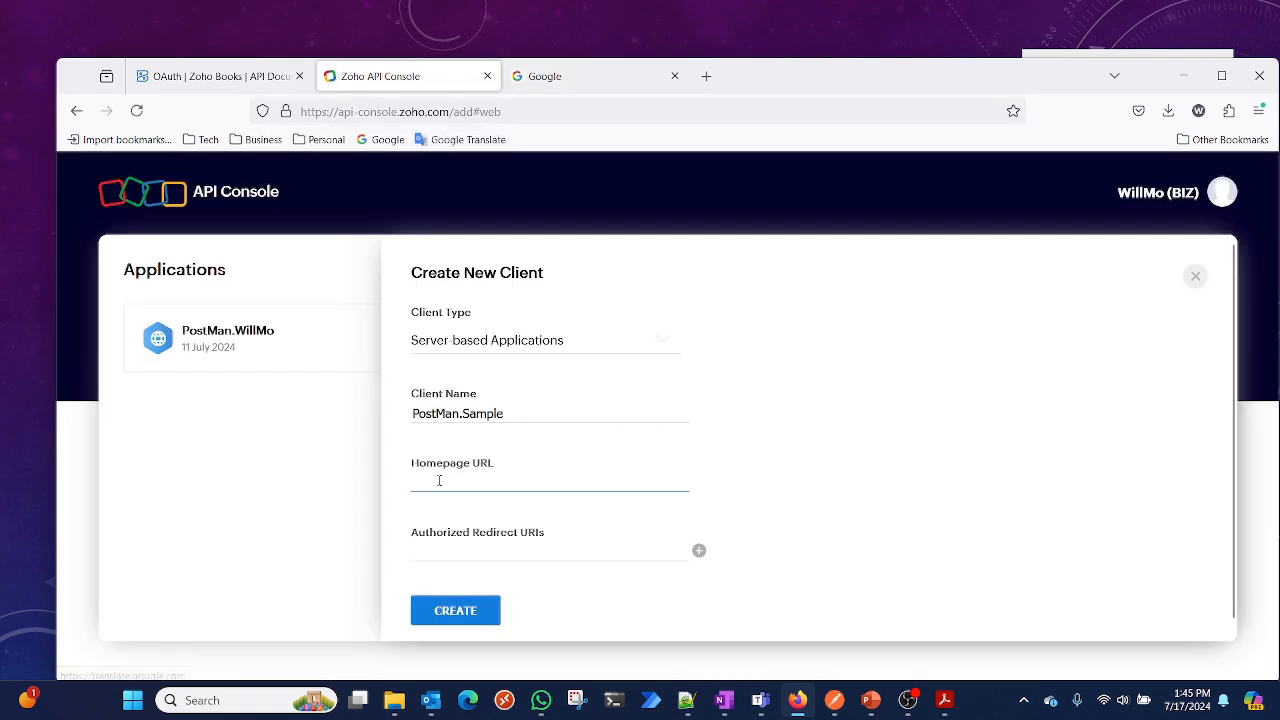
pyautogui.hotkey('ctrl', 'v')
pyautogui.click(480, 558)
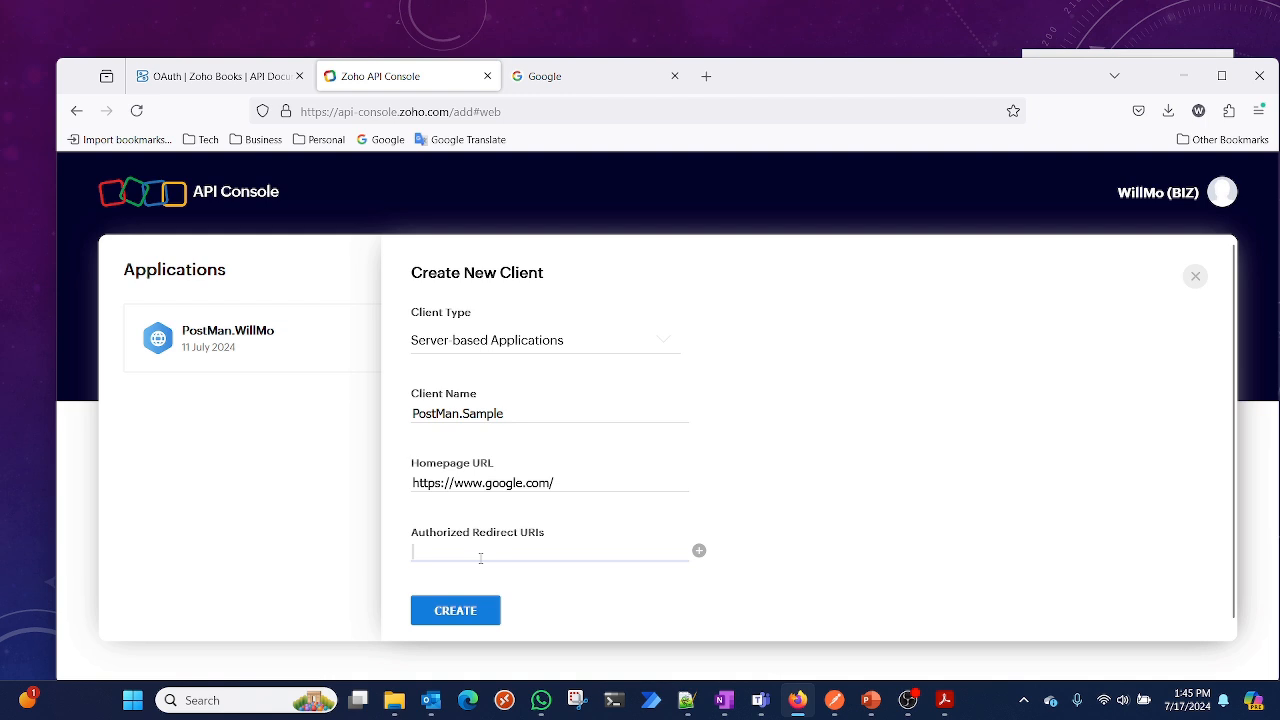
pyautogui.hotkey('ctrl', 'v')
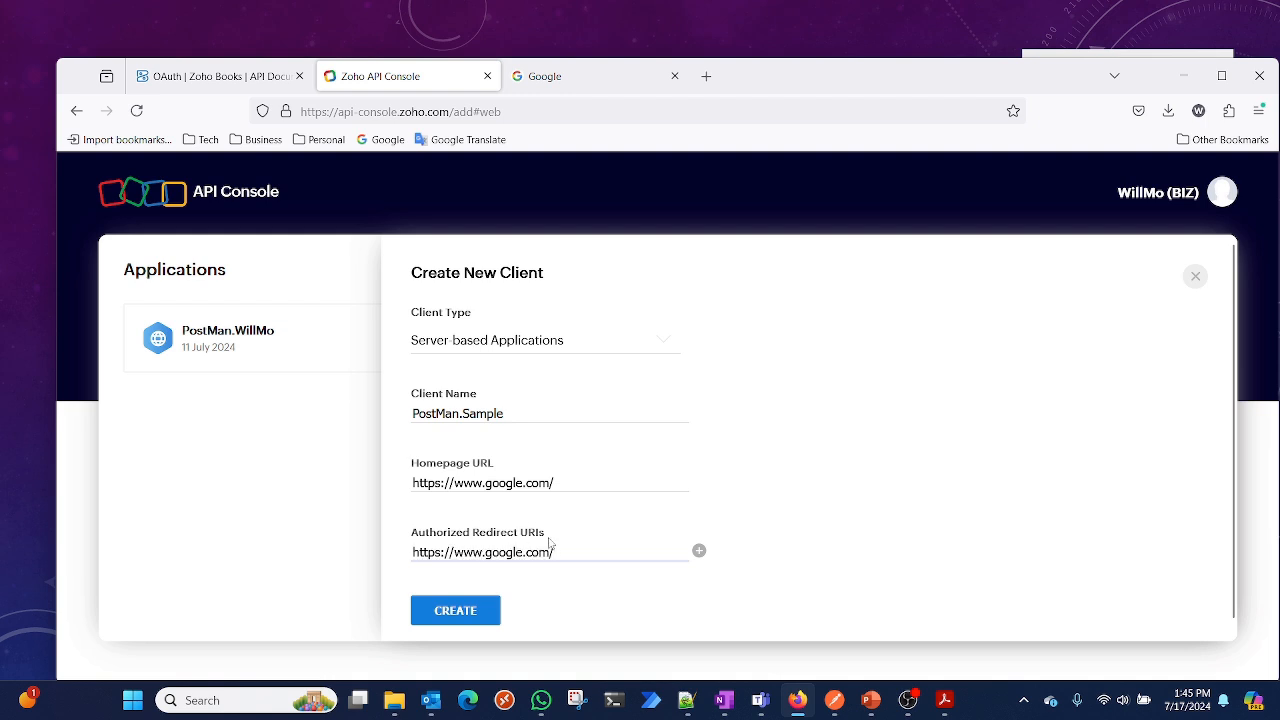
pyautogui.click(474, 617)
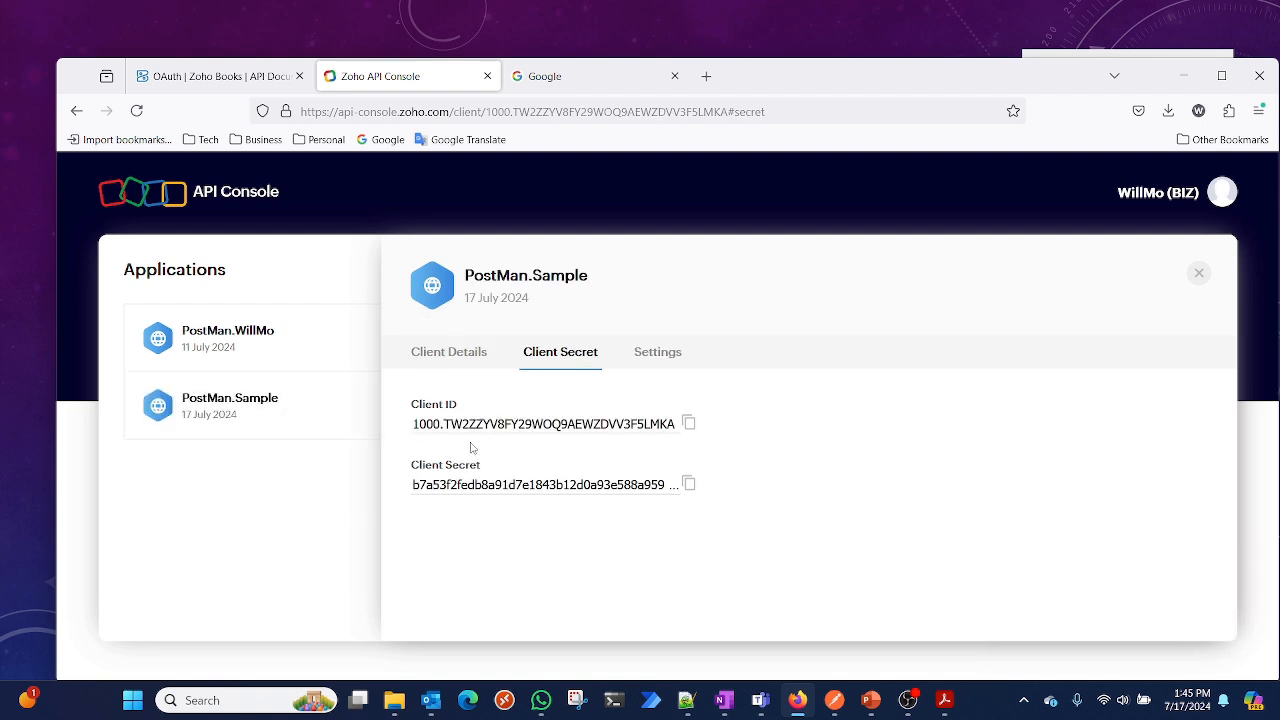
# Copy the new client's Client ID and paste it into a new Notepad++ document after the label 'Client ID:'
pyautogui.click(690, 425)
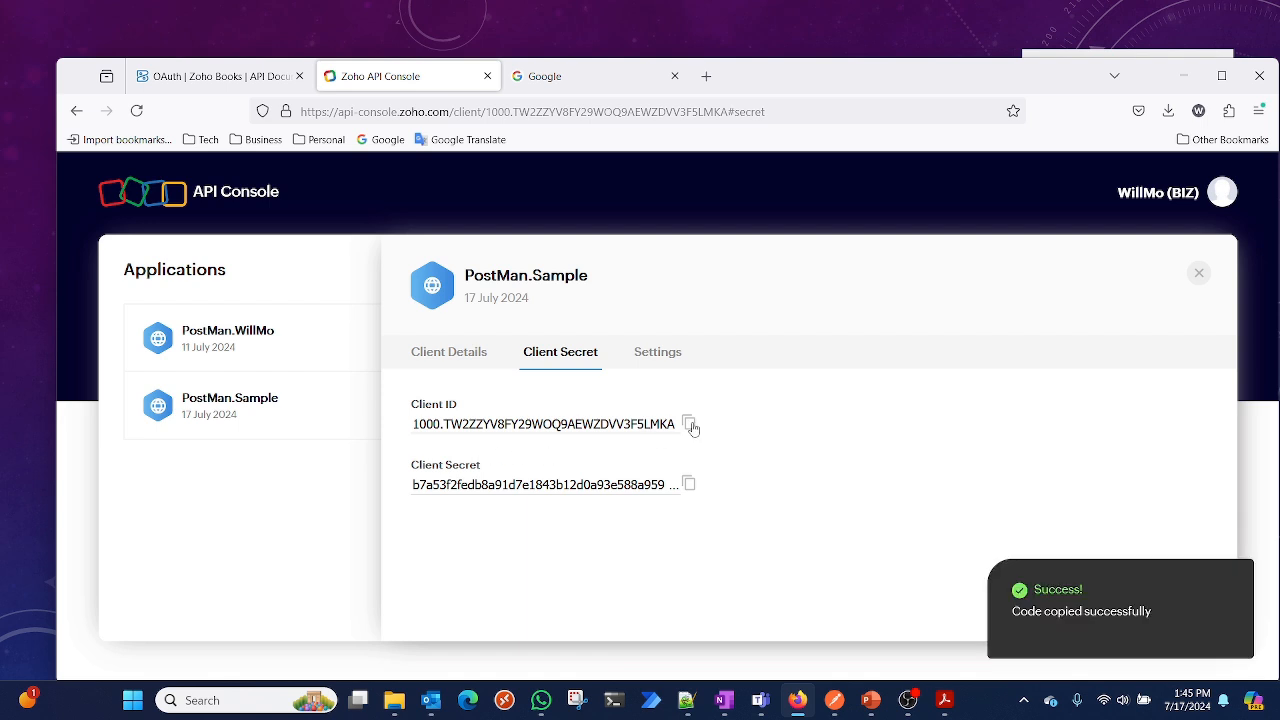
pyautogui.click(687, 700)
pyautogui.write('c')
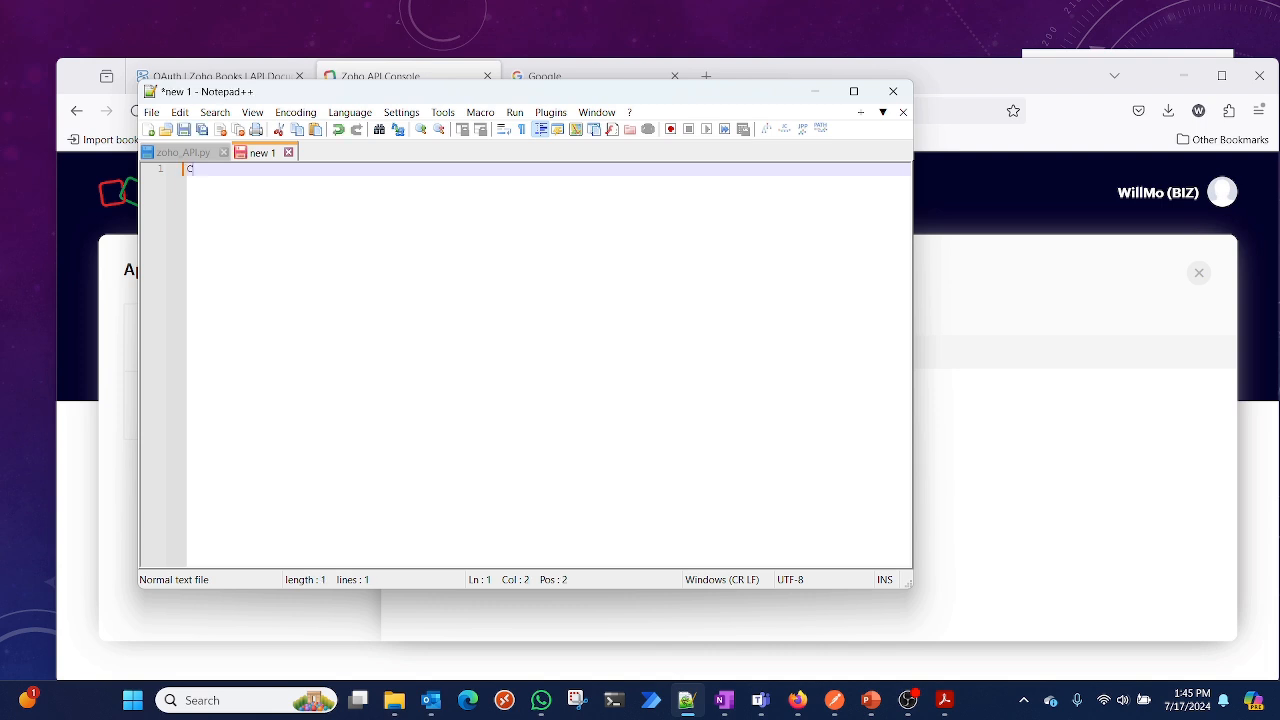
pyautogui.write('lient ID:')
pyautogui.hotkey('ctrl', 'v')
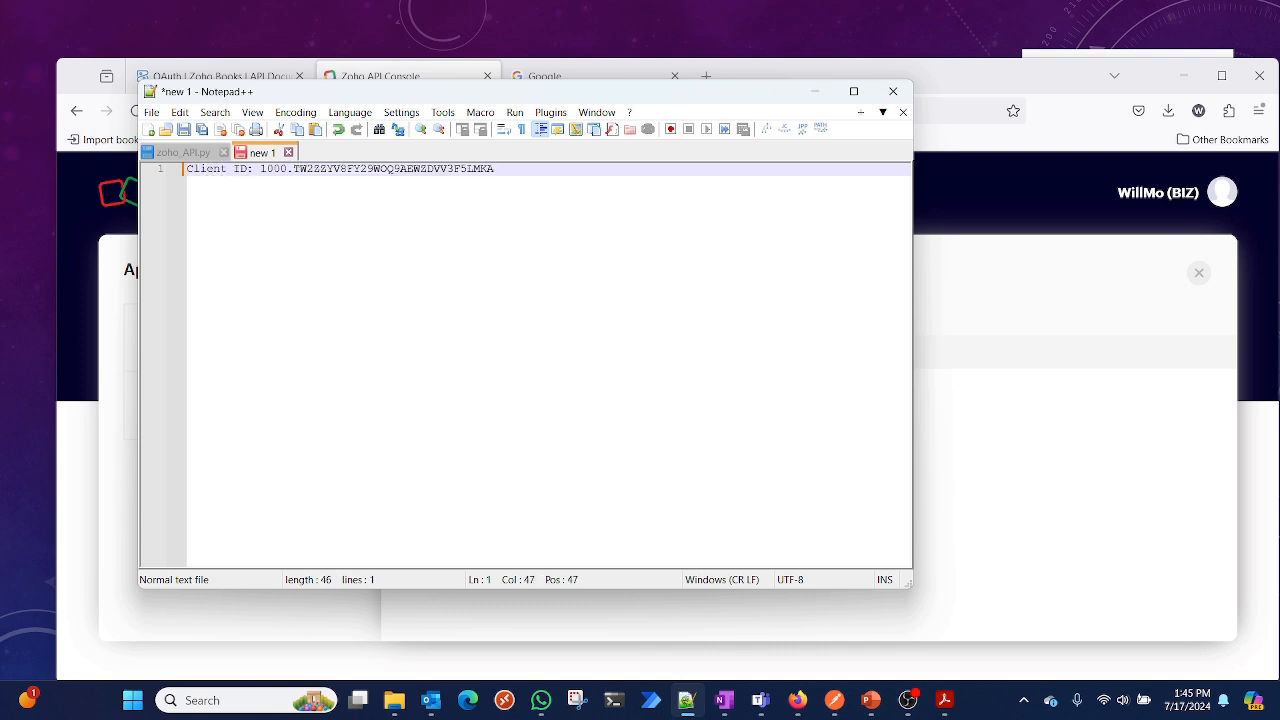
# Add a 'Client Sercret:' line in the note and paste the copied client secret after it
pyautogui.press('Return')
pyautogui.write('Client')
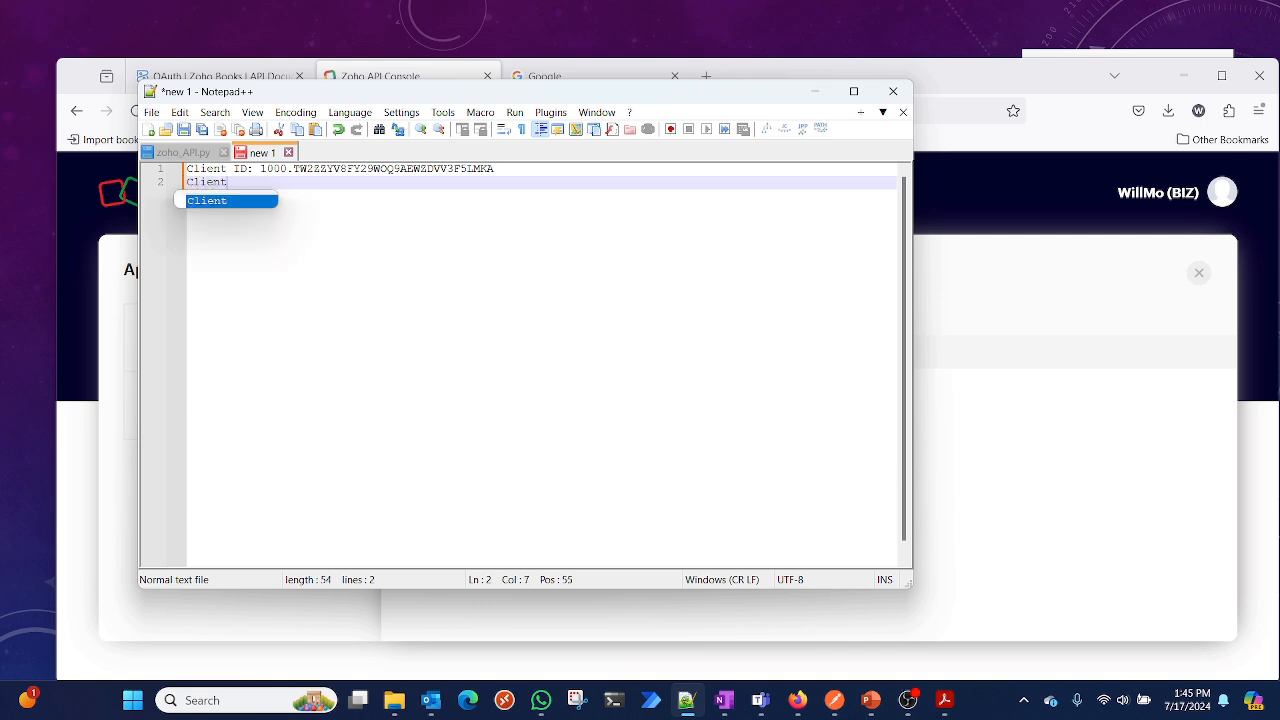
pyautogui.write(' Sercret:')
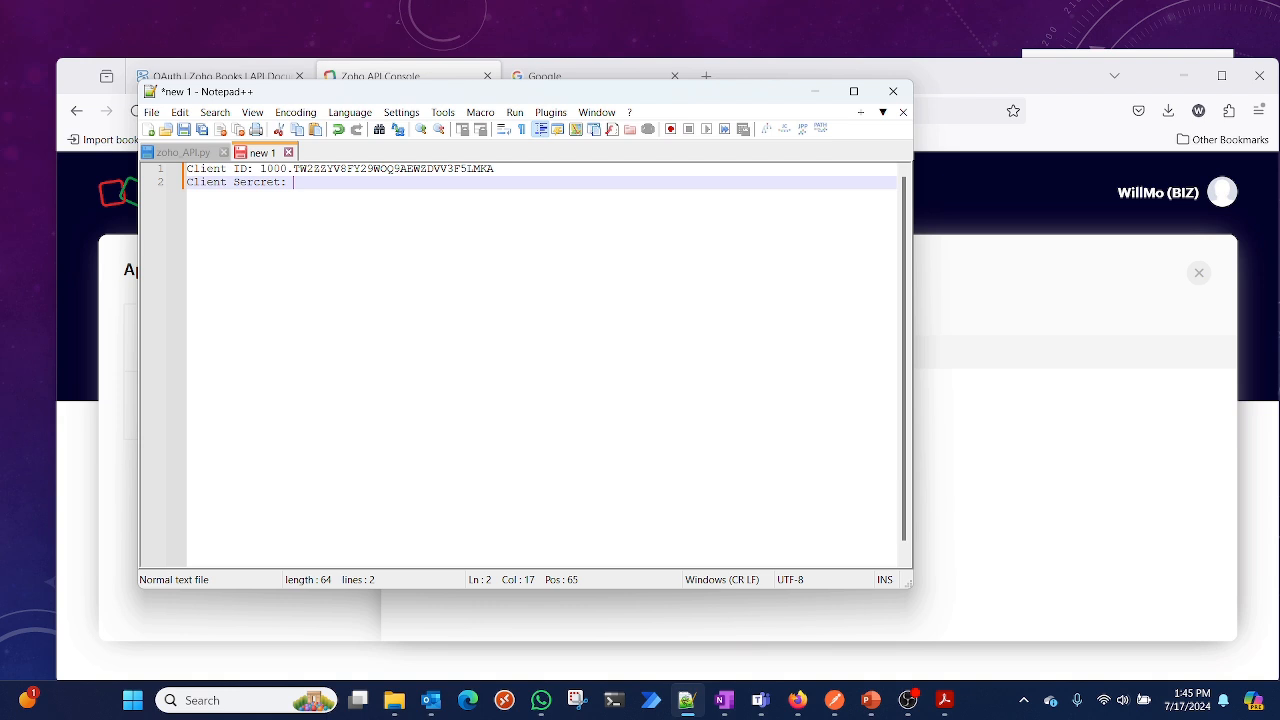
pyautogui.click(1072, 533)
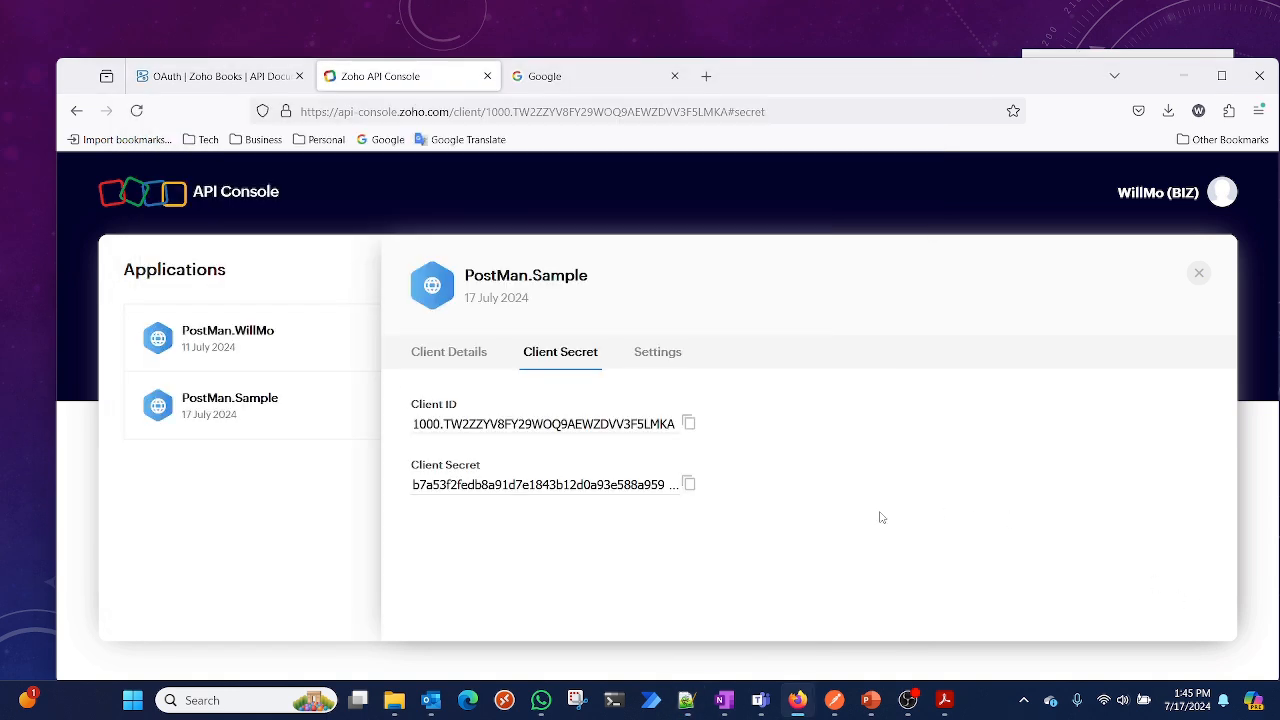
pyautogui.click(688, 484)
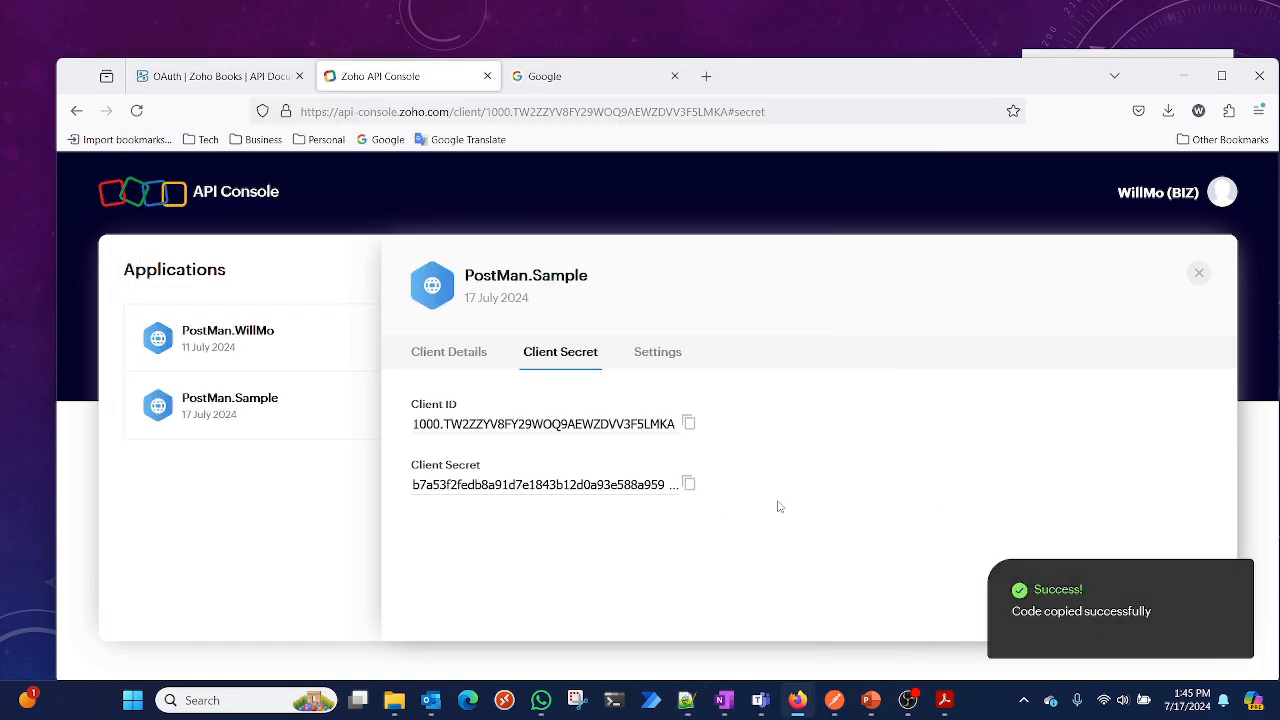
pyautogui.click(686, 700)
pyautogui.hotkey('ctrl', 'v')
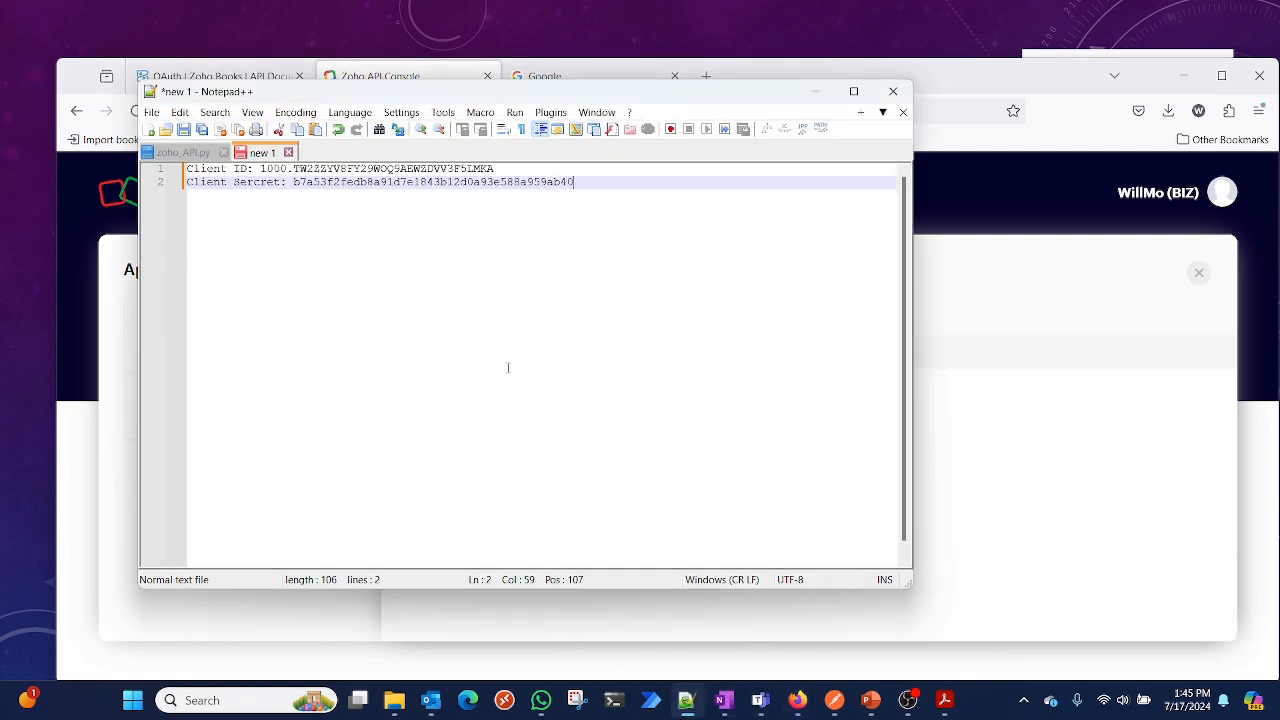
# Align the Client ID value with two tabs and add two blank lines after the secret
pyautogui.click(259, 169)
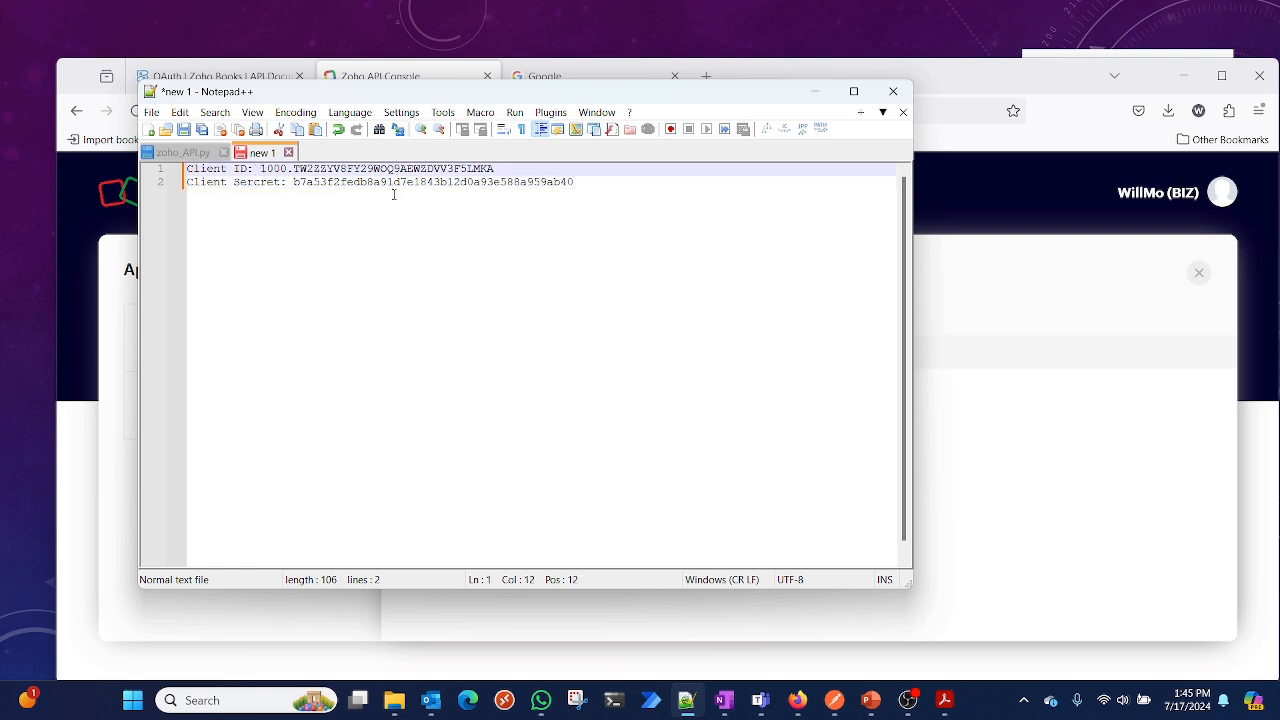
pyautogui.press('Tab')
pyautogui.press('Tab')
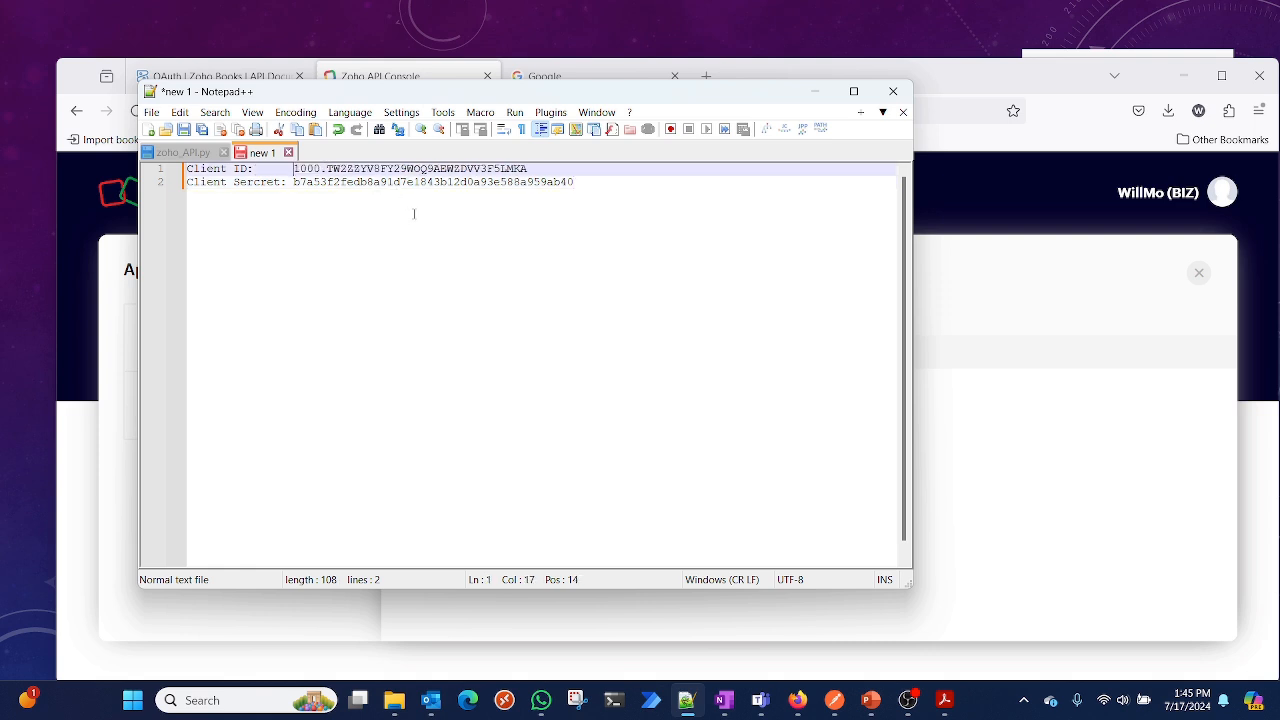
pyautogui.click(577, 184)
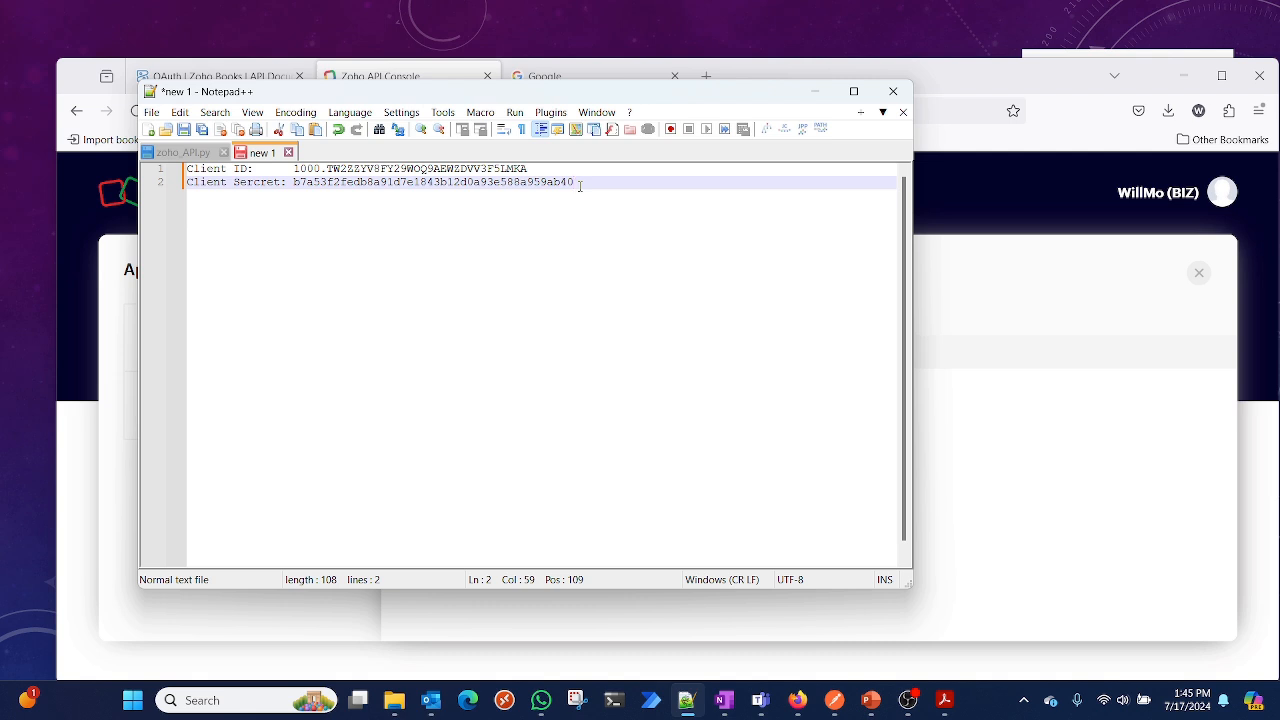
pyautogui.press('Return')
pyautogui.press('Return')
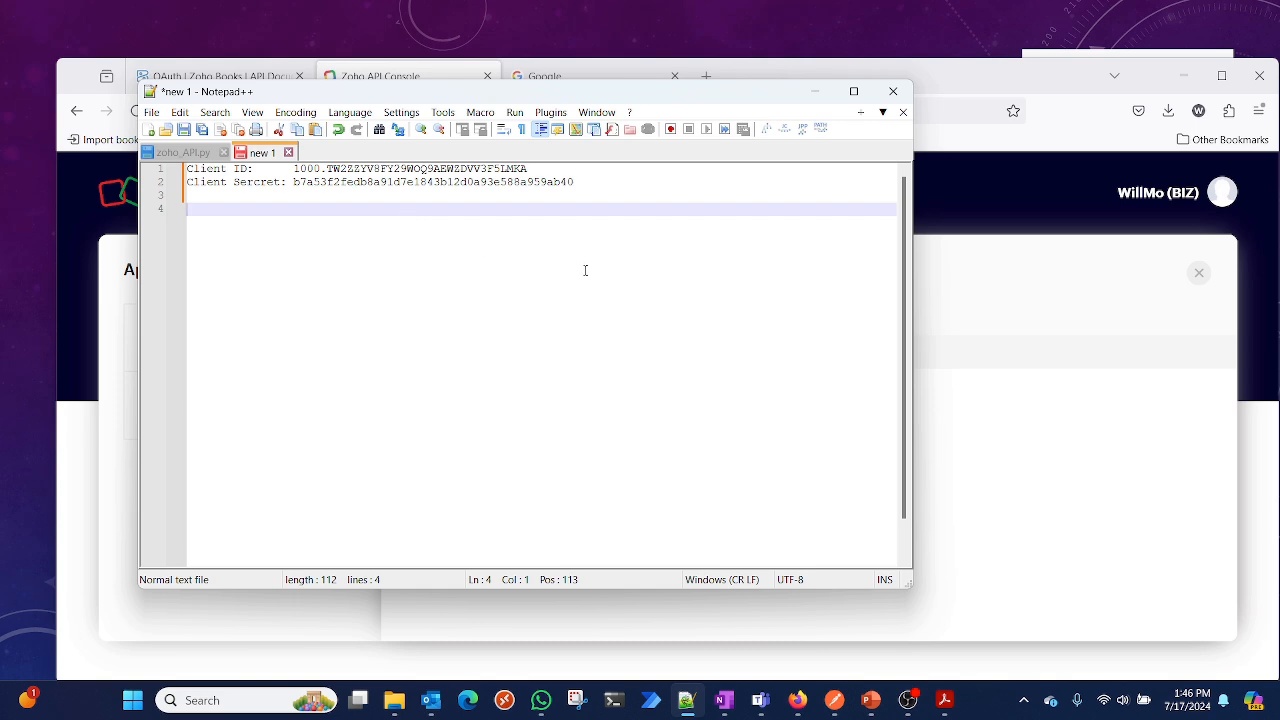
# Switch to Postman and examine the GetToken request's query parameters alongside the Step 2 grant token documentation
pyautogui.click(1036, 304)
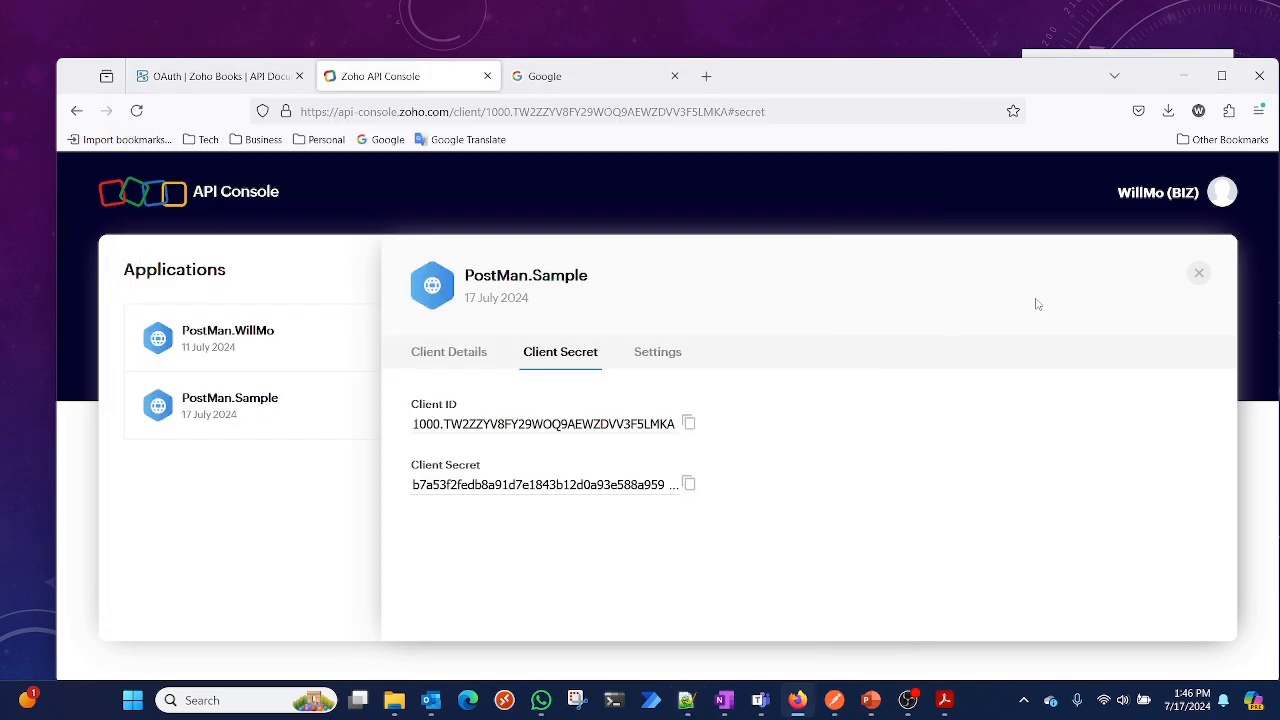
pyautogui.click(208, 78)
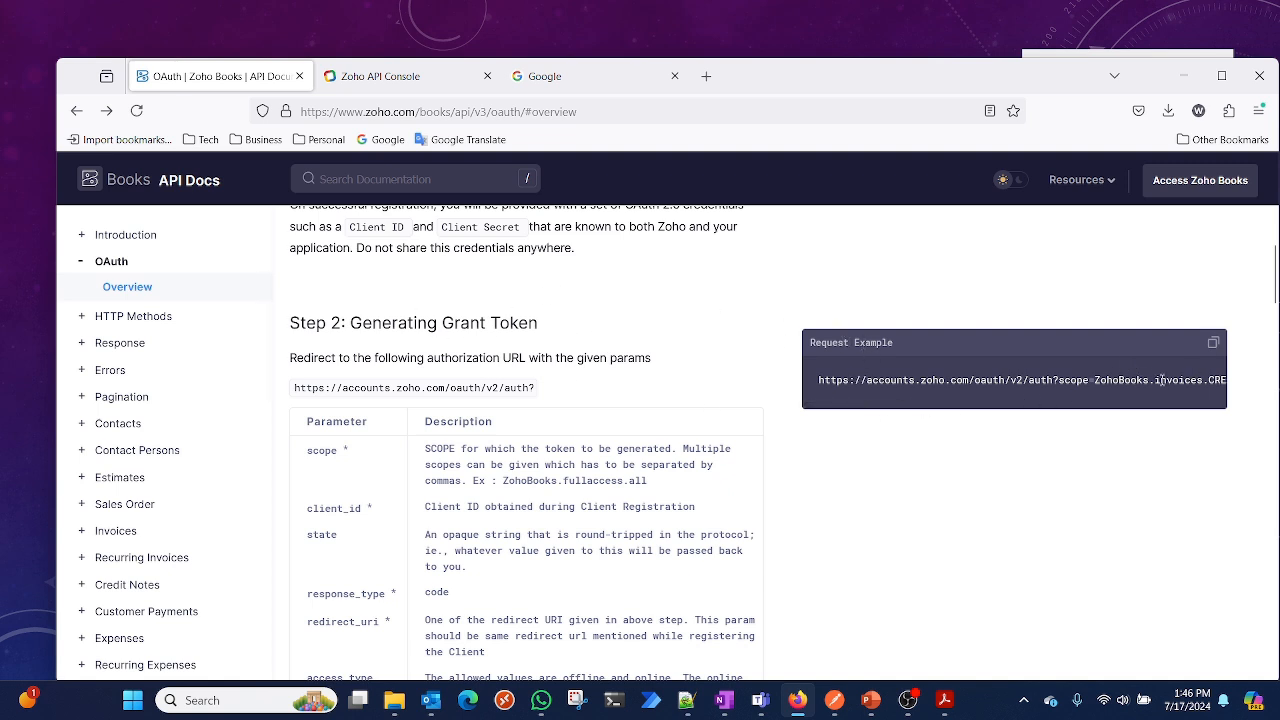
pyautogui.click(836, 702)
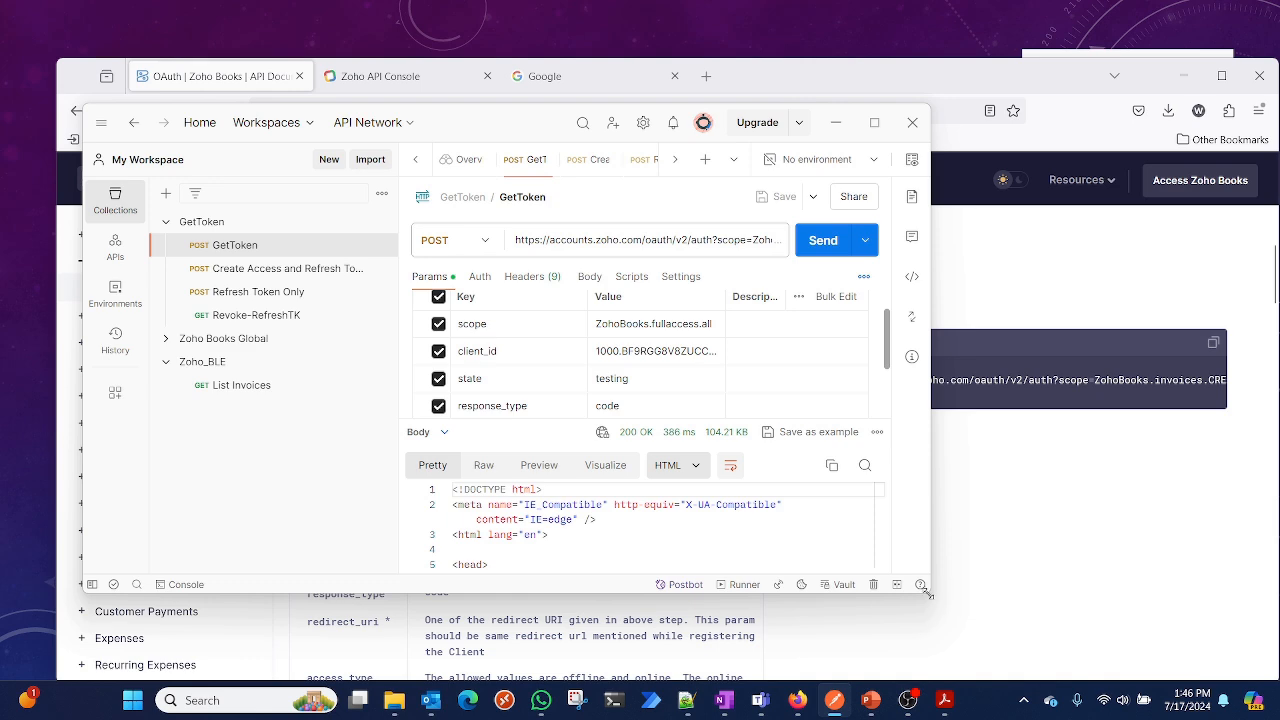
pyautogui.moveTo(926, 592); pyautogui.dragTo(1195, 648)
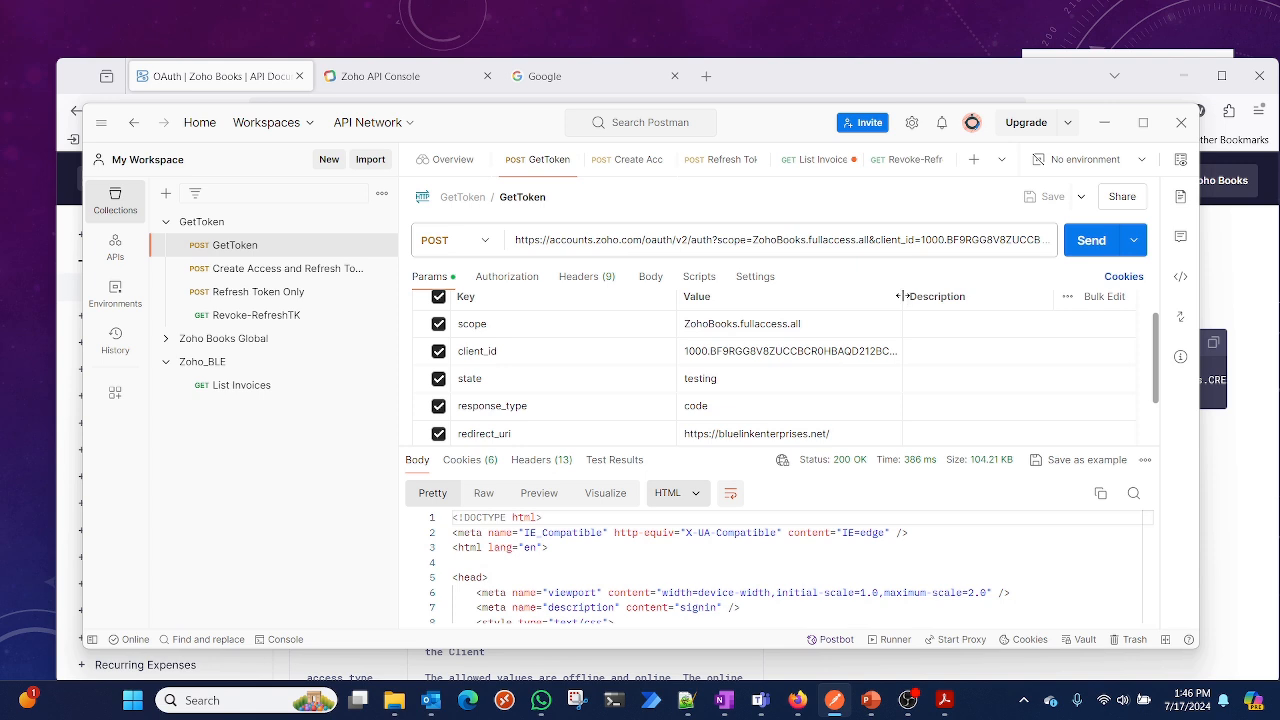
pyautogui.moveTo(903, 296); pyautogui.dragTo(945, 305)
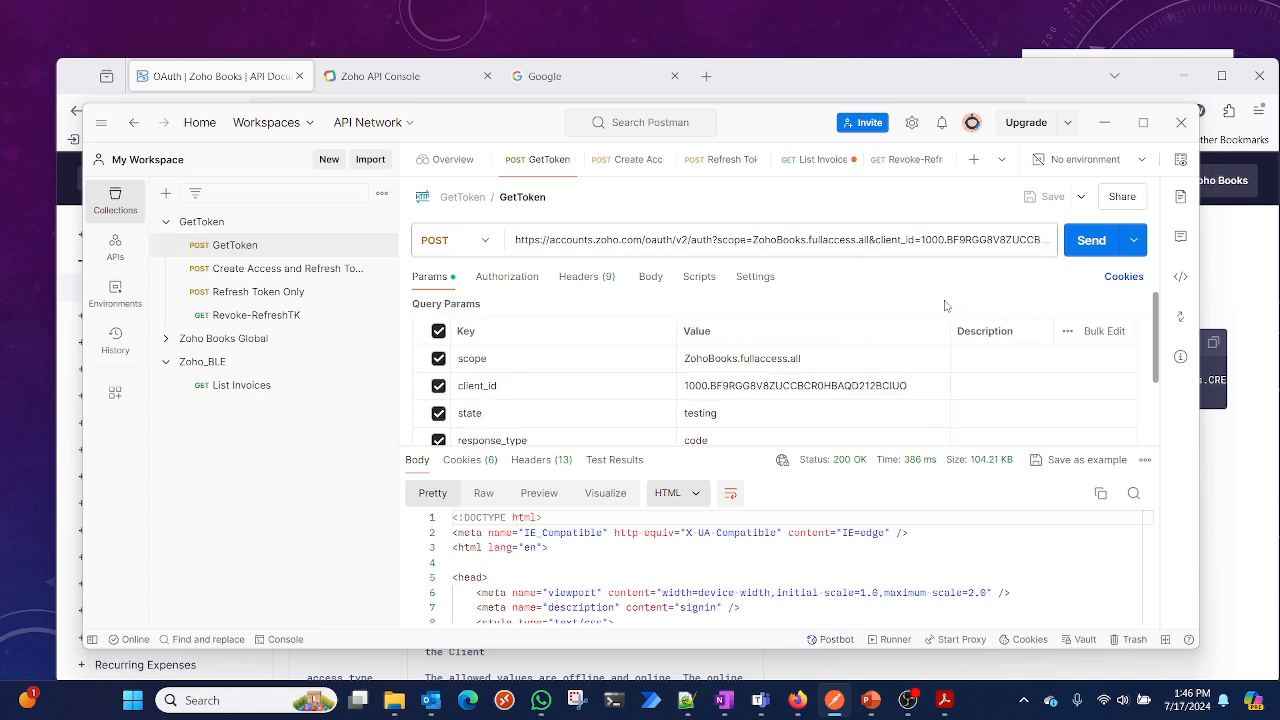
pyautogui.scroll(-2, 806, 367)
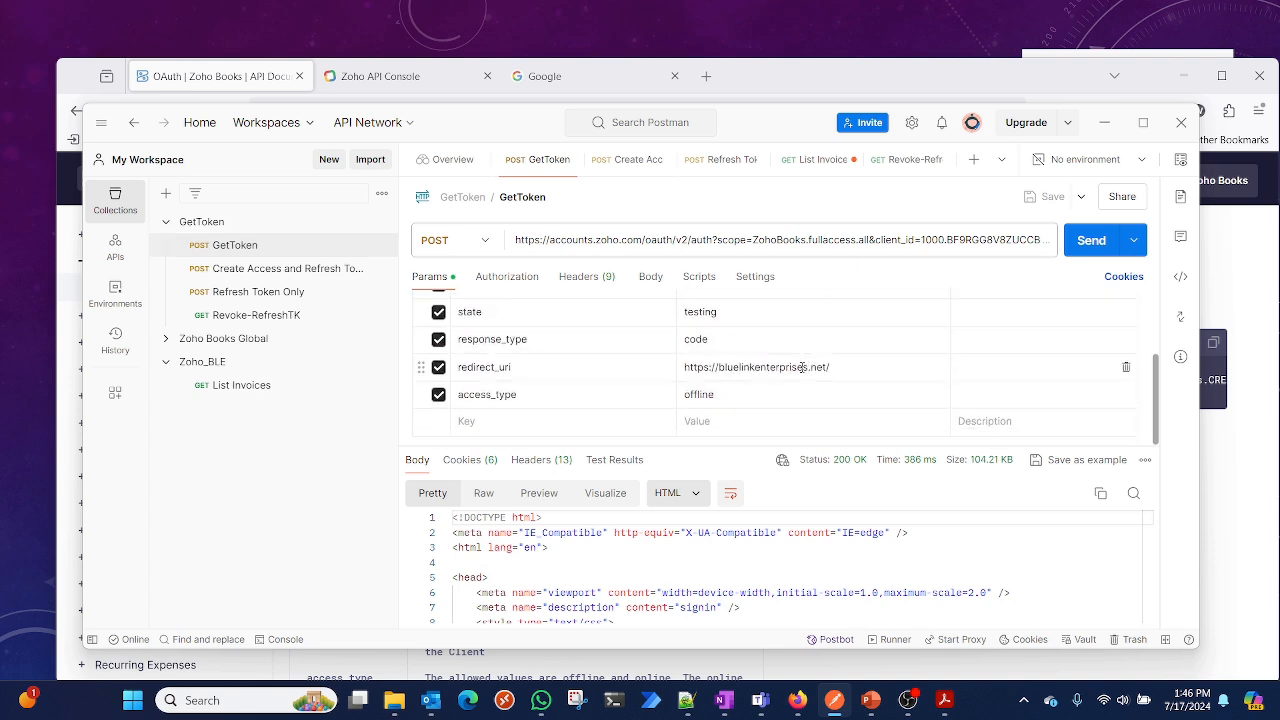
pyautogui.scroll(2, 802, 367)
pyautogui.scroll(-2, 801, 365)
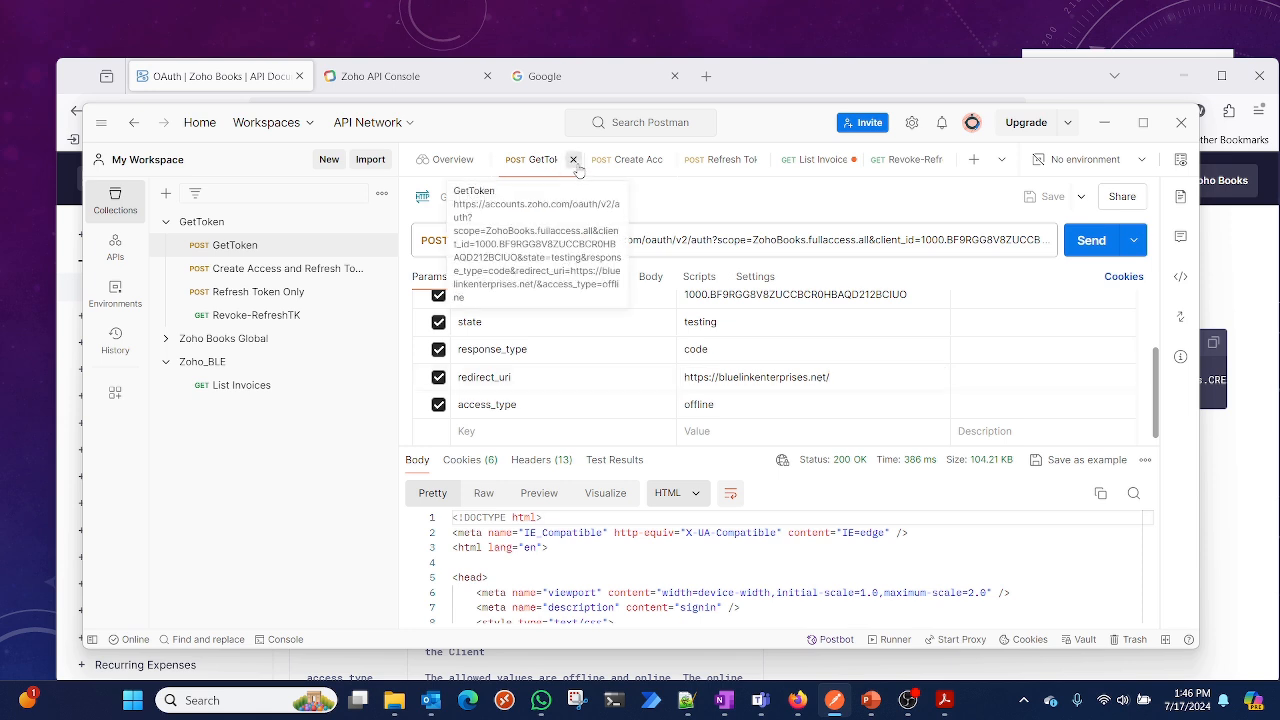
# Close the GetToken and Create Access request tabs in Postman
pyautogui.click(573, 160)
pyautogui.click(612, 161)
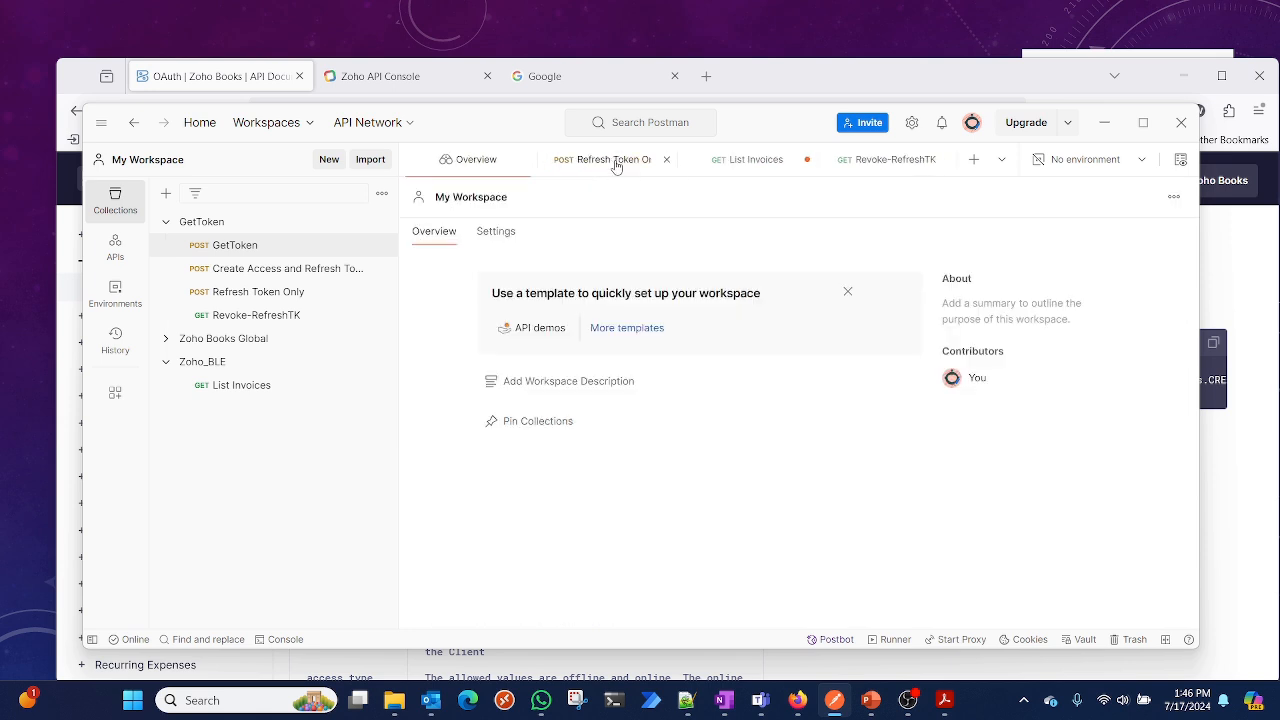
# Close the Refresh Token Only, List Invoices and Revoke-RefreshTK tabs, saving the List Invoices changes
pyautogui.click(666, 160)
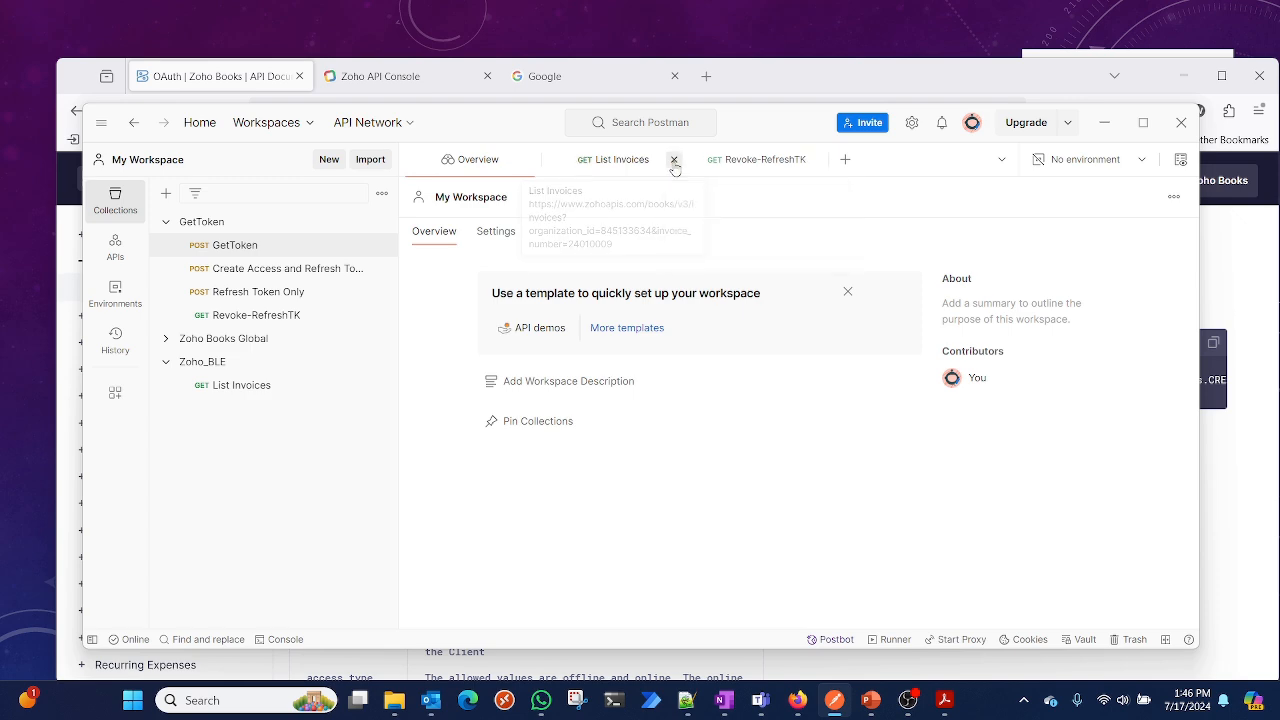
pyautogui.click(675, 162)
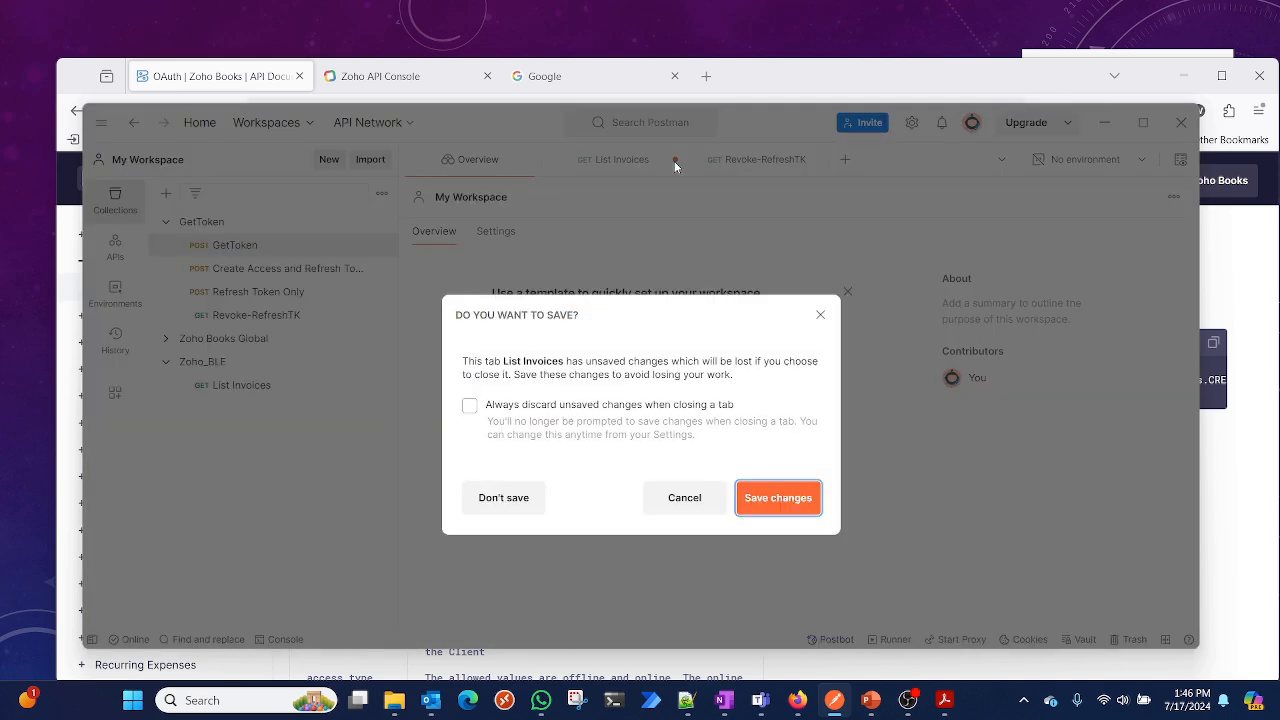
pyautogui.click(771, 506)
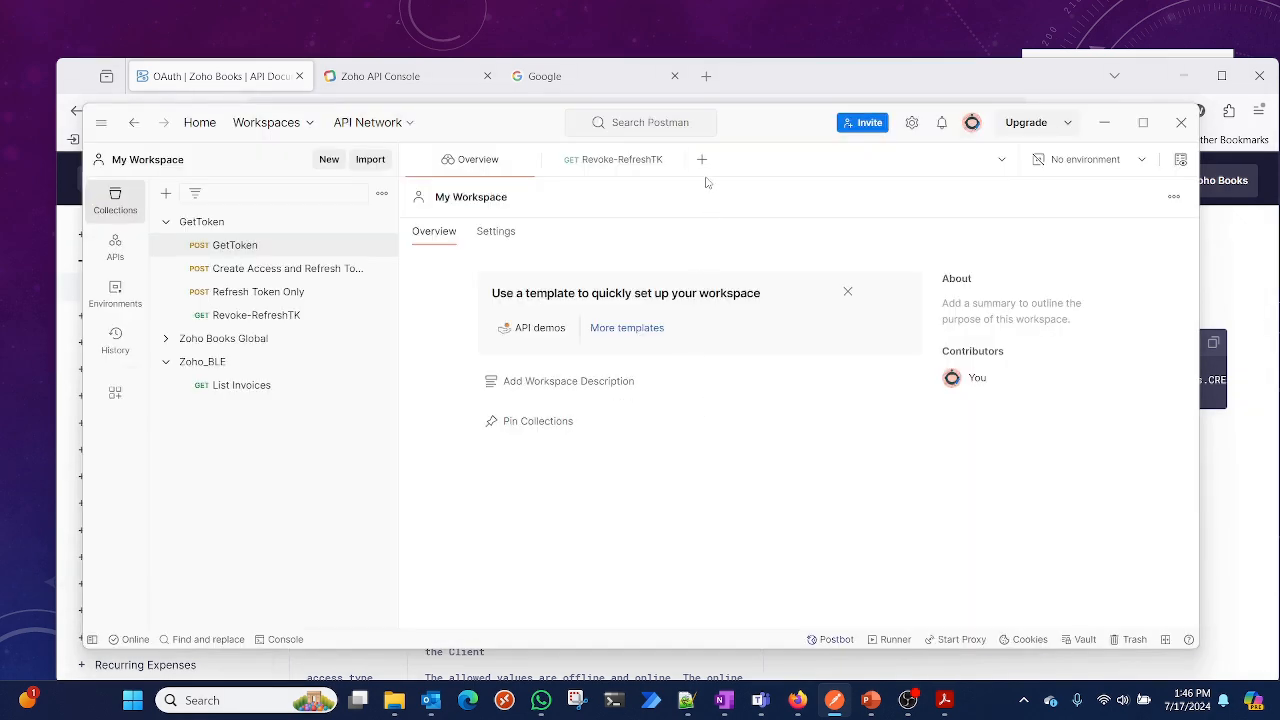
pyautogui.click(674, 163)
# Open a new request and copy the Step 2 authorization request example URL from the documentation
pyautogui.click(558, 161)
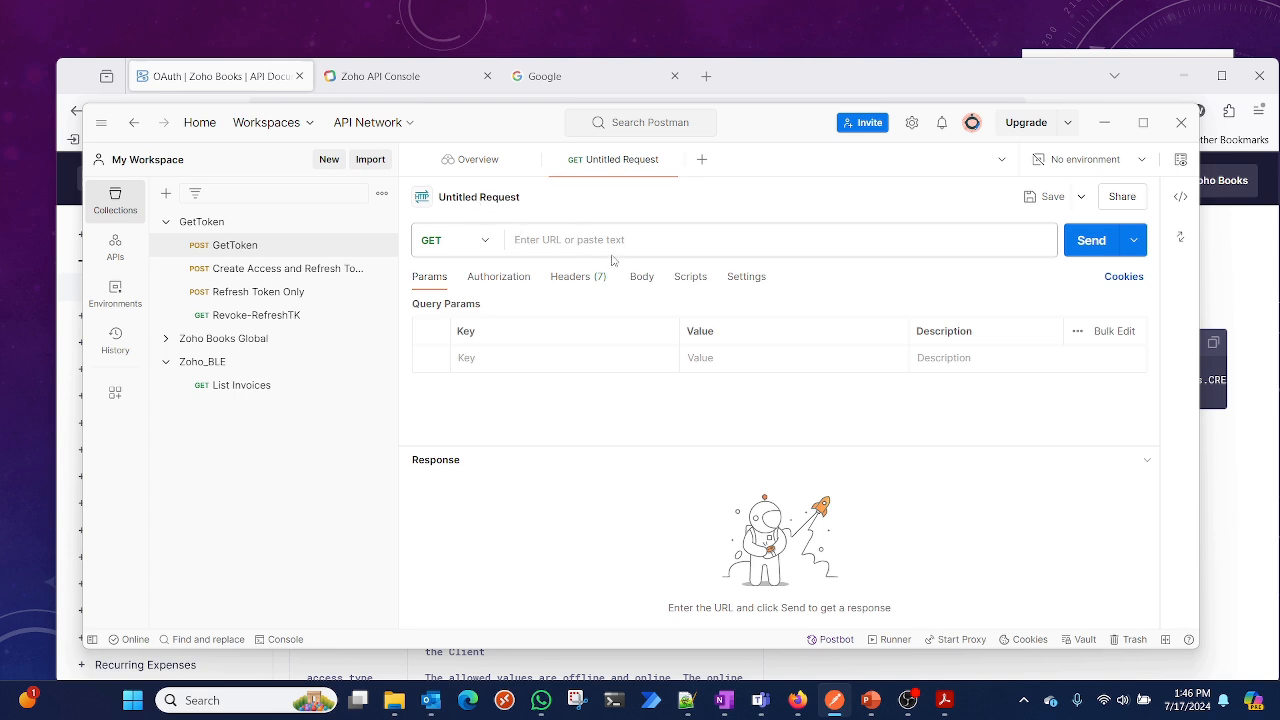
pyautogui.click(1217, 303)
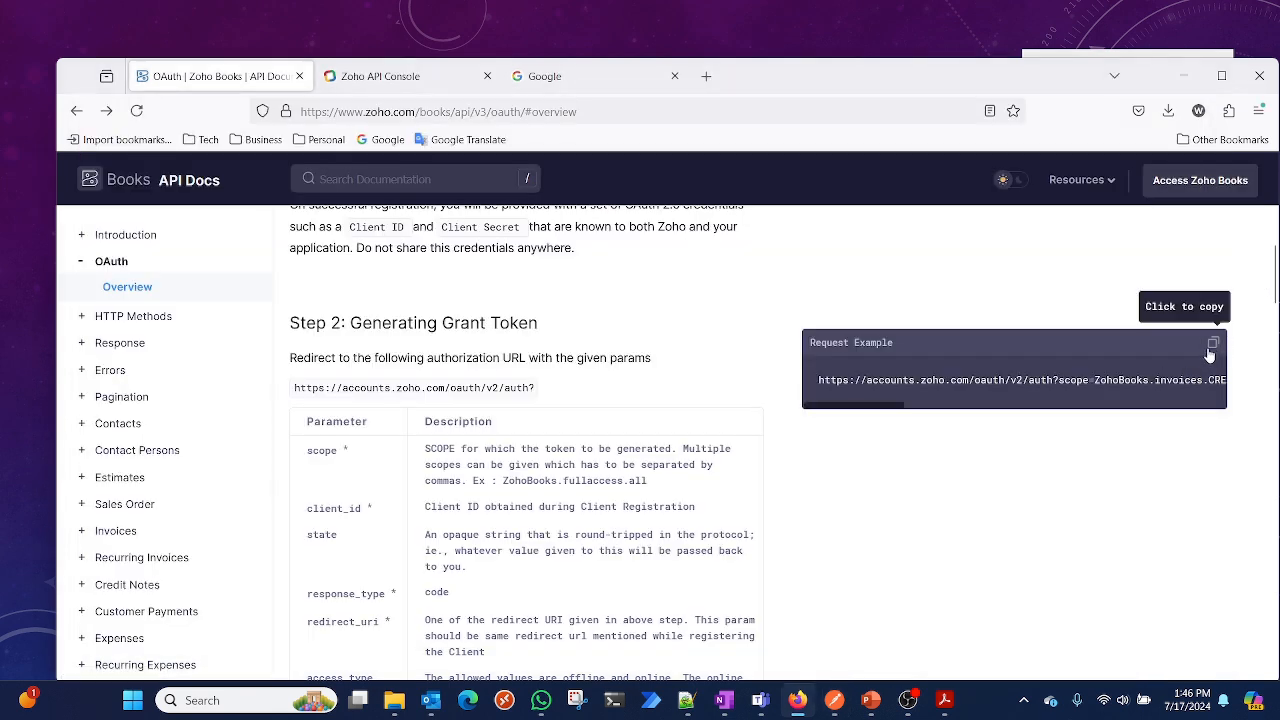
pyautogui.click(1212, 344)
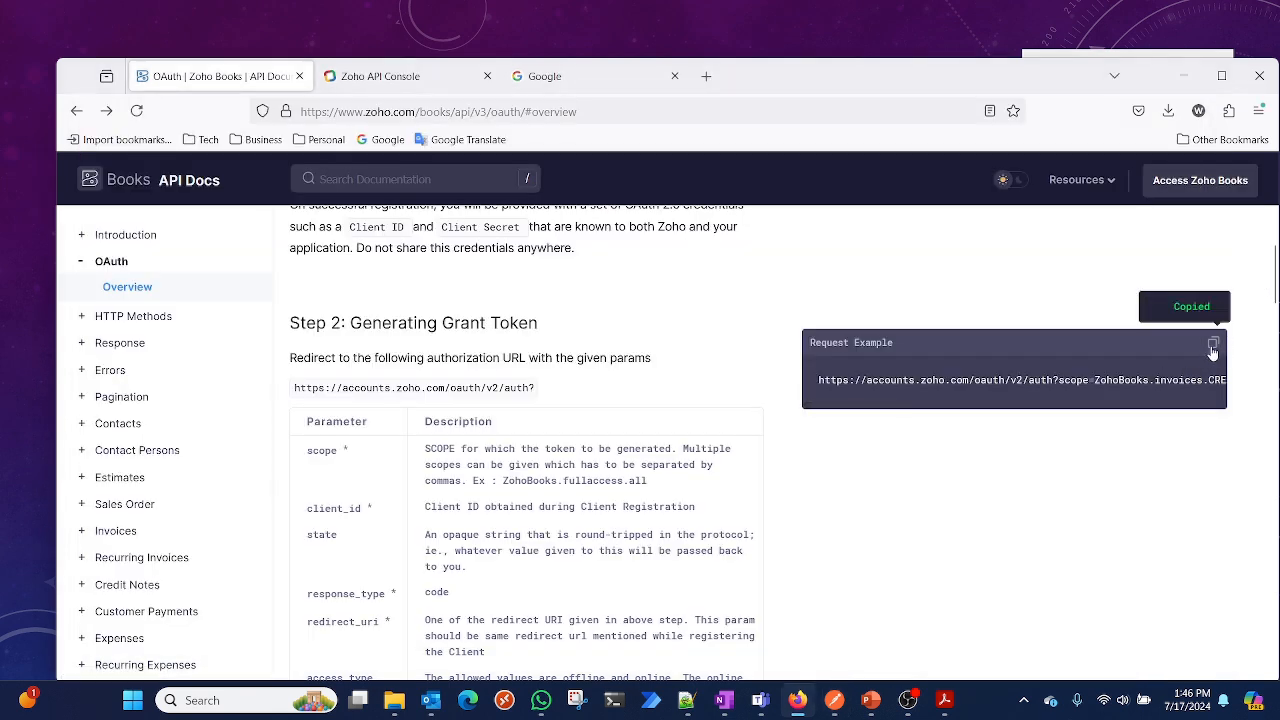
# Close the Adobe Acrobat window and paste the copied authorization URL into the new request's URL field
pyautogui.rightClick(943, 703)
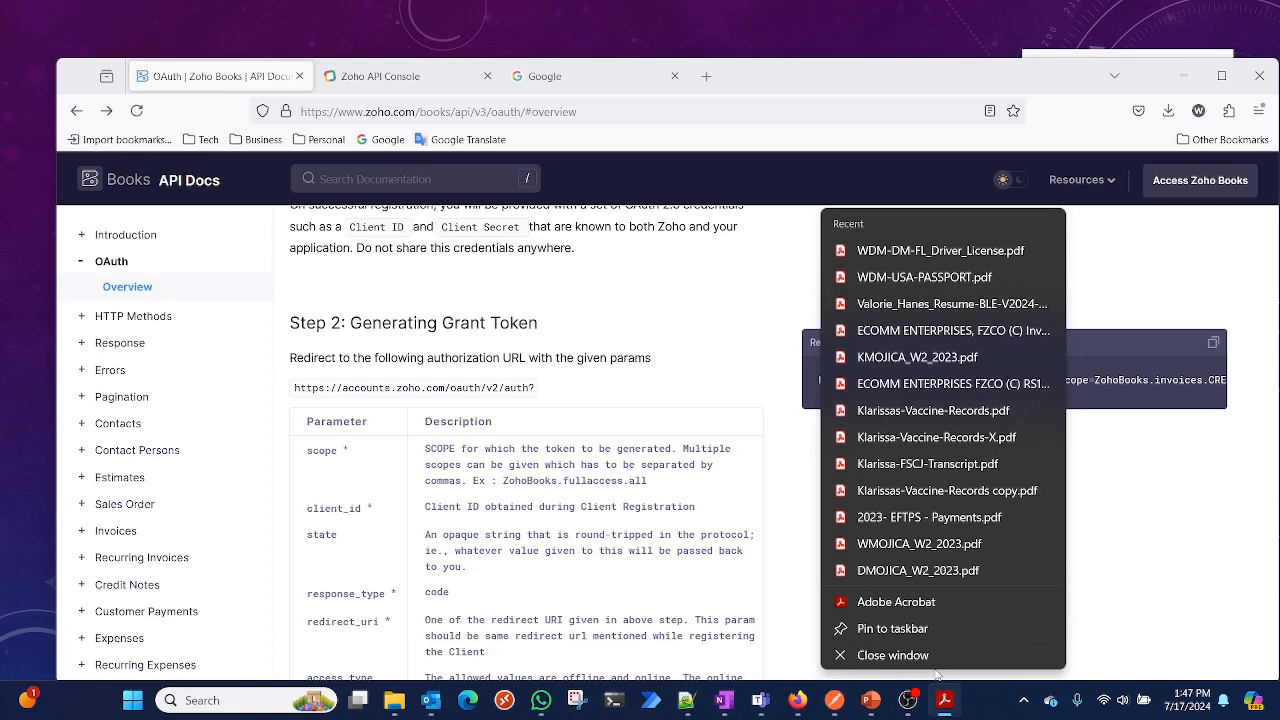
pyautogui.click(894, 655)
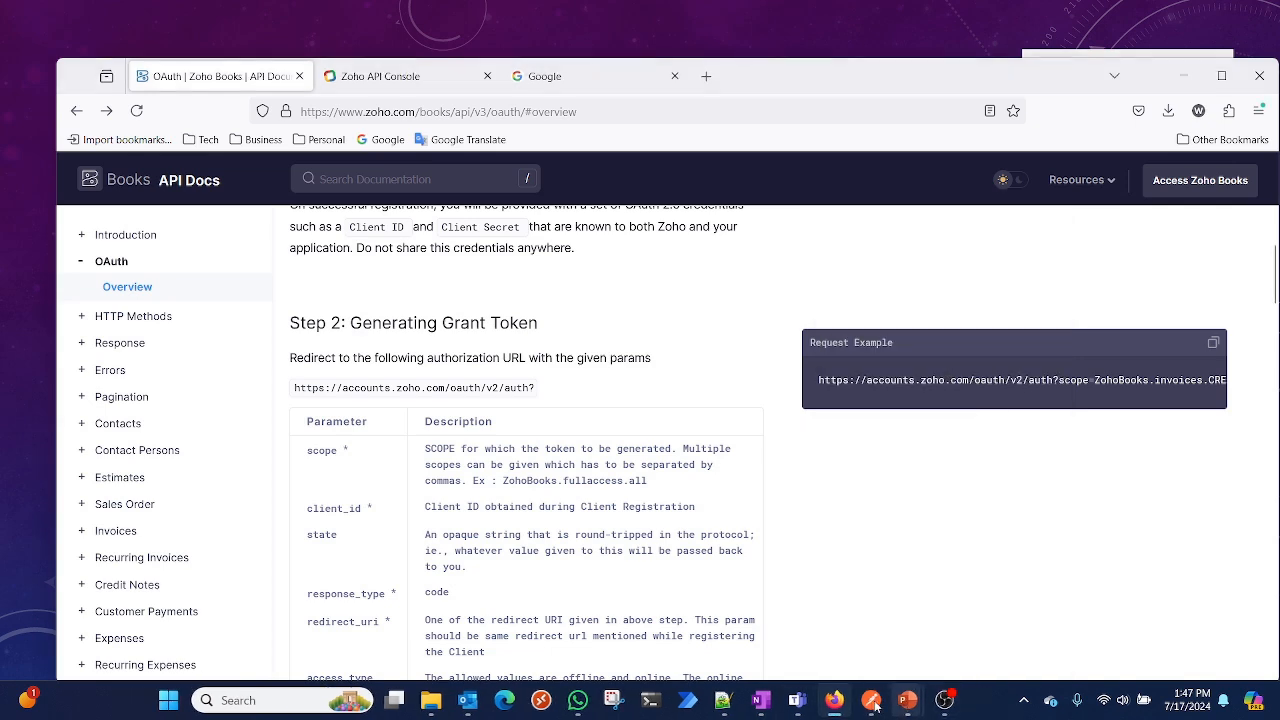
pyautogui.click(864, 708)
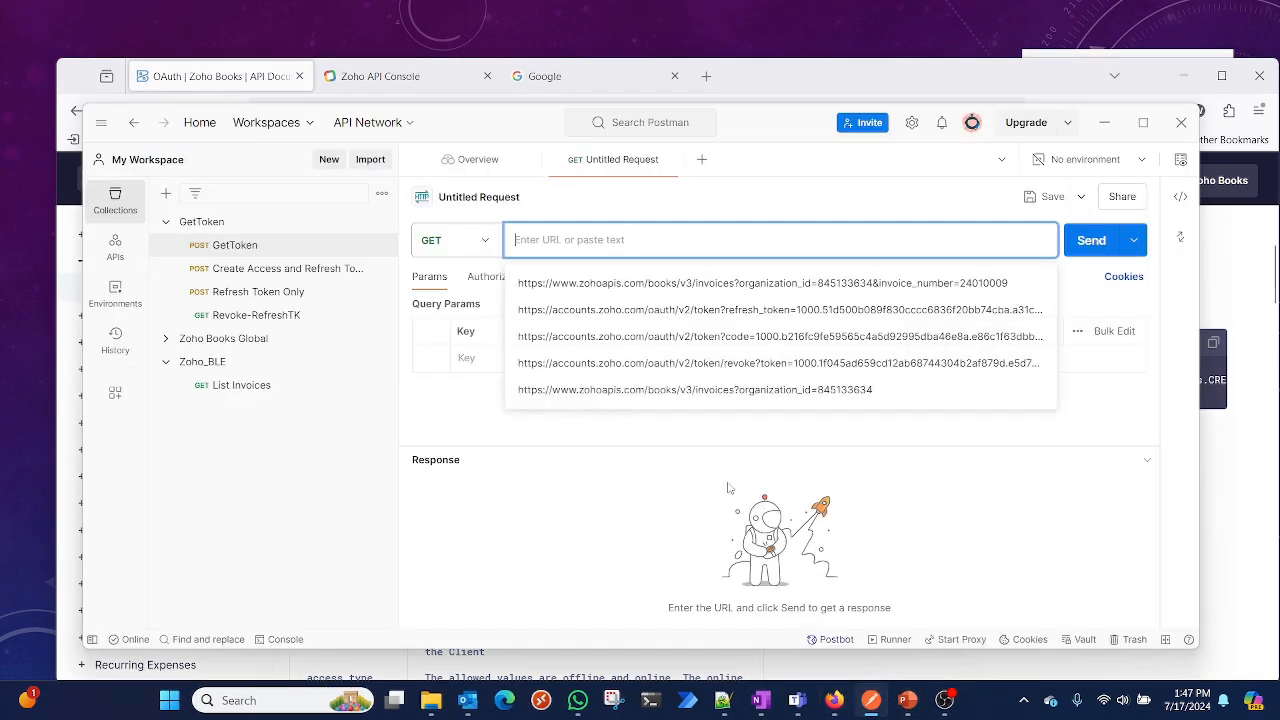
pyautogui.hotkey('ctrl', 'v')
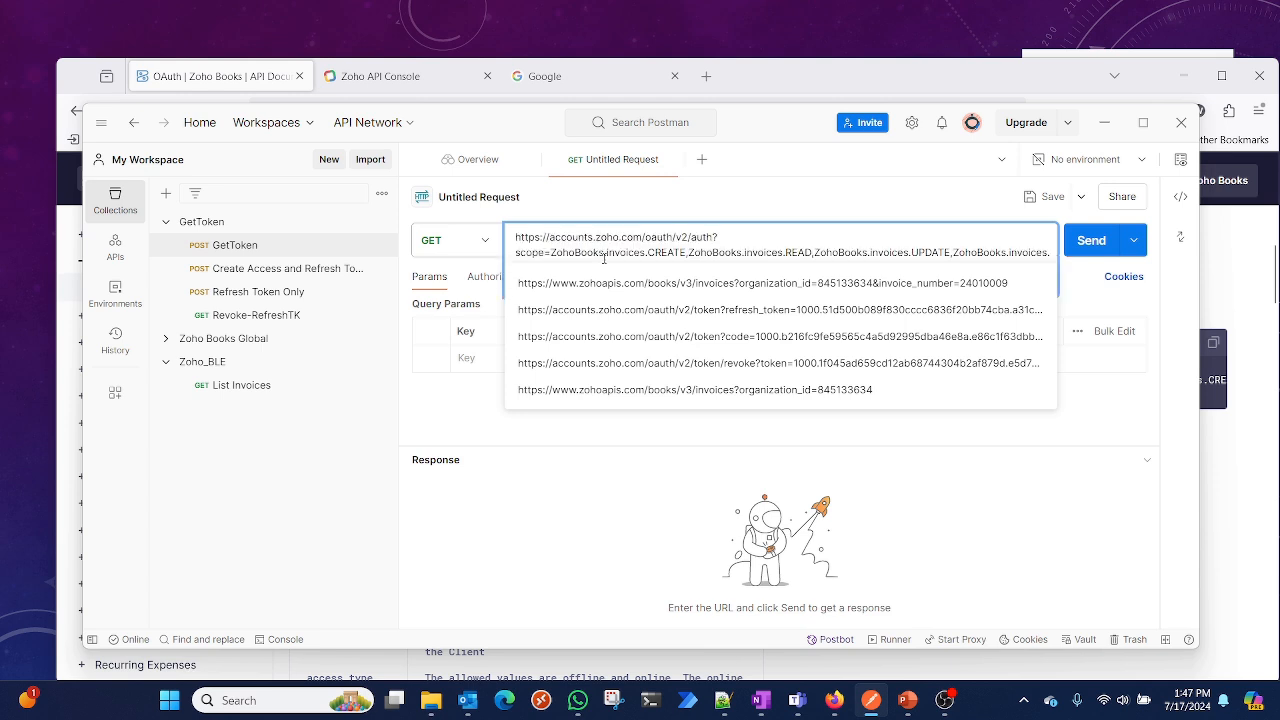
pyautogui.press('Tab')
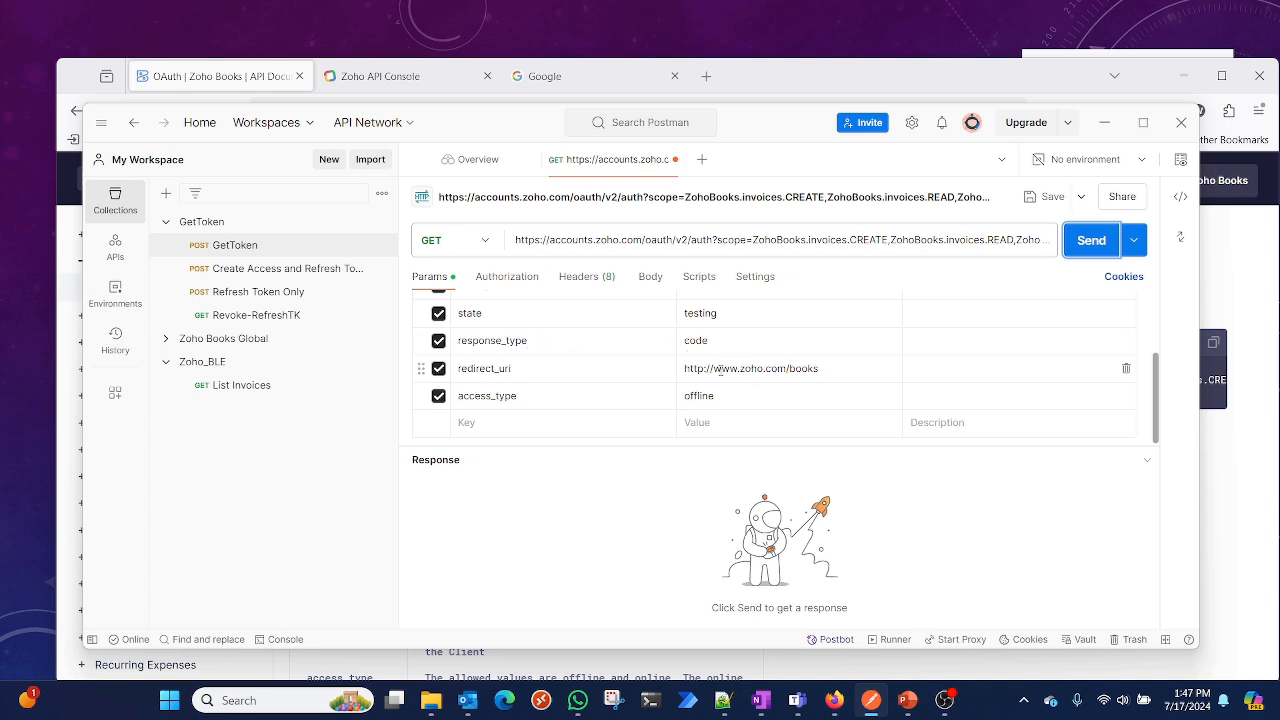
# Review the PostMan.Sample client's settings, secret and details, including its redirect URI, in the API Console
pyautogui.click(566, 80)
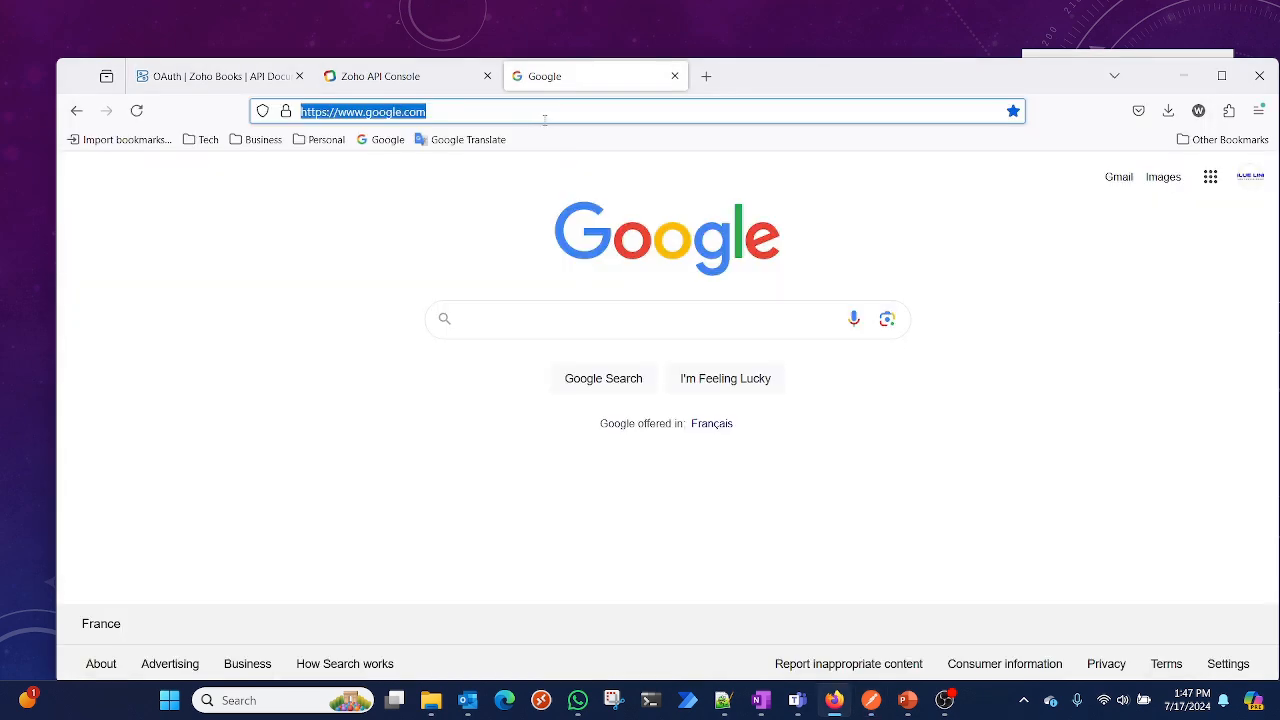
pyautogui.click(398, 80)
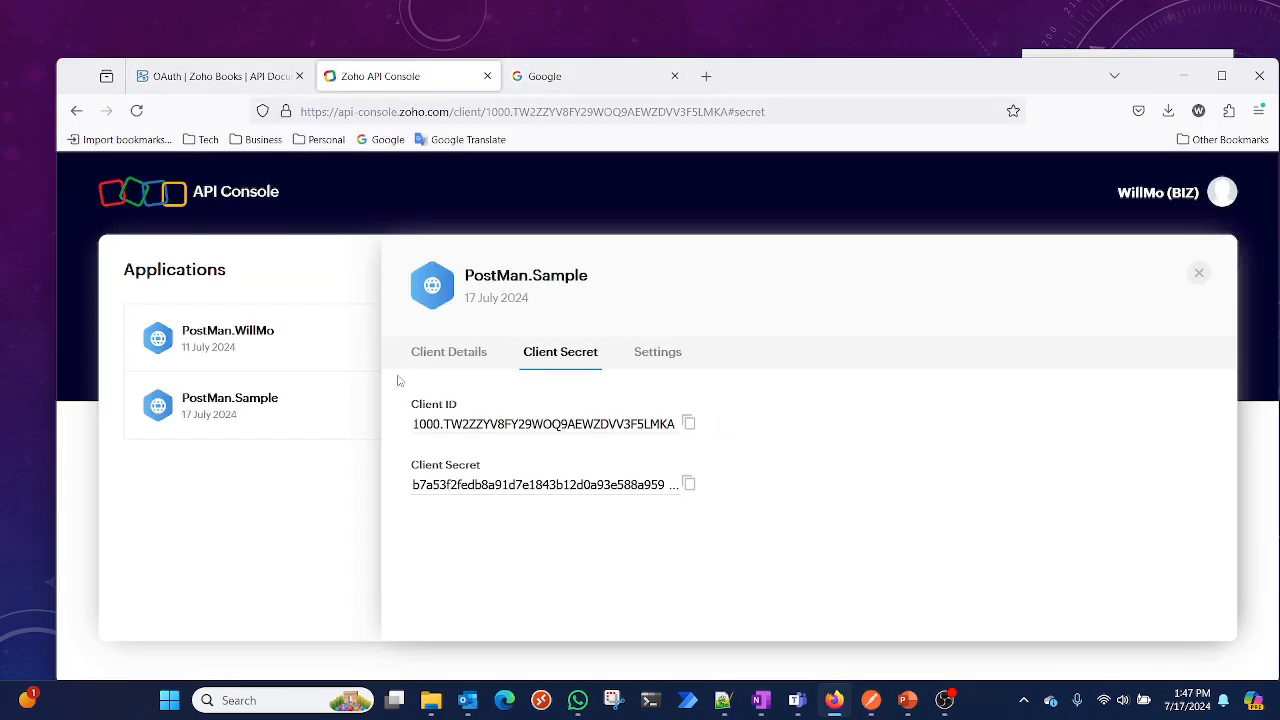
pyautogui.click(641, 368)
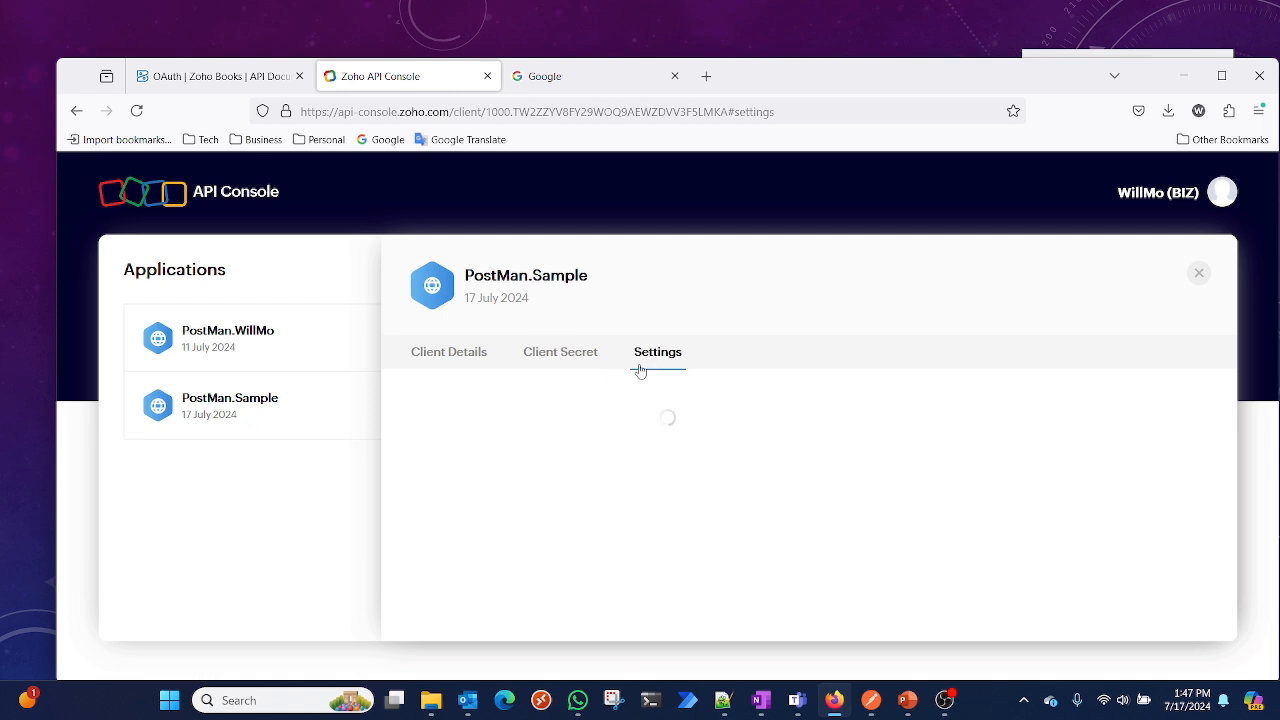
pyautogui.click(580, 364)
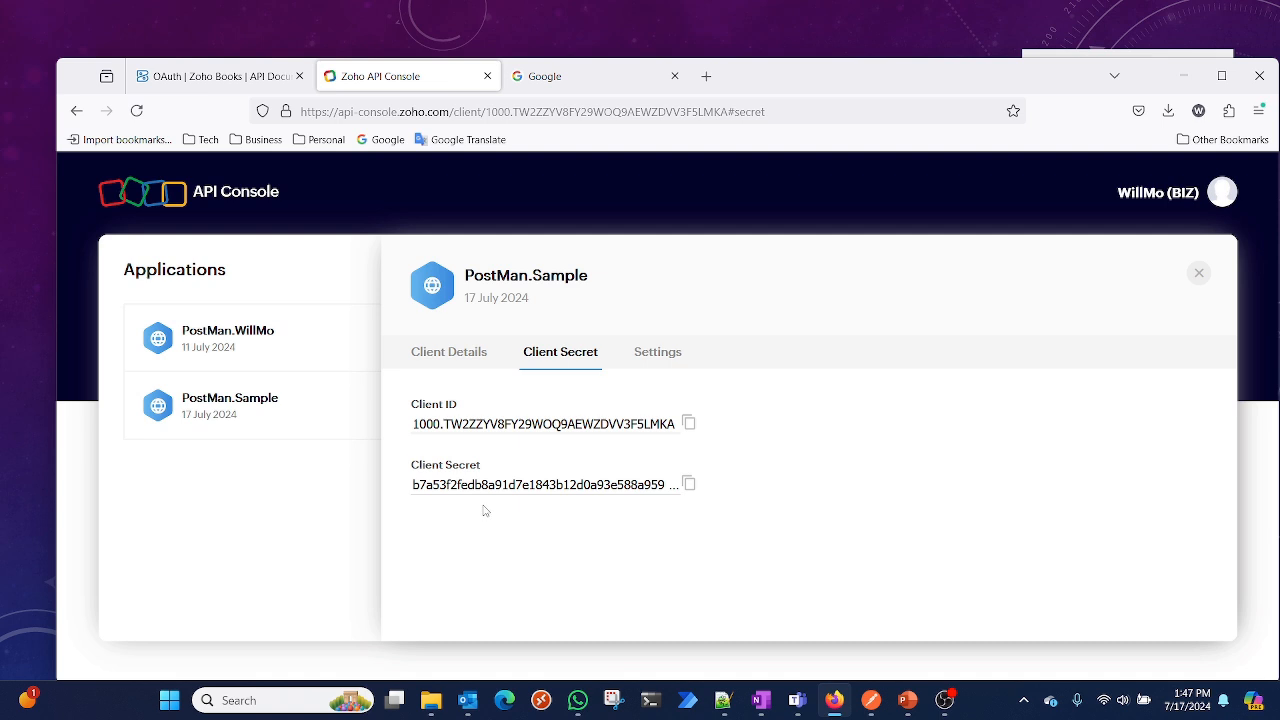
pyautogui.click(460, 354)
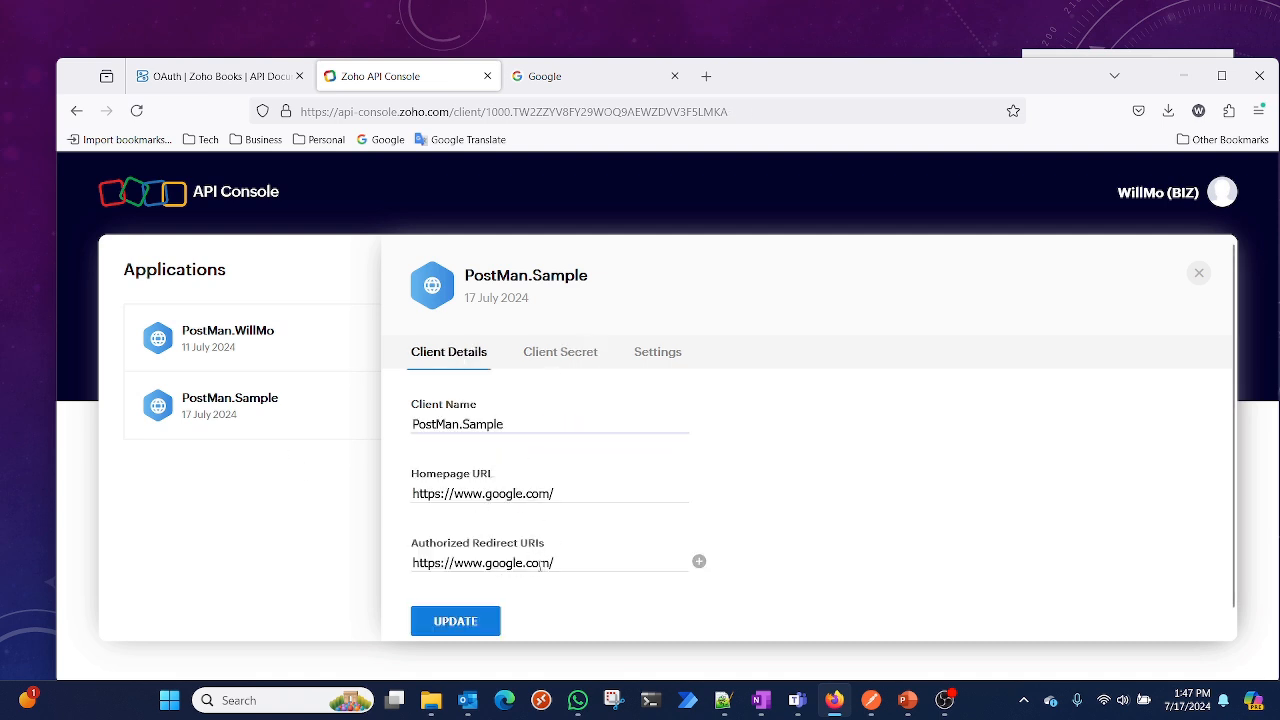
pyautogui.click(1183, 76)
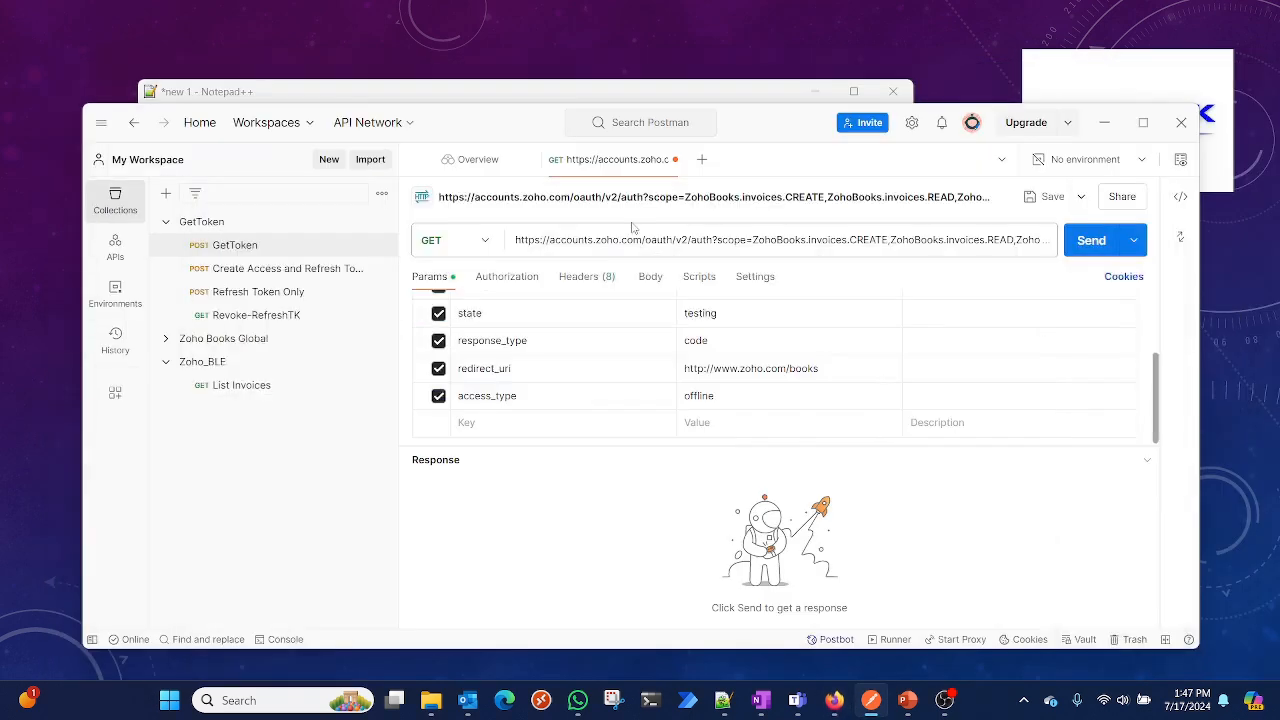
pyautogui.click(749, 367)
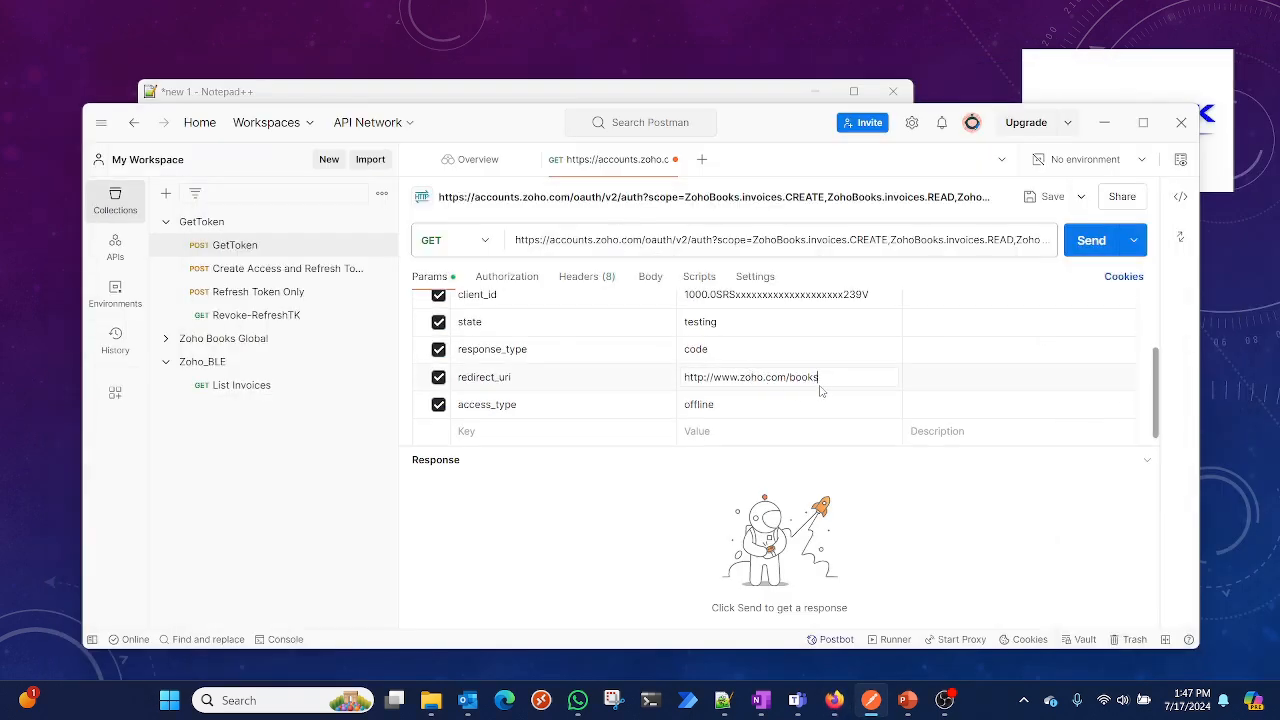
pyautogui.moveTo(828, 379); pyautogui.dragTo(645, 380)
pyautogui.hotkey('ctrl', 'v')
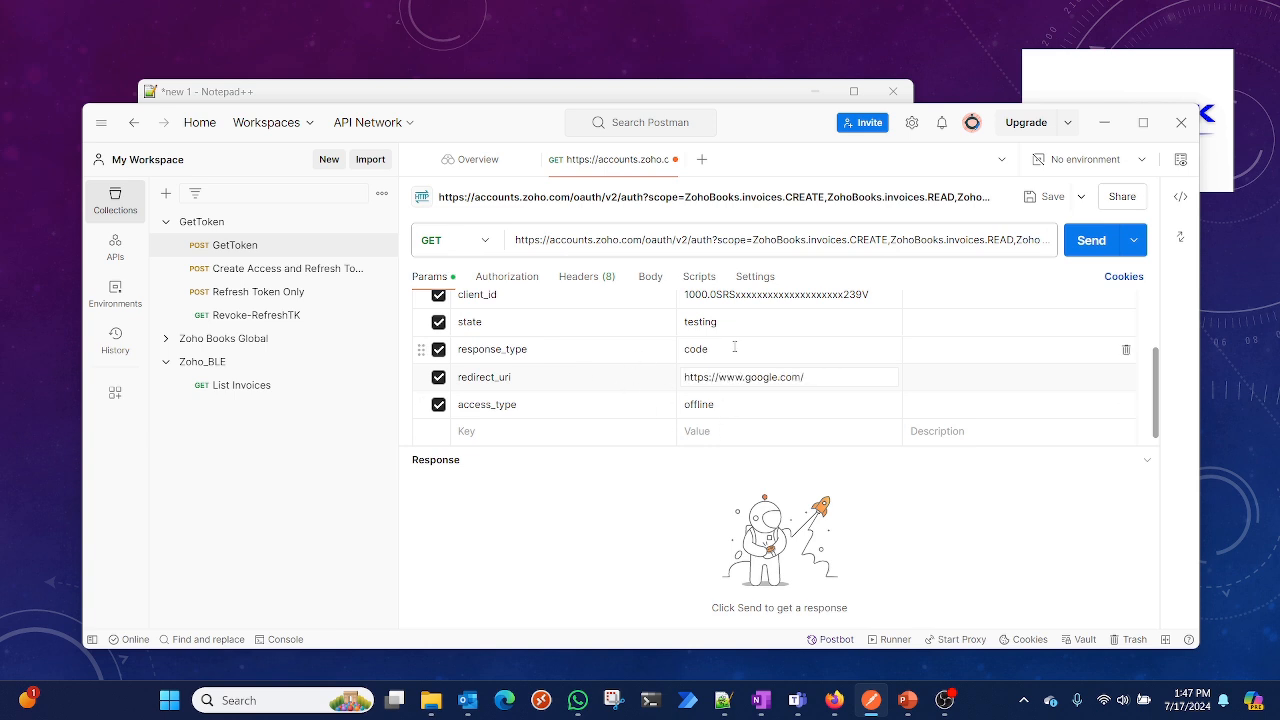
# Examine the full value of the scope query parameter
pyautogui.scroll(2, 730, 323)
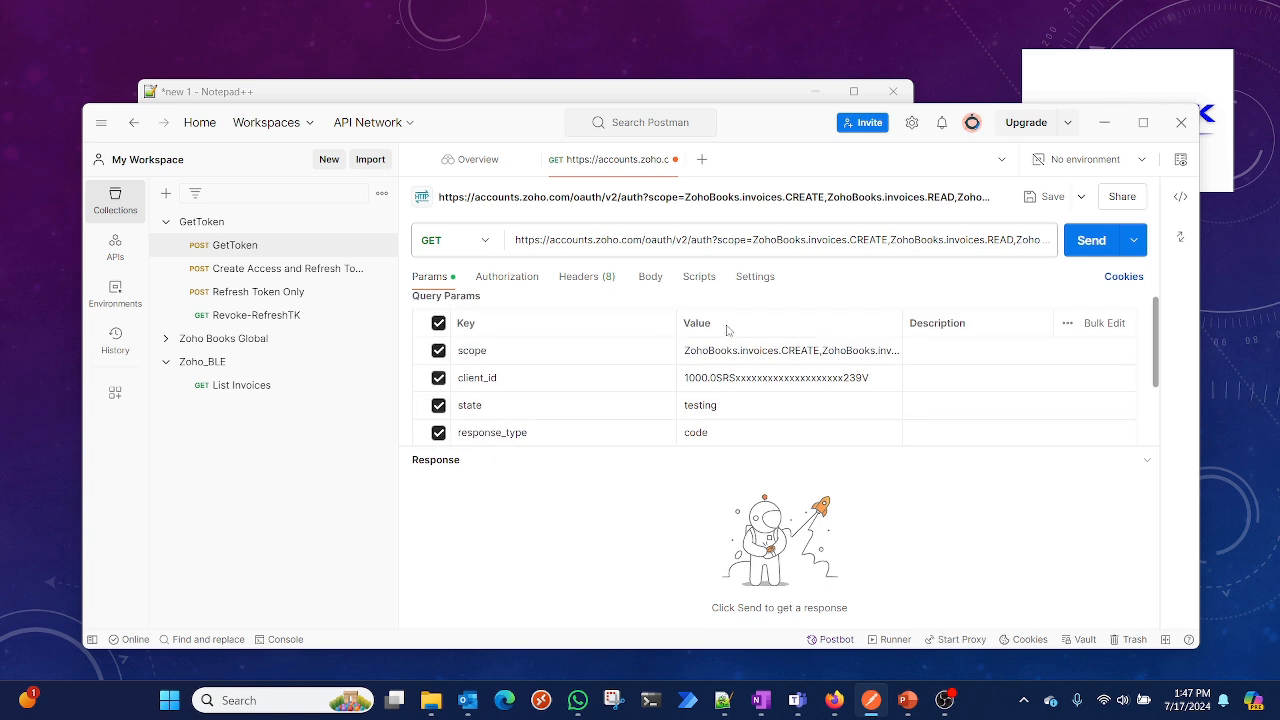
pyautogui.click(799, 351)
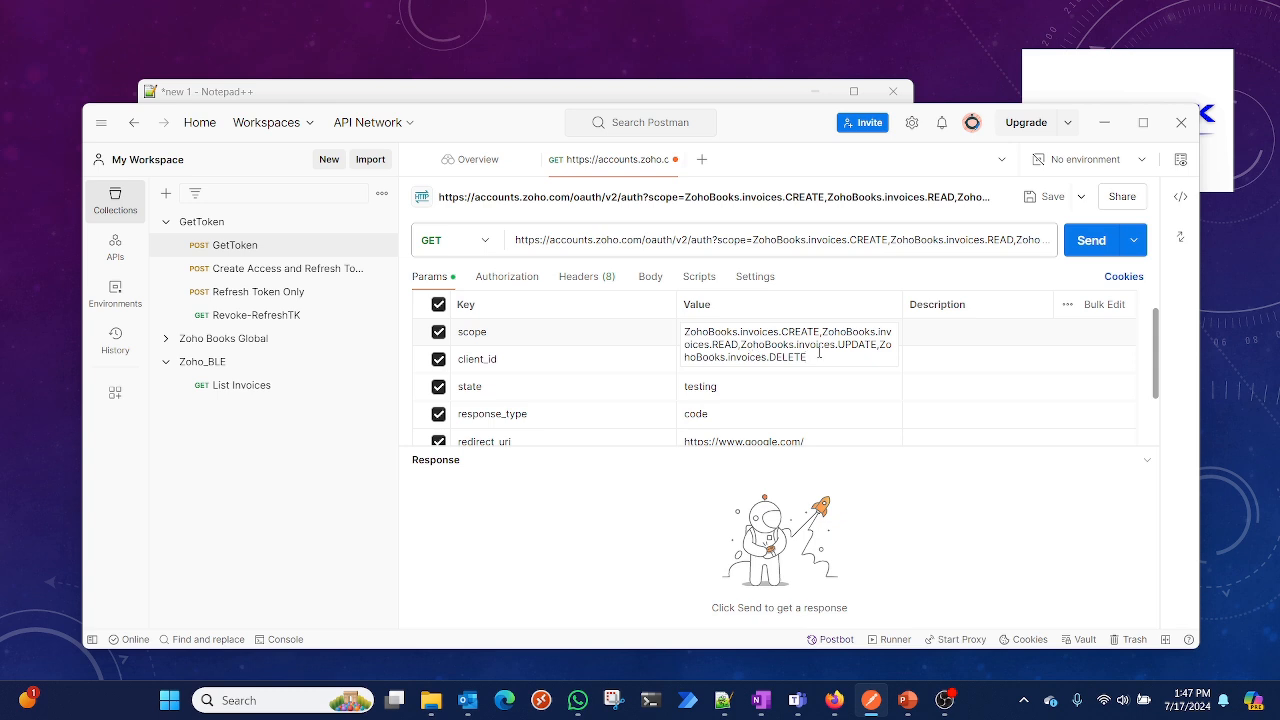
pyautogui.moveTo(819, 356); pyautogui.dragTo(678, 337)
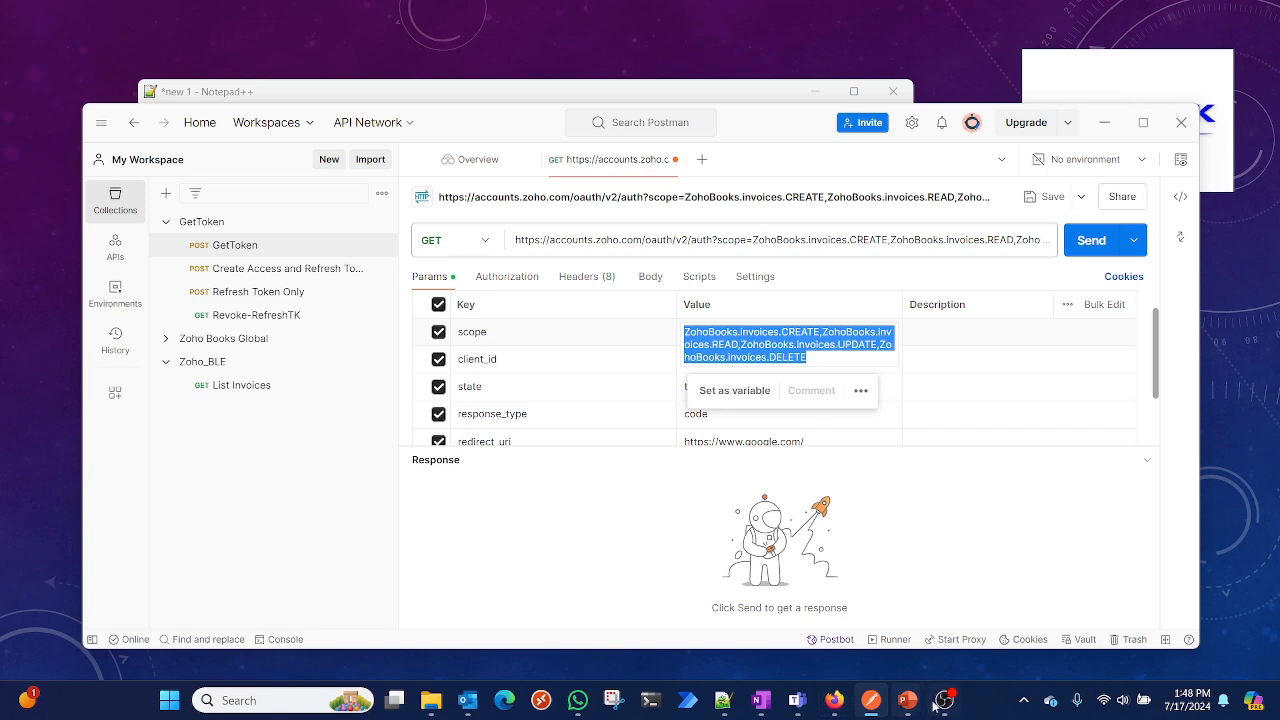
# Copy the invoices scope types ZohoBooks.invoices.Create, UPDATE, READ and DELETE from the documentation's scope list
pyautogui.click(835, 700)
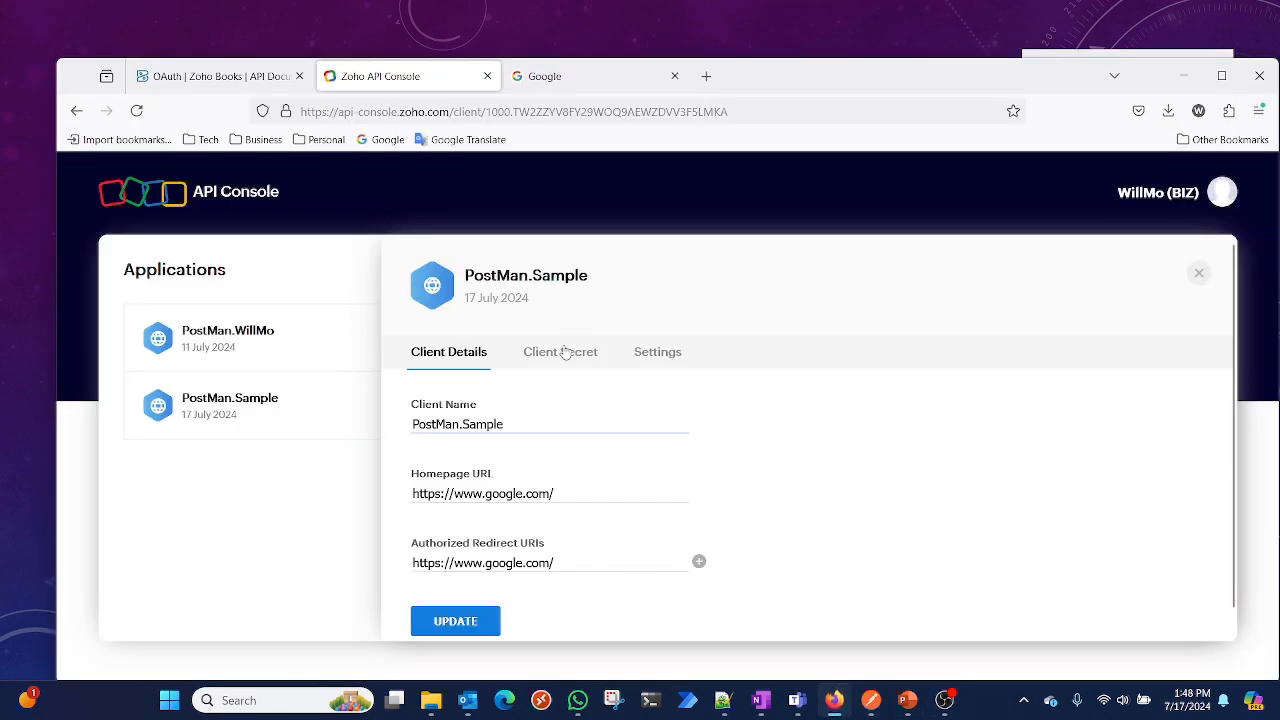
pyautogui.click(253, 73)
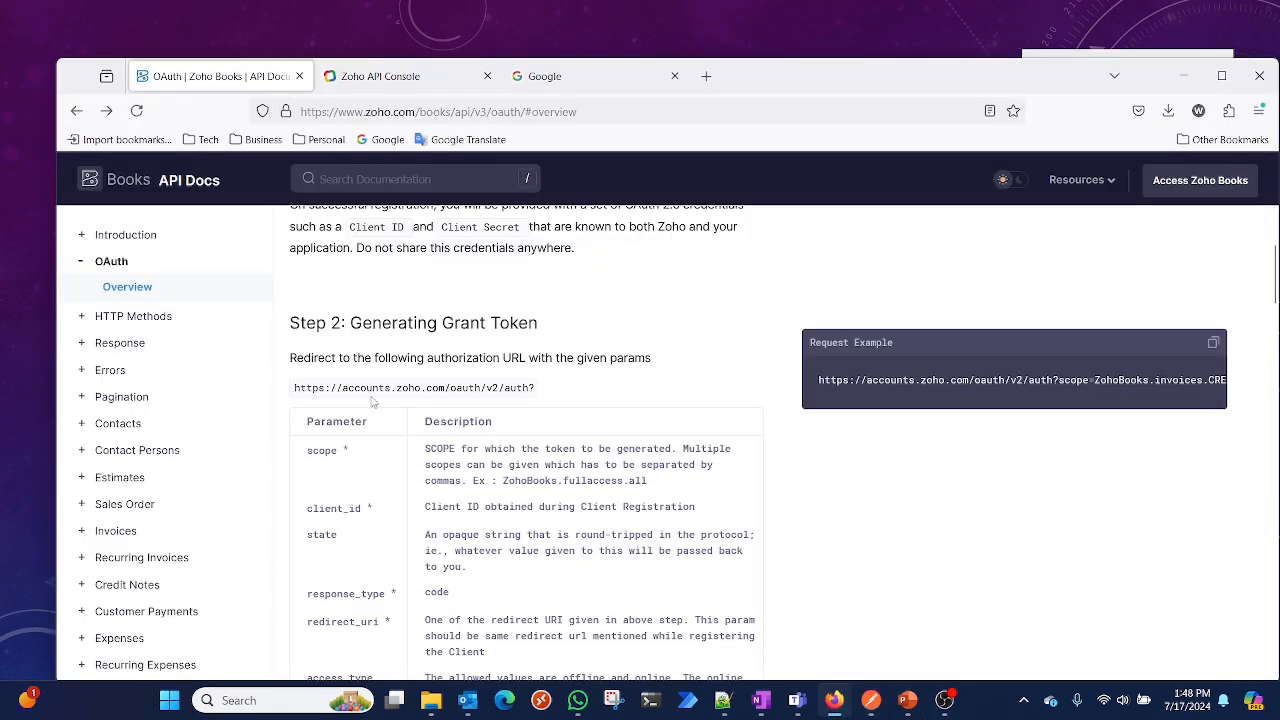
pyautogui.scroll(-15, 543, 519)
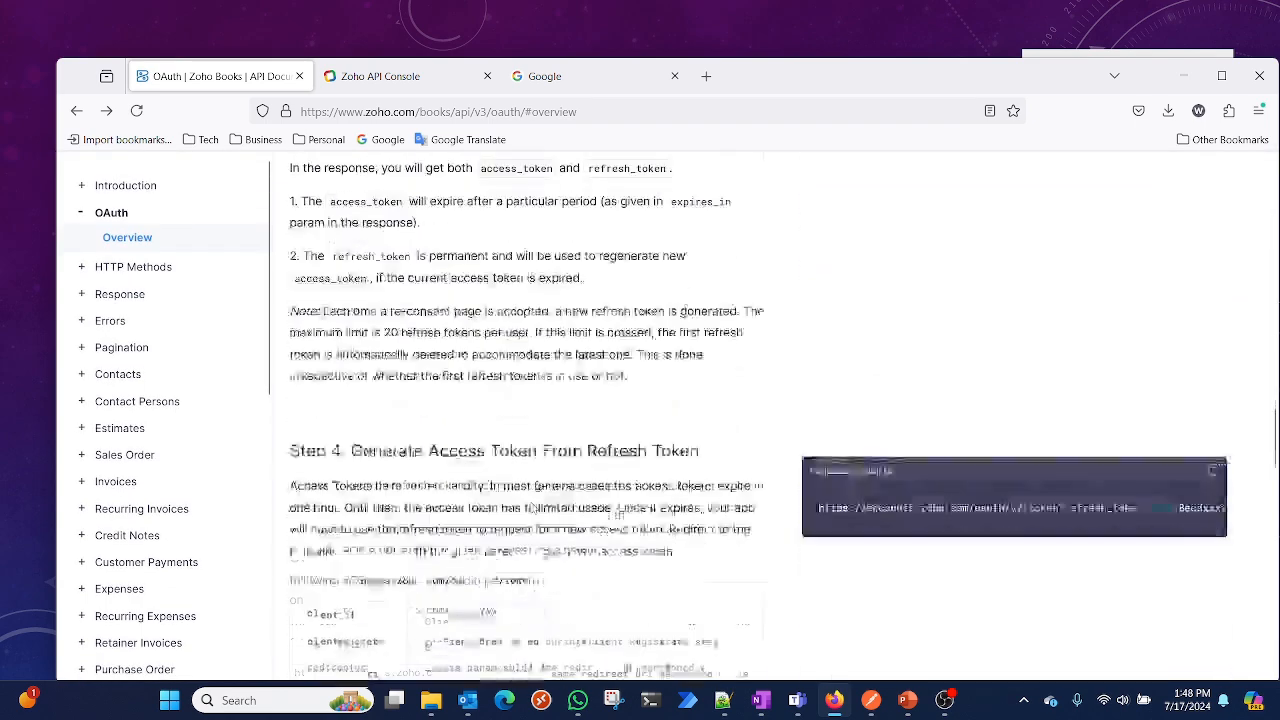
pyautogui.scroll(-5, 533, 508)
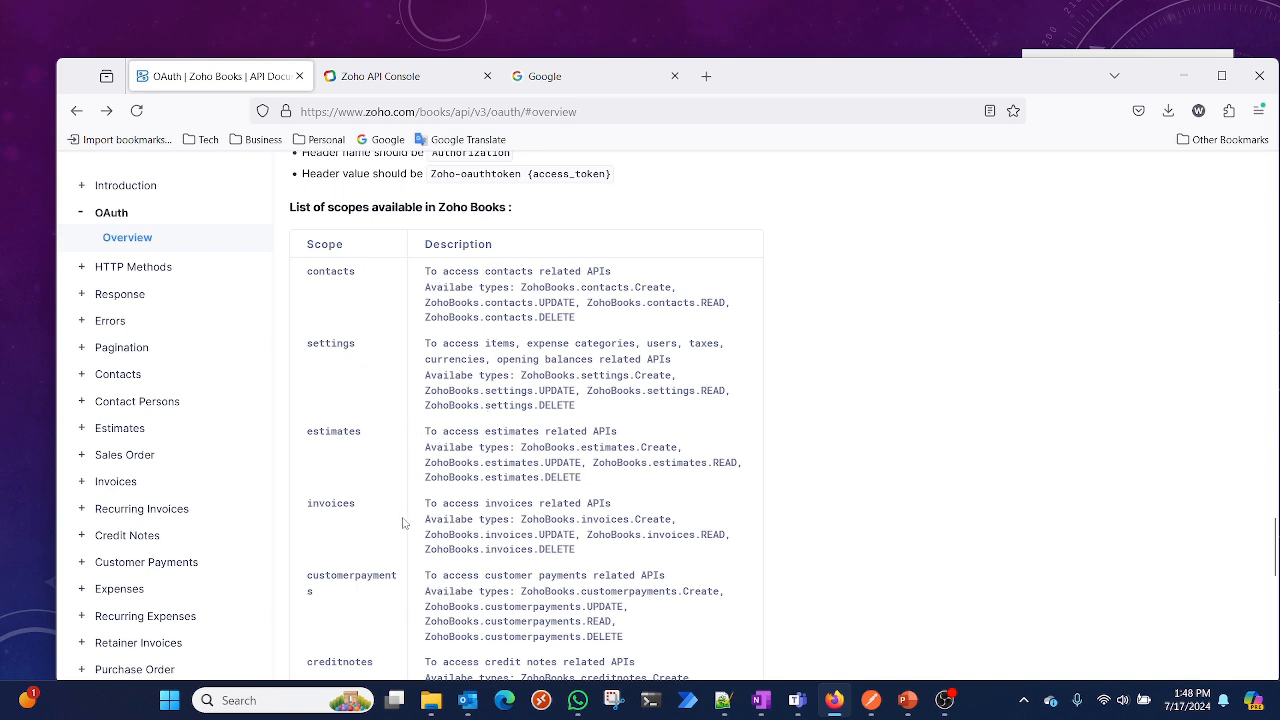
pyautogui.scroll(-2, 527, 546)
pyautogui.scroll(-2, 487, 541)
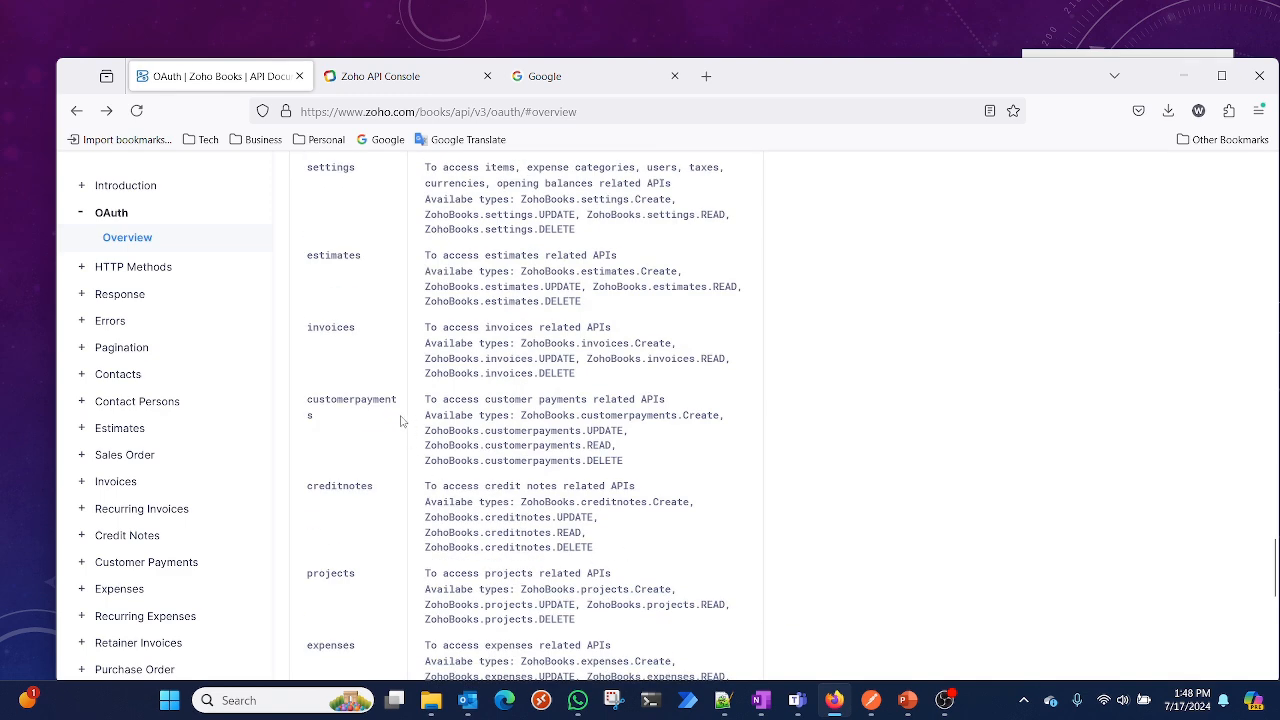
pyautogui.moveTo(586, 373)
pyautogui.mouseDown()
pyautogui.moveTo(430, 345)
pyautogui.moveTo(421, 330)
pyautogui.moveTo(588, 376)
pyautogui.mouseUp()
pyautogui.hotkey('ctrl', 'c')
pyautogui.click(484, 343)
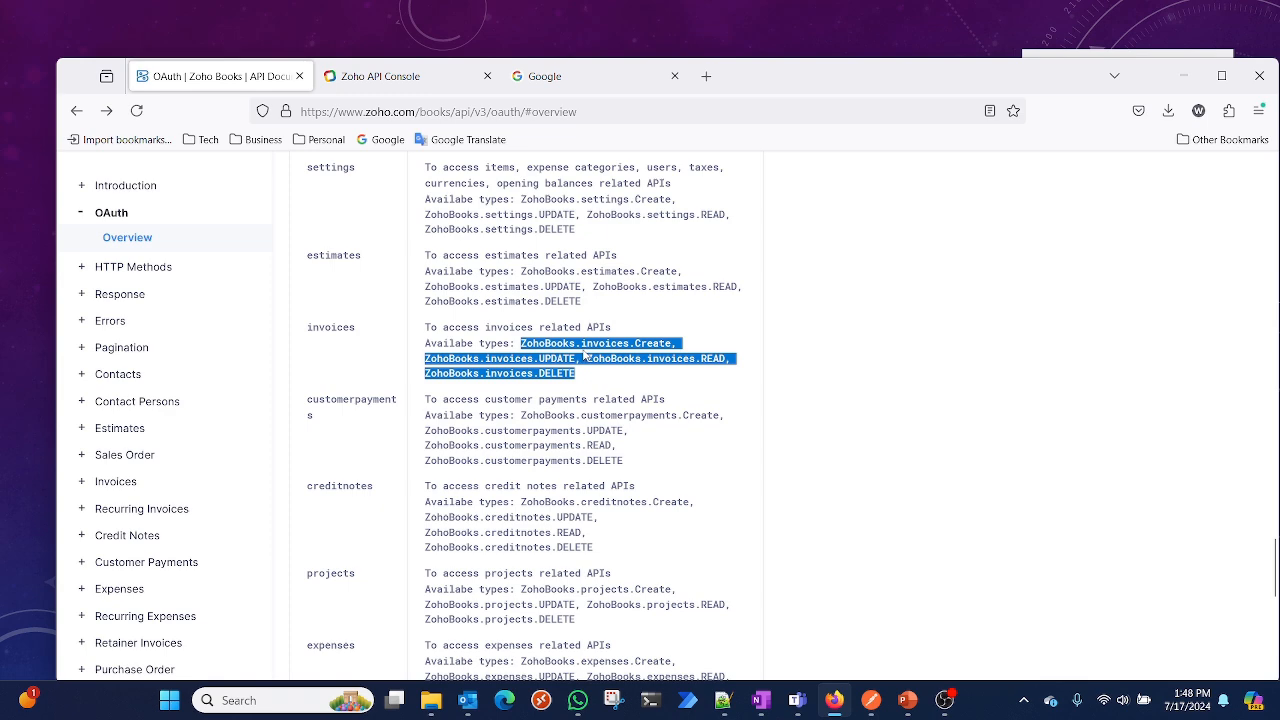
pyautogui.rightClick(586, 354)
pyautogui.click(608, 372)
pyautogui.click(1184, 76)
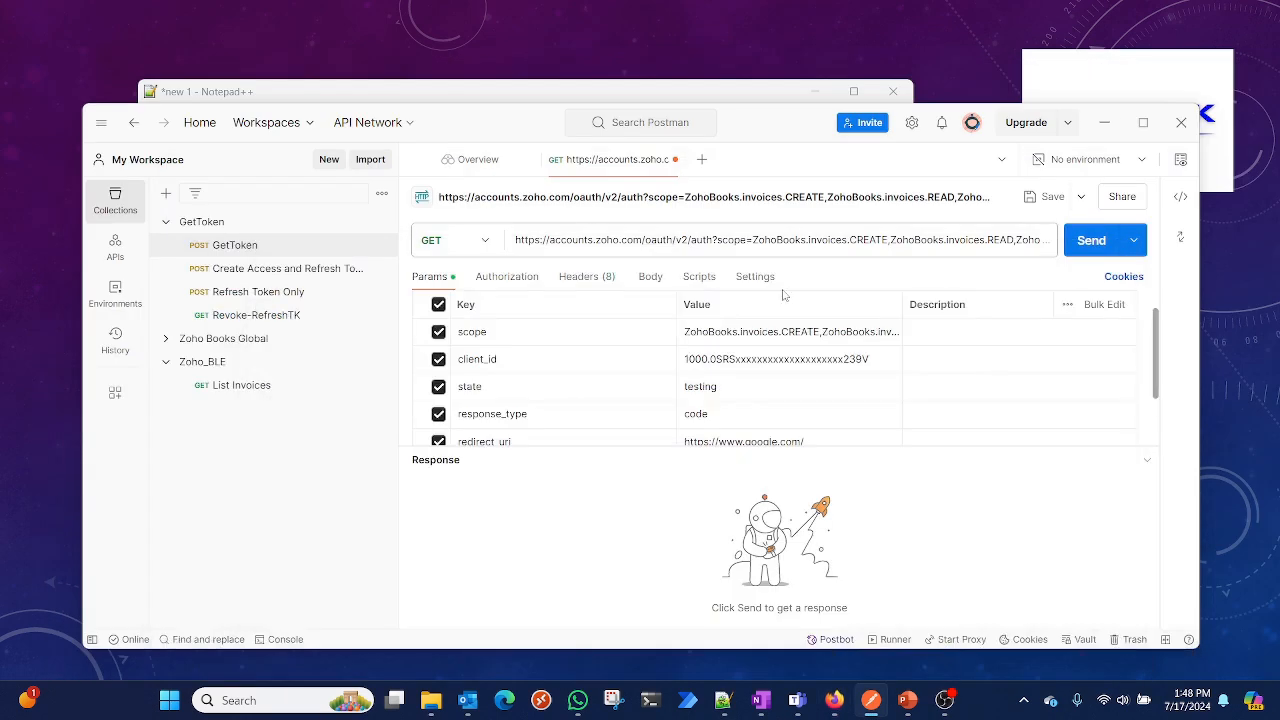
# Replace the scope parameter value with the copied ZohoBooks invoices scopes
pyautogui.click(781, 333)
pyautogui.hotkey('ctrl', 'a')
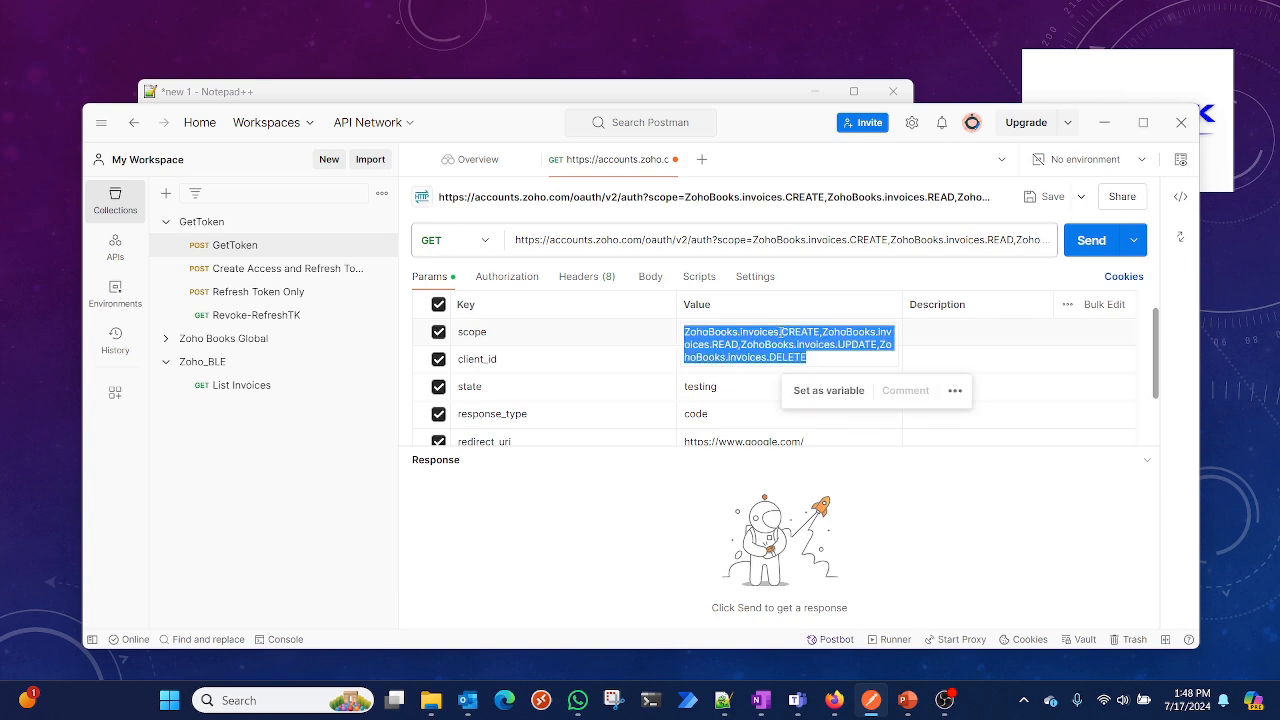
pyautogui.hotkey('ctrl', 'v')
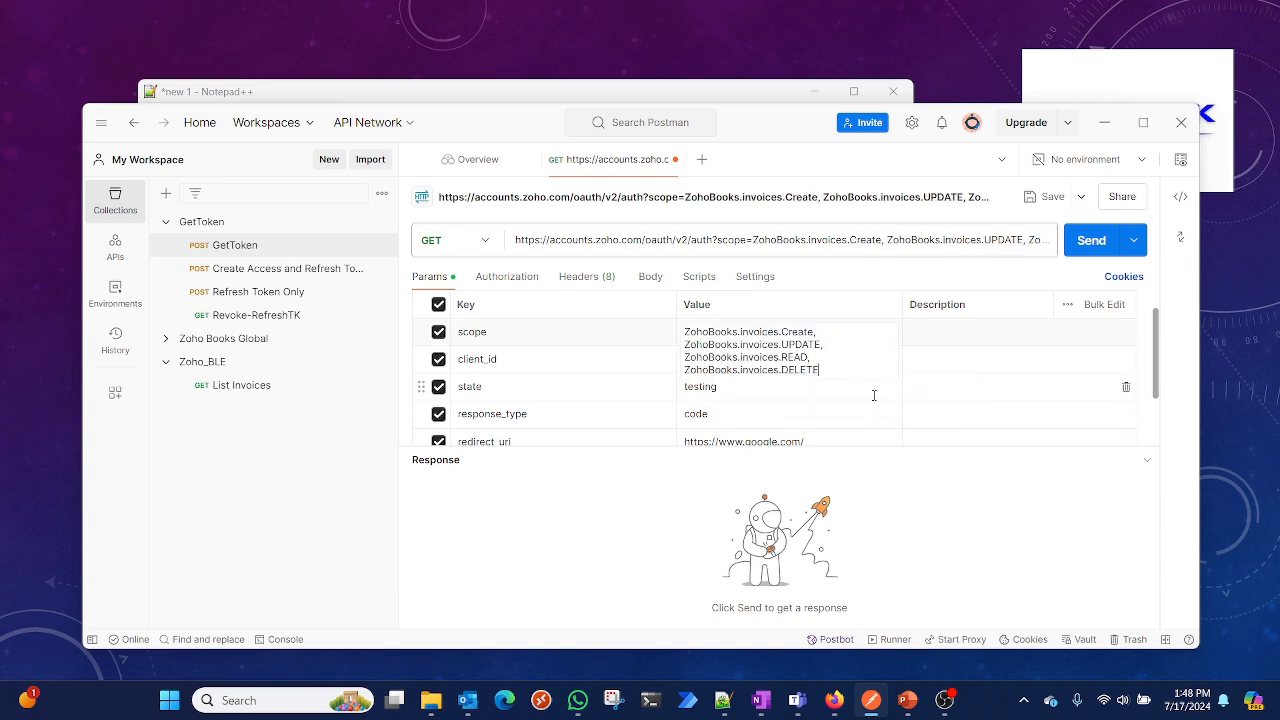
pyautogui.click(750, 392)
# Clear the client_id parameter value
pyautogui.click(747, 358)
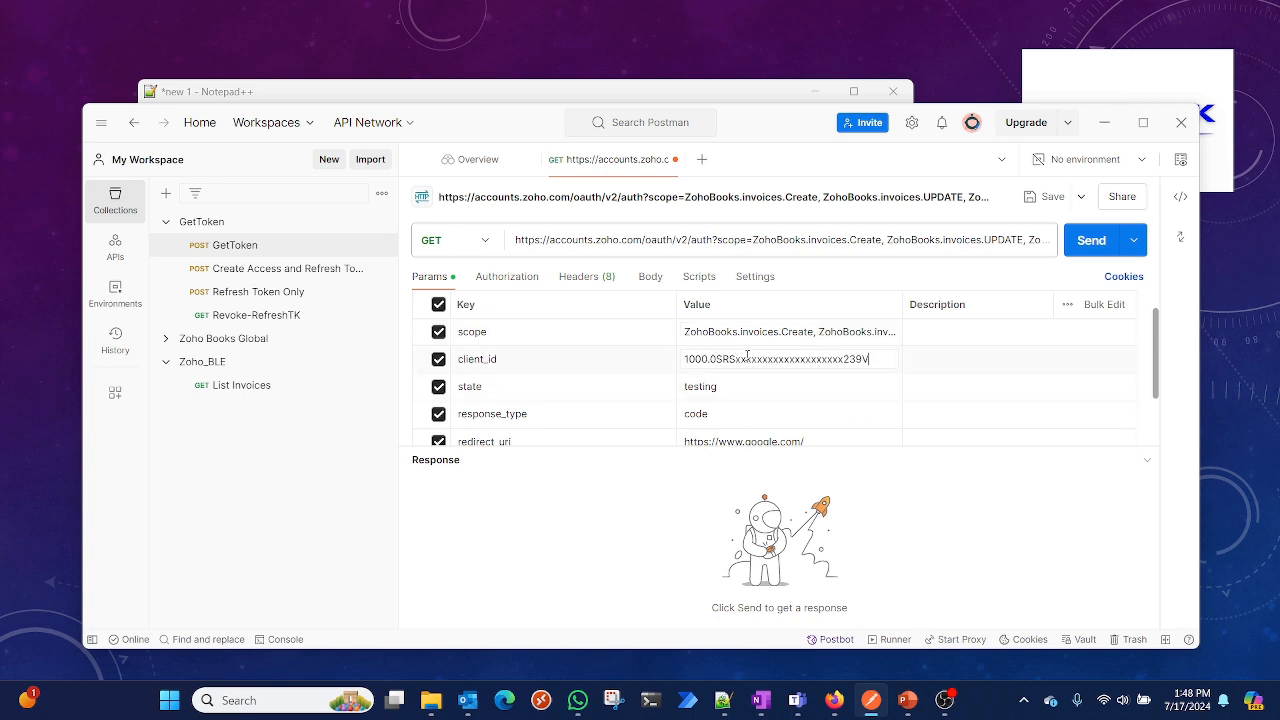
pyautogui.hotkey('ctrl', 'a')
pyautogui.press('BackSpace')
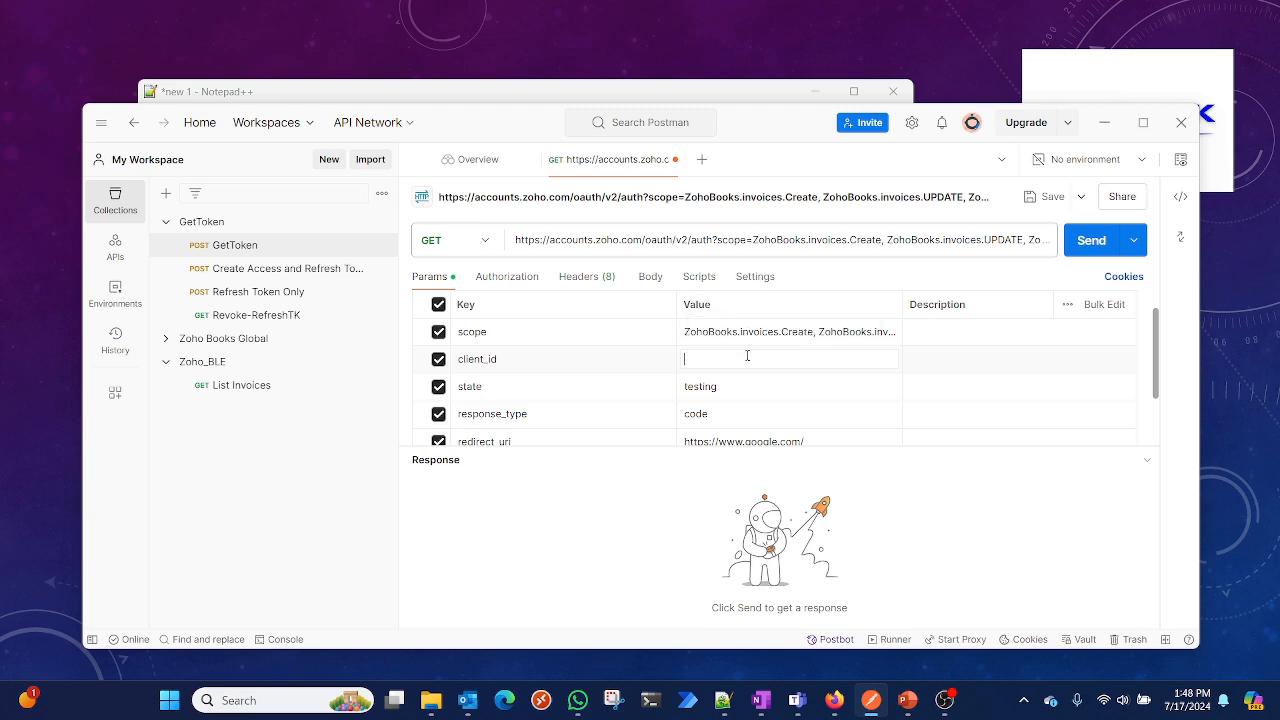
# Copy the client ID from the Notepad++ notes and paste it as the client_id parameter value
pyautogui.click(386, 96)
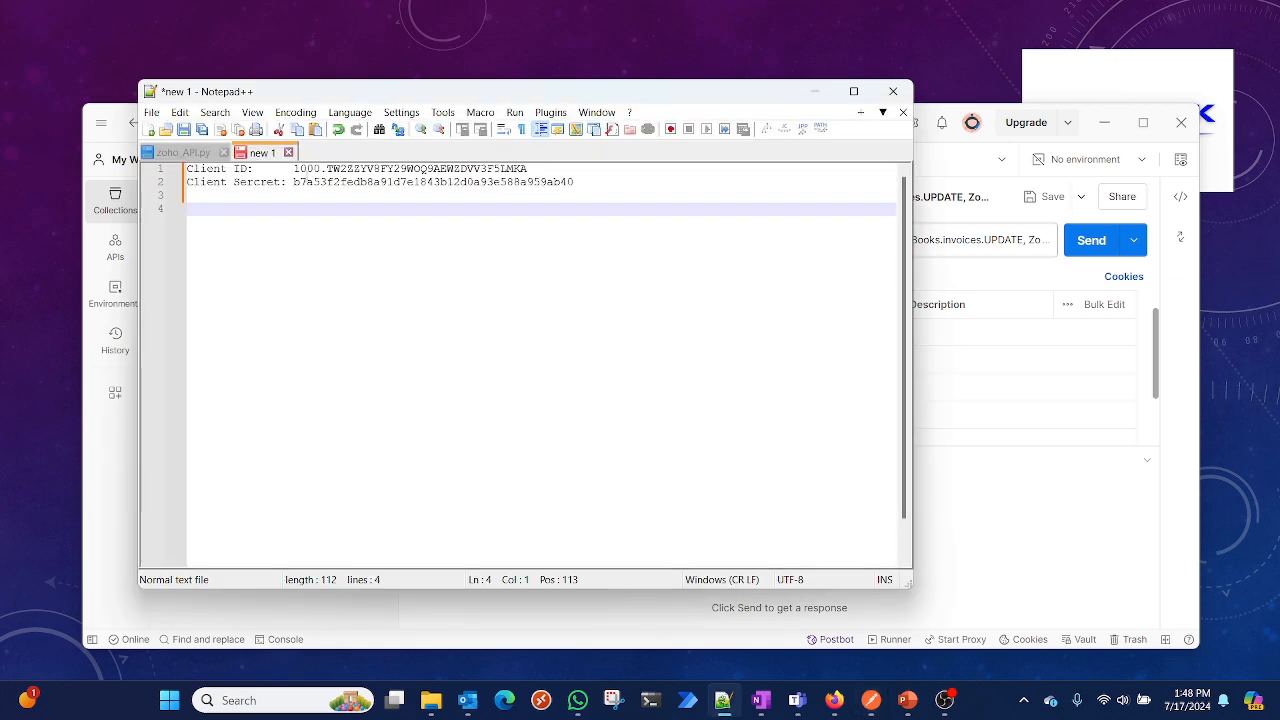
pyautogui.moveTo(296, 172); pyautogui.dragTo(528, 172)
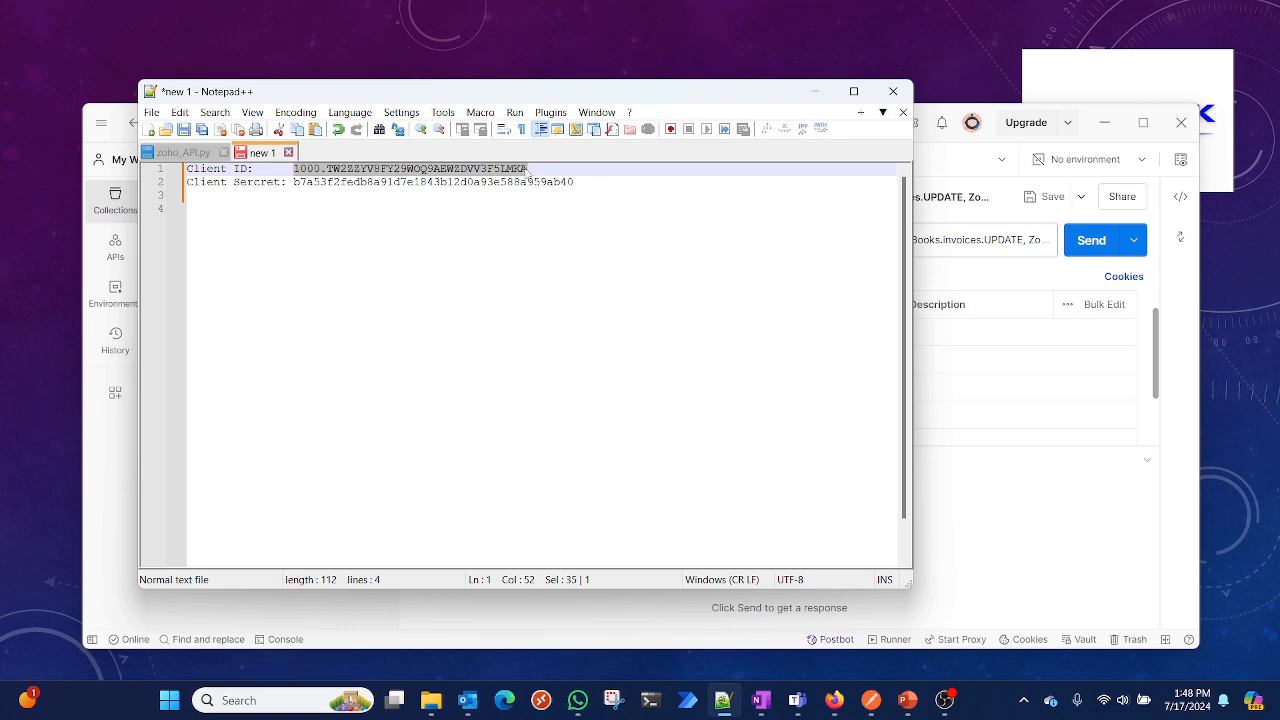
pyautogui.click(999, 541)
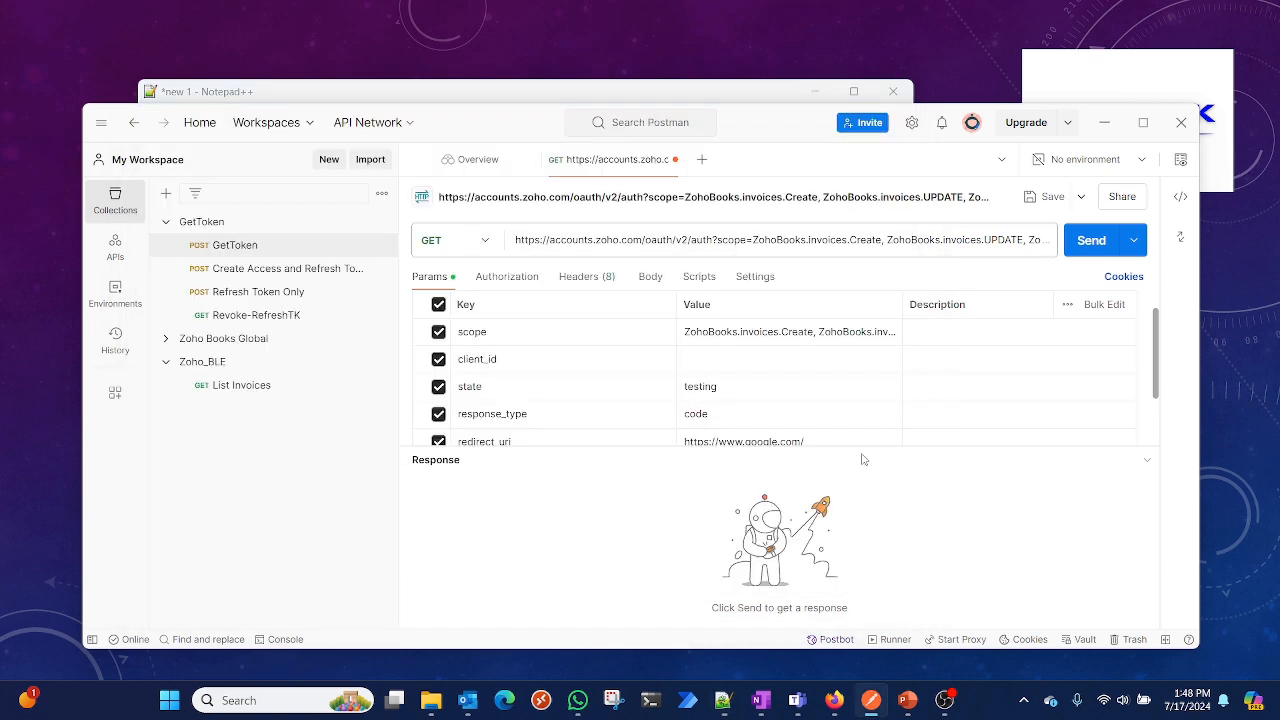
pyautogui.click(726, 361)
pyautogui.write('1000.TWZZZYV8FY29WOQ9AEWZDVV3F5LMKA')
pyautogui.click(784, 398)
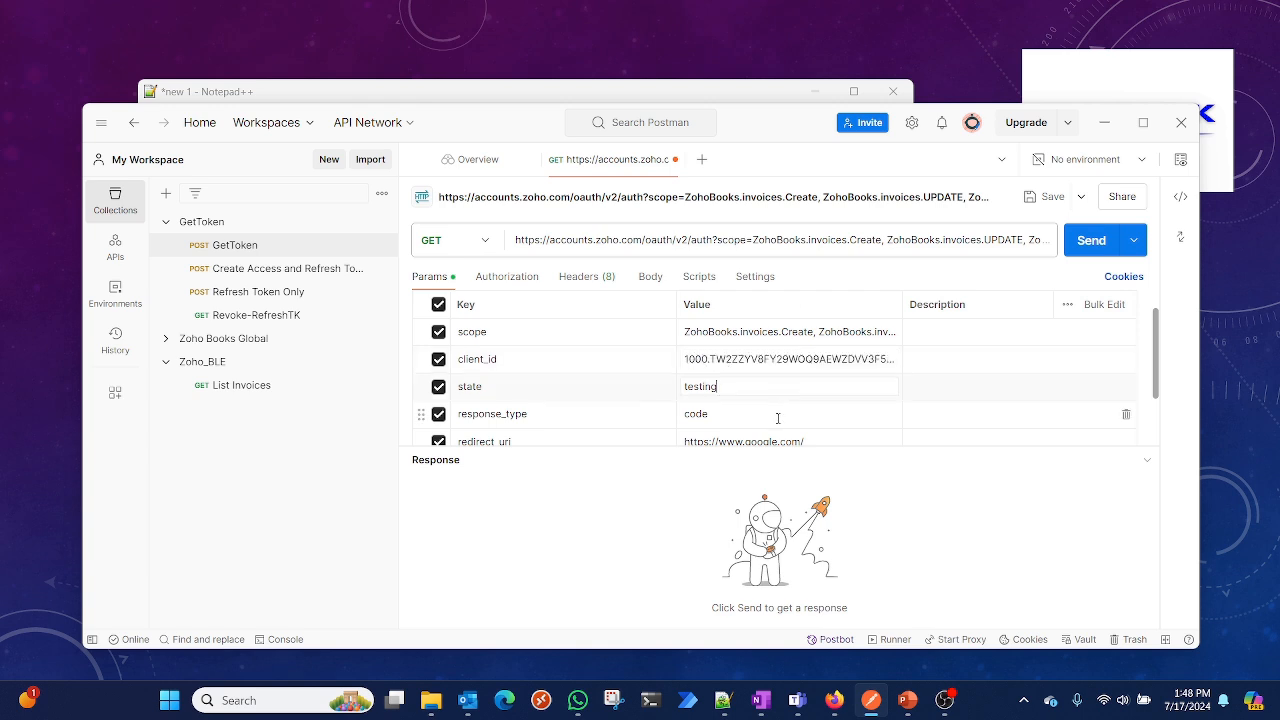
pyautogui.click(778, 417)
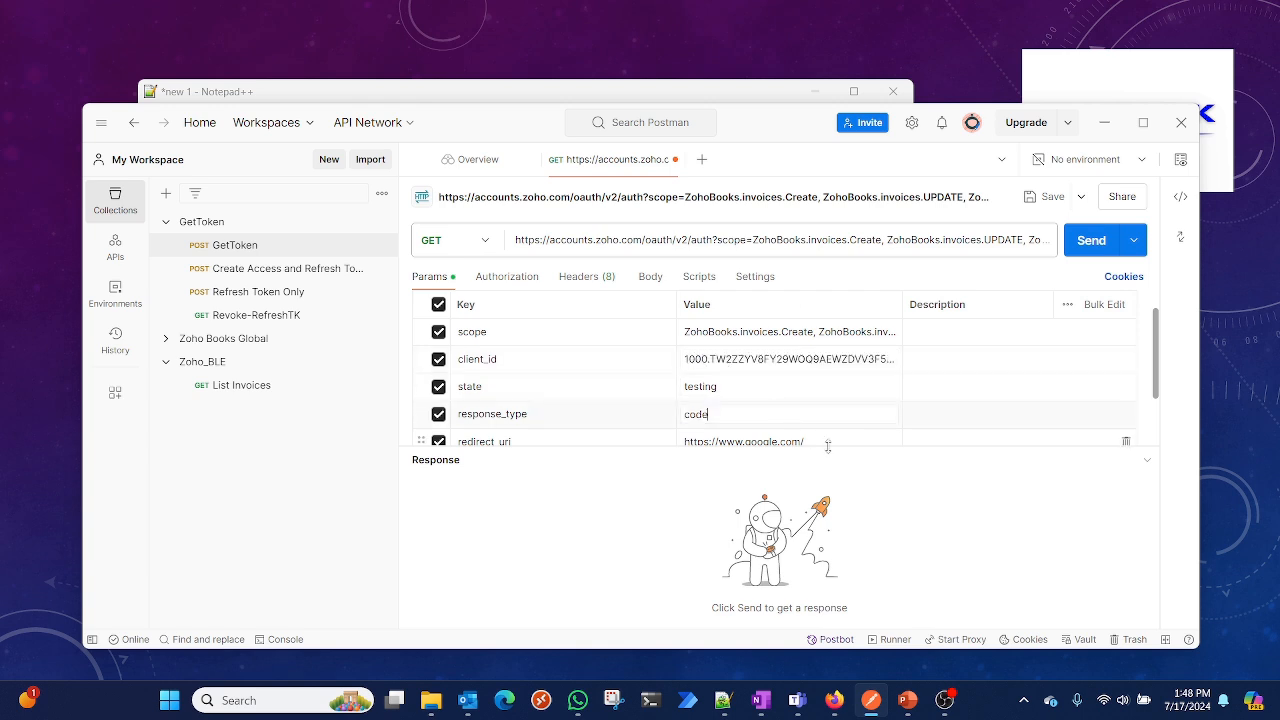
# Copy the complete authorization request URL from Postman
pyautogui.click(1020, 240)
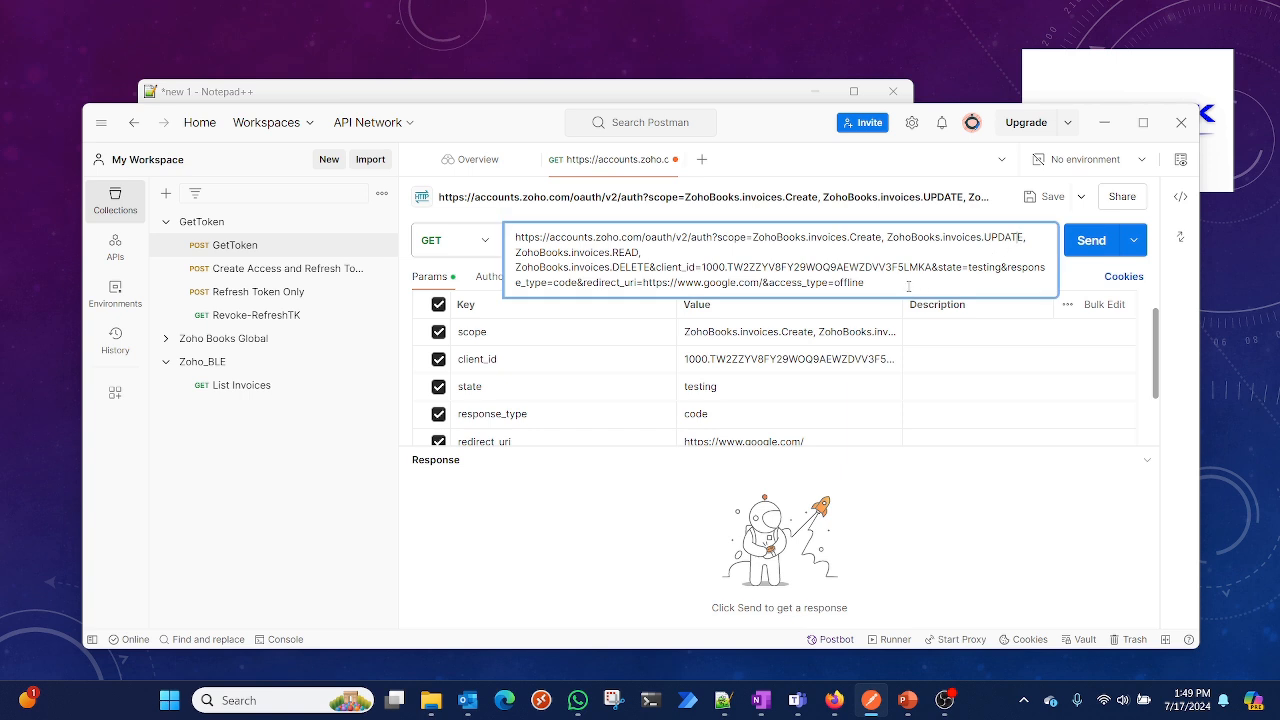
pyautogui.moveTo(908, 287); pyautogui.dragTo(493, 249)
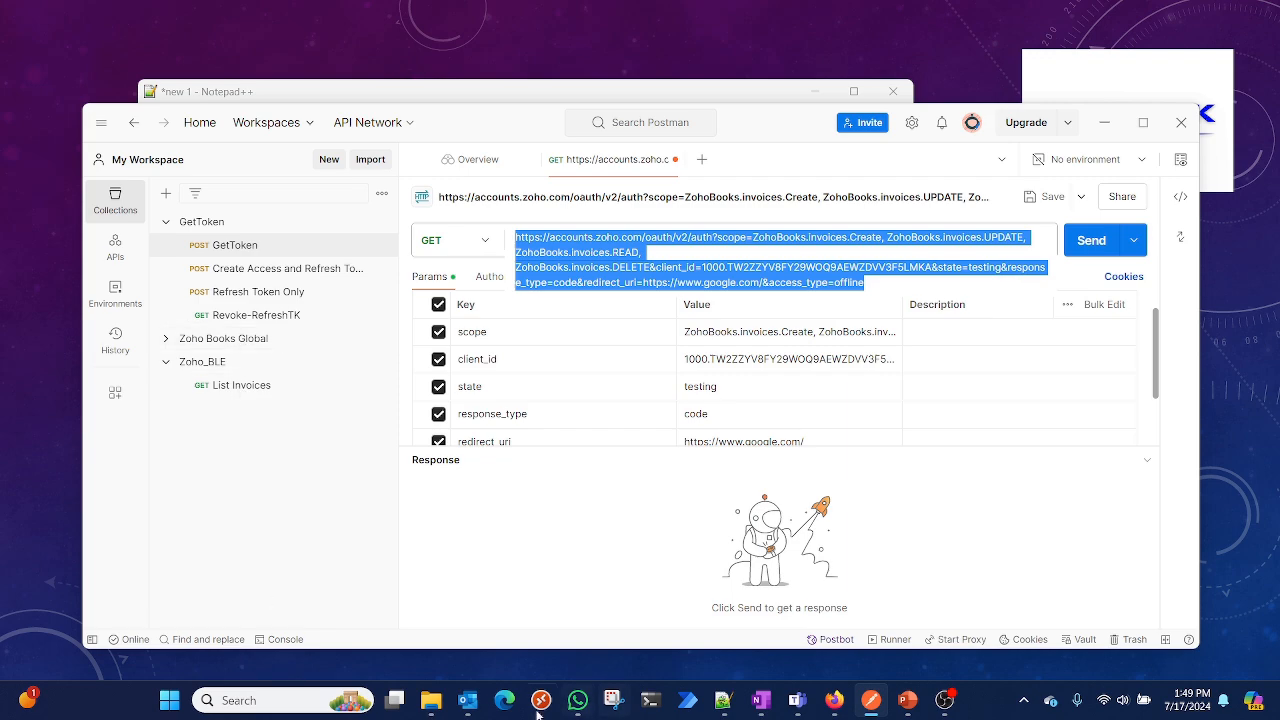
pyautogui.click(836, 702)
# Scroll through the Zoho Books OAuth documentation's client registration and grant token sections
pyautogui.scroll(10, 714, 260)
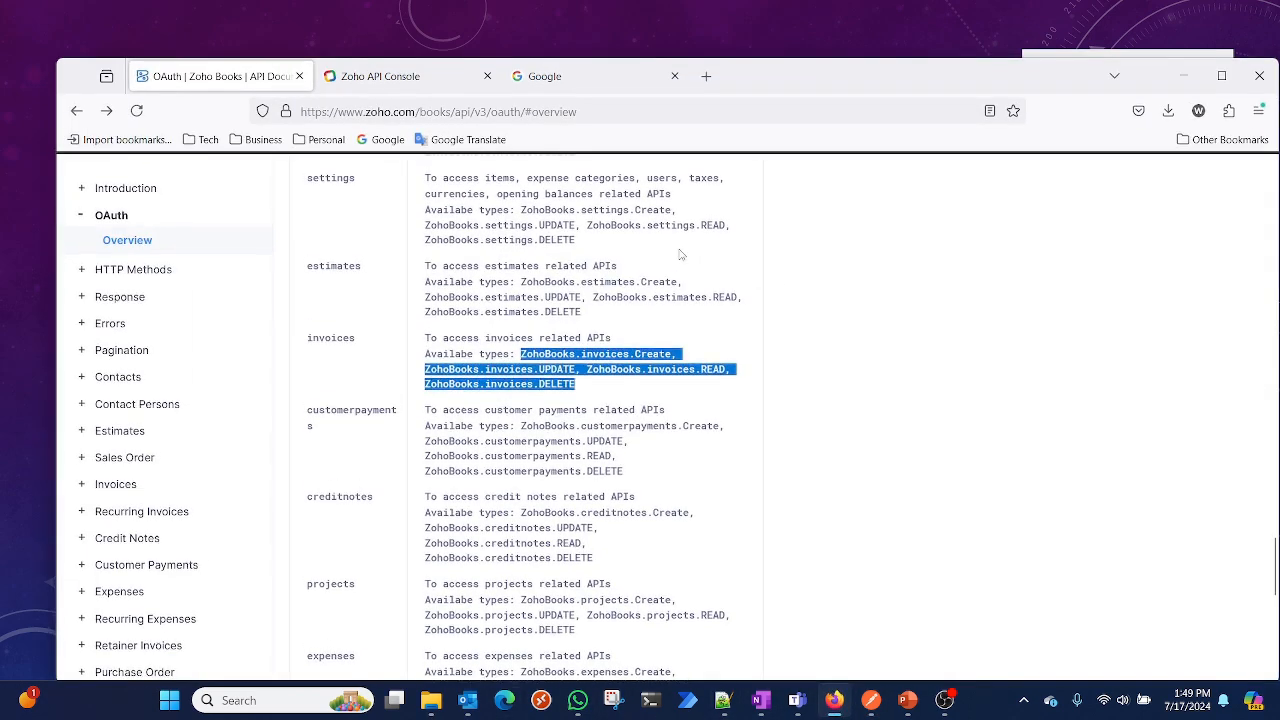
pyautogui.scroll(10, 680, 255)
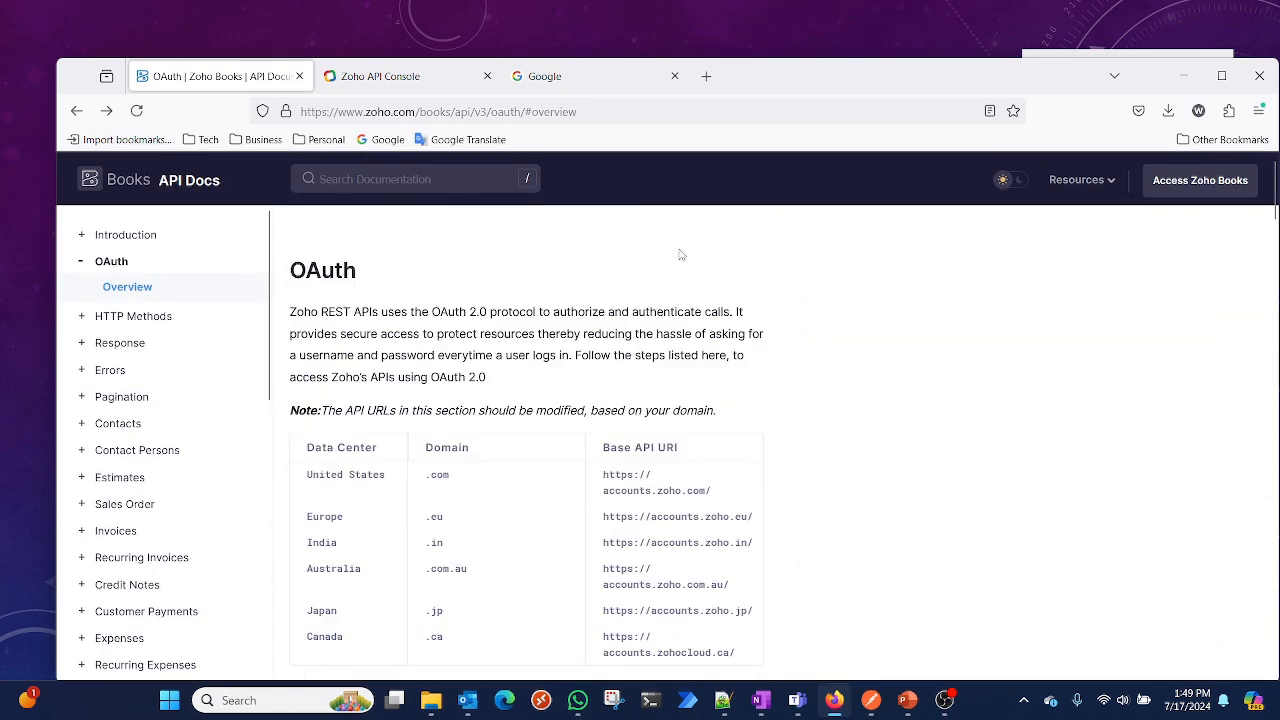
pyautogui.scroll(-3, 680, 255)
pyautogui.scroll(3, 465, 320)
pyautogui.scroll(-4, 465, 320)
pyautogui.scroll(3, 490, 316)
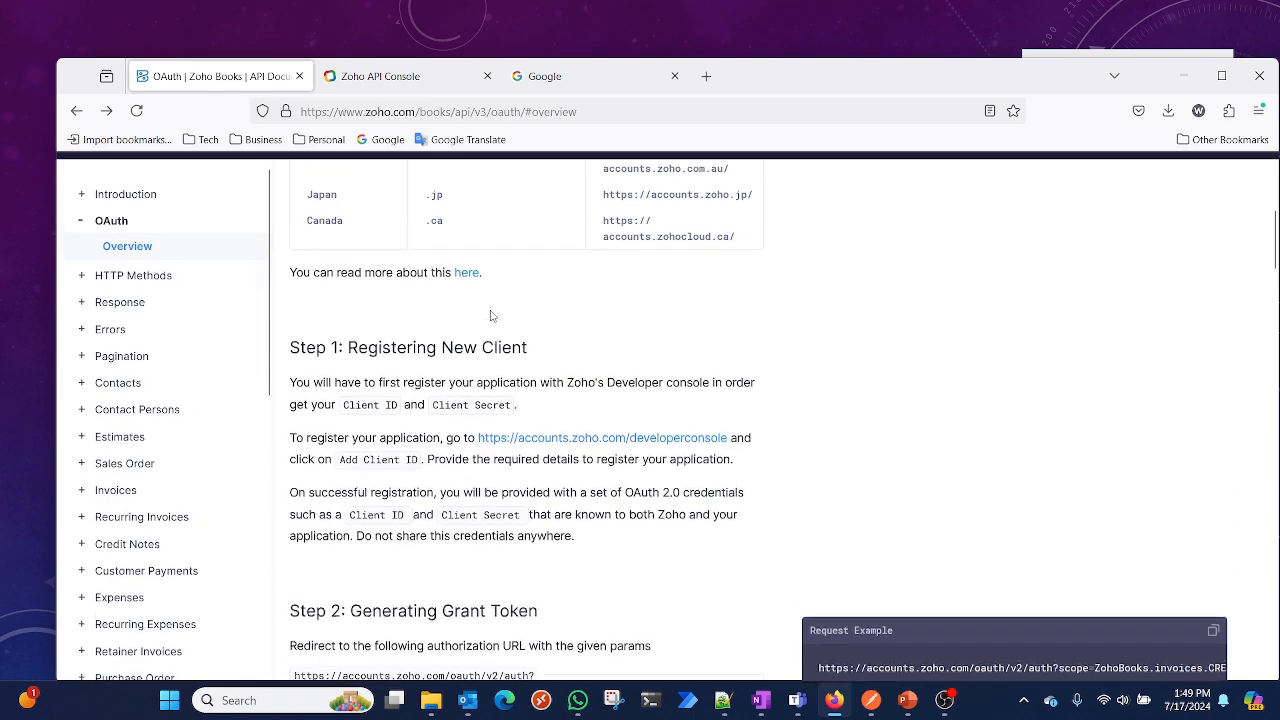
pyautogui.scroll(-3, 490, 316)
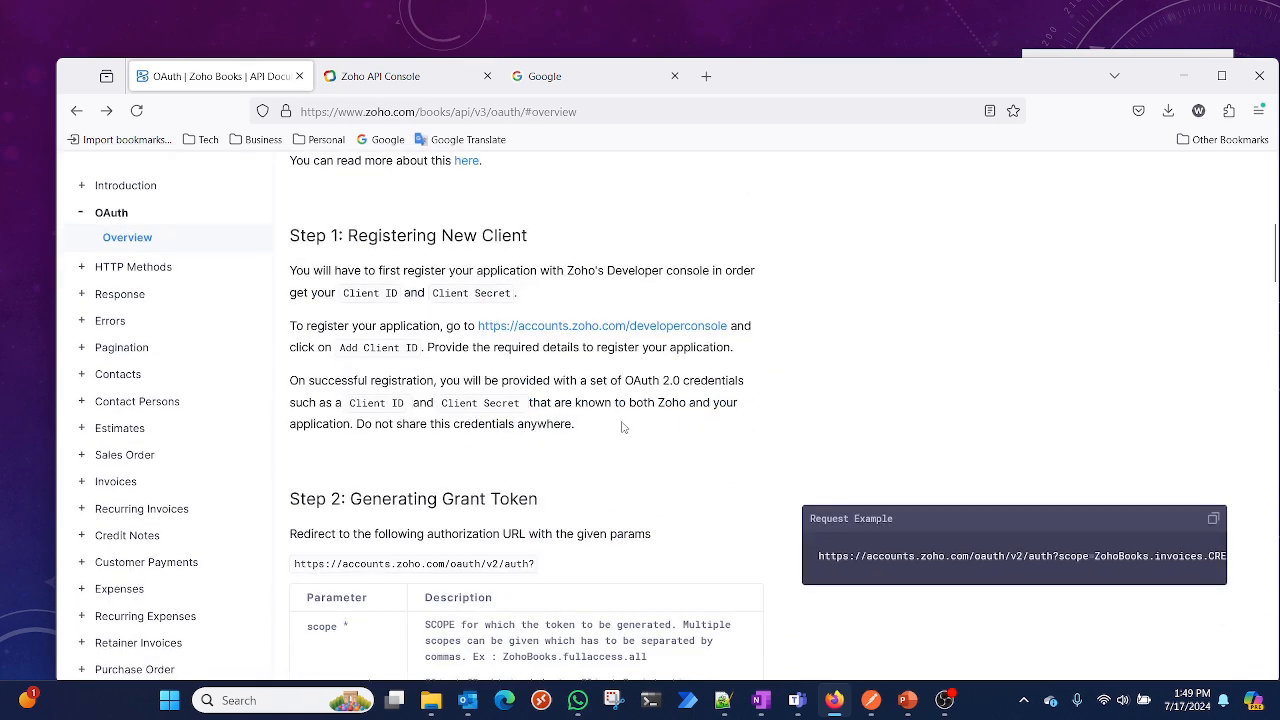
pyautogui.scroll(-6, 622, 427)
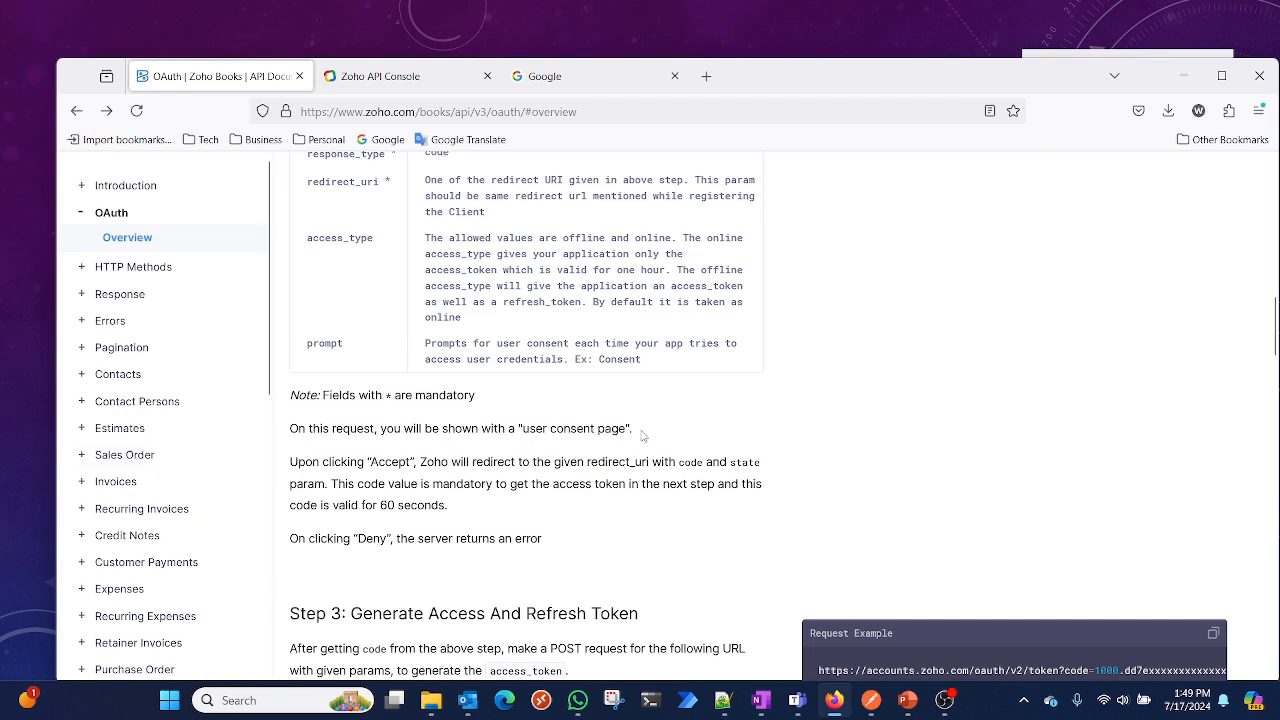
# Switch to the browser and open the copied authorization URL in the Google tab
pyautogui.click(600, 80)
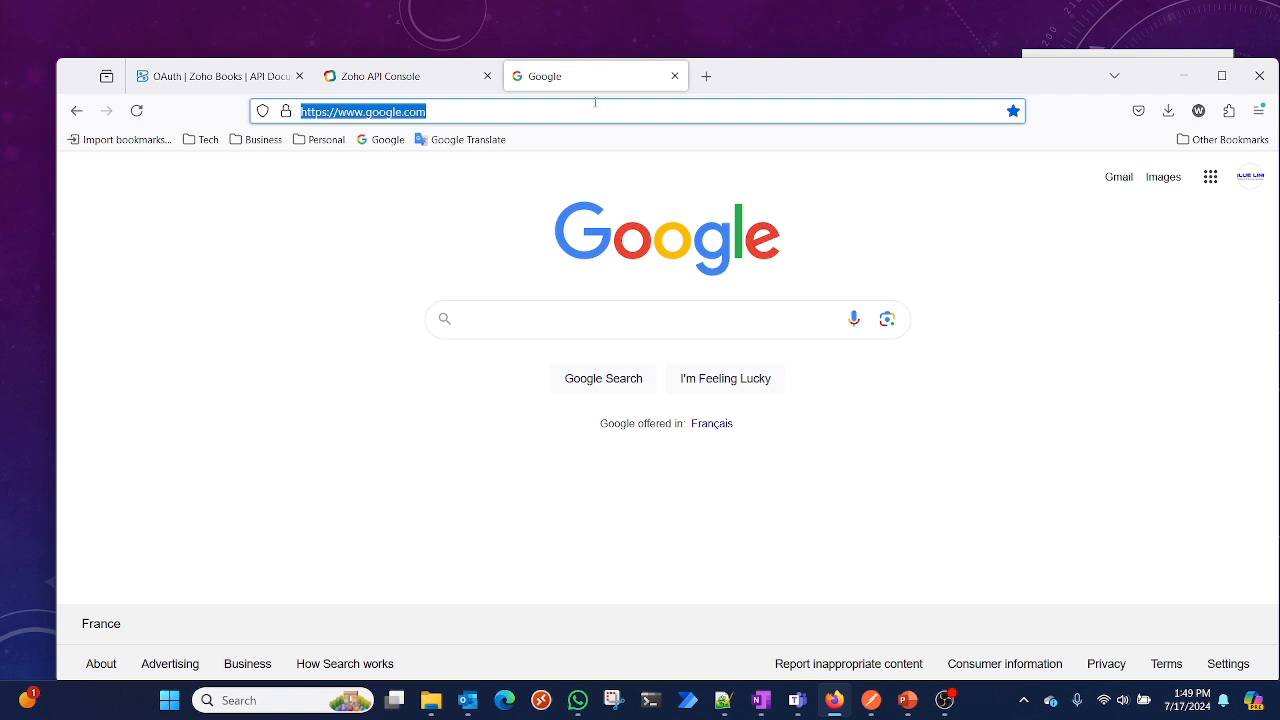
pyautogui.hotkey('ctrl', 'v')
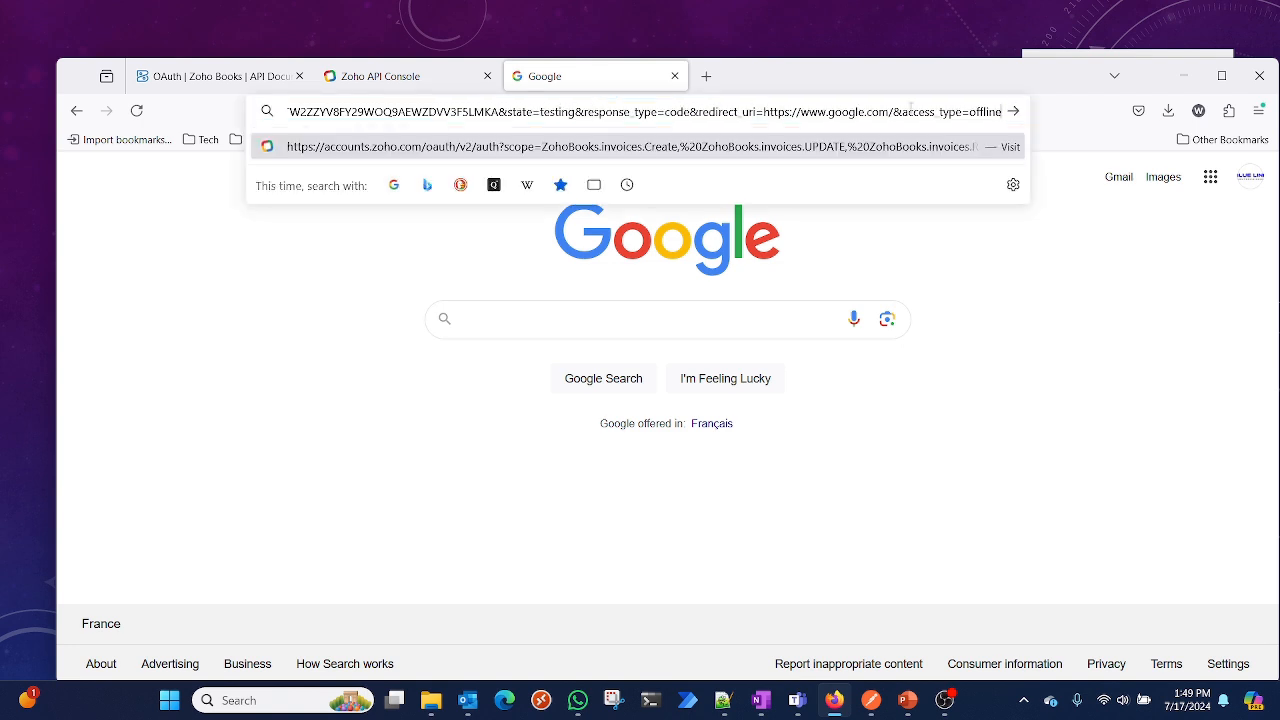
pyautogui.press('Return')
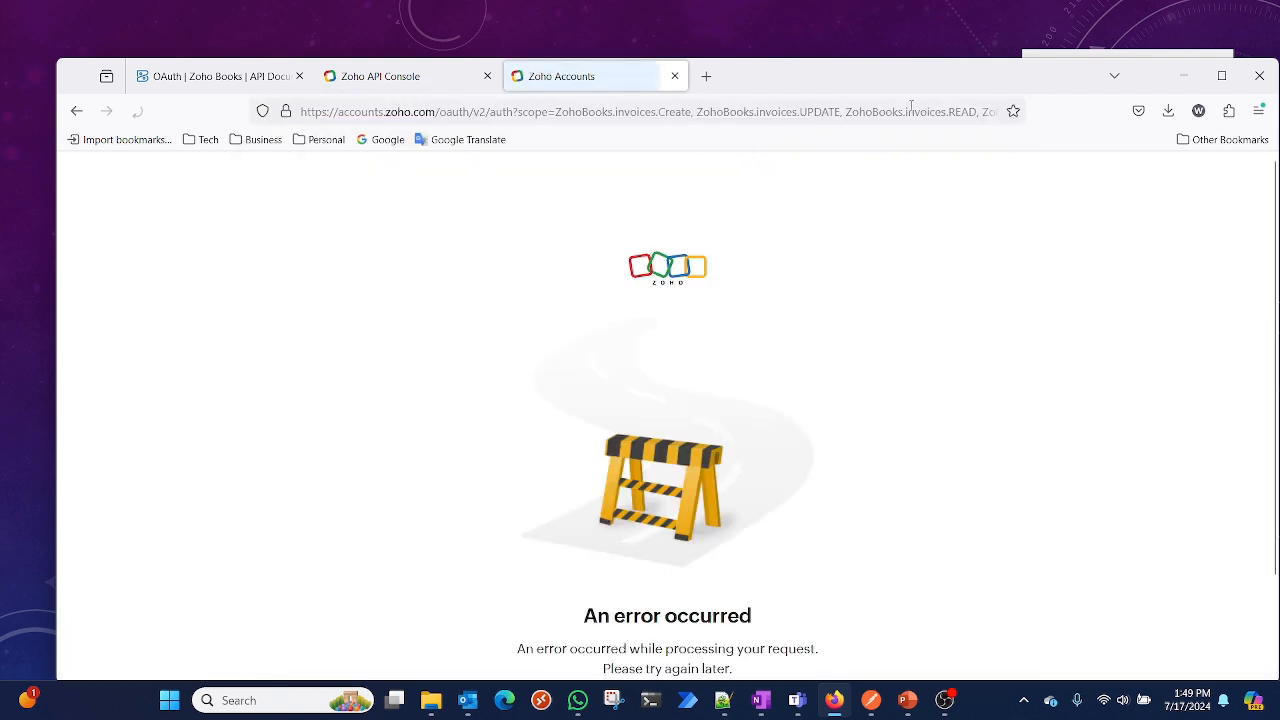
# Review the Postman request's query parameters
pyautogui.scroll(-1, 808, 240)
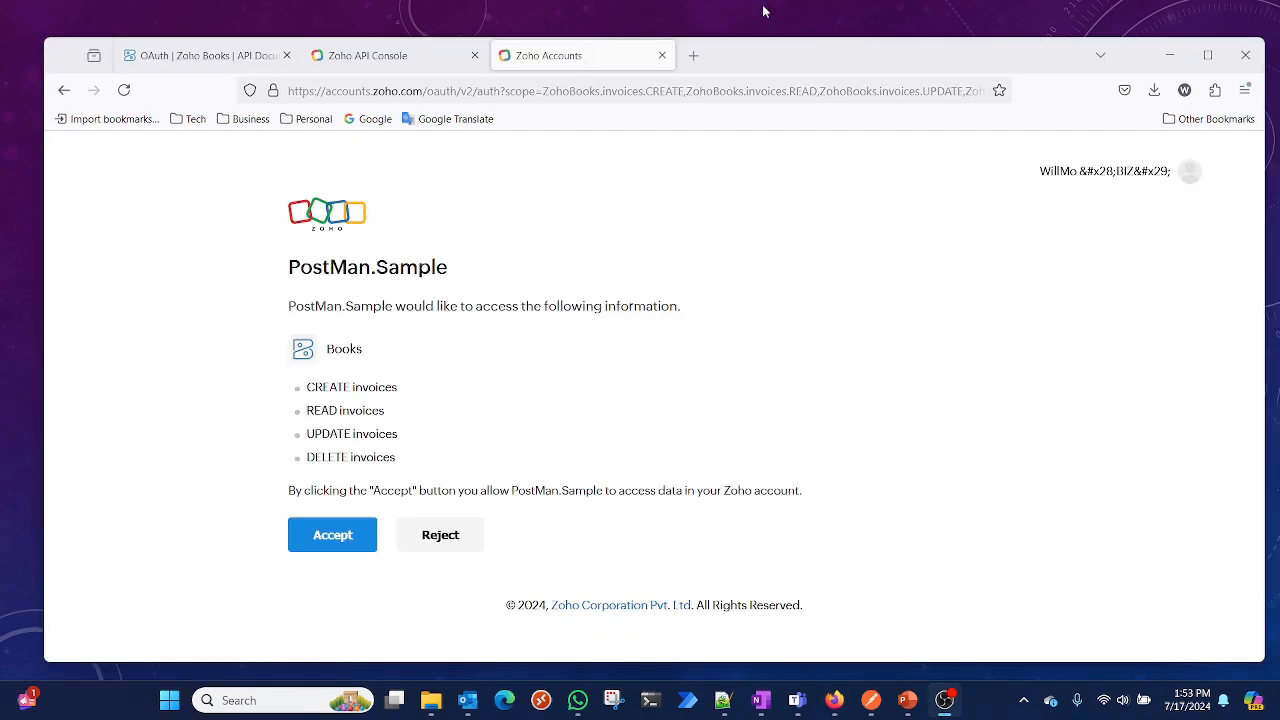
pyautogui.click(1168, 55)
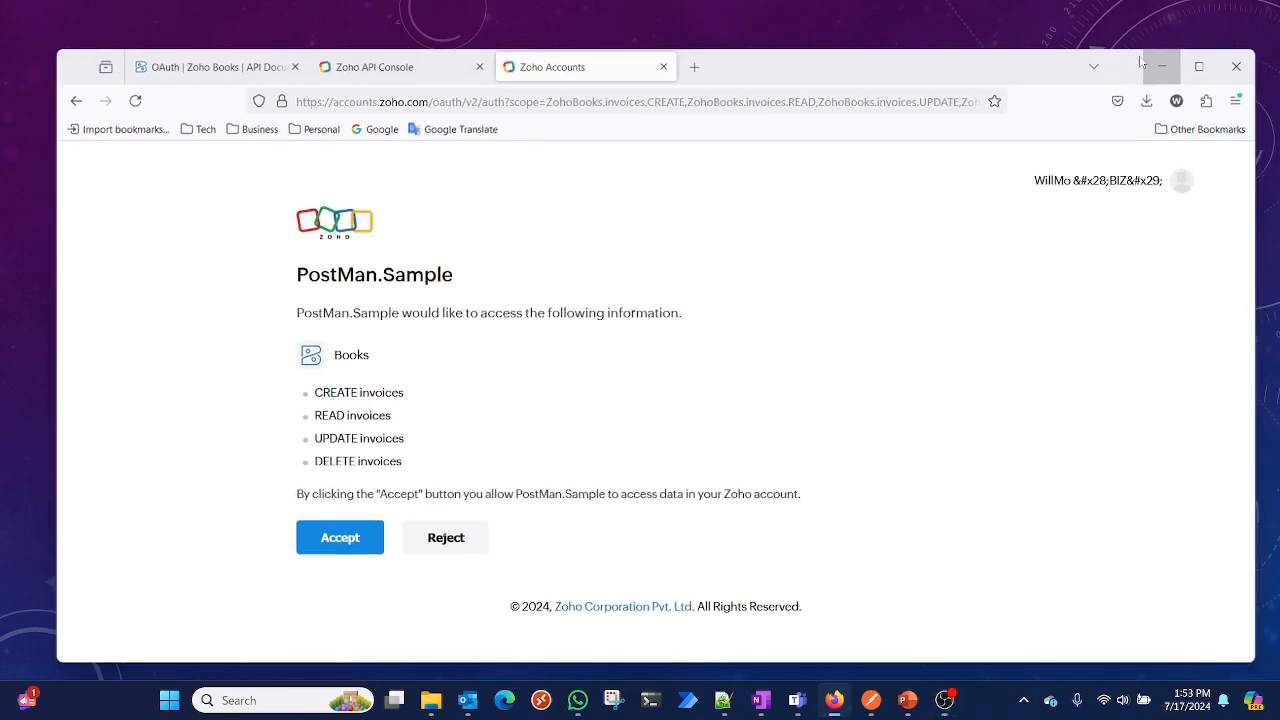
pyautogui.click(755, 395)
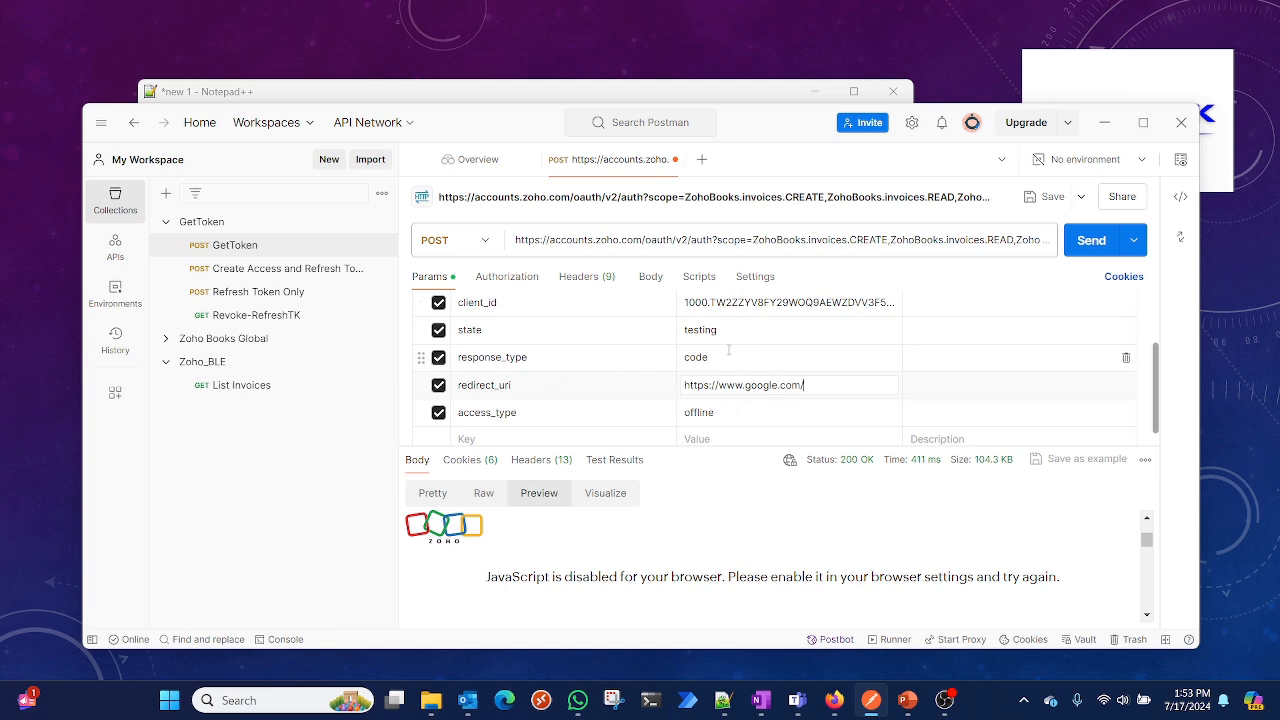
pyautogui.scroll(2, 728, 349)
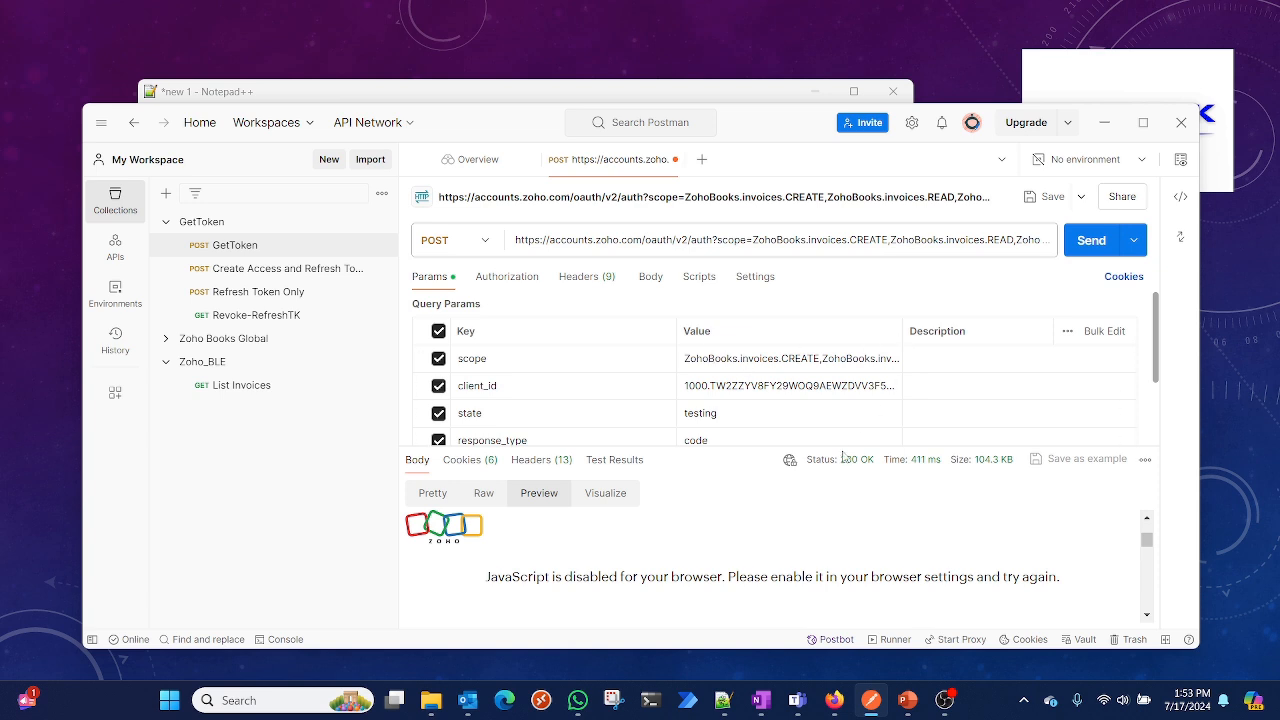
pyautogui.scroll(-2, 720, 375)
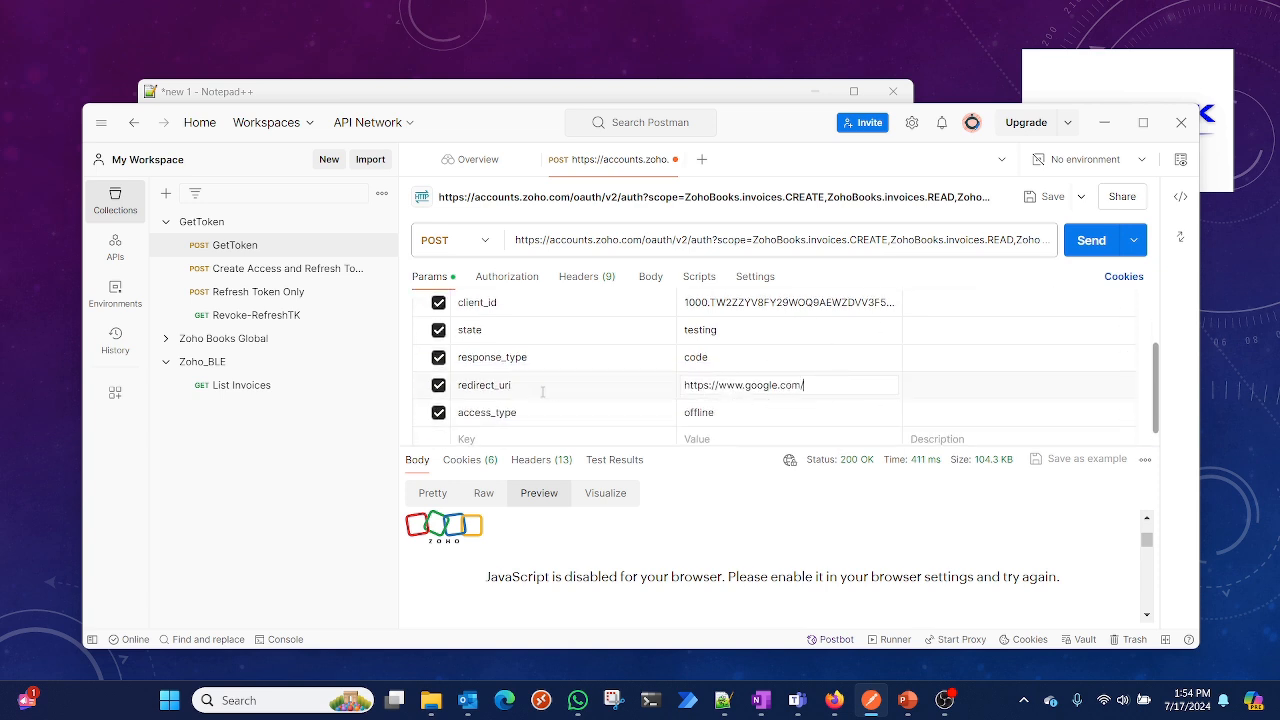
pyautogui.click(810, 384)
pyautogui.click(1106, 123)
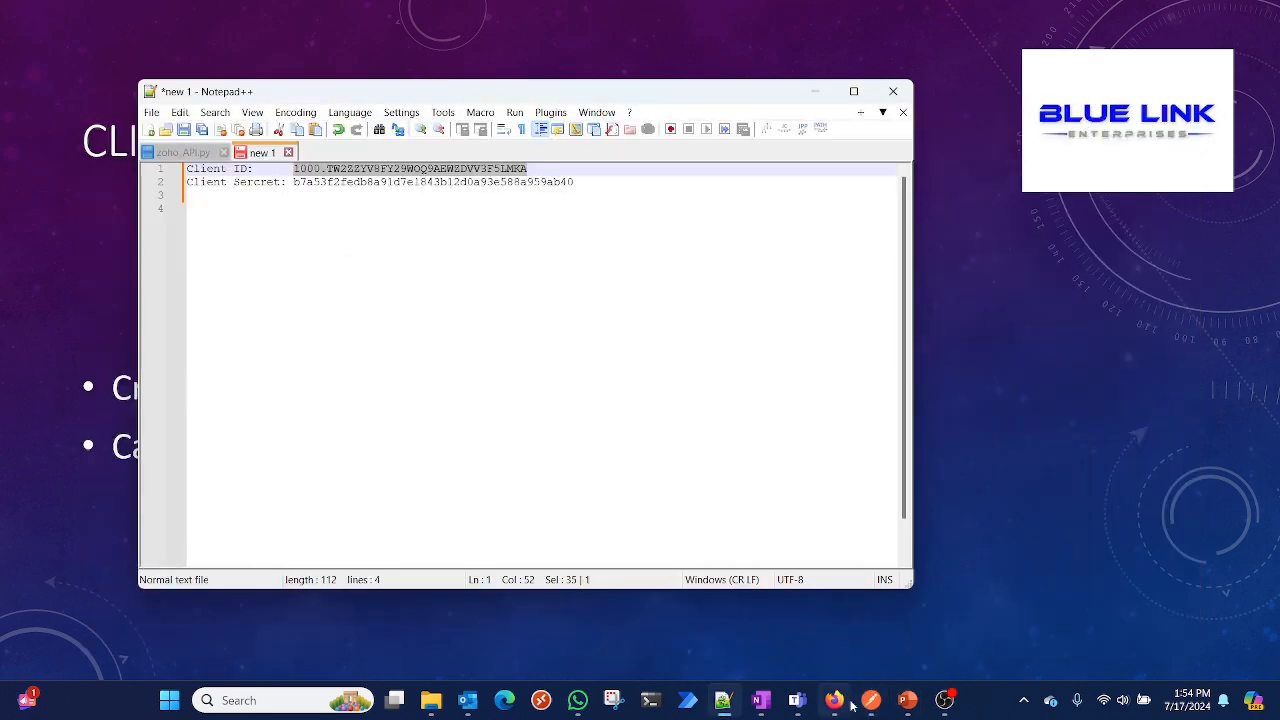
# Accept the PostMan.Sample consent request for the invoices permissions
pyautogui.click(834, 700)
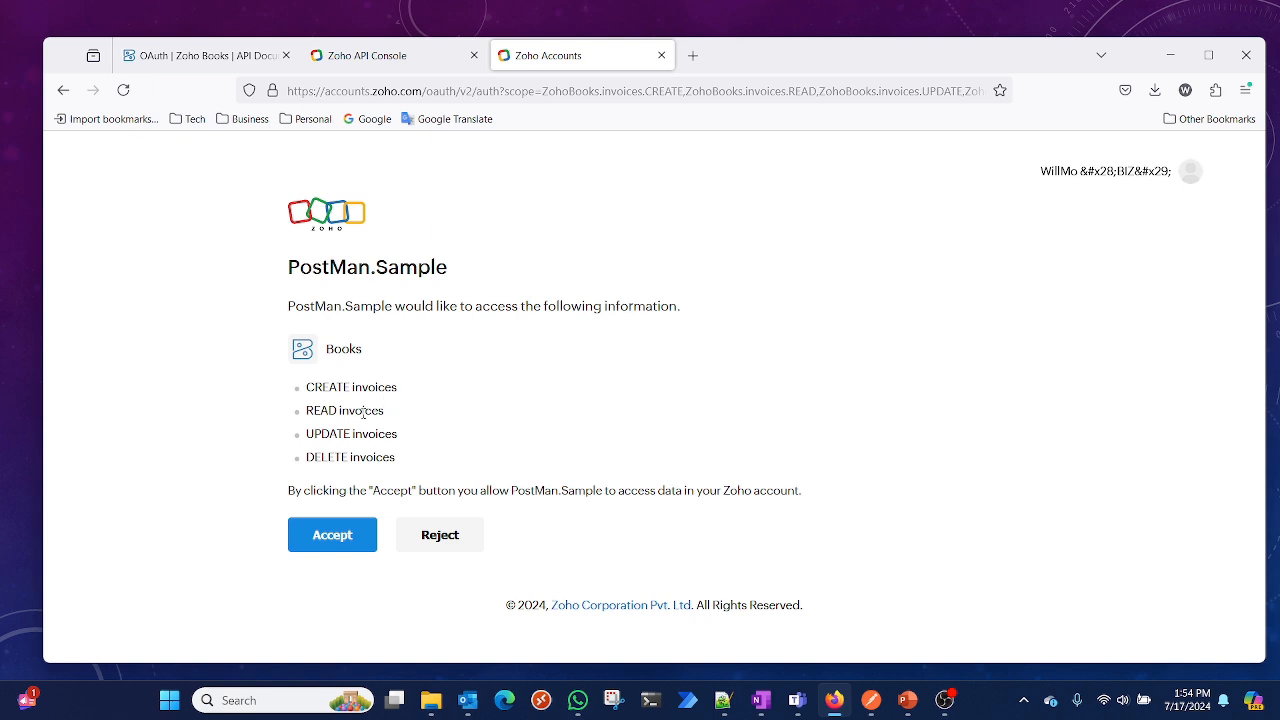
pyautogui.click(319, 535)
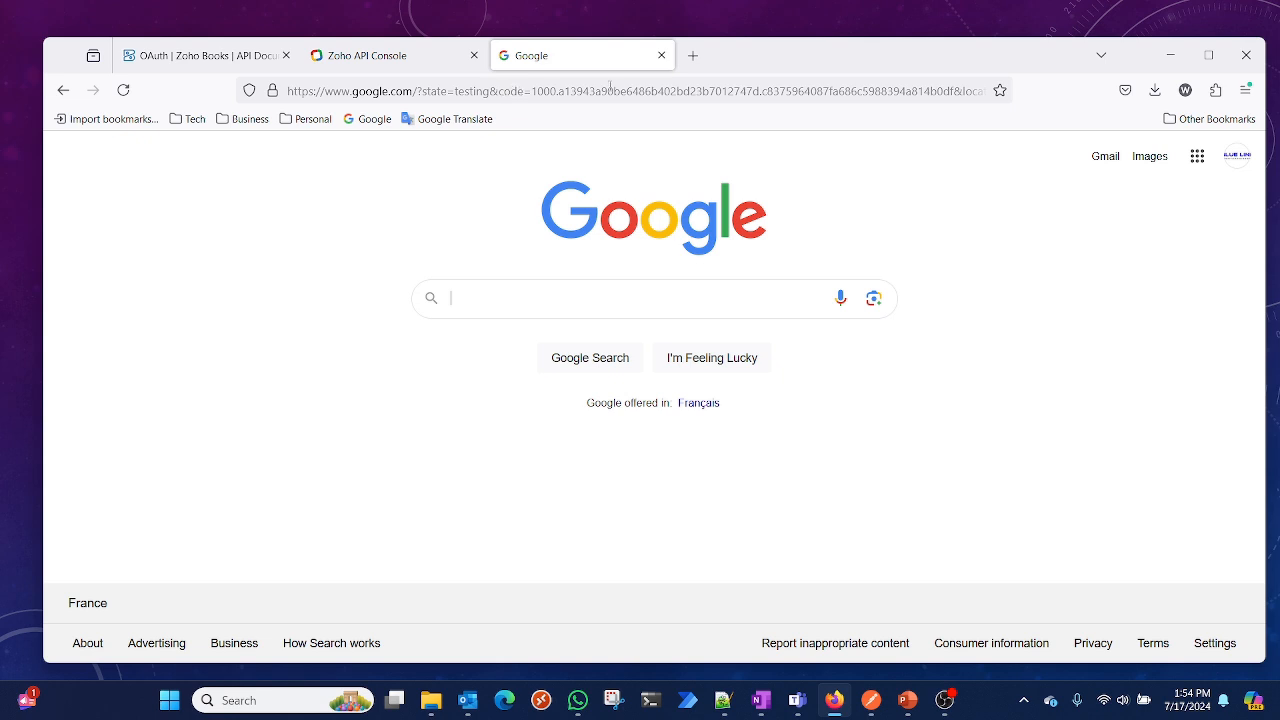
# Copy the grant code parameter from the redirected Google URL and paste it on line 3 of the notes
pyautogui.click(794, 91)
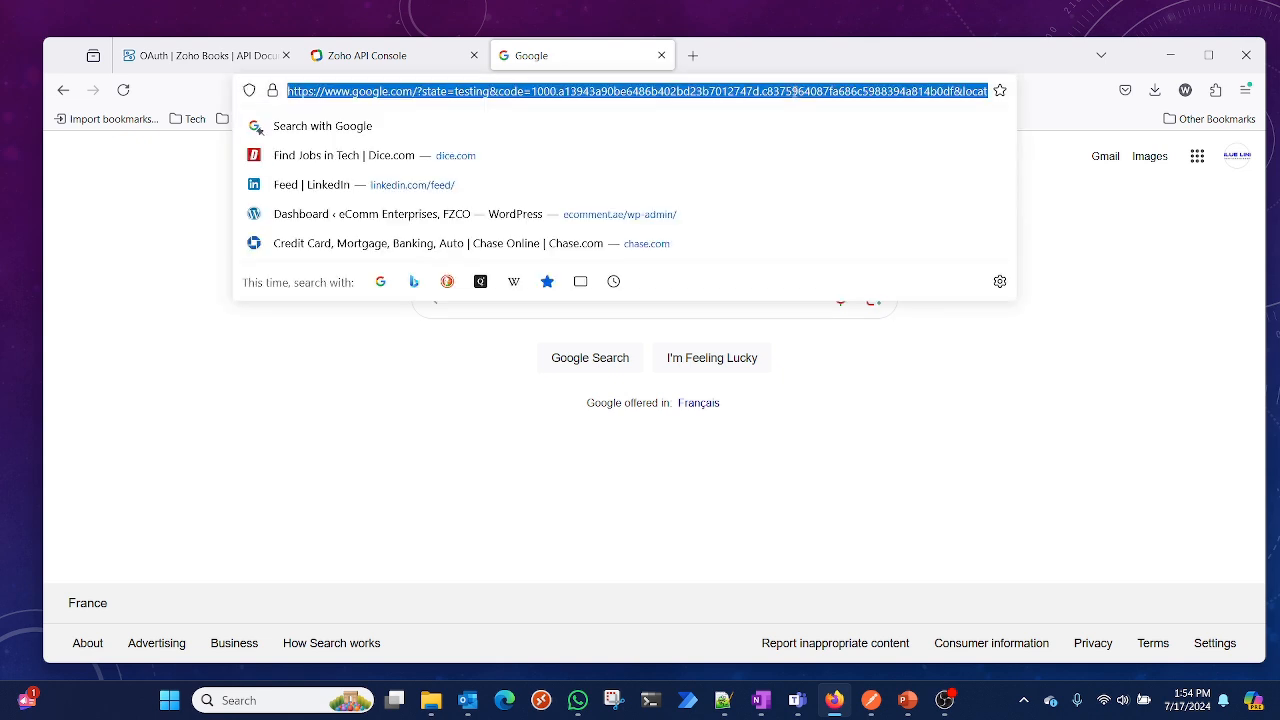
pyautogui.click(529, 93)
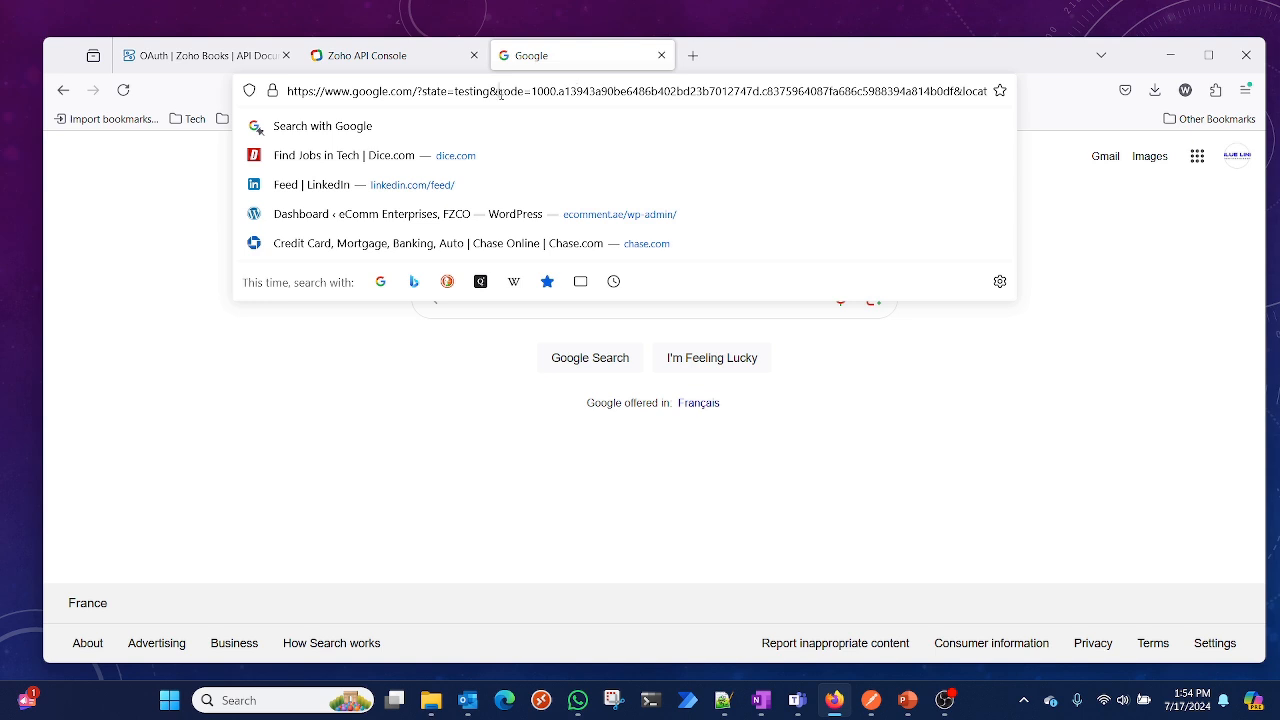
pyautogui.moveTo(501, 92); pyautogui.dragTo(954, 91)
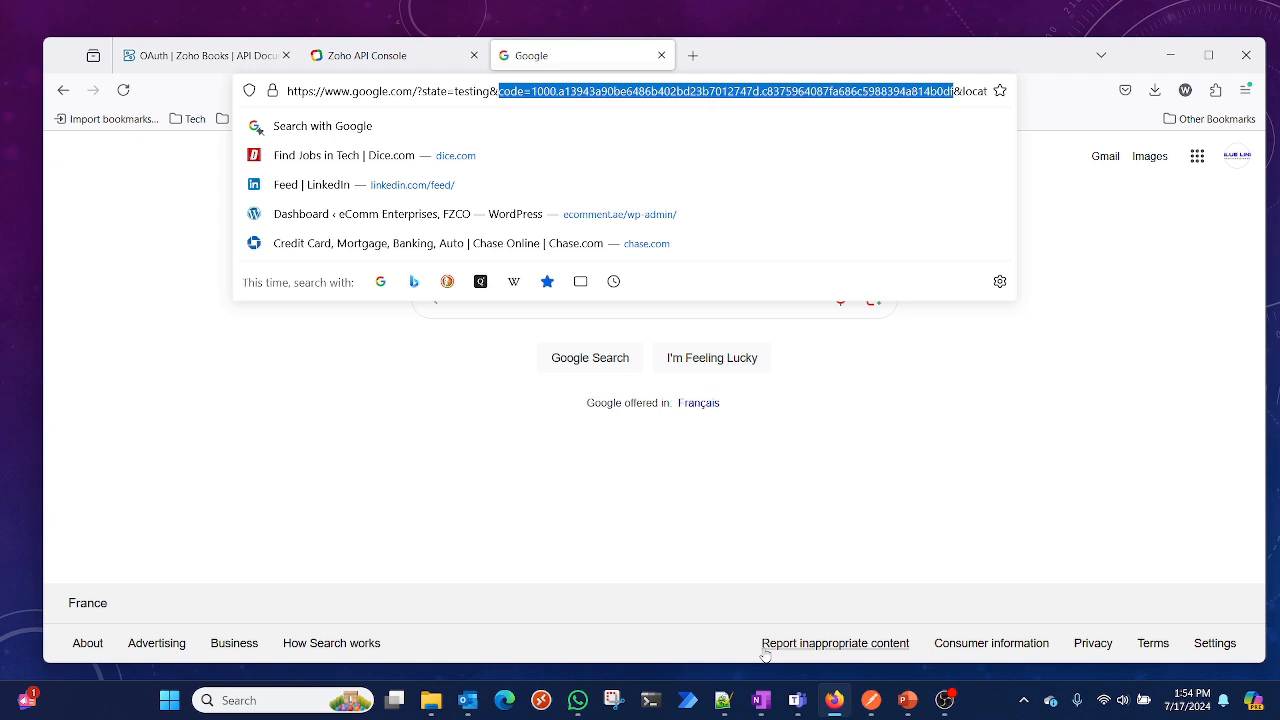
pyautogui.click(723, 700)
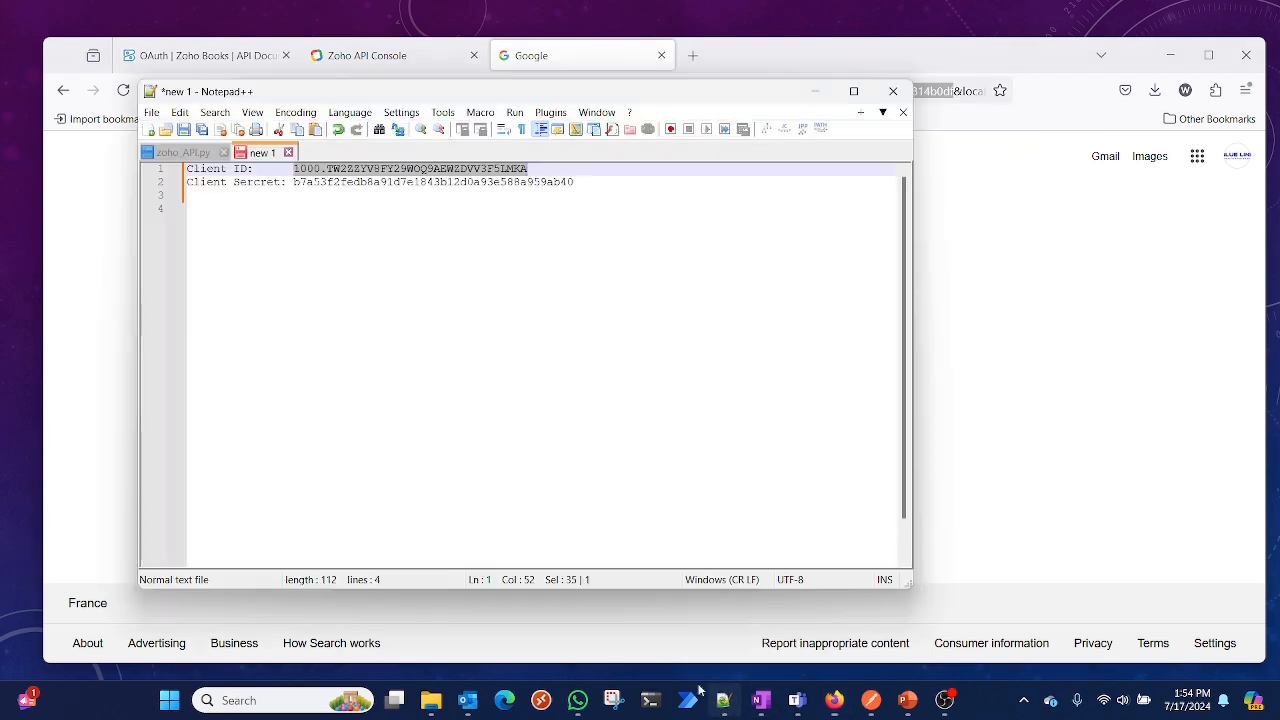
pyautogui.click(259, 201)
pyautogui.hotkey('ctrl', 'v')
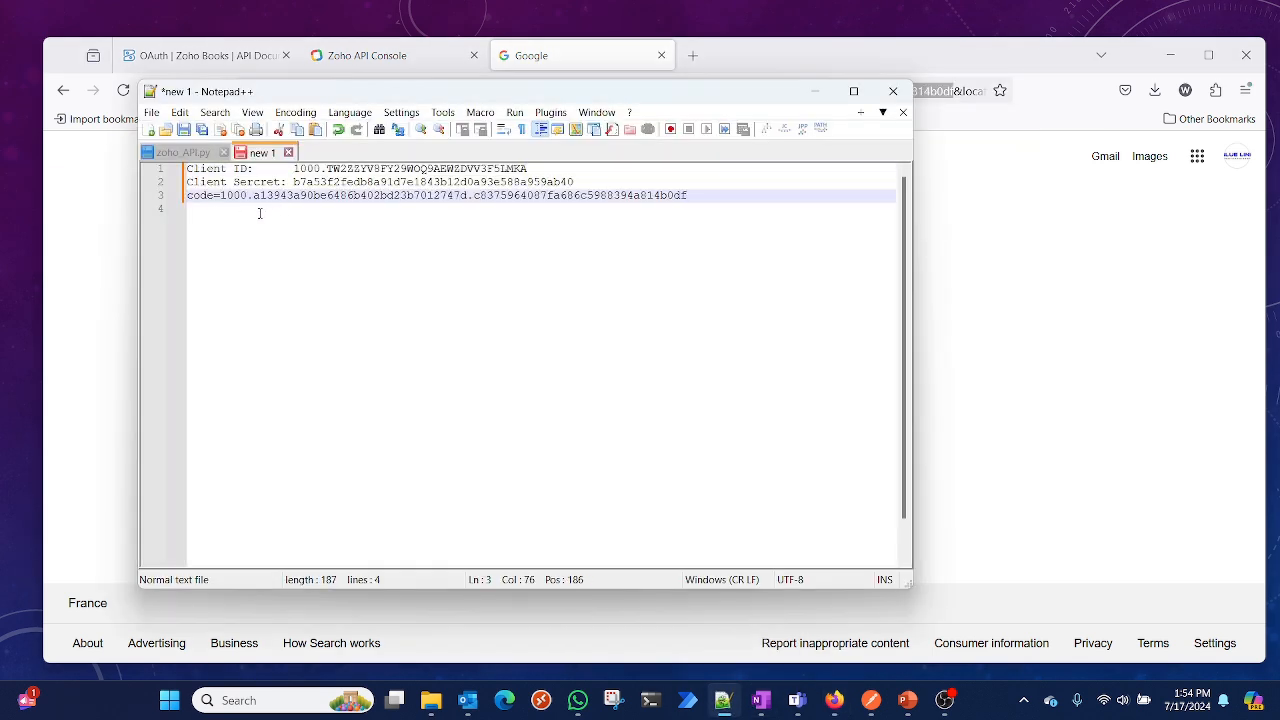
# Insert a tab after code= on line 3 and select the grant code value
pyautogui.click(220, 196)
pyautogui.press('Tab')
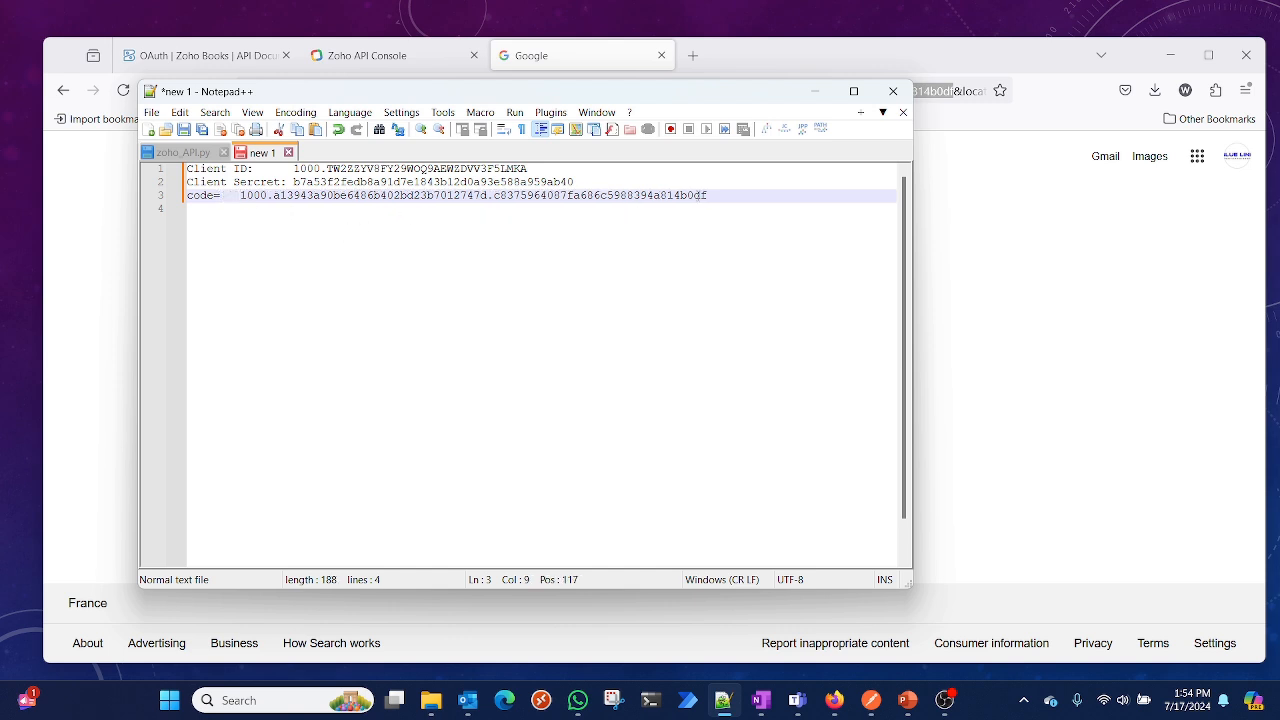
pyautogui.keyDown('shift'); pyautogui.click(712, 195); pyautogui.keyUp('shift')
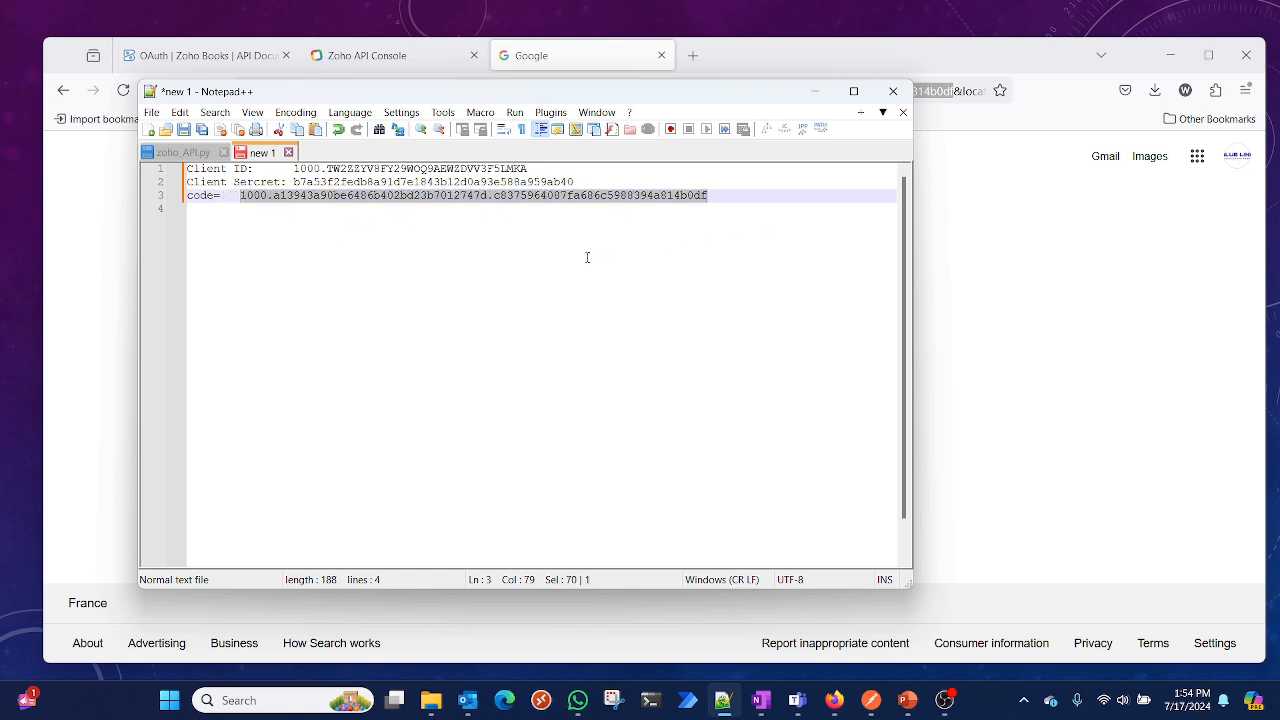
# Copy the Step 3 Generate Access And Refresh Token request example from the documentation
pyautogui.click(996, 342)
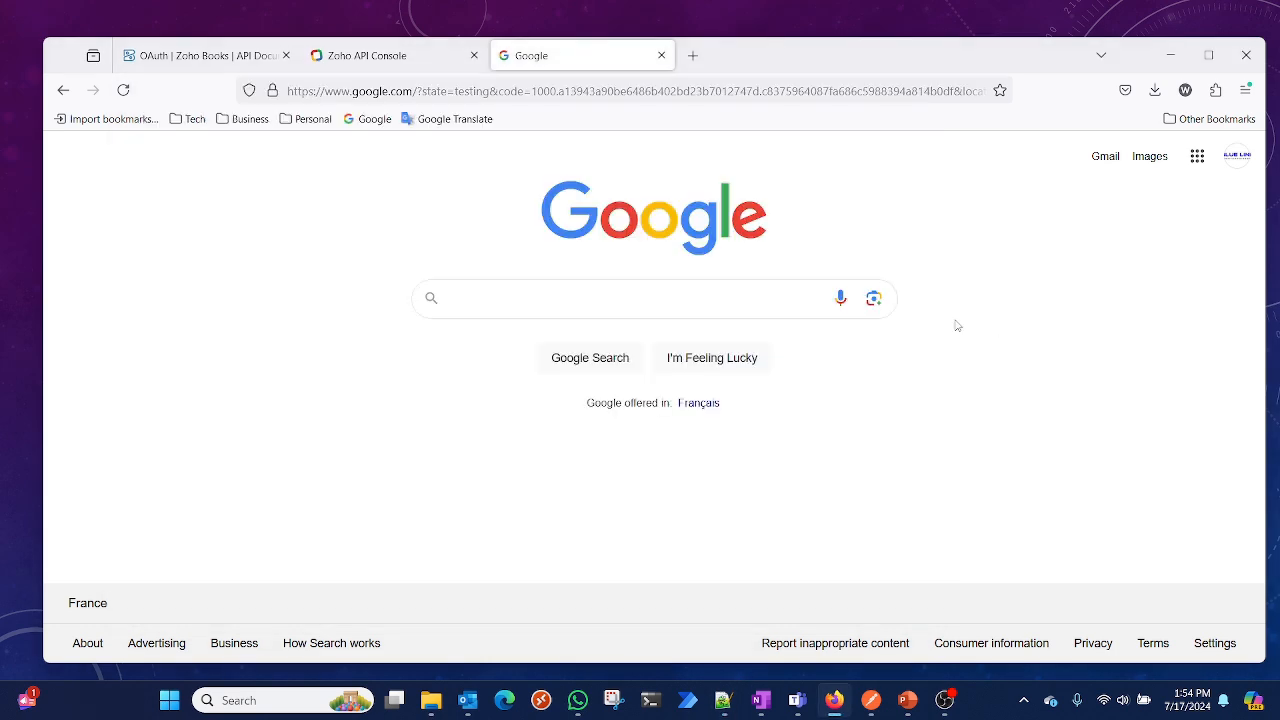
pyautogui.click(415, 62)
pyautogui.click(235, 60)
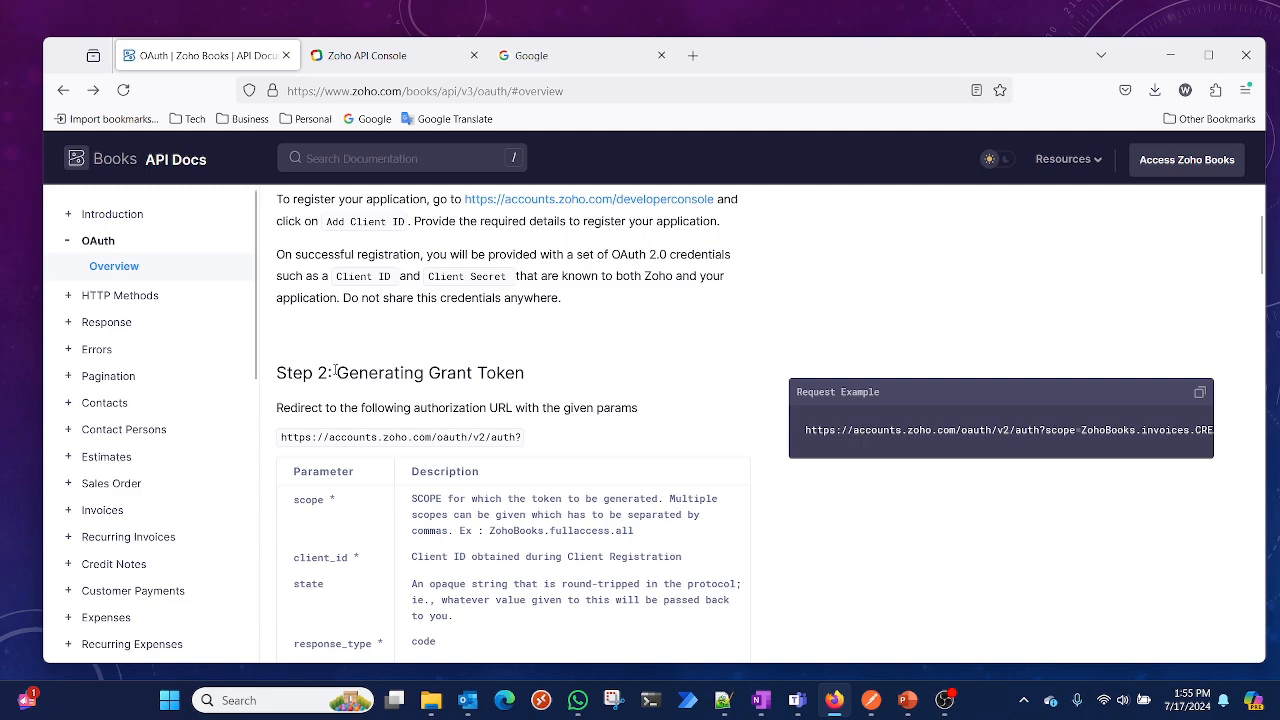
pyautogui.scroll(-7, 486, 376)
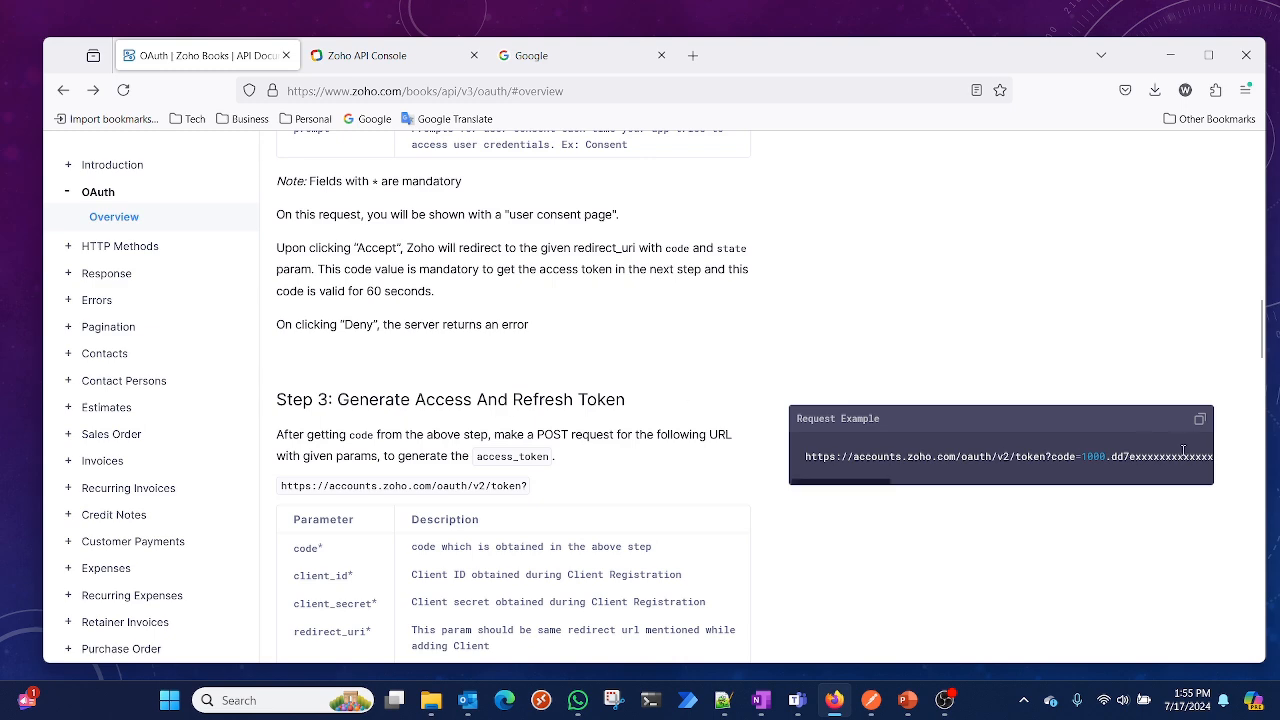
pyautogui.click(1200, 420)
# Replace the Postman request URL with the copied token request example
pyautogui.click(872, 705)
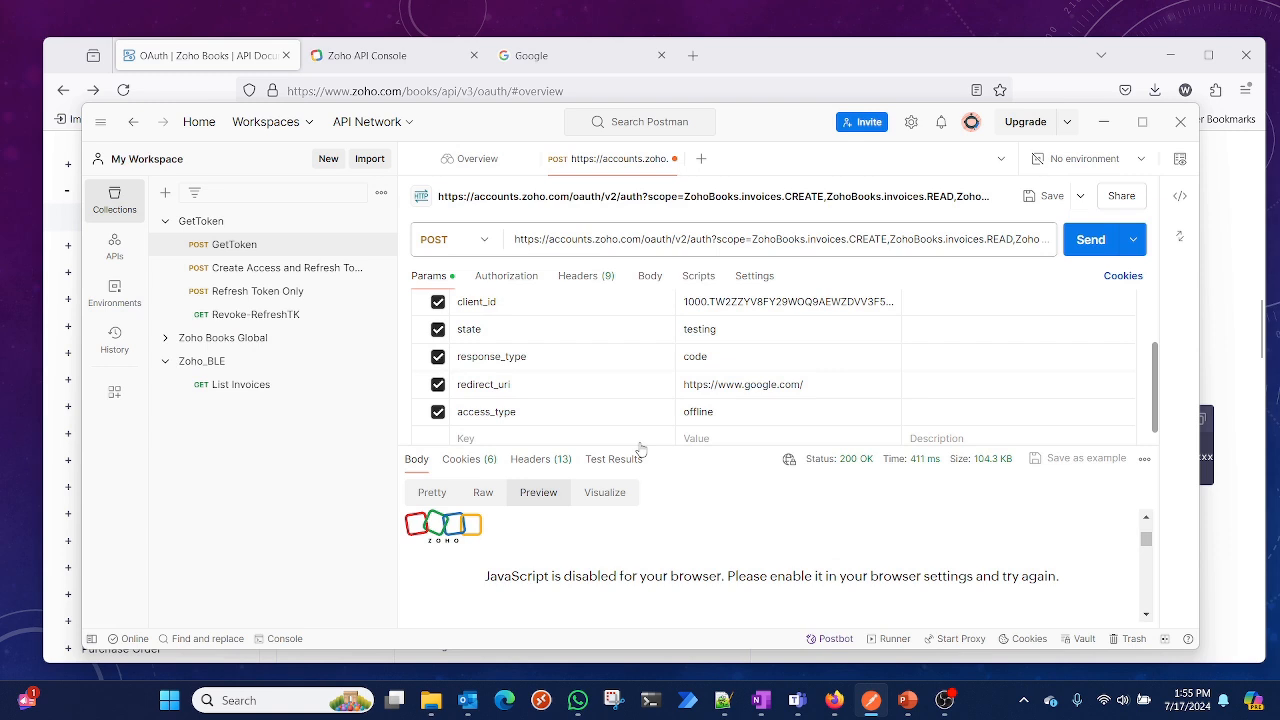
pyautogui.tripleClick(637, 240)
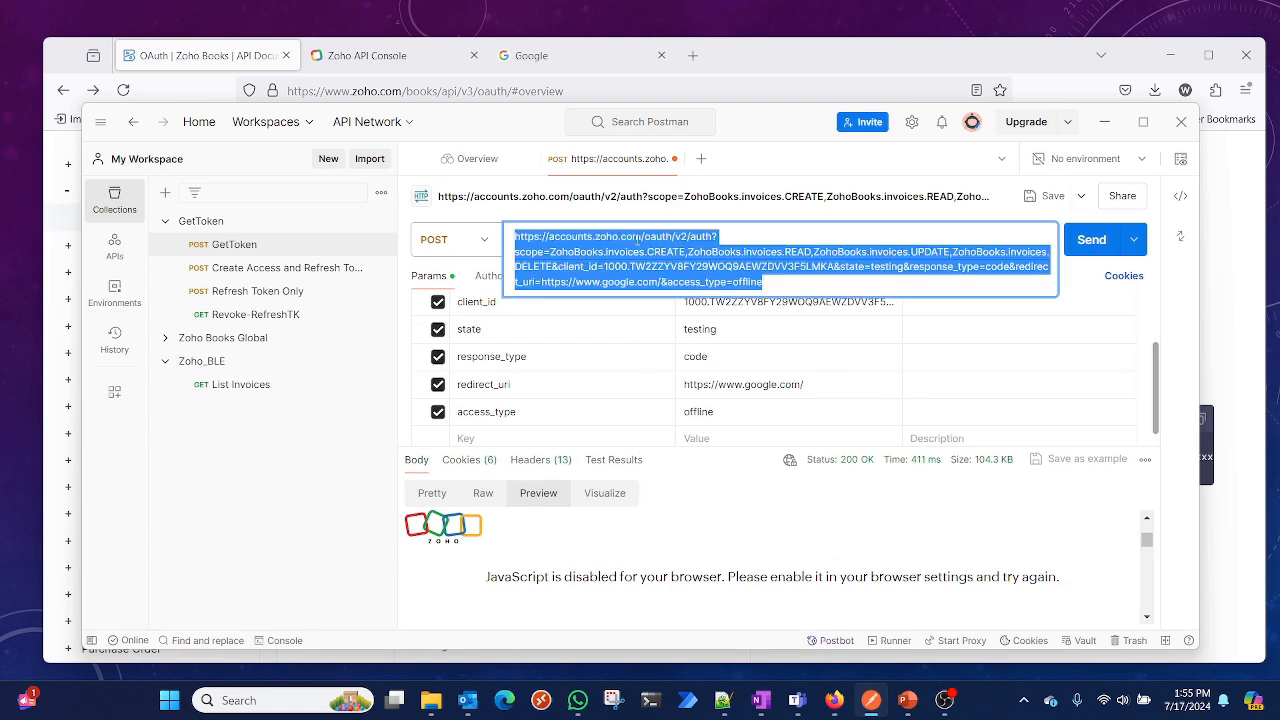
pyautogui.hotkey('ctrl', 'v')
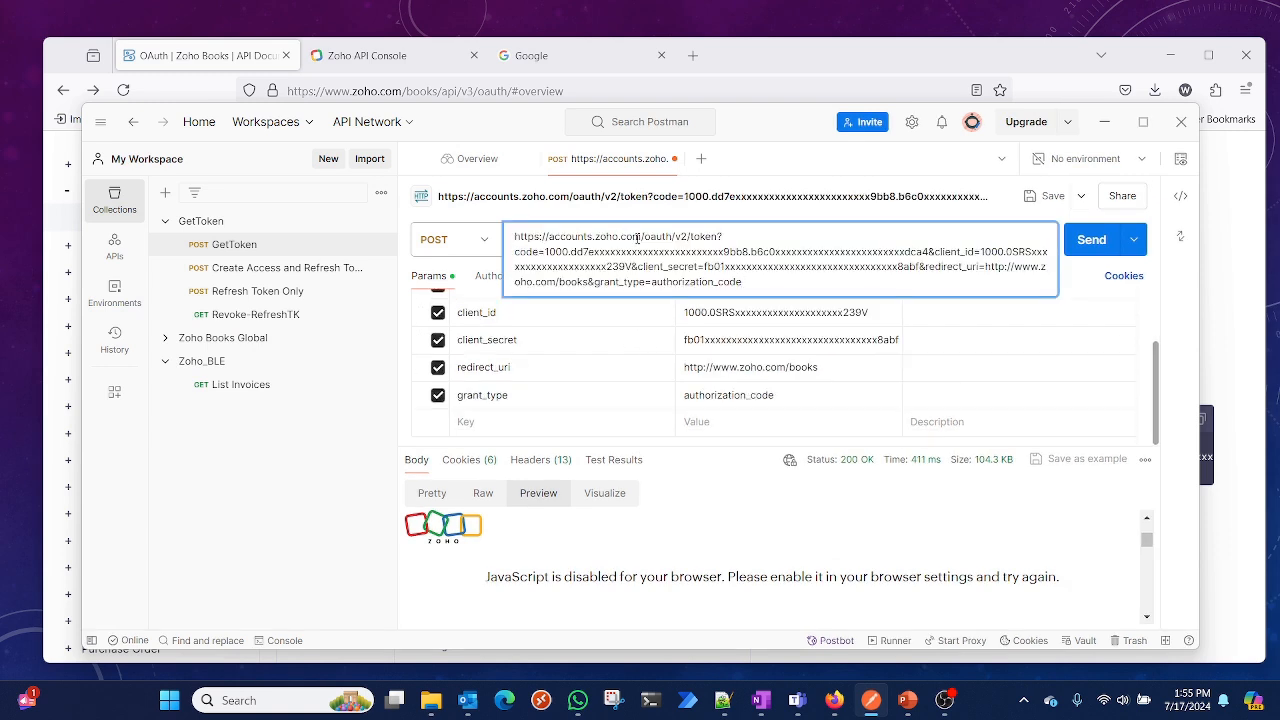
# Copy the grant code value from line 3 of the notes
pyautogui.click(677, 340)
pyautogui.scroll(1, 676, 338)
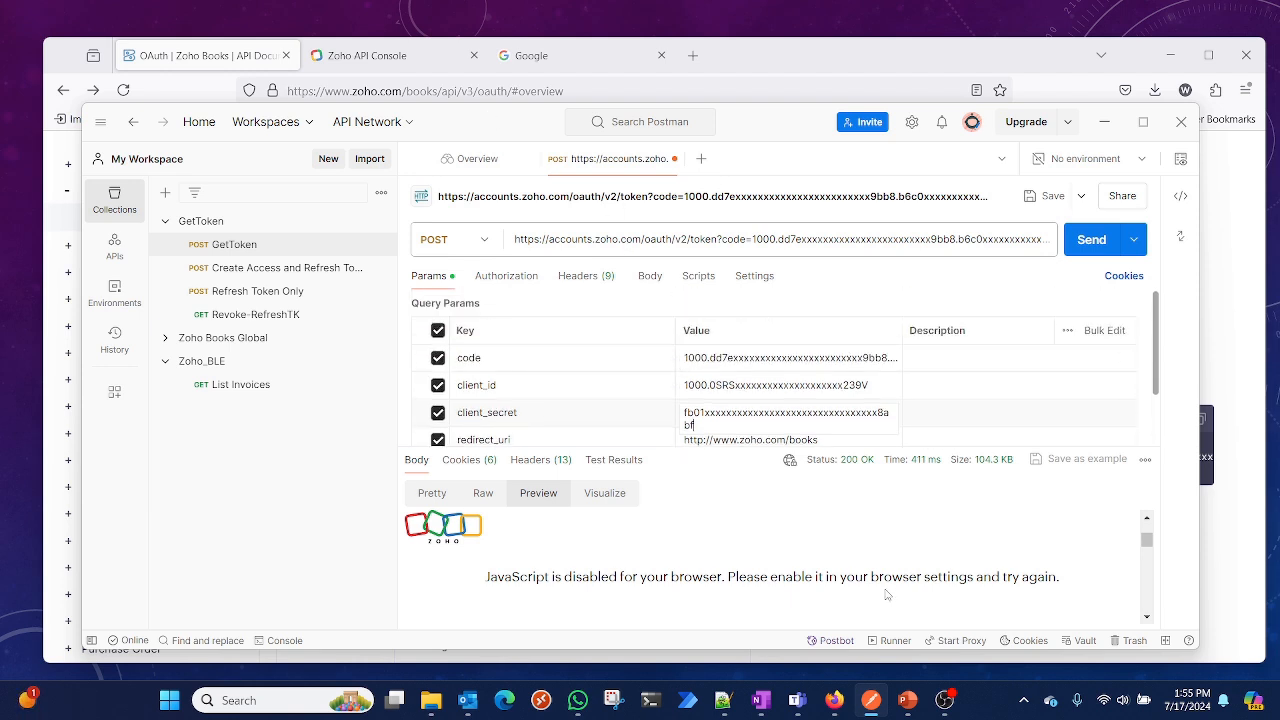
pyautogui.click(723, 700)
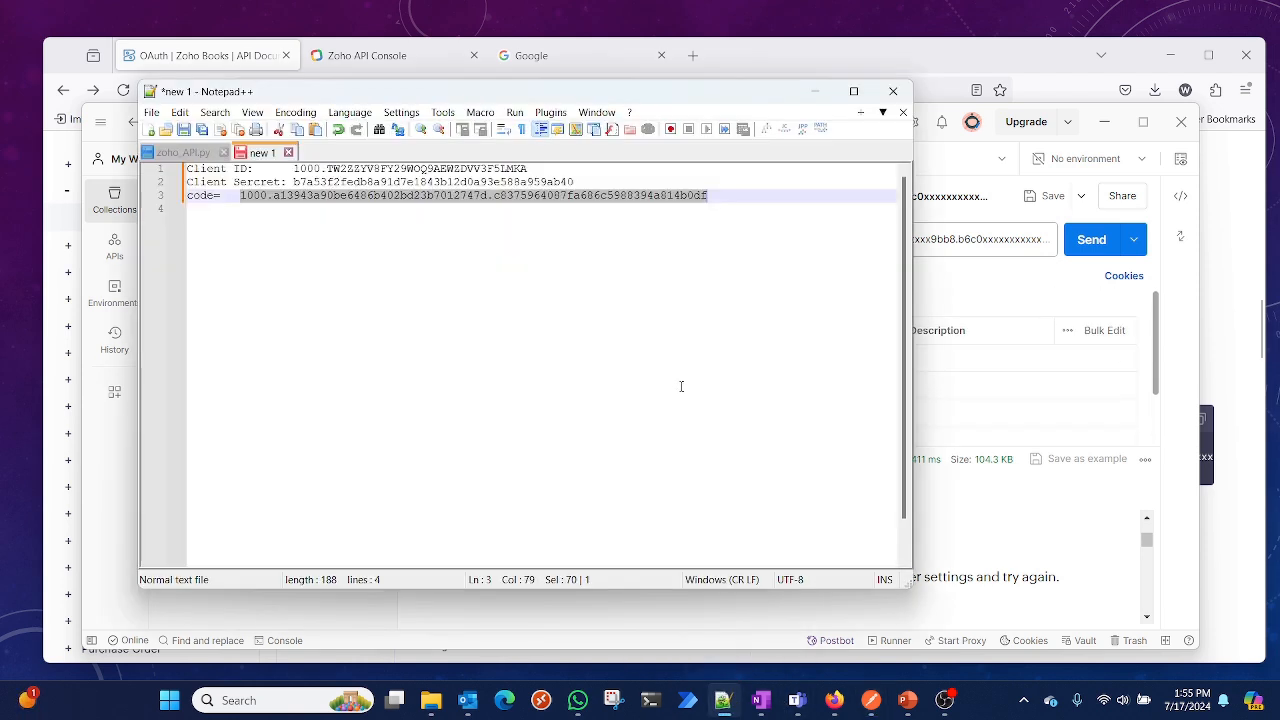
pyautogui.hotkey('ctrl', 'x')
pyautogui.hotkey('ctrl', 'v')
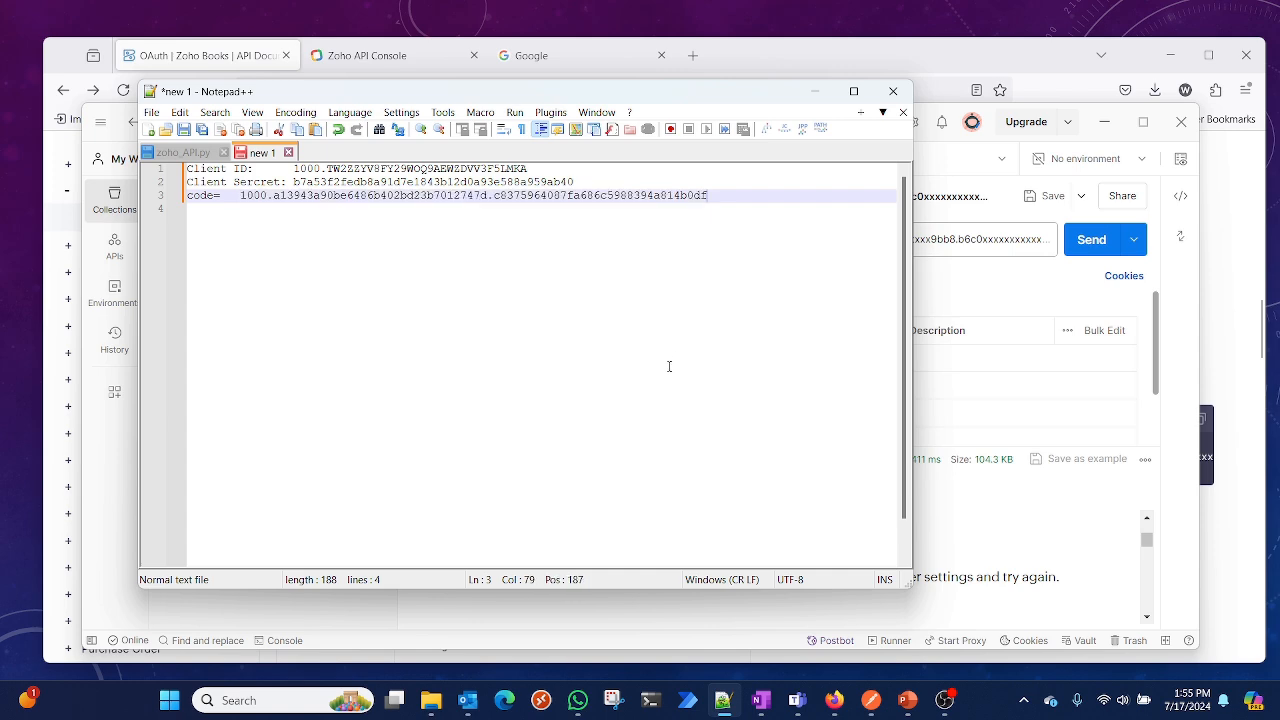
pyautogui.click(946, 88)
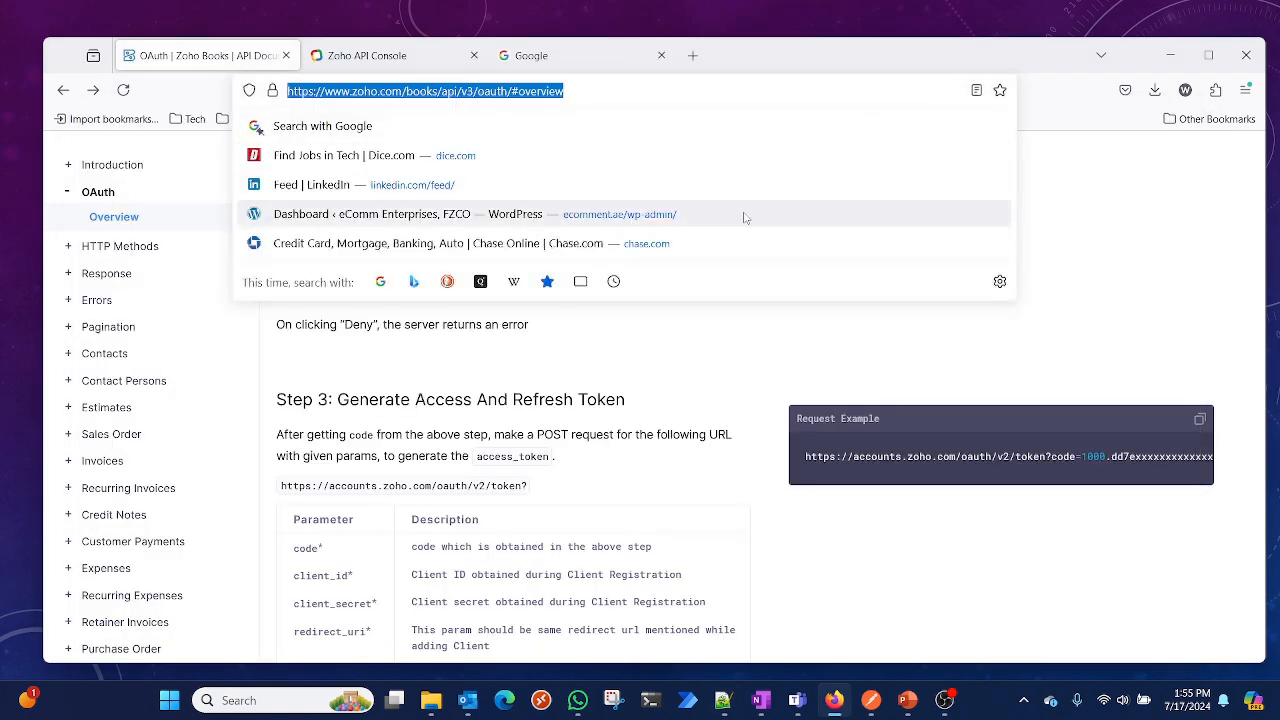
pyautogui.click(733, 354)
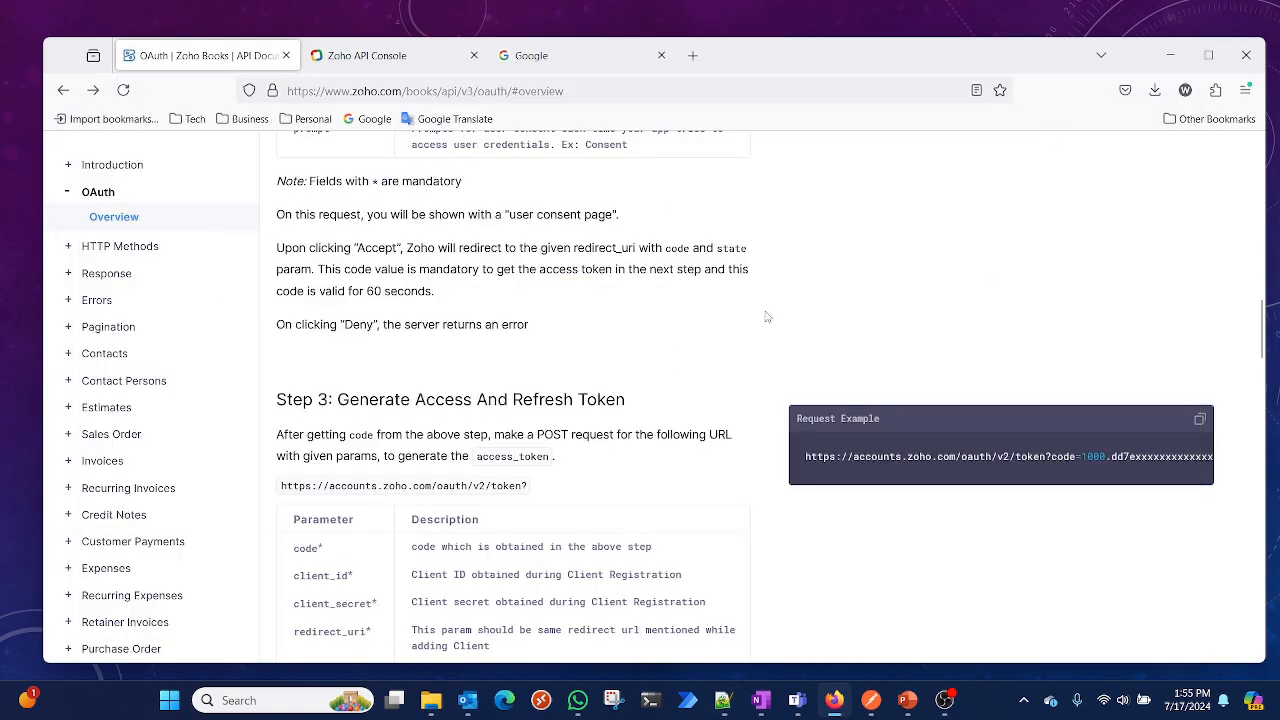
pyautogui.click(1171, 55)
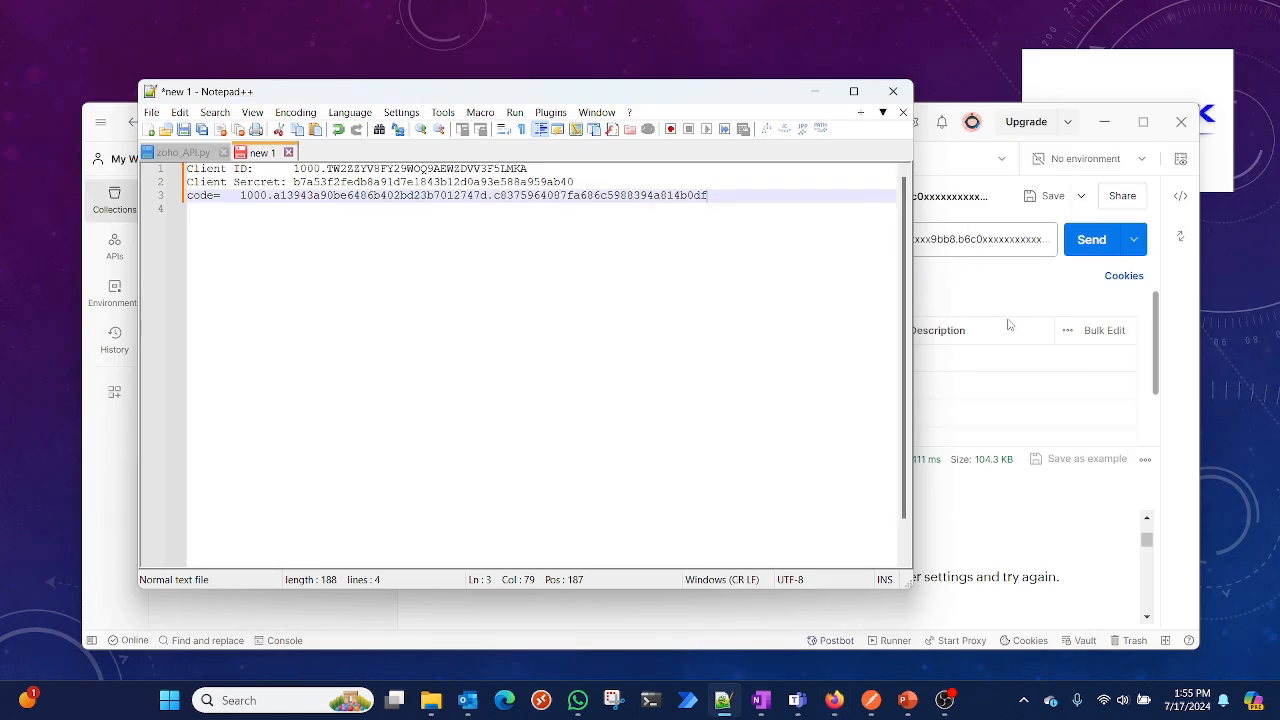
# Replace the code parameter's value in the Postman request with the copied grant code
pyautogui.click(1016, 302)
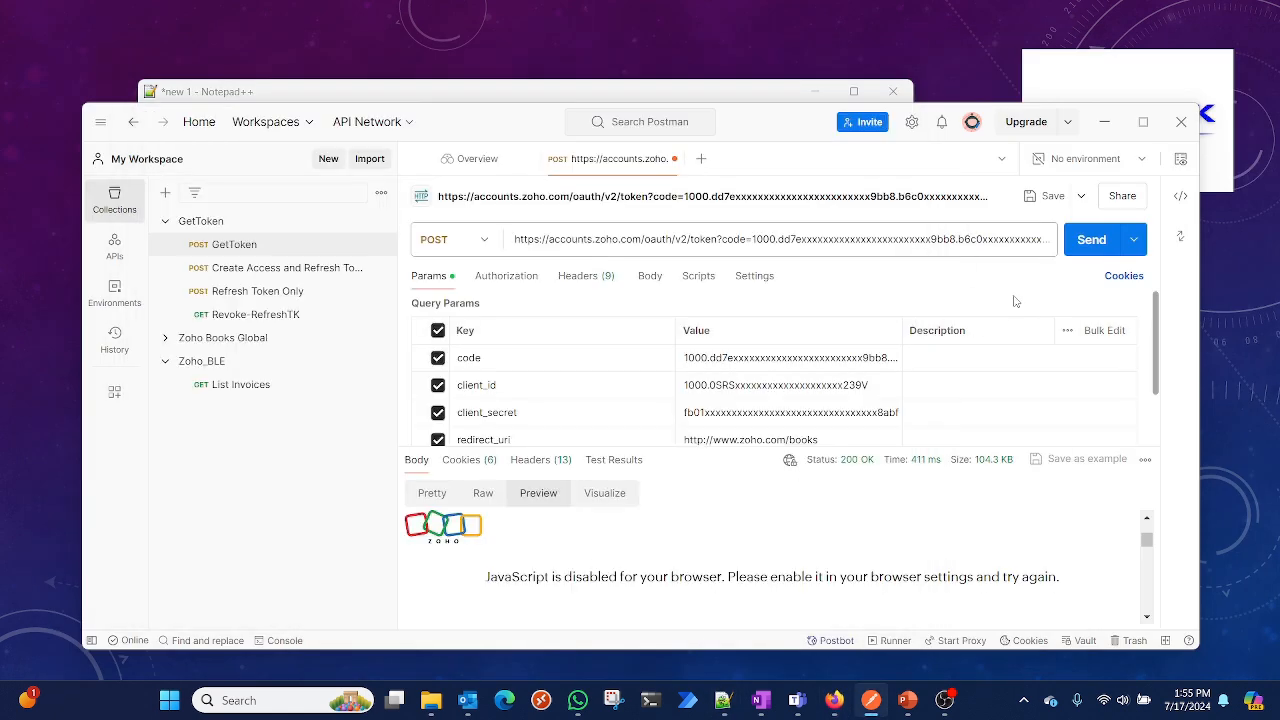
pyautogui.scroll(-1, 736, 364)
pyautogui.click(734, 334)
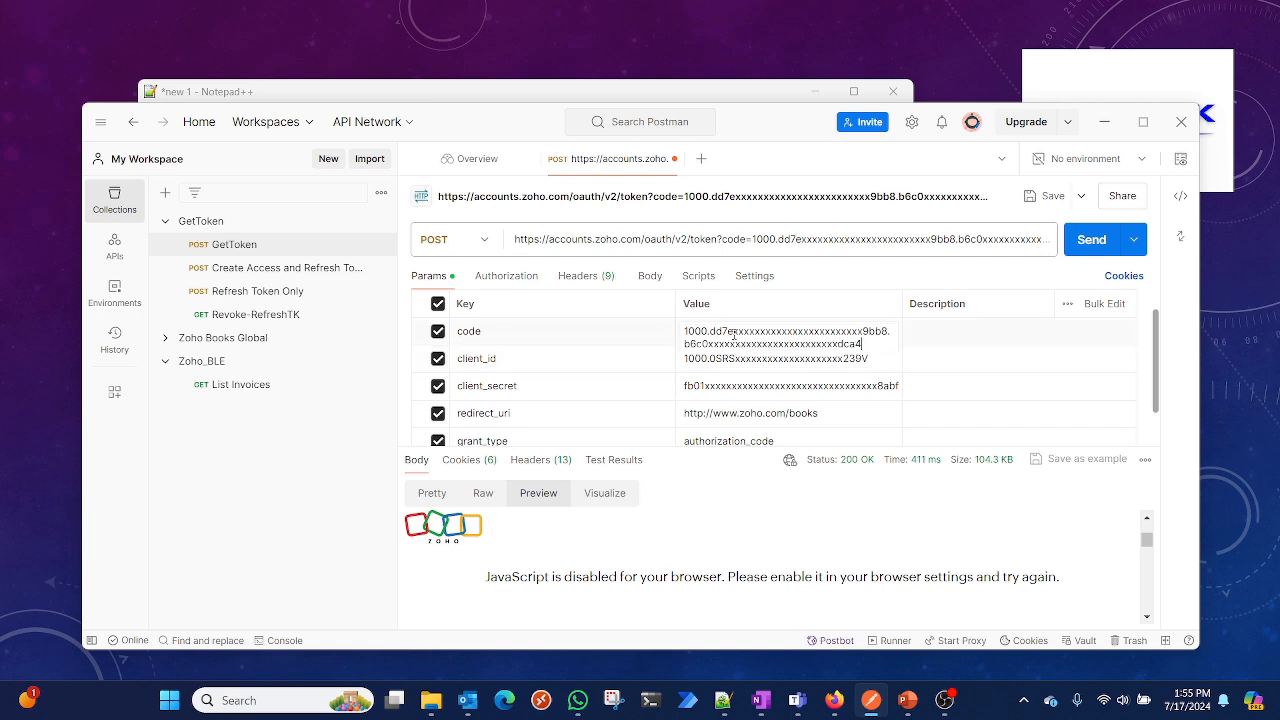
pyautogui.tripleClick(734, 334)
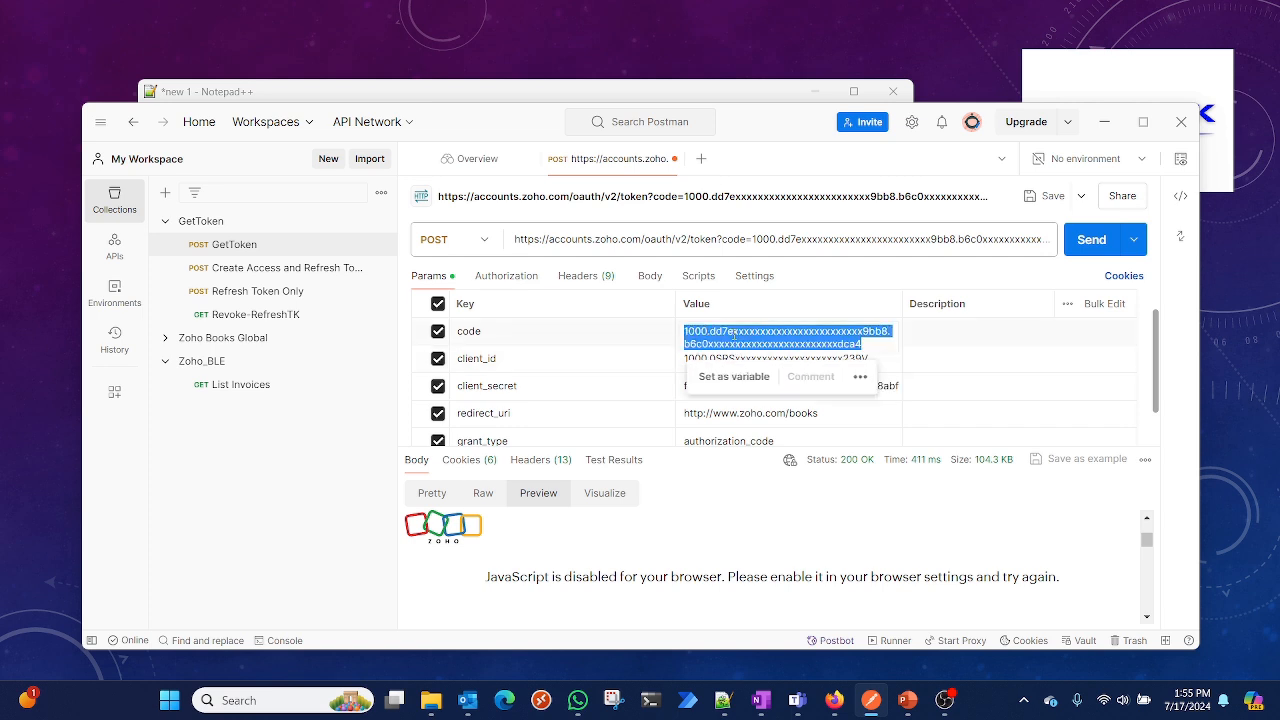
pyautogui.hotkey('ctrl', 'v')
# Replace the client_id parameter's value with the Client ID copied from line 1 of the notes
pyautogui.click(728, 358)
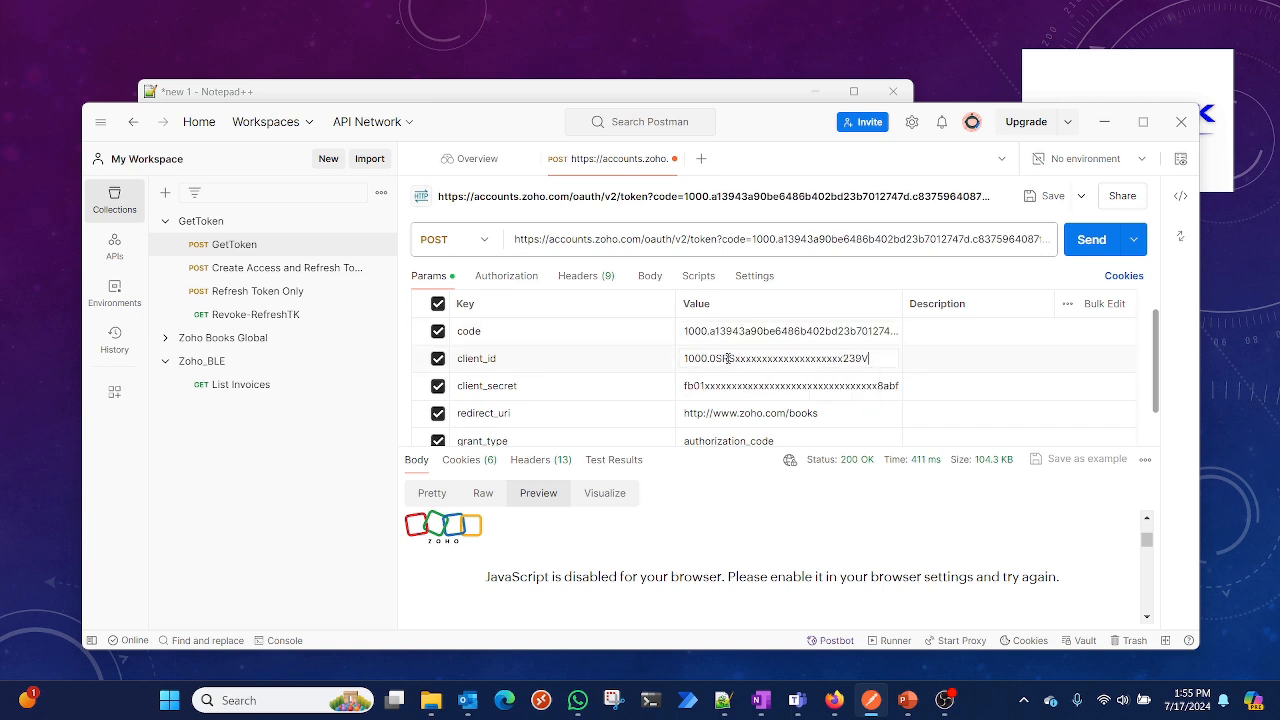
pyautogui.tripleClick(728, 358)
pyautogui.press('BackSpace')
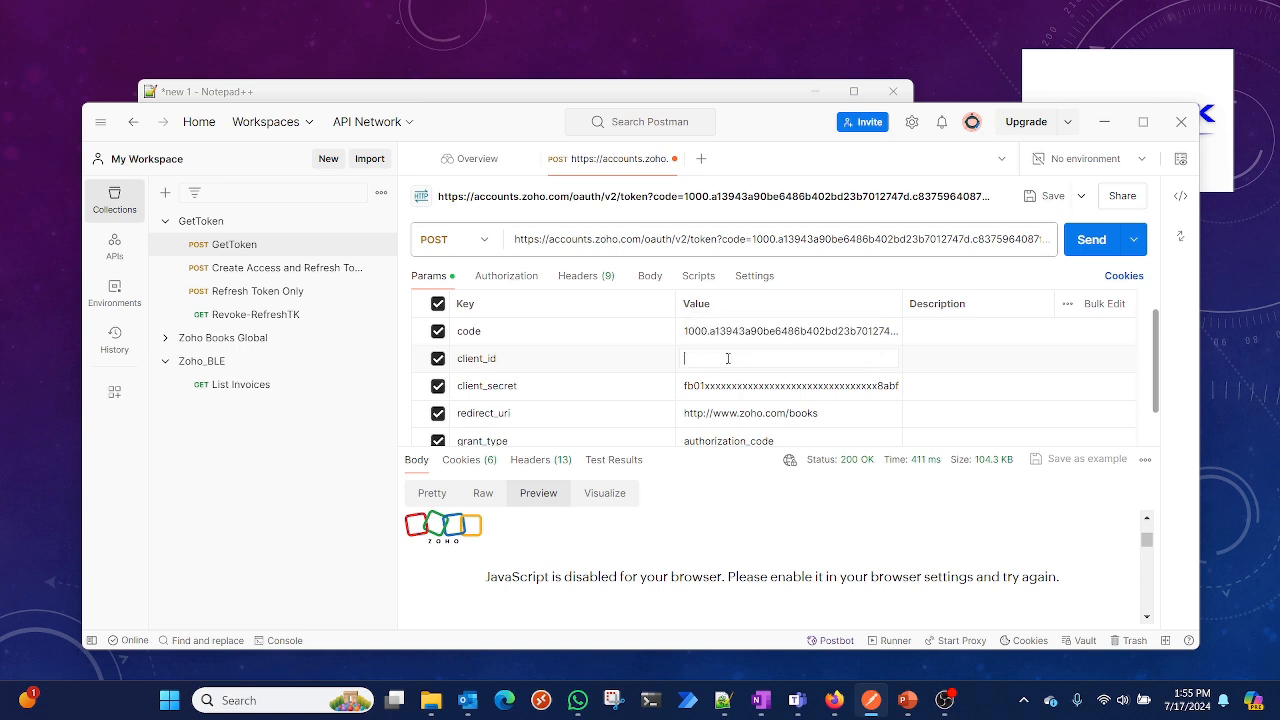
pyautogui.click(645, 94)
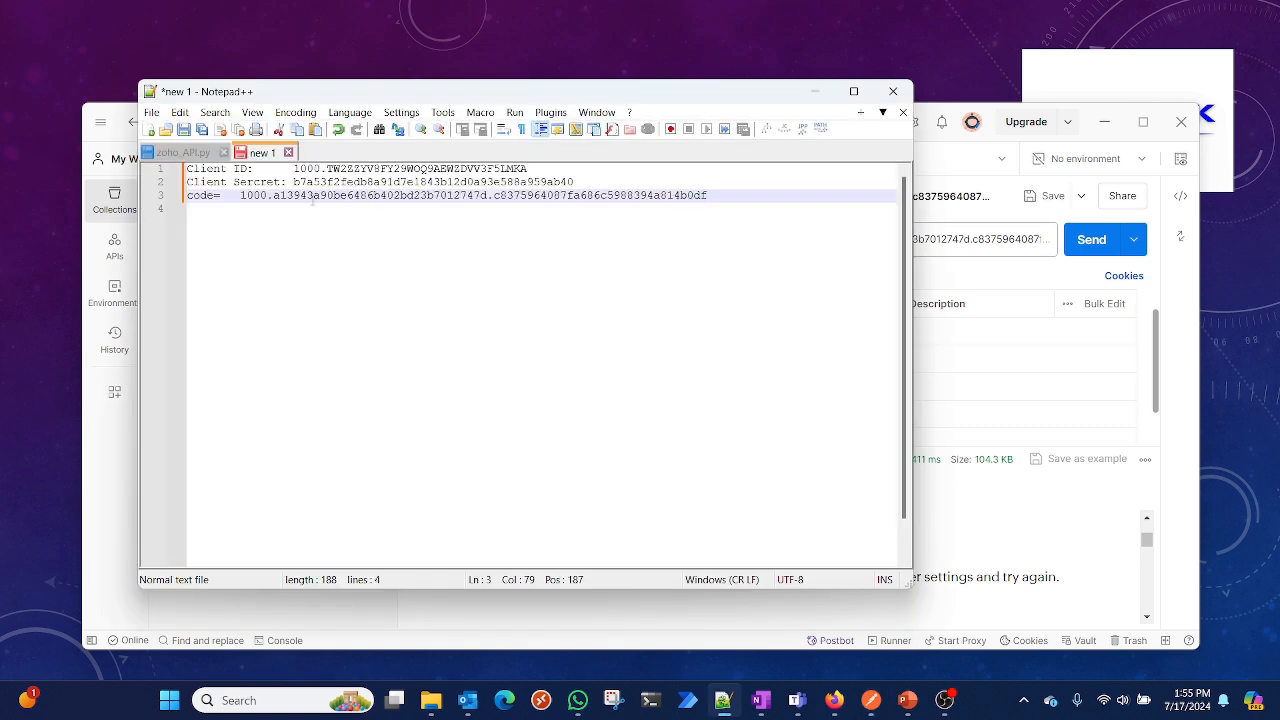
pyautogui.moveTo(300, 170); pyautogui.dragTo(341, 170)
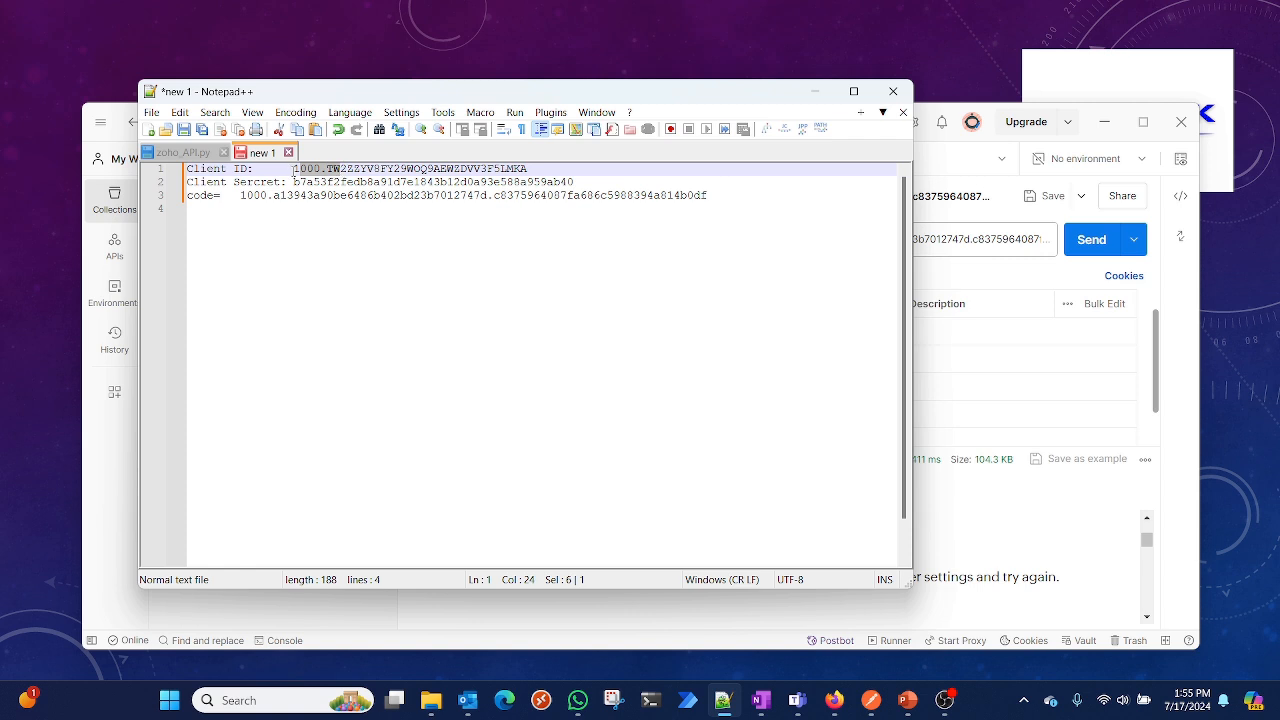
pyautogui.doubleClick(303, 170)
pyautogui.hotkey('shift', 'End')
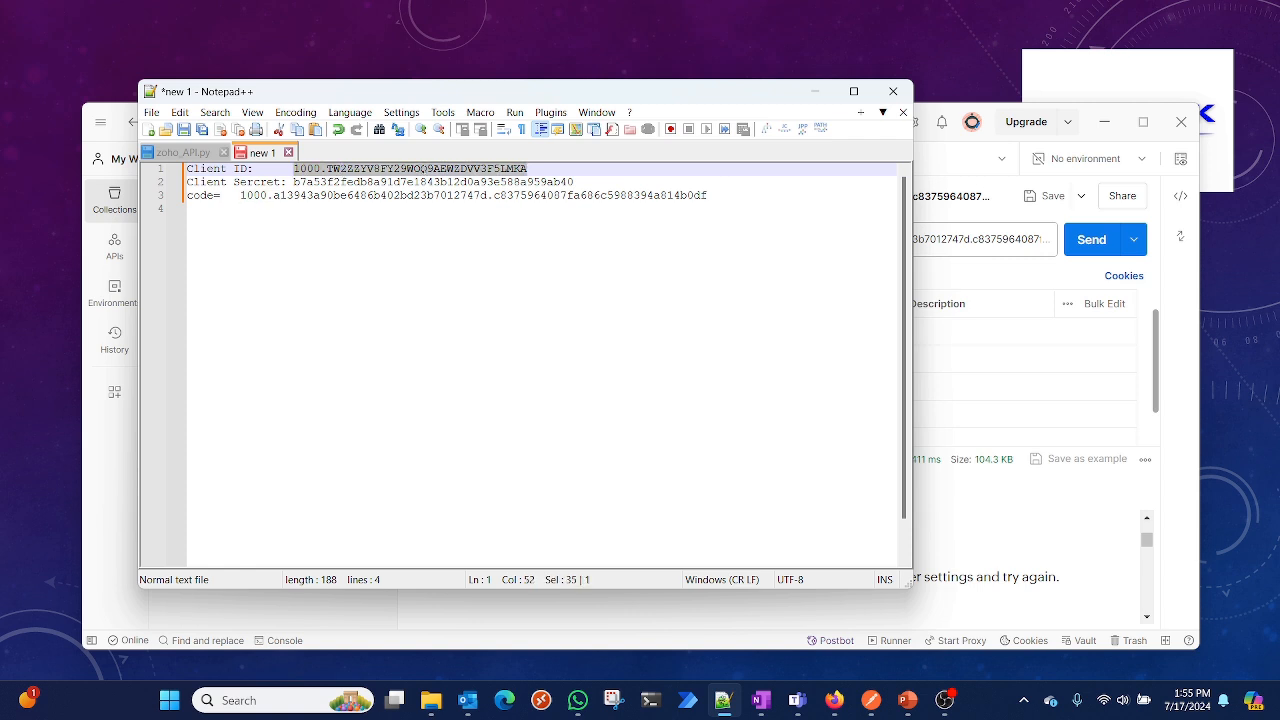
pyautogui.press('Delete')
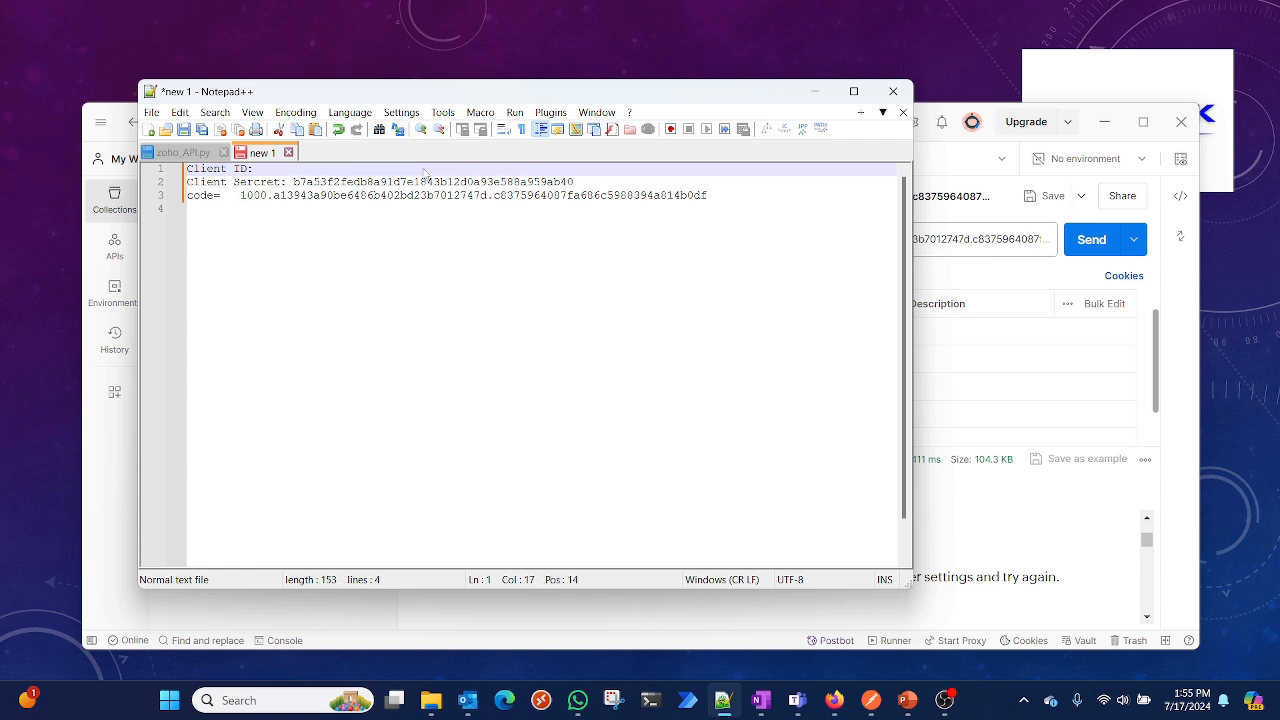
pyautogui.hotkey('ctrl', 'v')
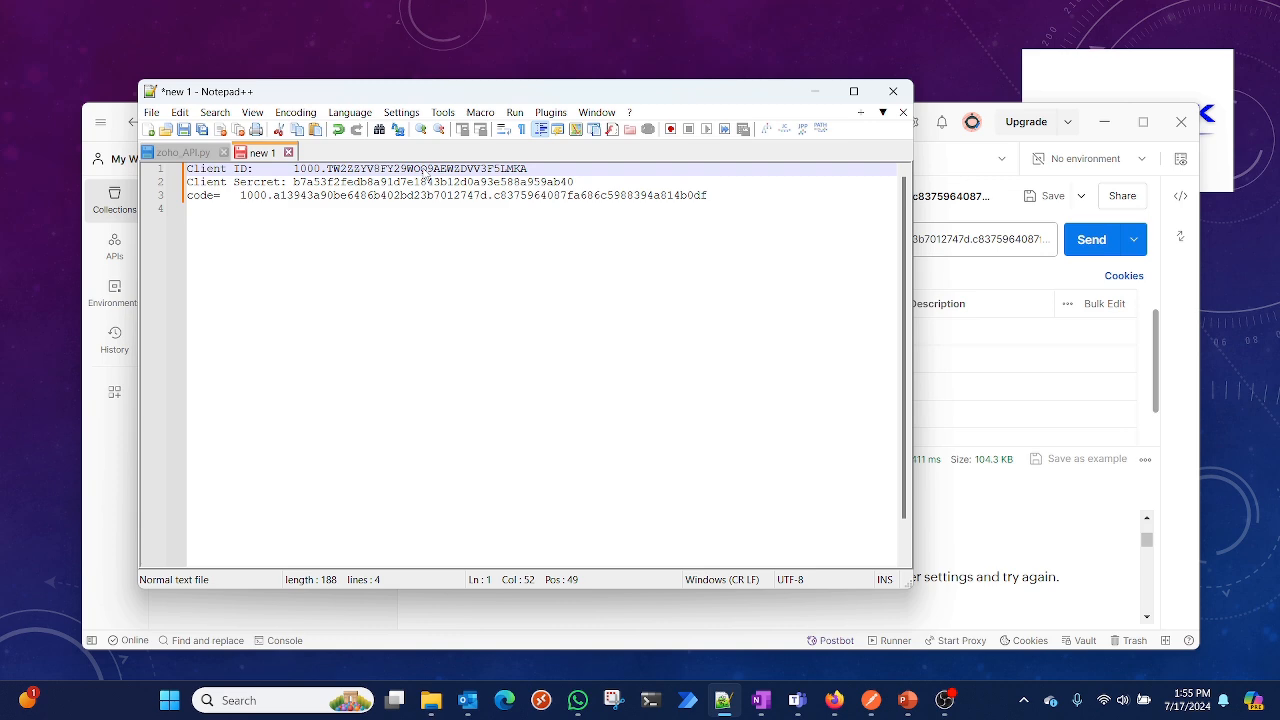
pyautogui.click(816, 93)
pyautogui.click(716, 359)
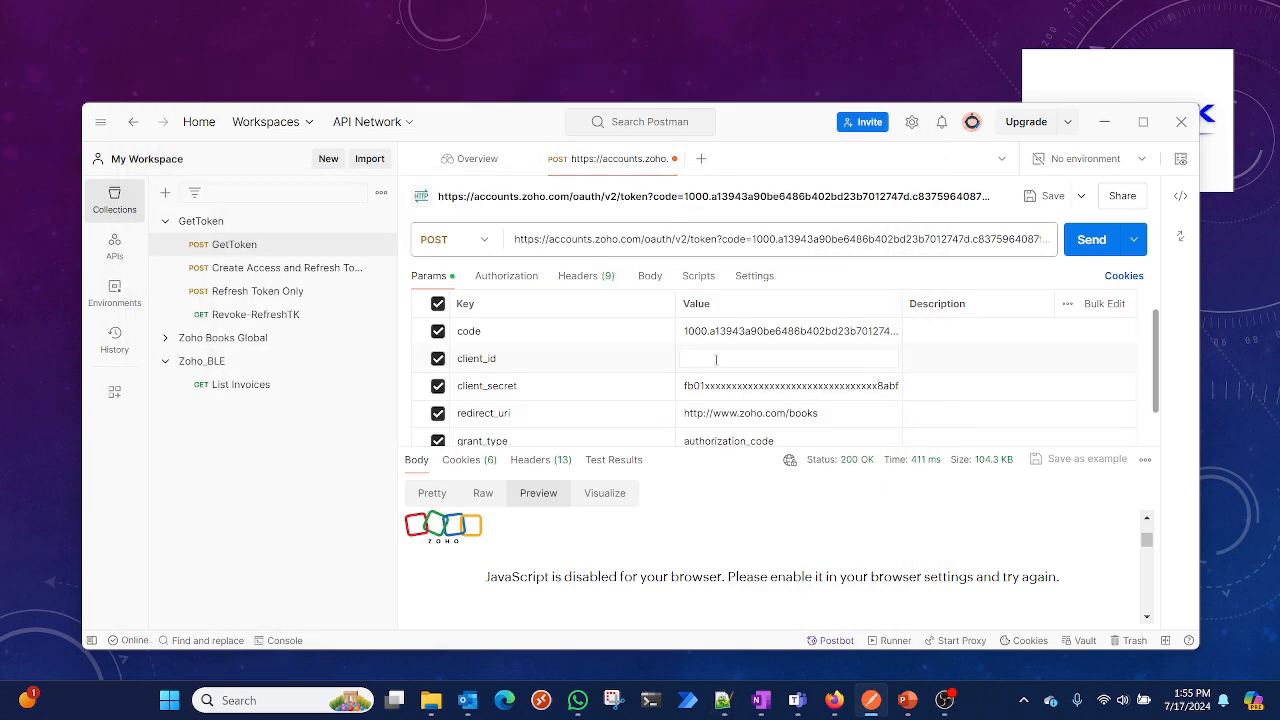
pyautogui.hotkey('ctrl', 'v')
# Replace the client_secret parameter's value with the Client Secret copied from line 2 of the notes
pyautogui.doubleClick(741, 386)
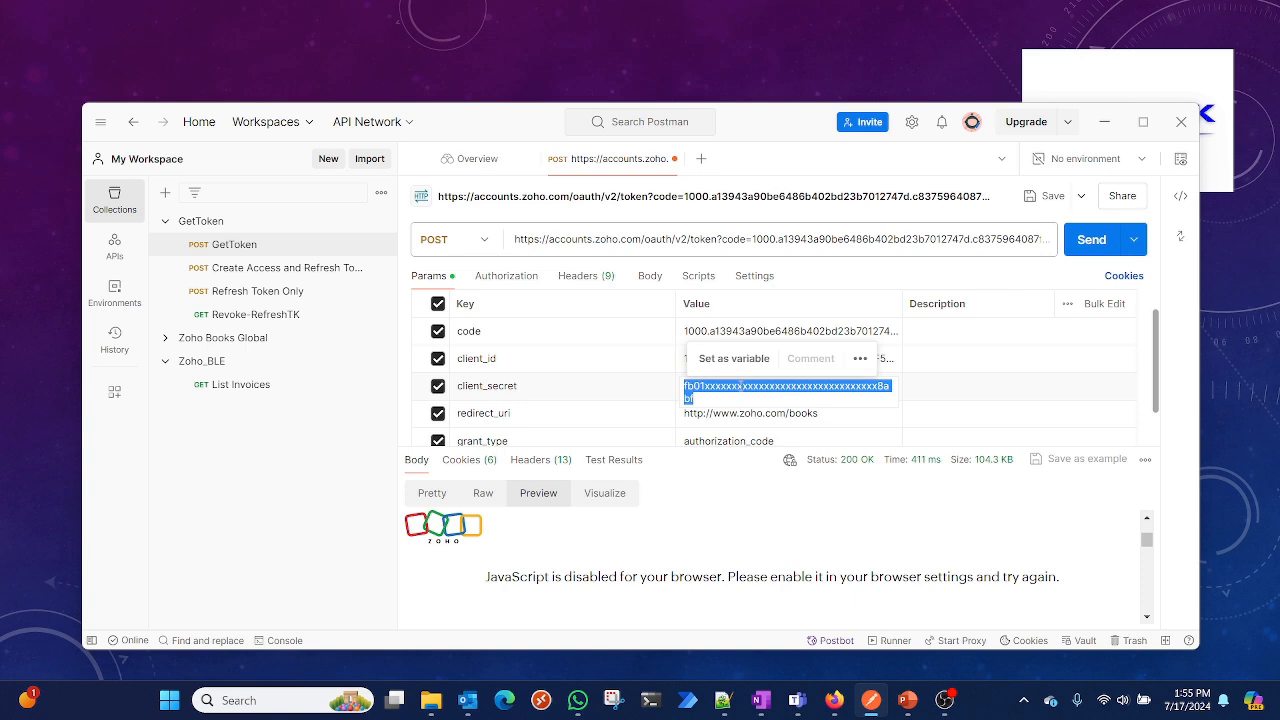
pyautogui.press('BackSpace')
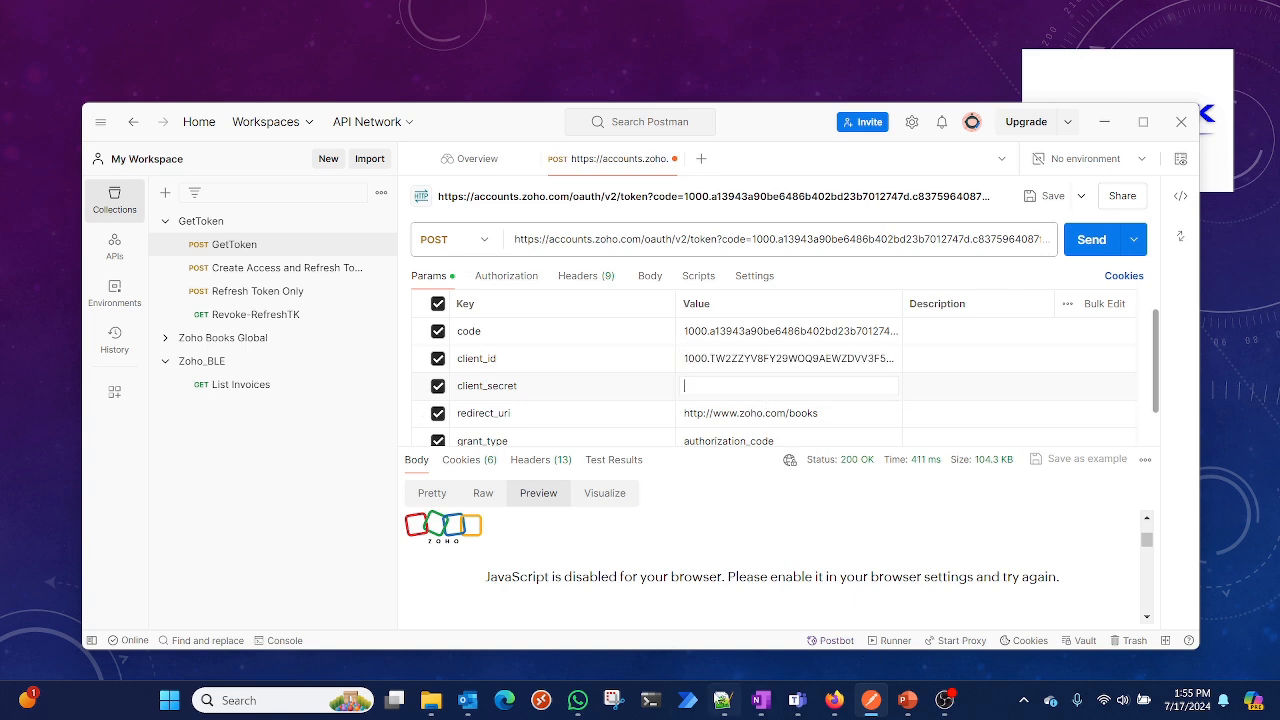
pyautogui.click(723, 700)
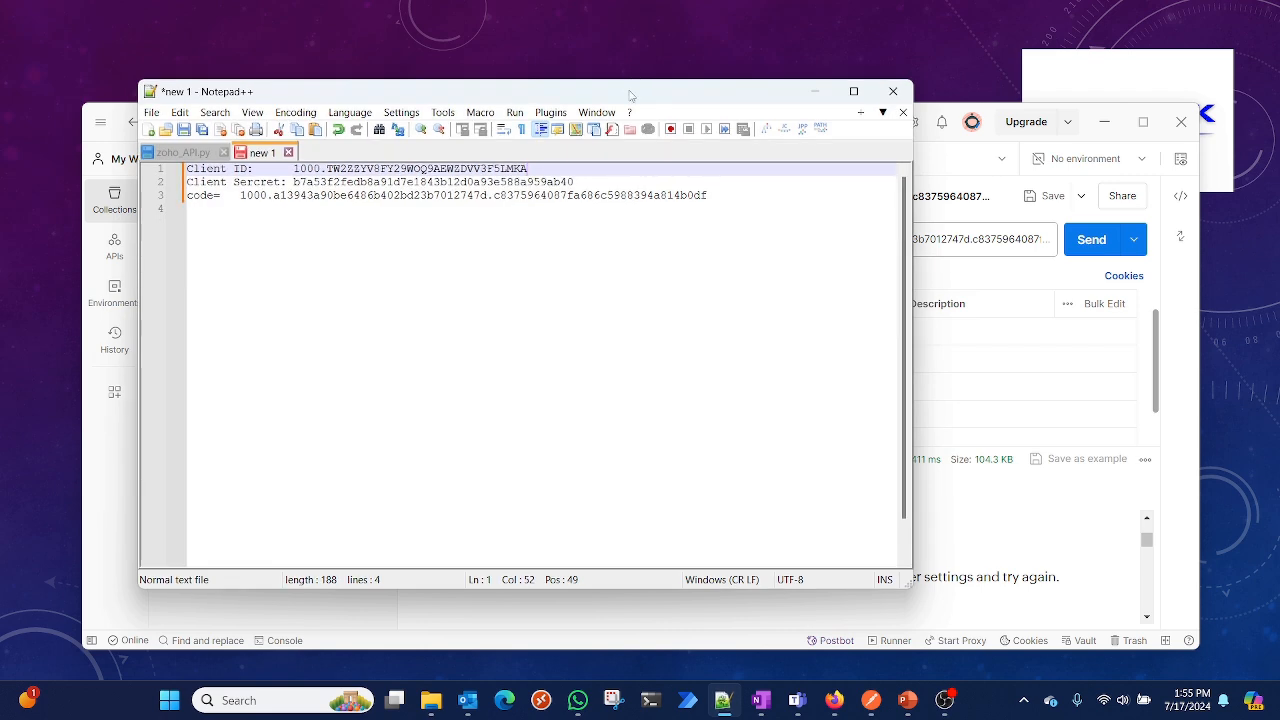
pyautogui.moveTo(630, 95); pyautogui.dragTo(630, 63)
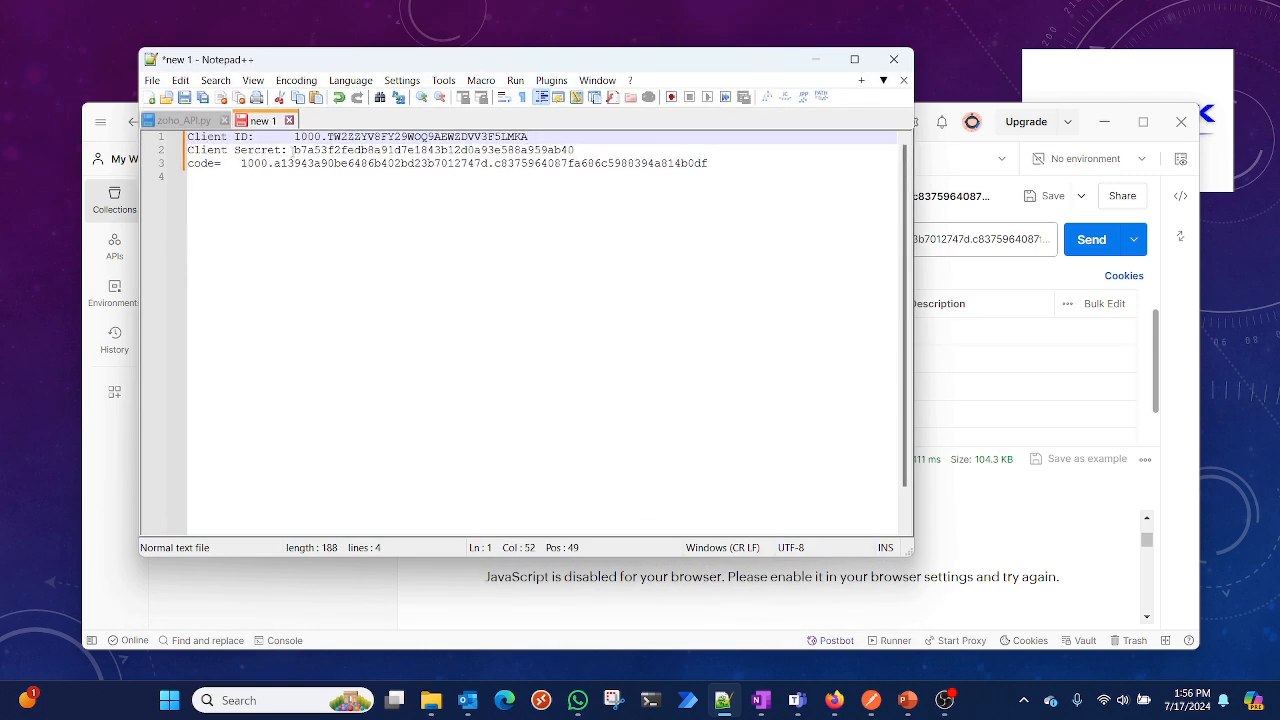
pyautogui.moveTo(293, 149); pyautogui.dragTo(576, 150)
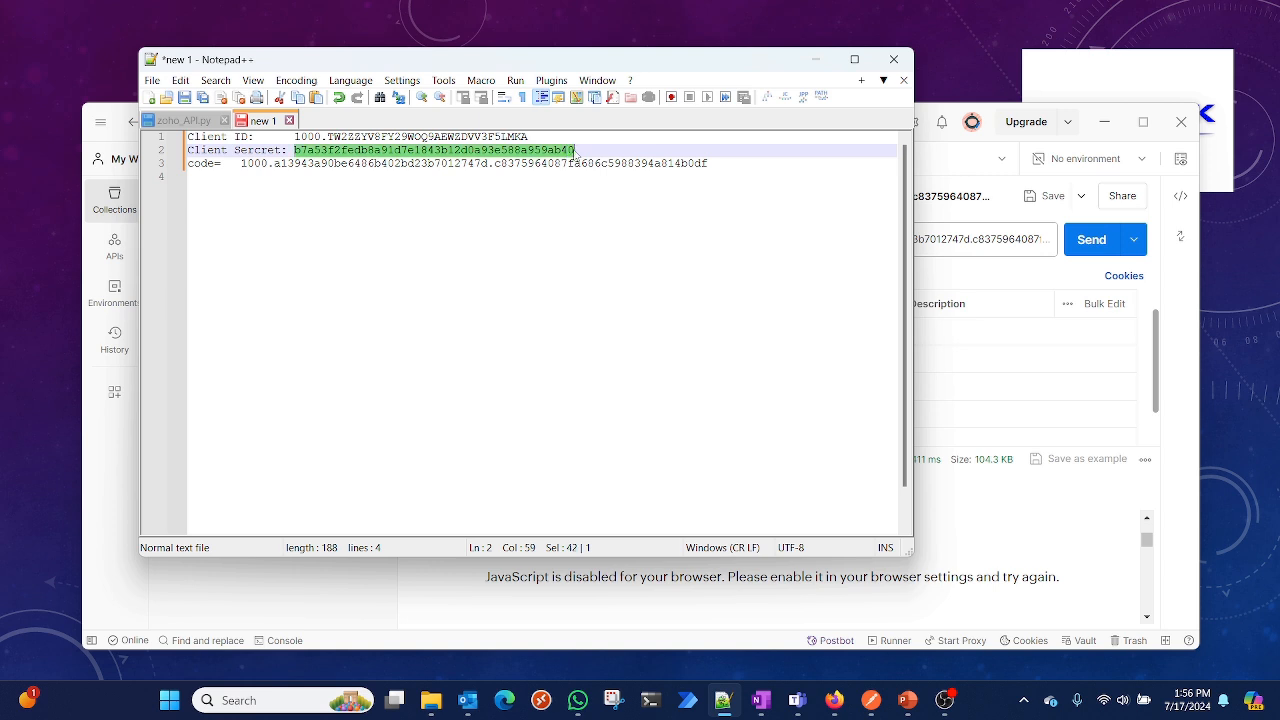
pyautogui.click(1172, 402)
pyautogui.click(768, 385)
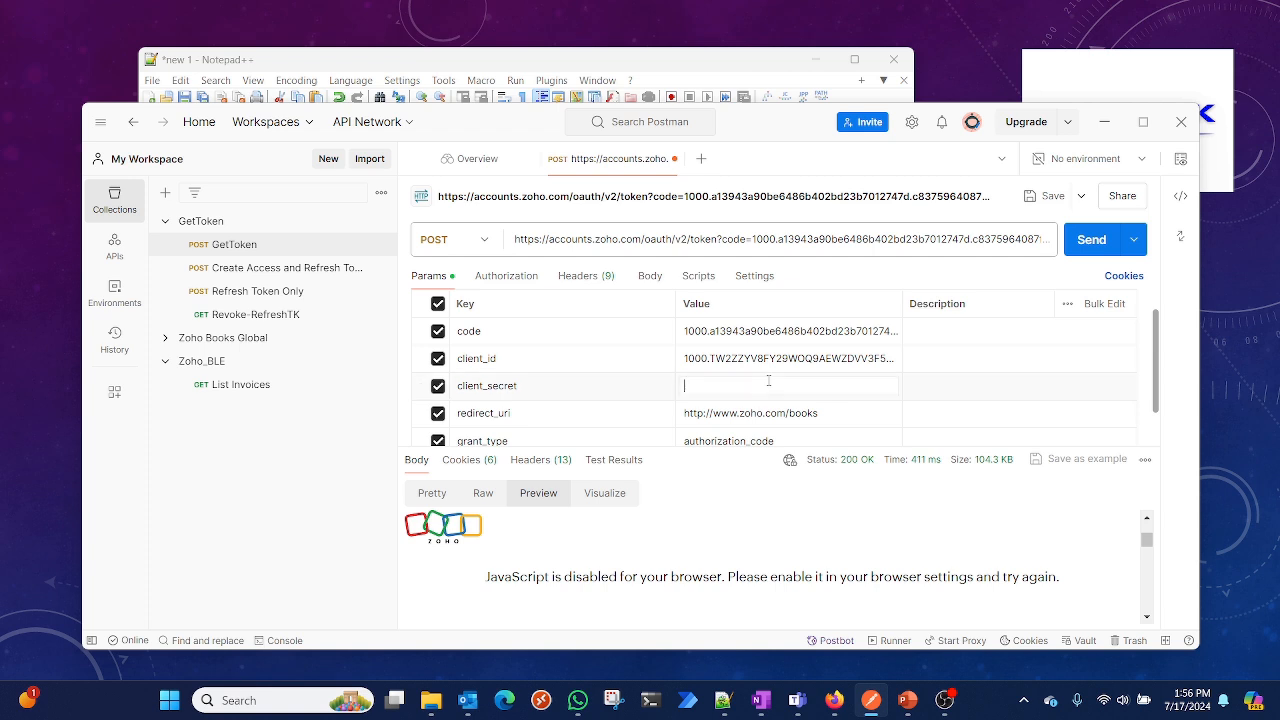
pyautogui.hotkey('ctrl', 'v')
pyautogui.click(807, 413)
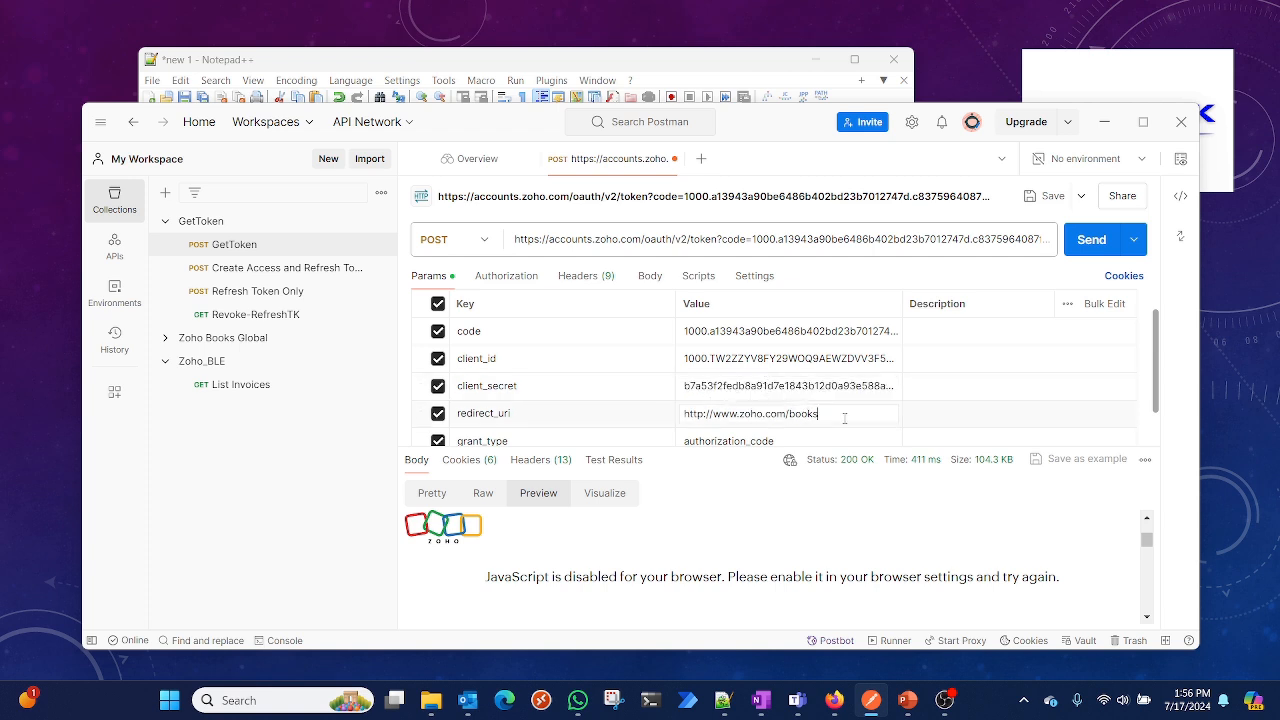
pyautogui.moveTo(822, 414); pyautogui.dragTo(683, 416)
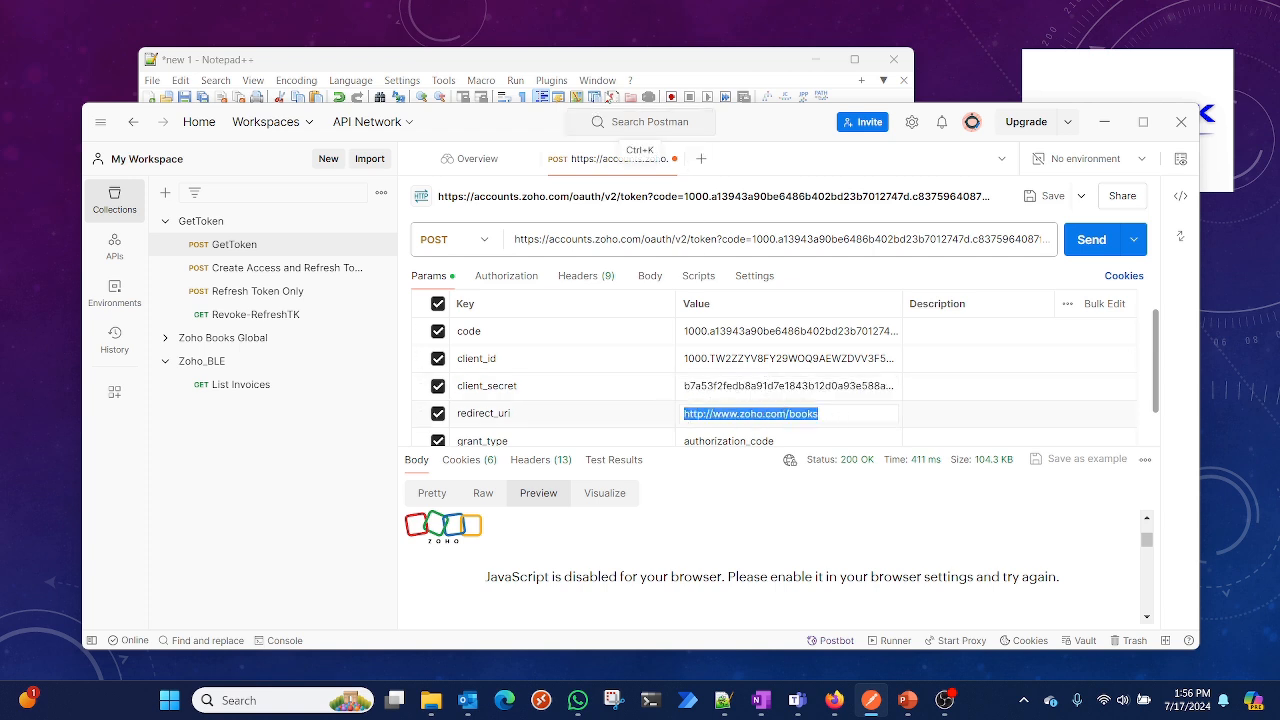
pyautogui.click(834, 700)
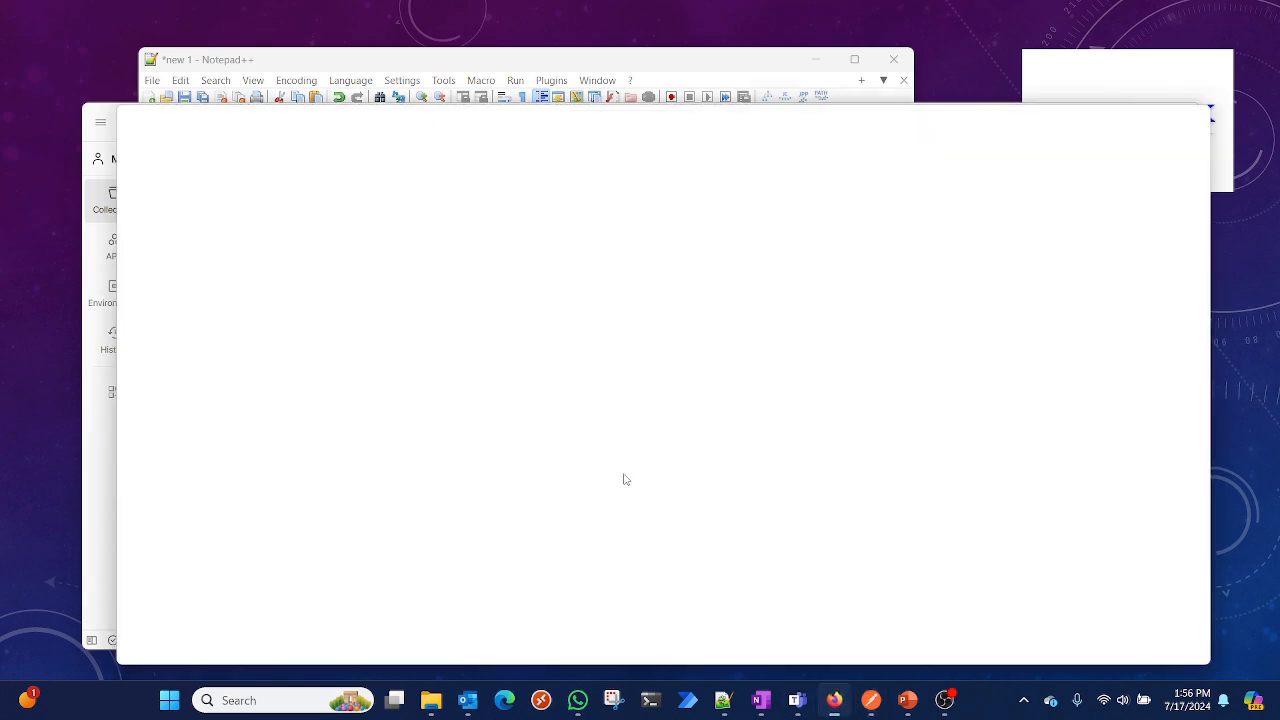
pyautogui.click(540, 57)
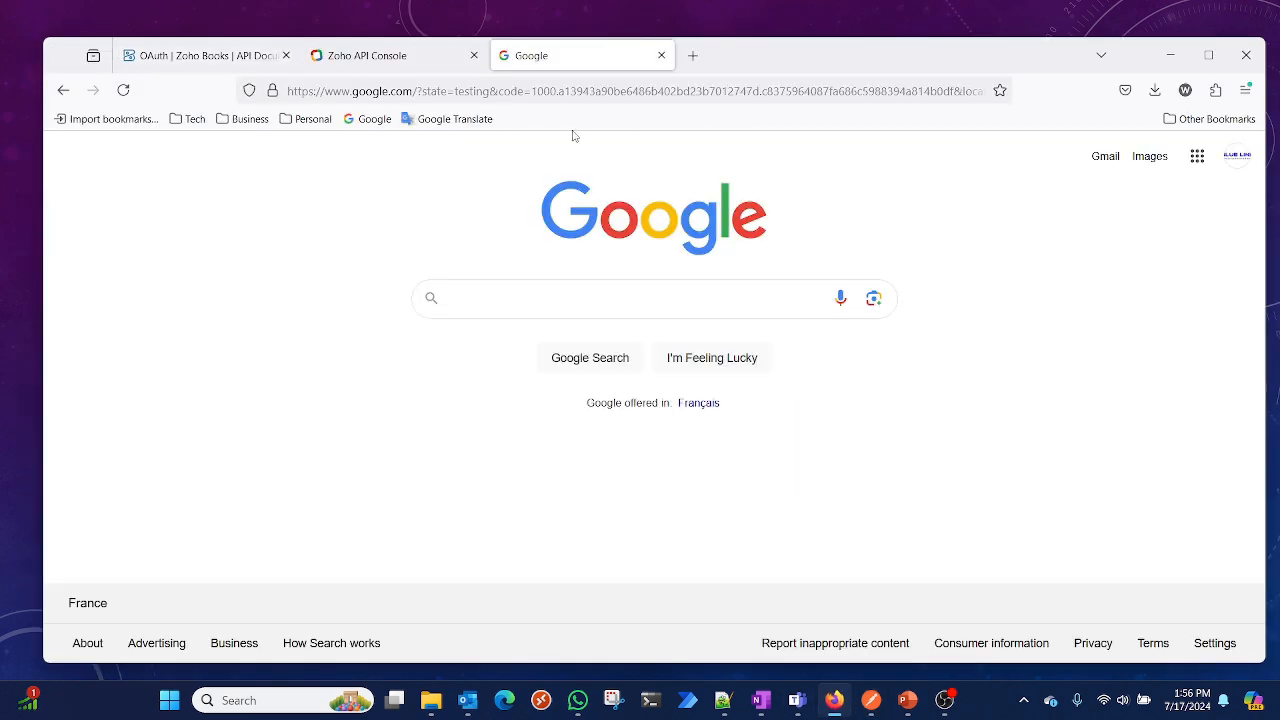
pyautogui.click(367, 119)
pyautogui.click(476, 91)
pyautogui.hotkey('ctrl', 'c')
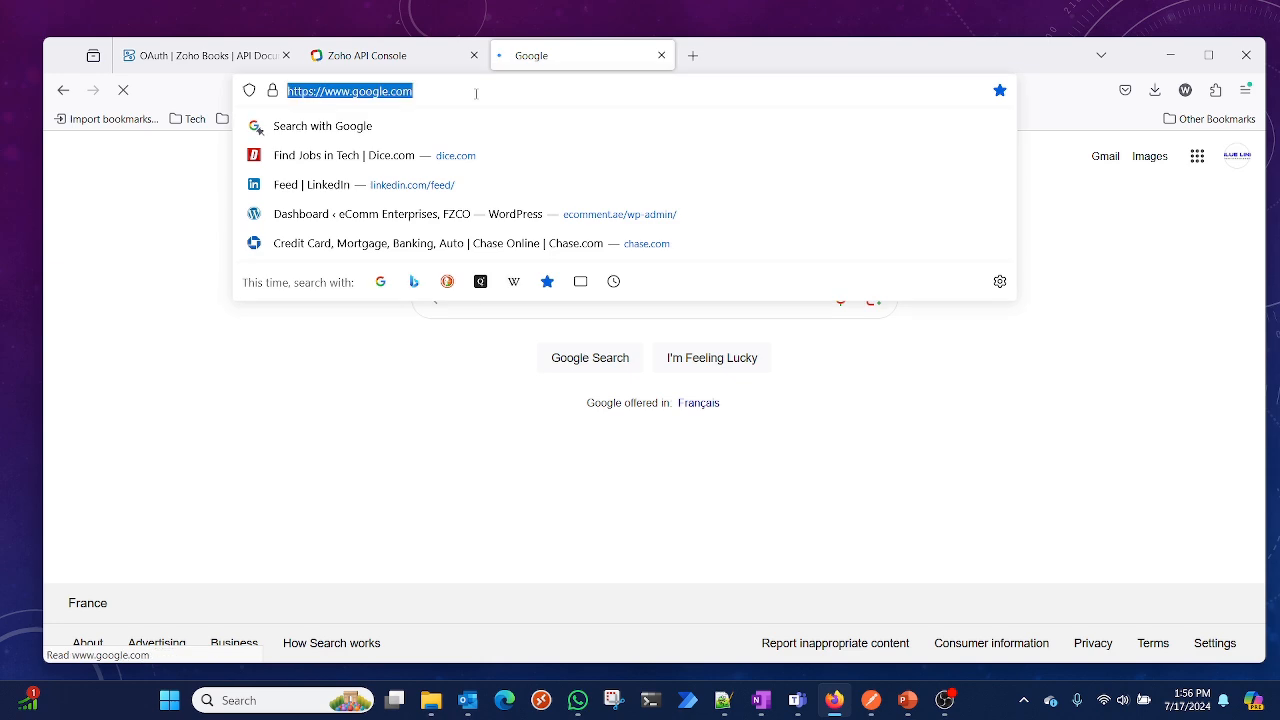
pyautogui.click(1170, 55)
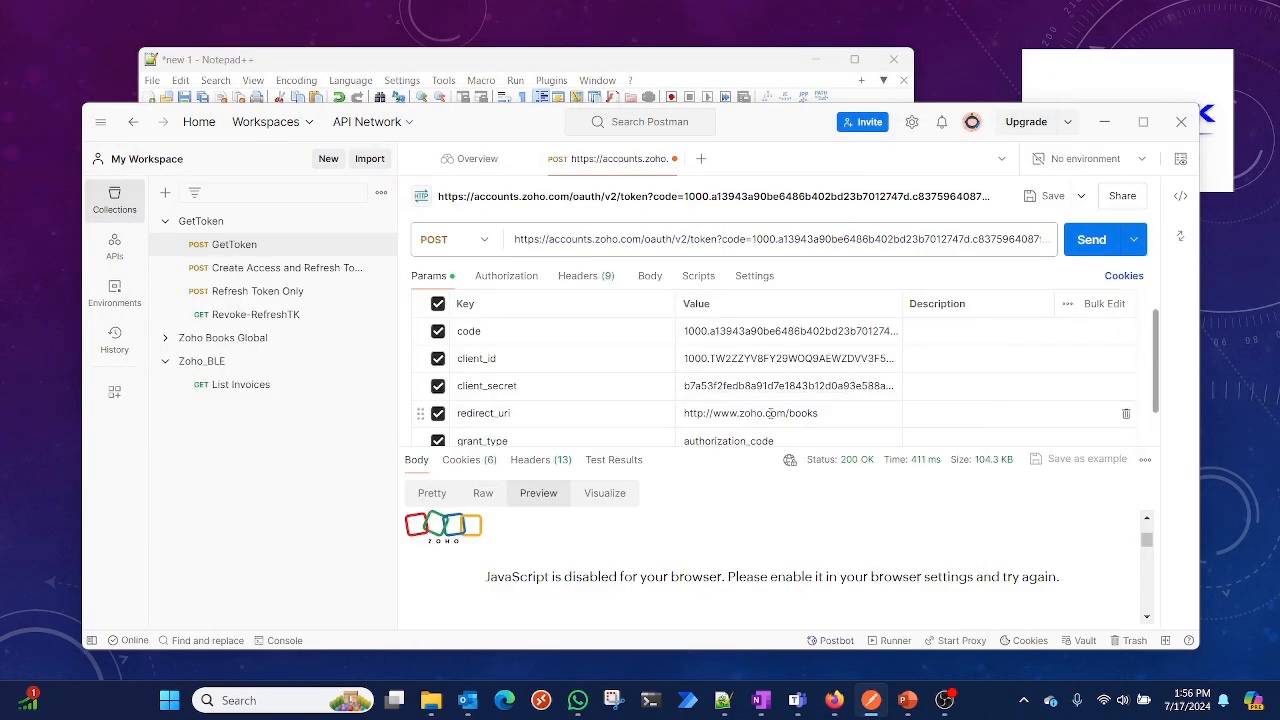
pyautogui.tripleClick(765, 414)
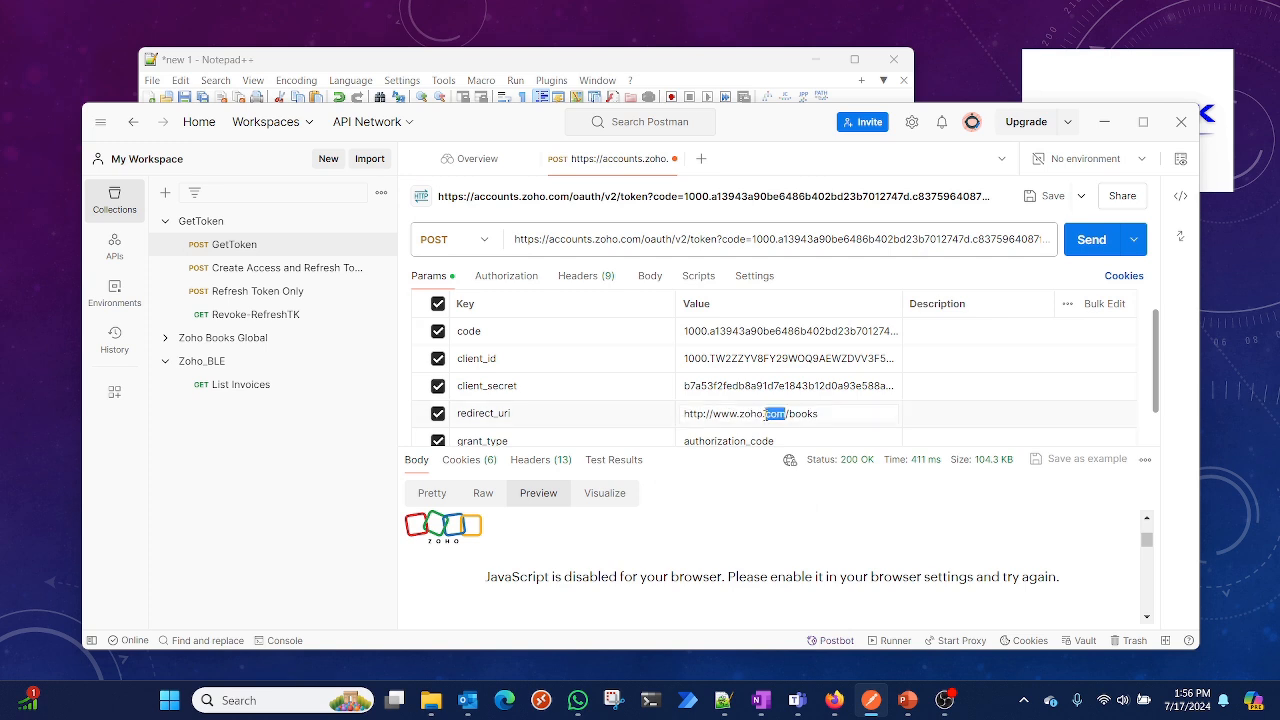
pyautogui.hotkey('ctrl', 'v')
pyautogui.scroll(-1, 780, 400)
pyautogui.scroll(-1, 783, 395)
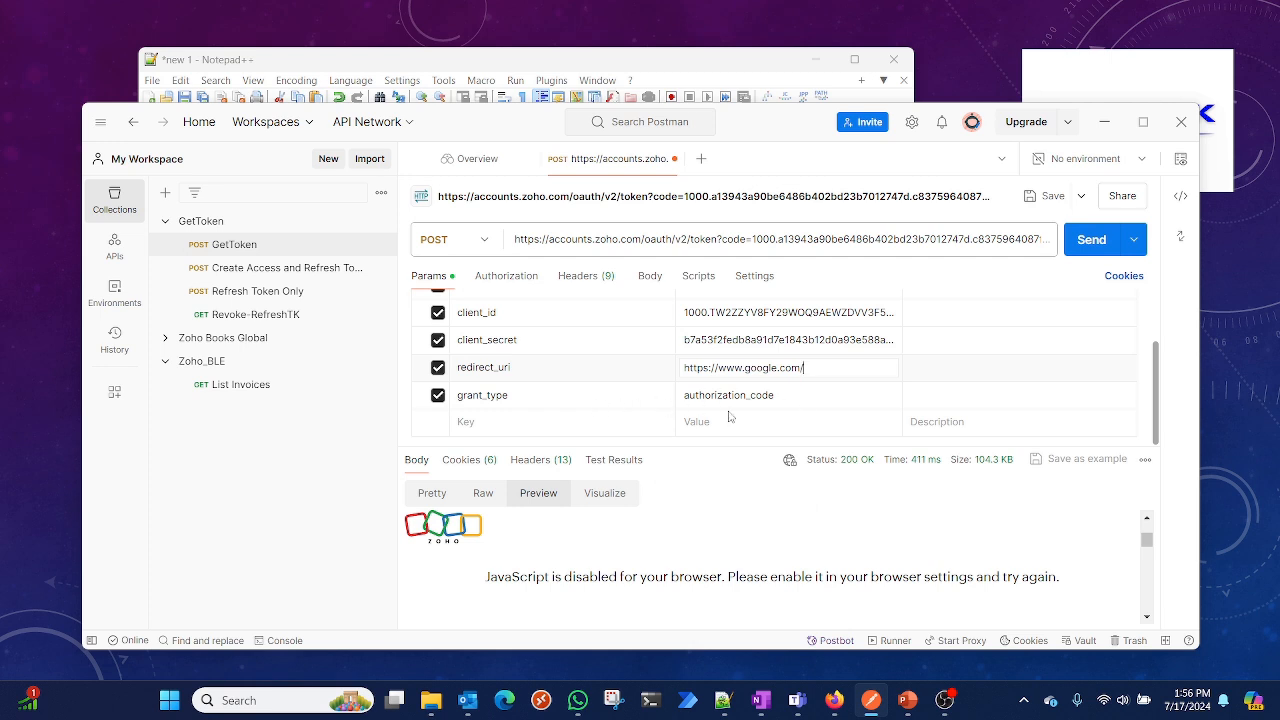
# Send the POST token request to generate the access and refresh tokens
pyautogui.click(1091, 240)
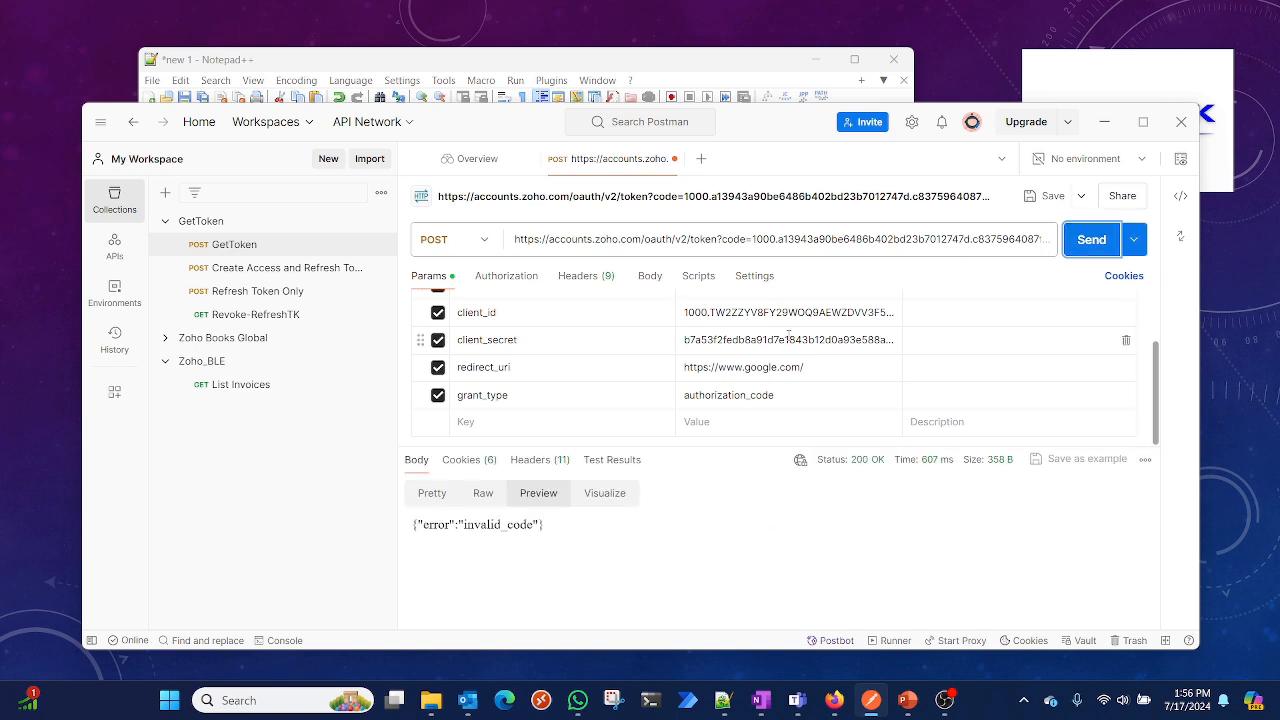
pyautogui.scroll(2, 788, 332)
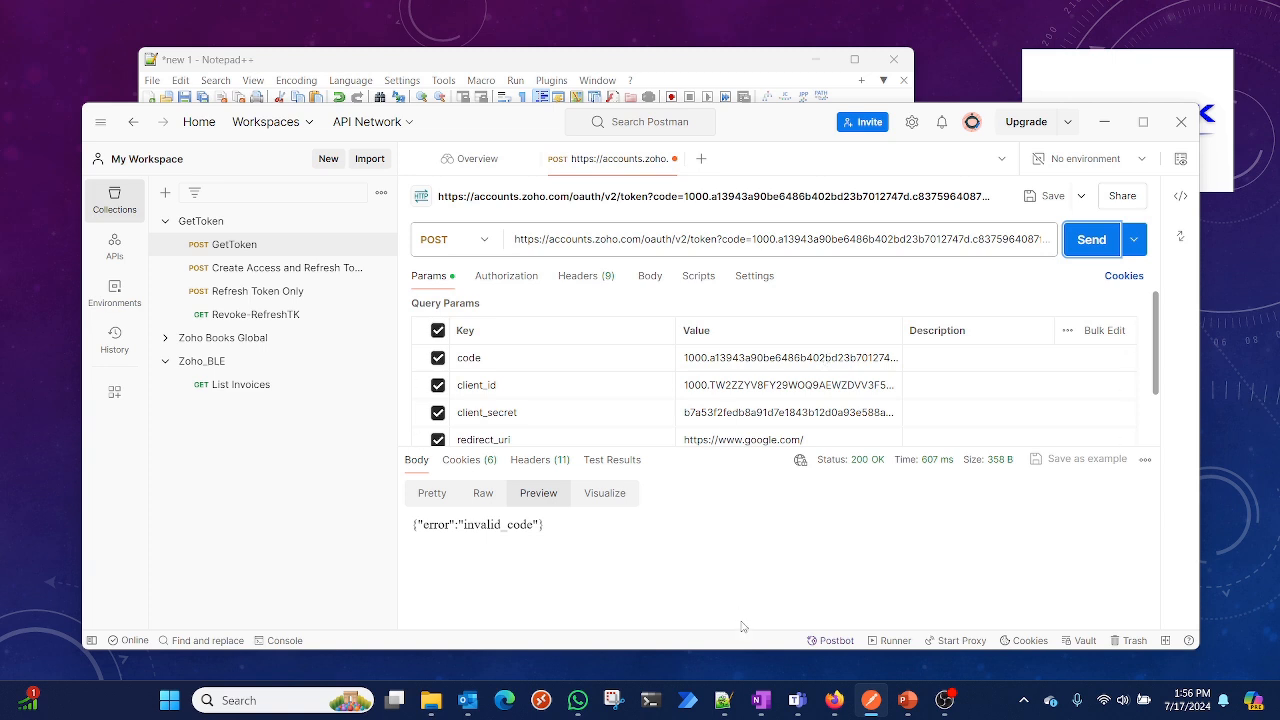
# Go back in the browser to the redirected Google page whose address carries the grant code
pyautogui.moveTo(878, 698)
pyautogui.click(836, 702)
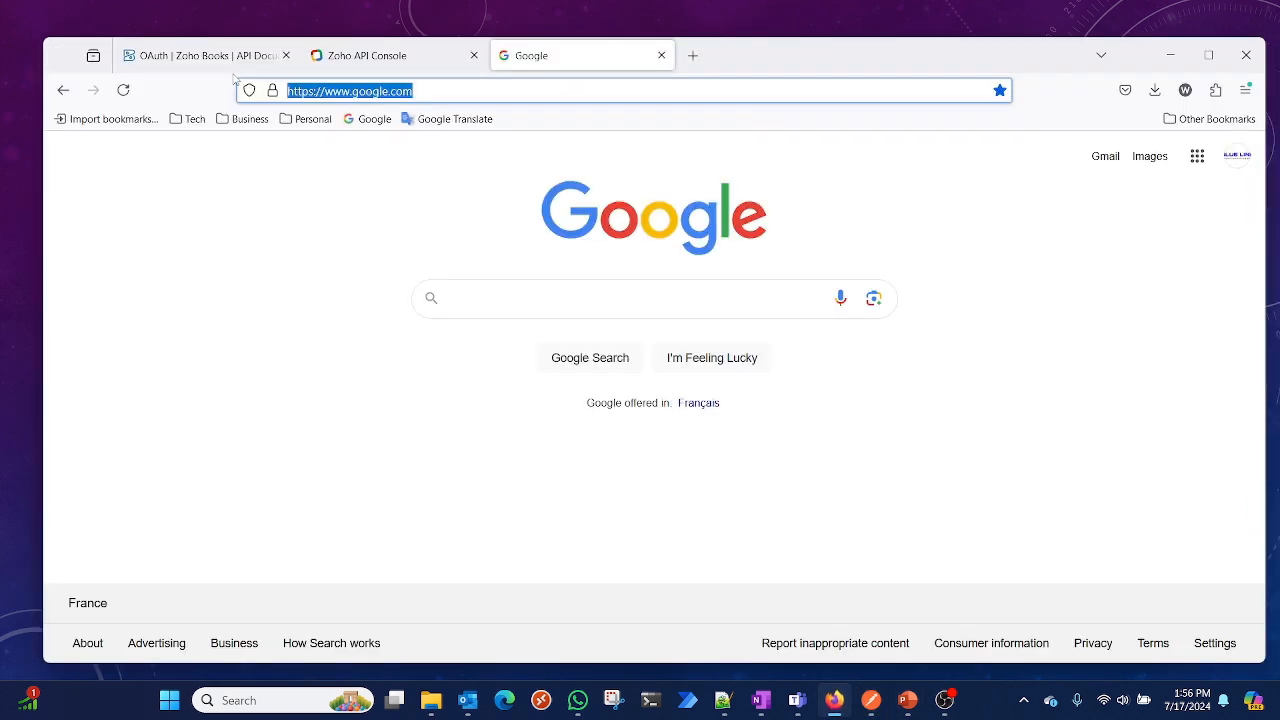
pyautogui.click(63, 90)
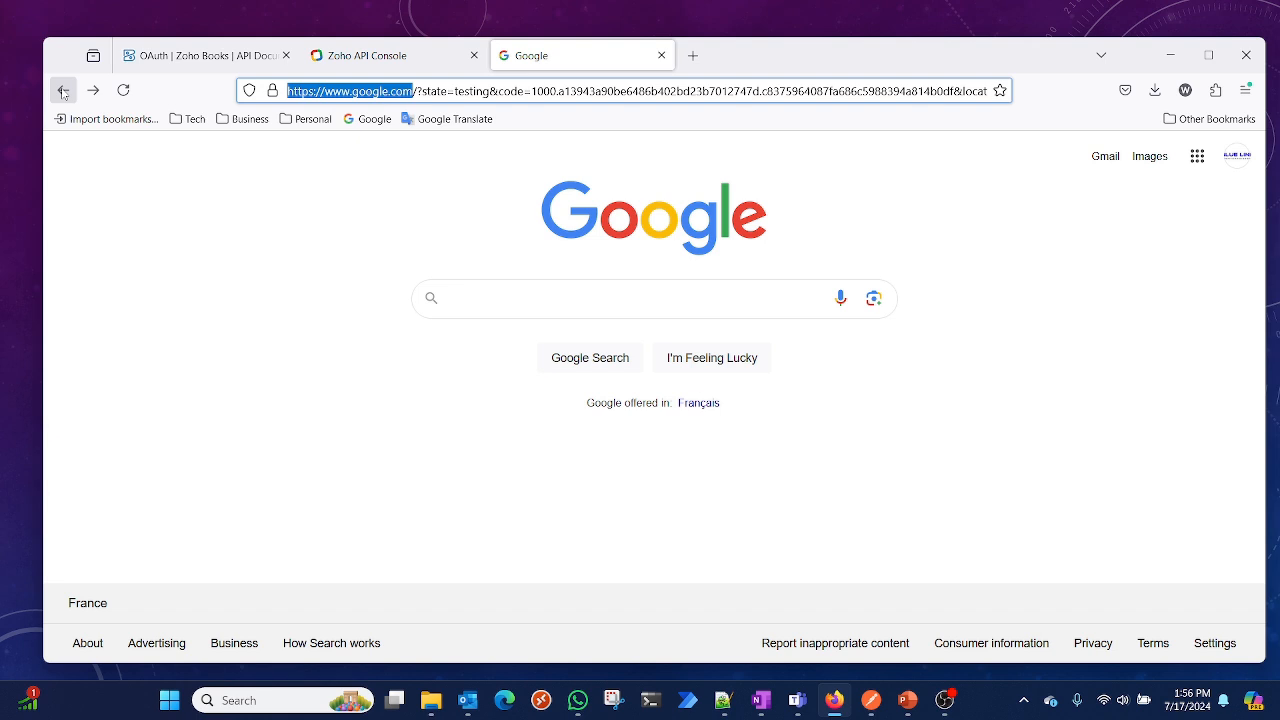
# Reload the redirected Google page to get a fresh grant code and copy the code value from its address
pyautogui.click(63, 91)
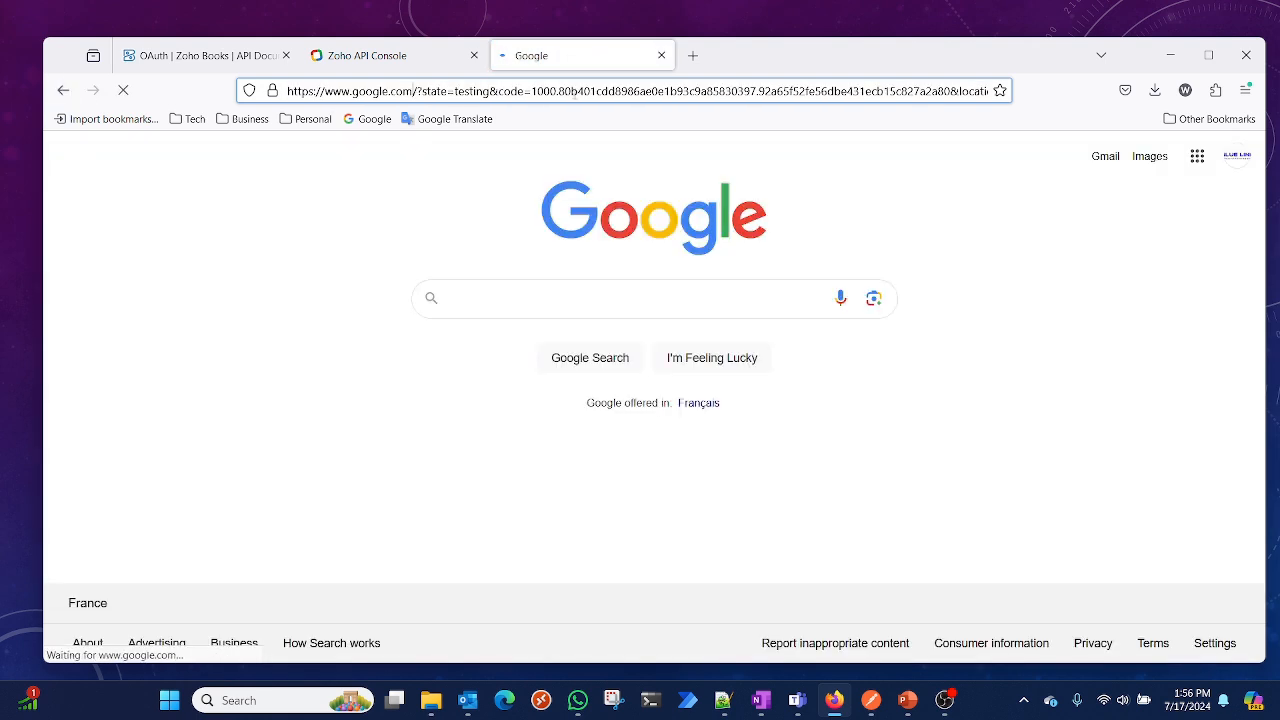
pyautogui.click(531, 91)
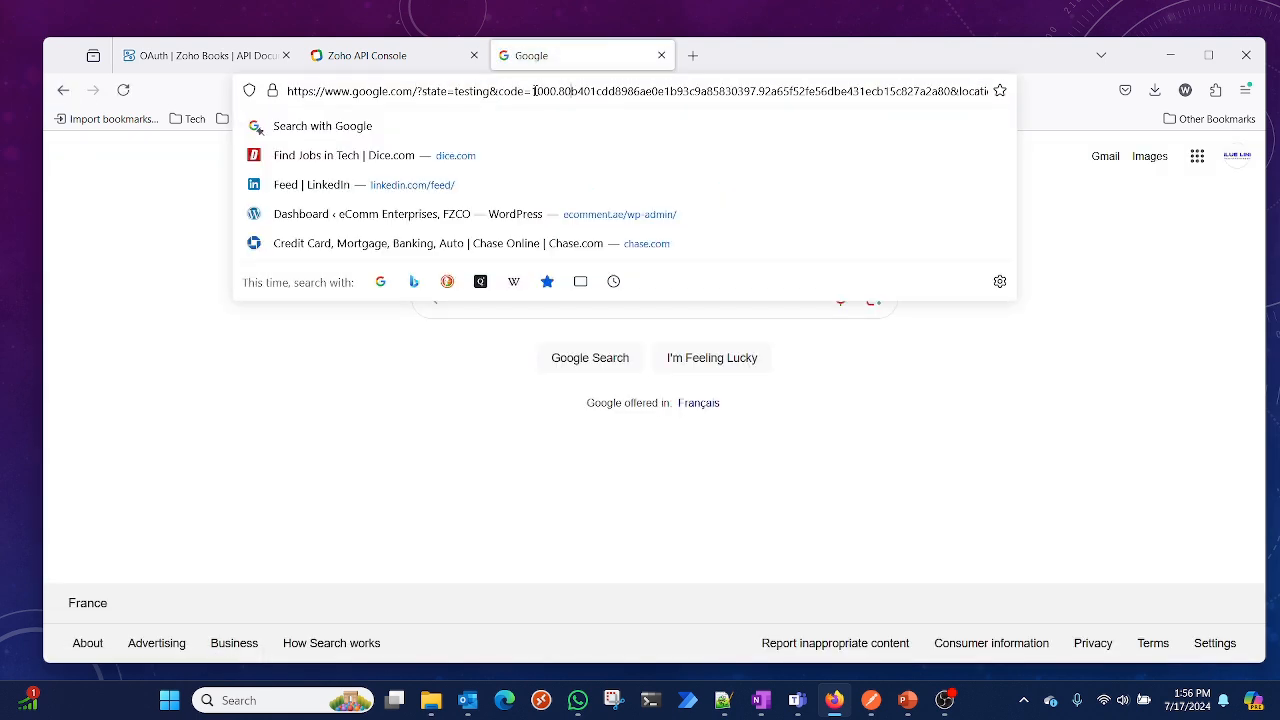
pyautogui.moveTo(531, 91); pyautogui.dragTo(951, 95)
pyautogui.hotkey('ctrl', 'c')
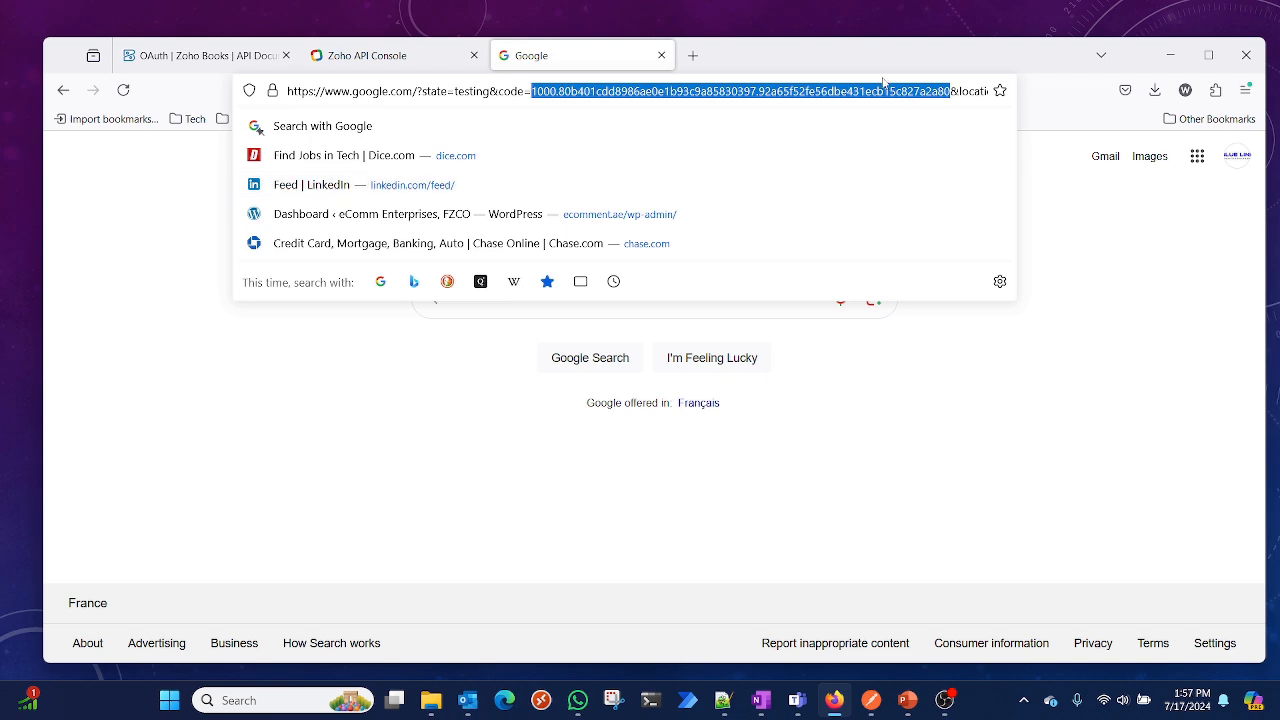
pyautogui.click(1170, 55)
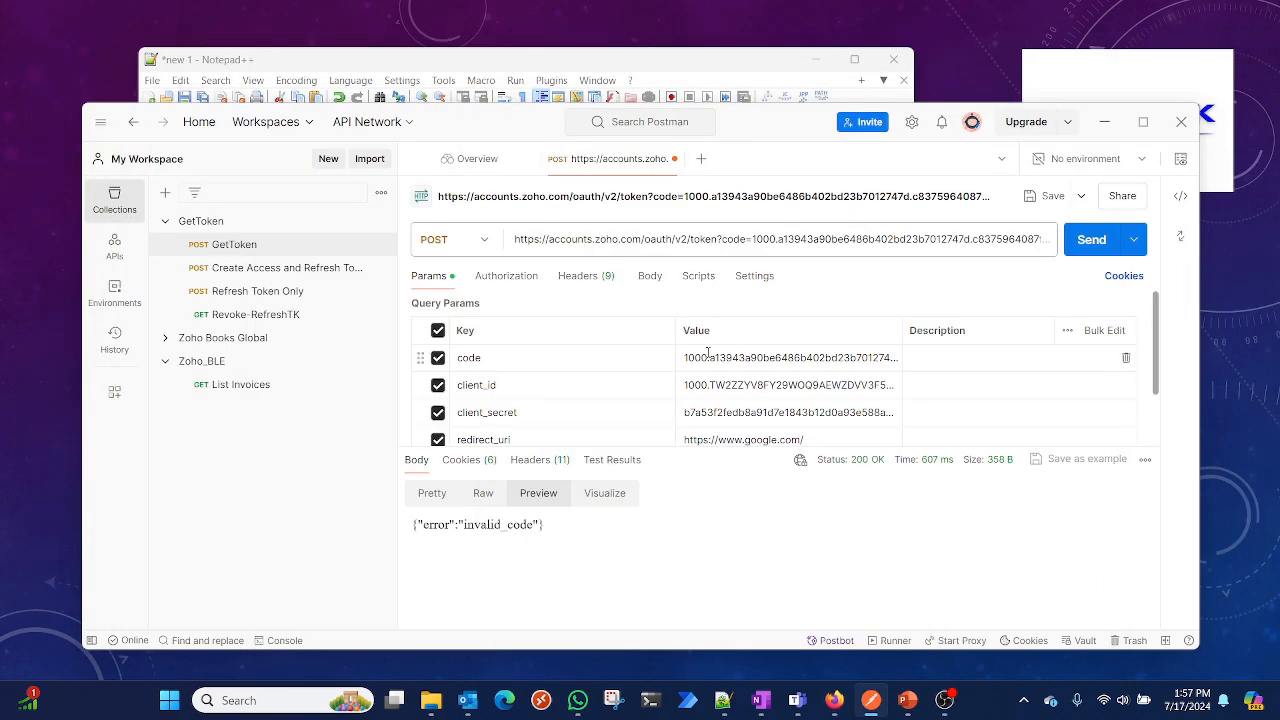
# Replace the code parameter's value with the new grant code copied from the Google page address
pyautogui.scroll(-1, 708, 352)
pyautogui.click(708, 368)
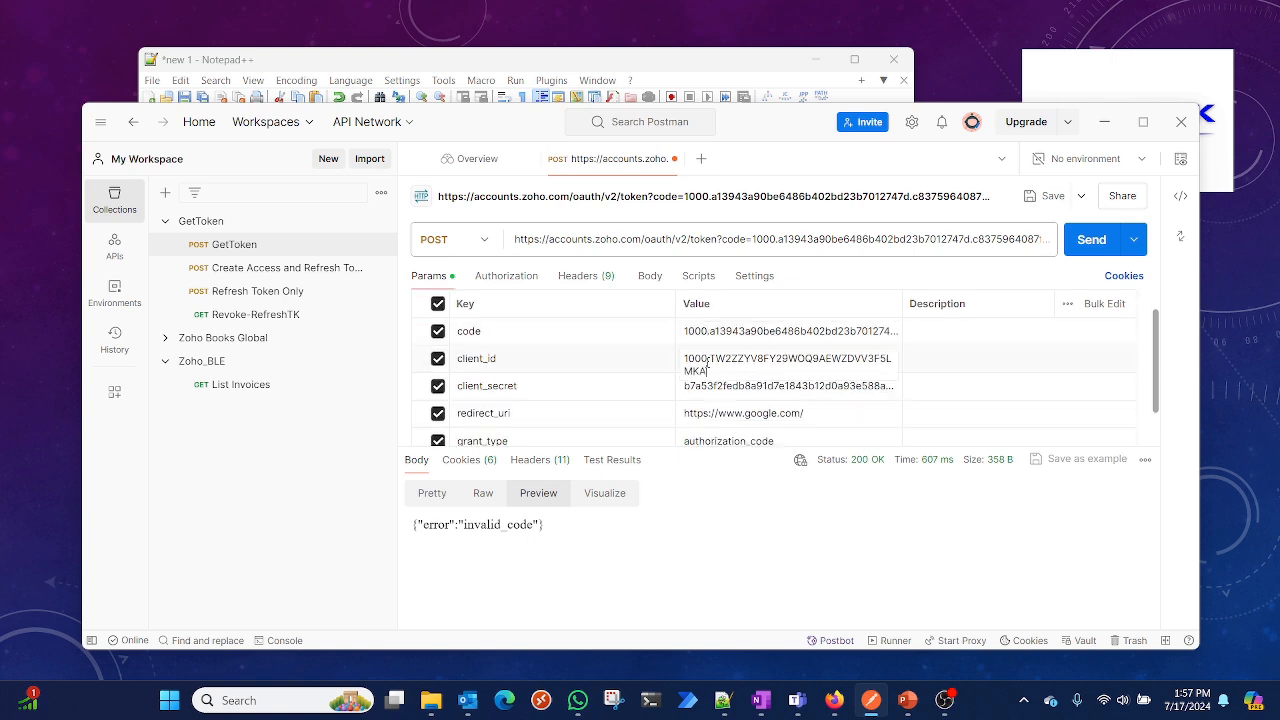
pyautogui.tripleClick(717, 333)
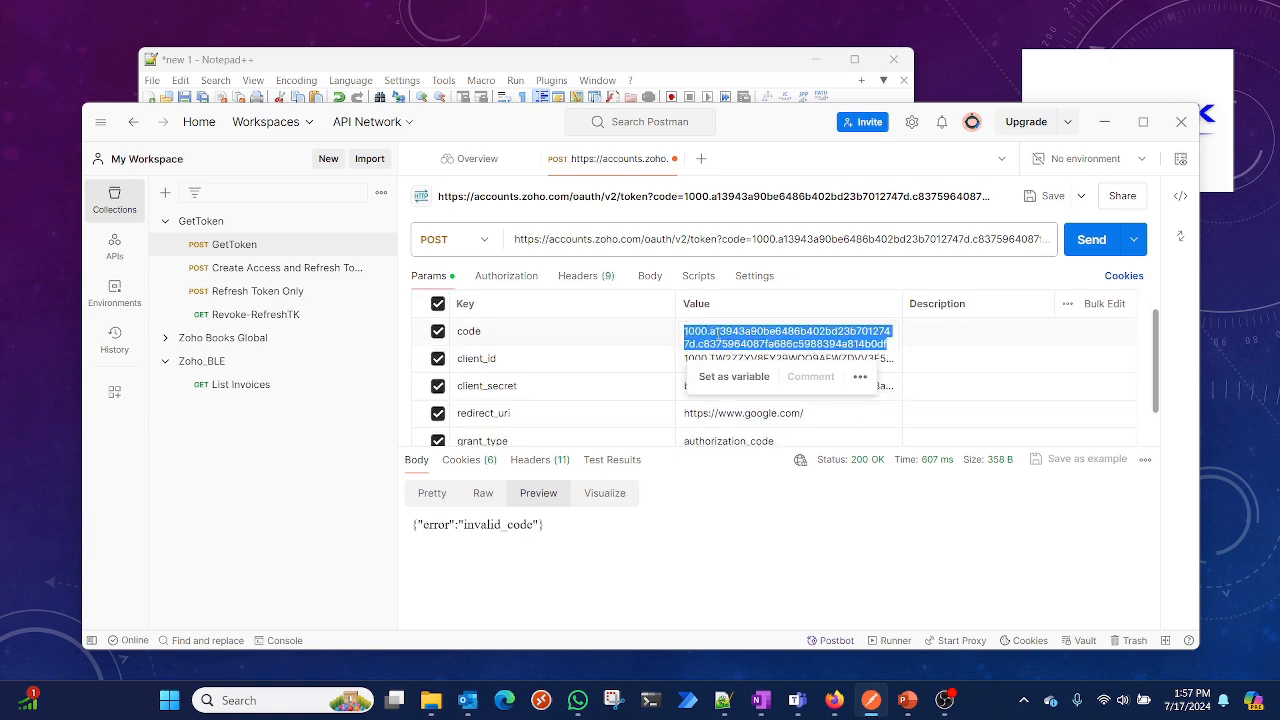
pyautogui.hotkey('ctrl', 'v')
pyautogui.hotkey('ctrl', 'v')
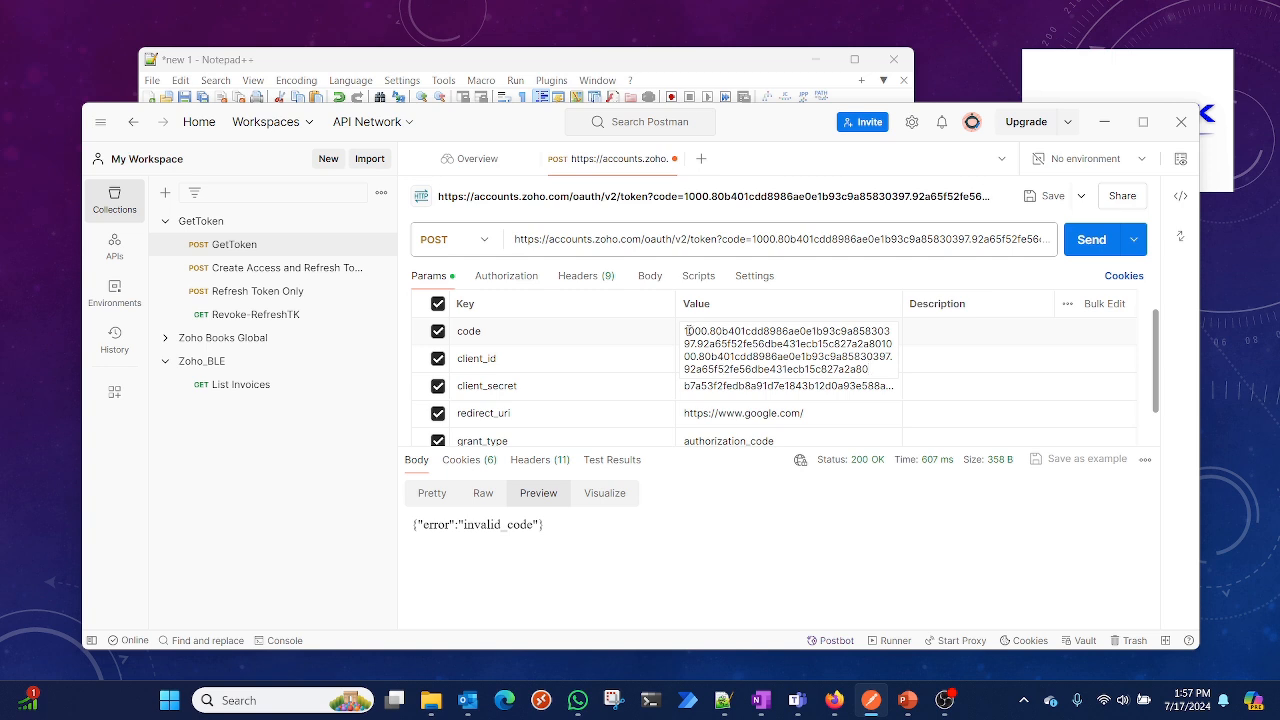
pyautogui.moveTo(687, 331); pyautogui.dragTo(927, 359)
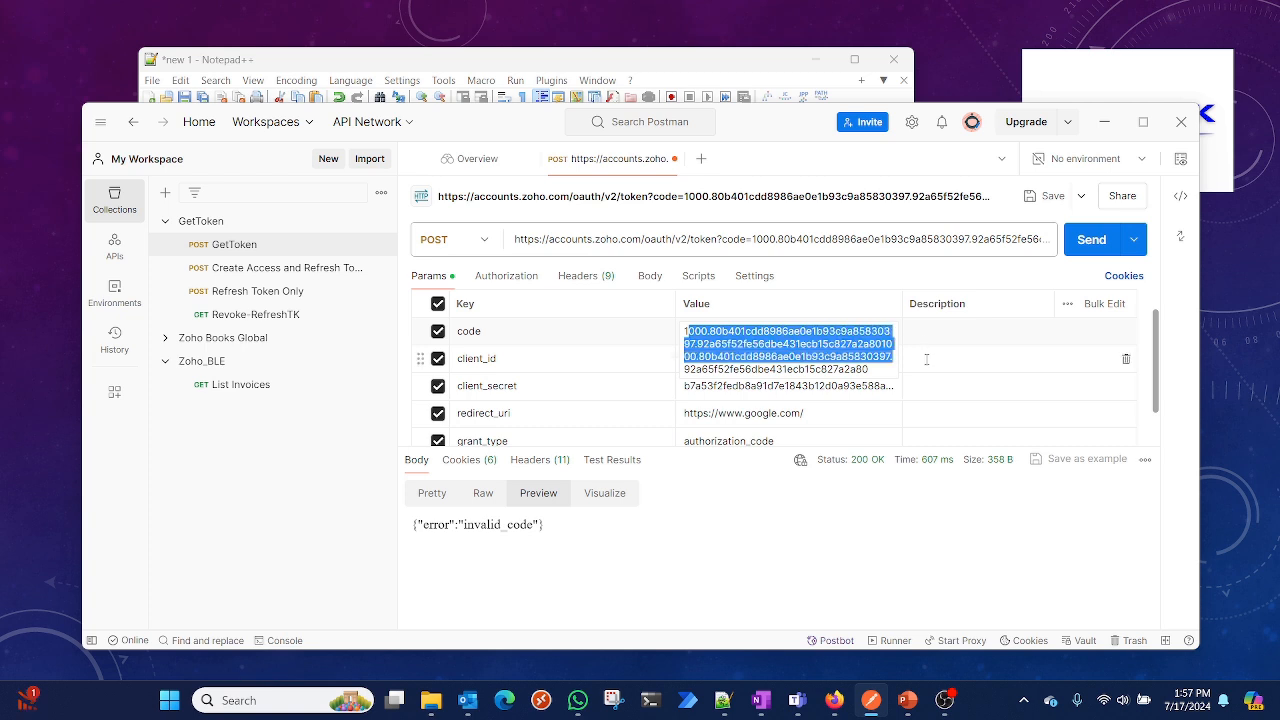
pyautogui.press('BackSpace')
pyautogui.press('BackSpace')
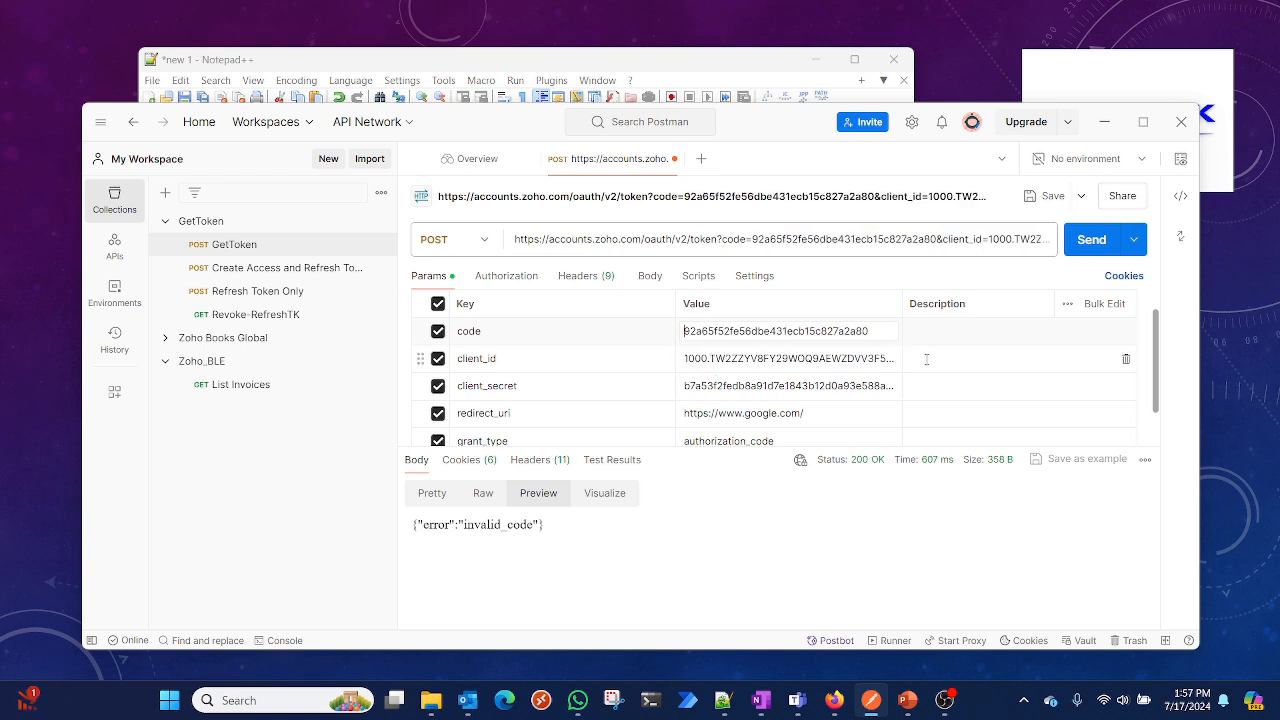
pyautogui.press('Delete')
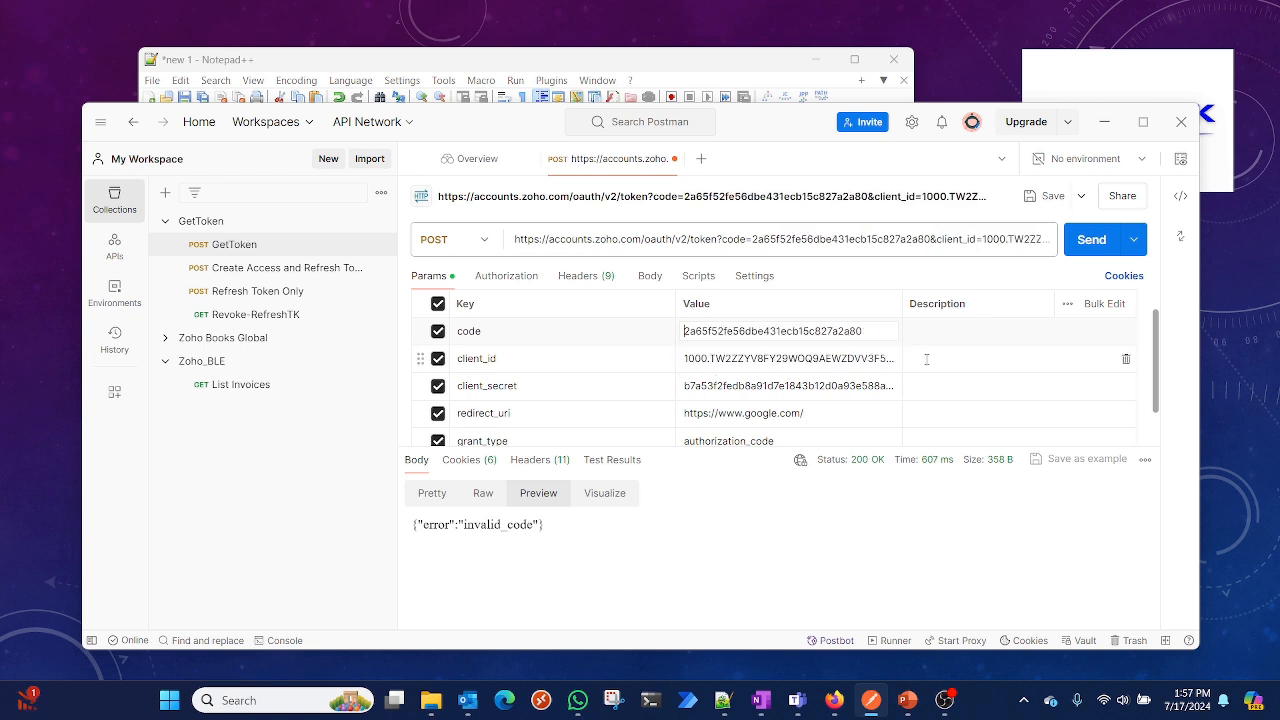
pyautogui.press('Delete')
pyautogui.press('Delete')
pyautogui.press('Delete')
pyautogui.press('Delete')
pyautogui.press('Delete')
pyautogui.press('Delete')
pyautogui.press('Delete')
pyautogui.press('Delete')
pyautogui.press('Delete')
pyautogui.press('Delete')
pyautogui.press('Delete')
pyautogui.press('Delete')
pyautogui.press('Delete')
pyautogui.press('Delete')
pyautogui.press('Delete')
pyautogui.press('Delete')
pyautogui.press('Delete')
pyautogui.press('Delete')
pyautogui.press('Delete')
pyautogui.press('Delete')
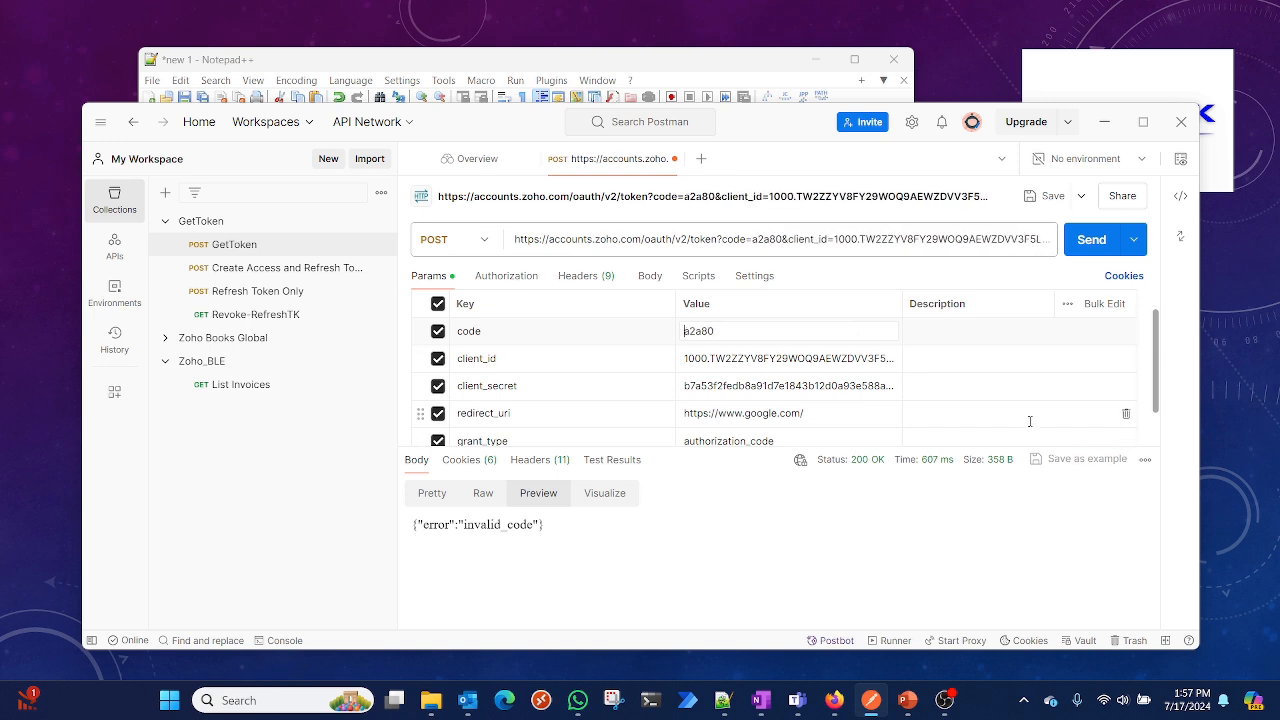
pyautogui.hotkey('ctrl', 'a')
pyautogui.hotkey('ctrl', 'v')
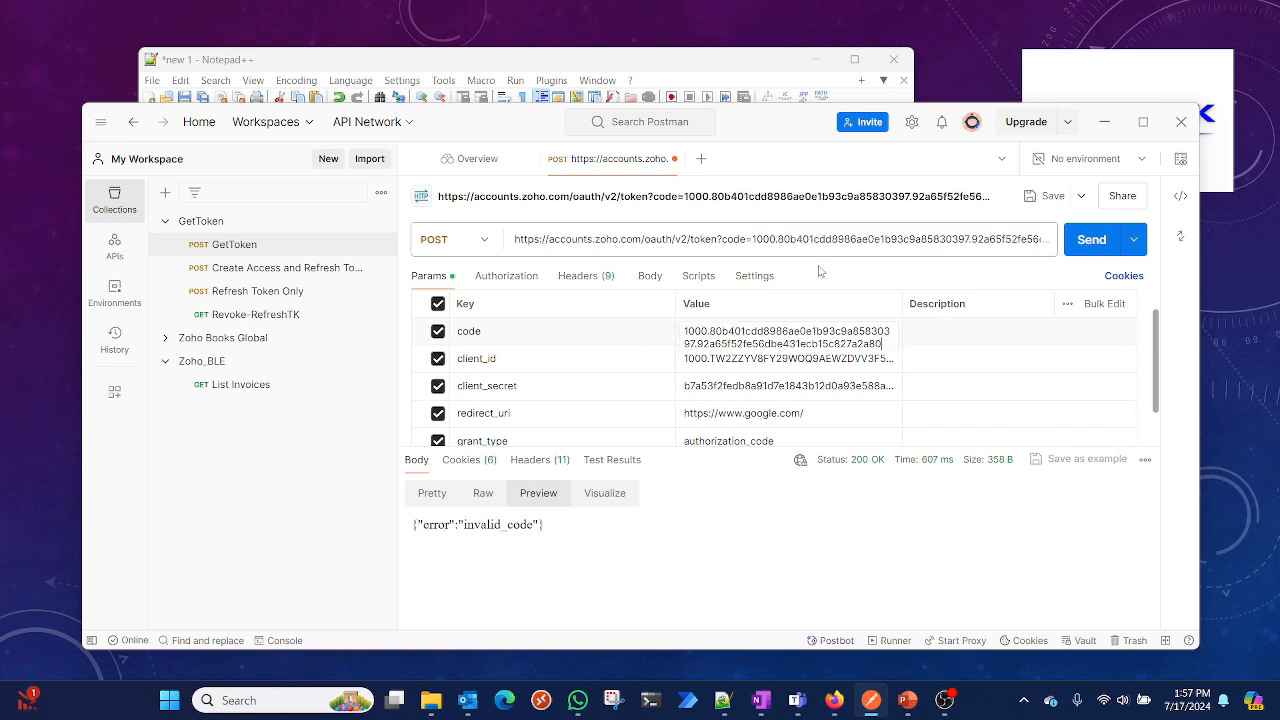
# Send the POST token request and view the response as pretty-printed JSON
pyautogui.click(1090, 247)
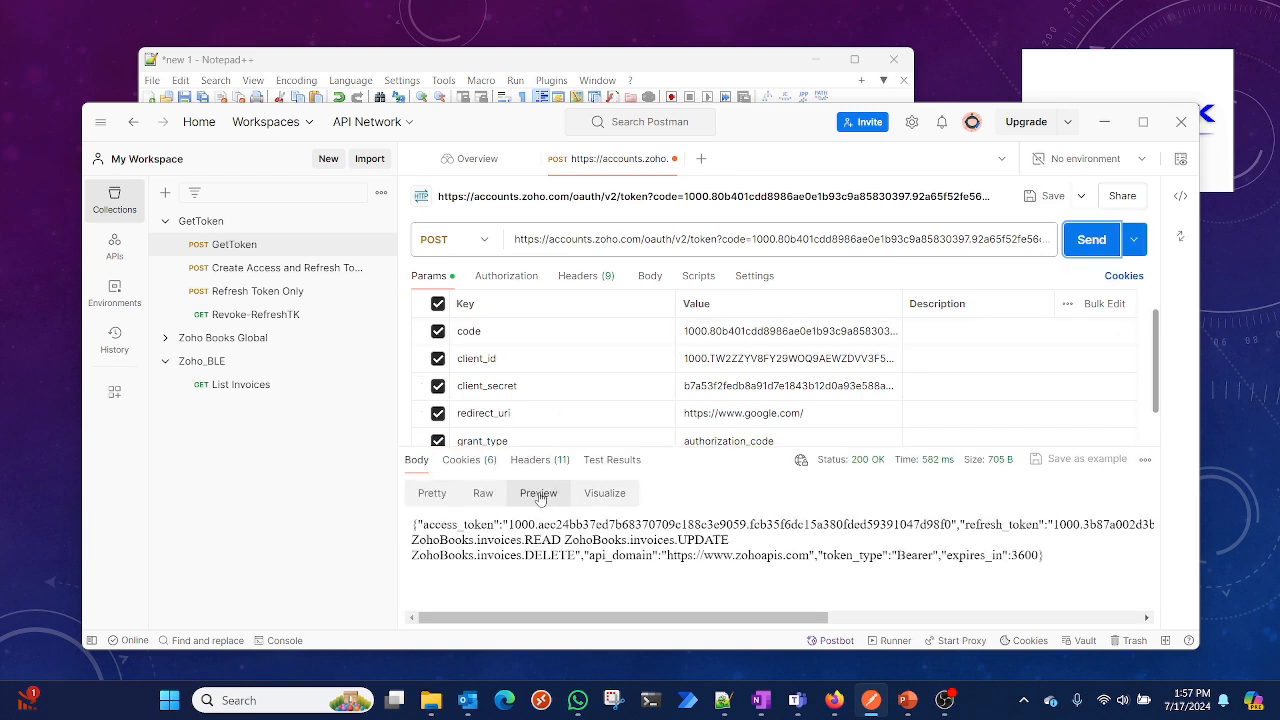
pyautogui.click(432, 494)
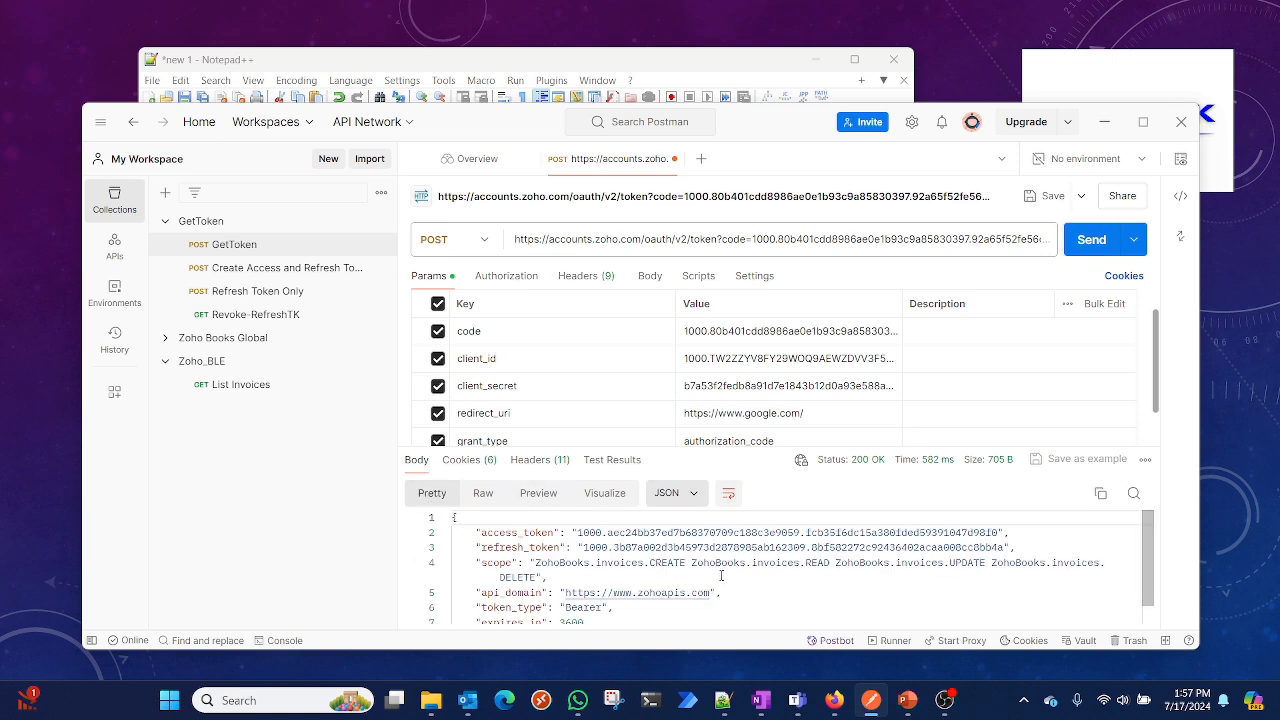
pyautogui.scroll(-1, 789, 578)
pyautogui.scroll(1, 703, 581)
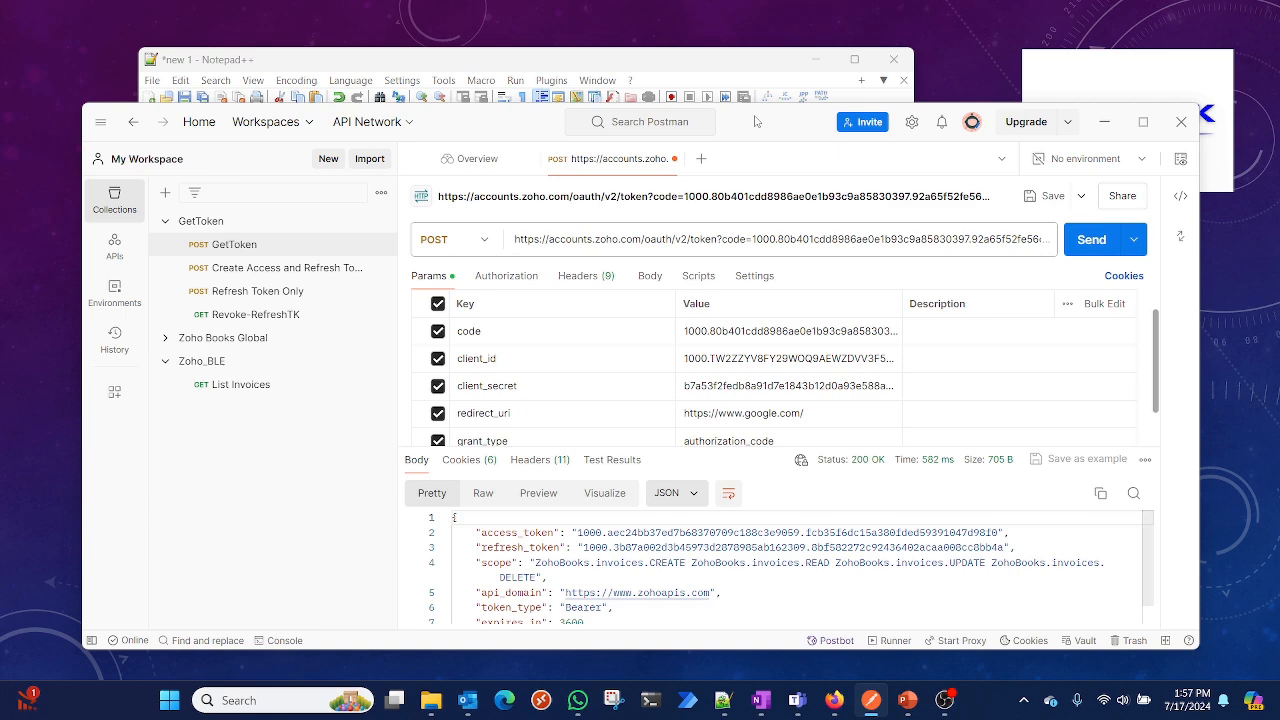
# Enlarge the window and copy the entire JSON token response containing the access and refresh tokens
pyautogui.moveTo(755, 121); pyautogui.dragTo(755, 71)
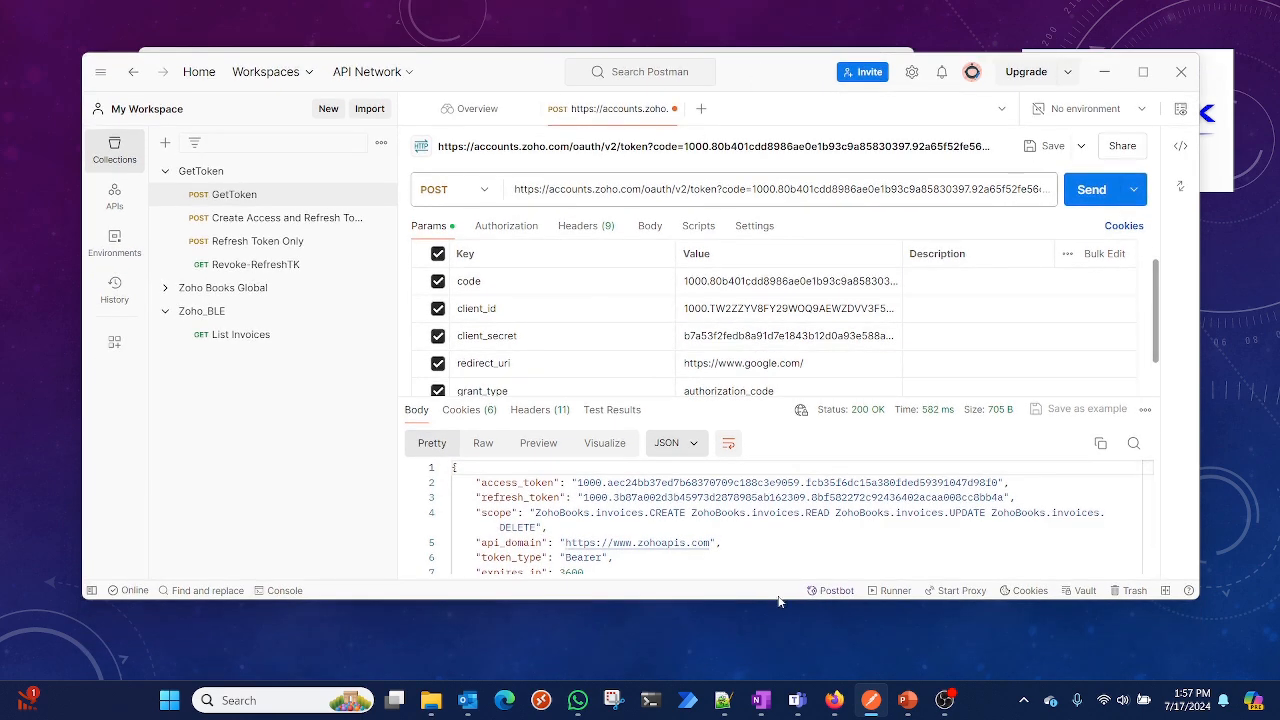
pyautogui.moveTo(778, 598); pyautogui.dragTo(775, 669)
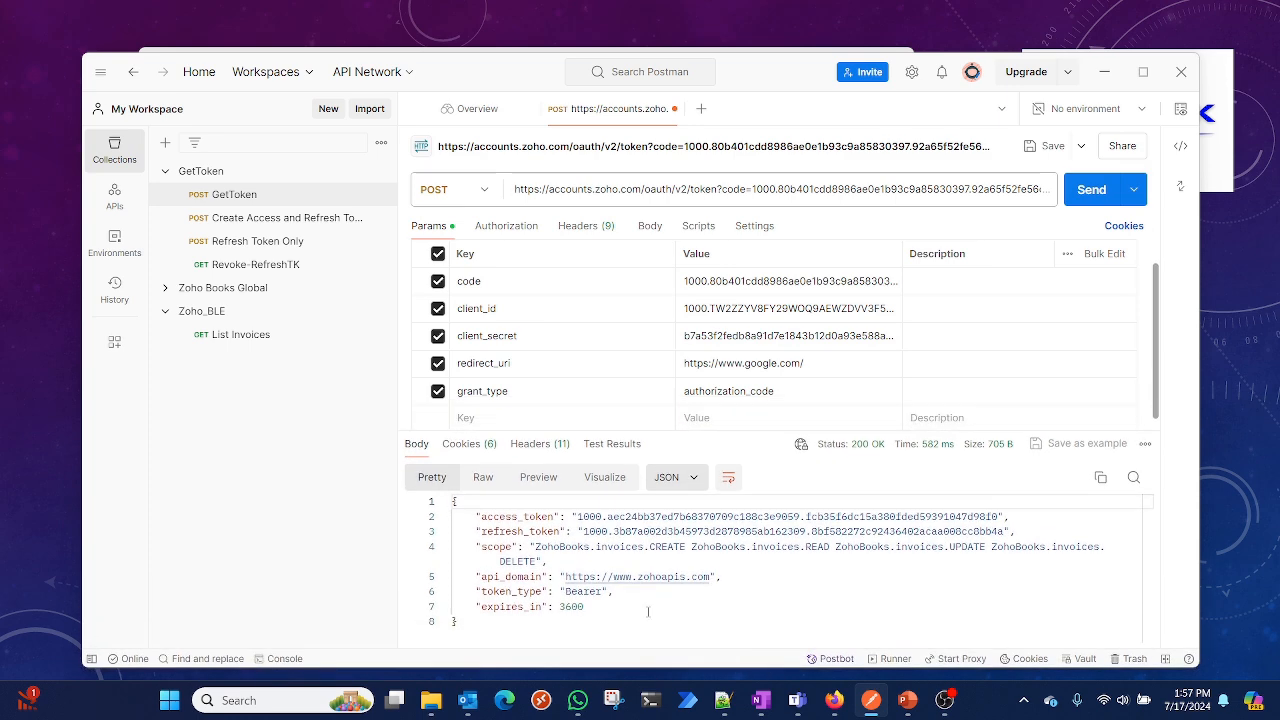
pyautogui.doubleClick(546, 517)
pyautogui.doubleClick(556, 531)
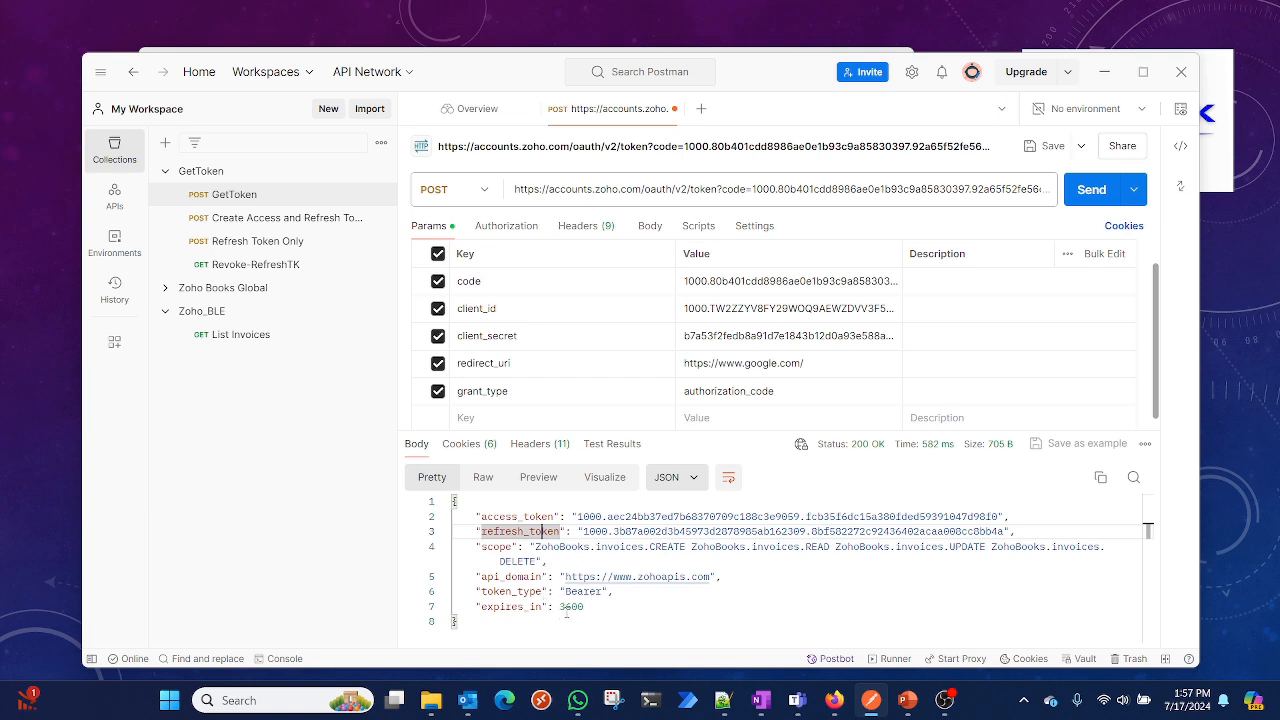
pyautogui.moveTo(595, 607); pyautogui.dragTo(453, 502)
pyautogui.click(445, 501)
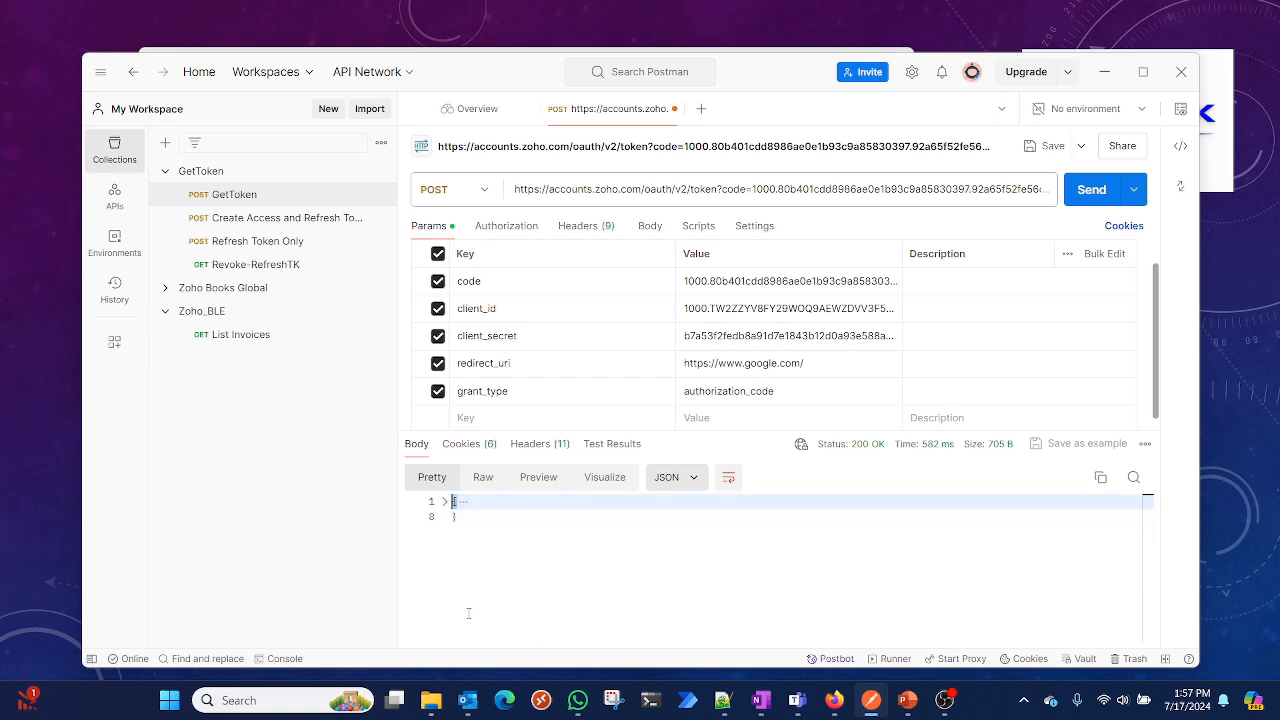
pyautogui.click(446, 502)
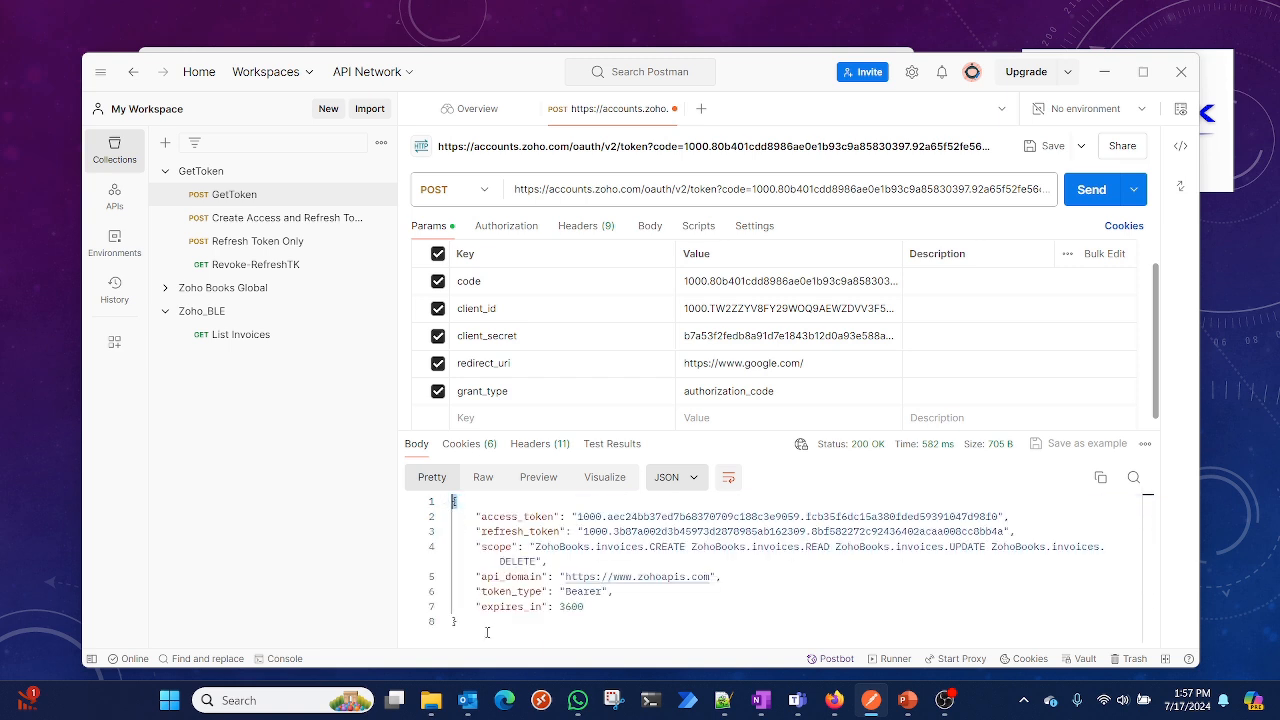
pyautogui.moveTo(487, 632); pyautogui.dragTo(453, 502)
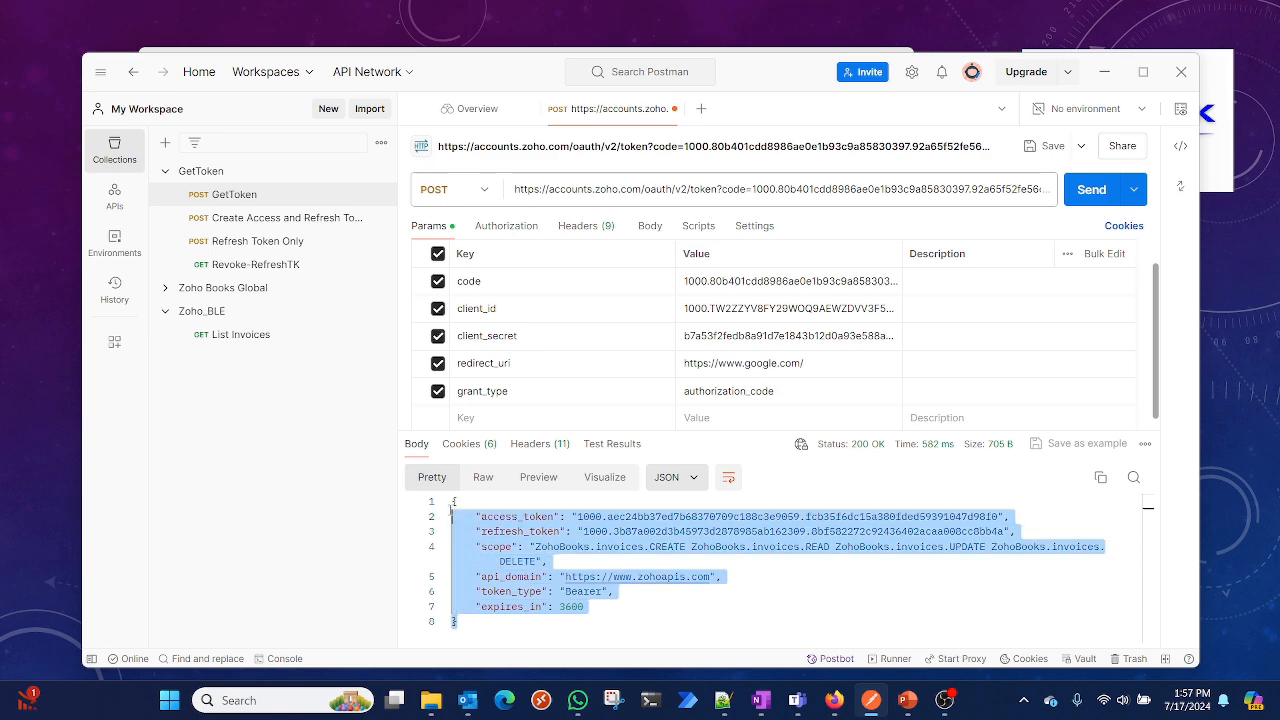
pyautogui.rightClick(494, 552)
pyautogui.click(528, 371)
# Paste the token response into the notes a couple of lines below the code line
pyautogui.click(723, 700)
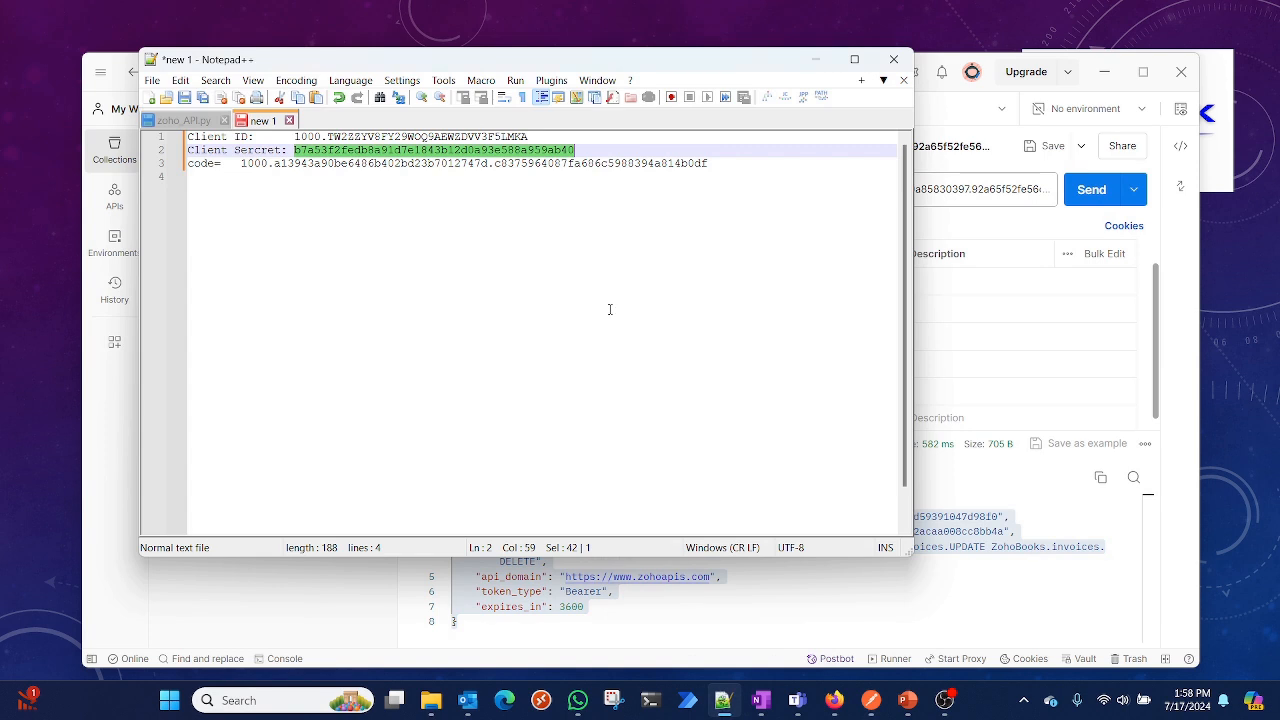
pyautogui.click(493, 208)
pyautogui.press('Return')
pyautogui.press('Return')
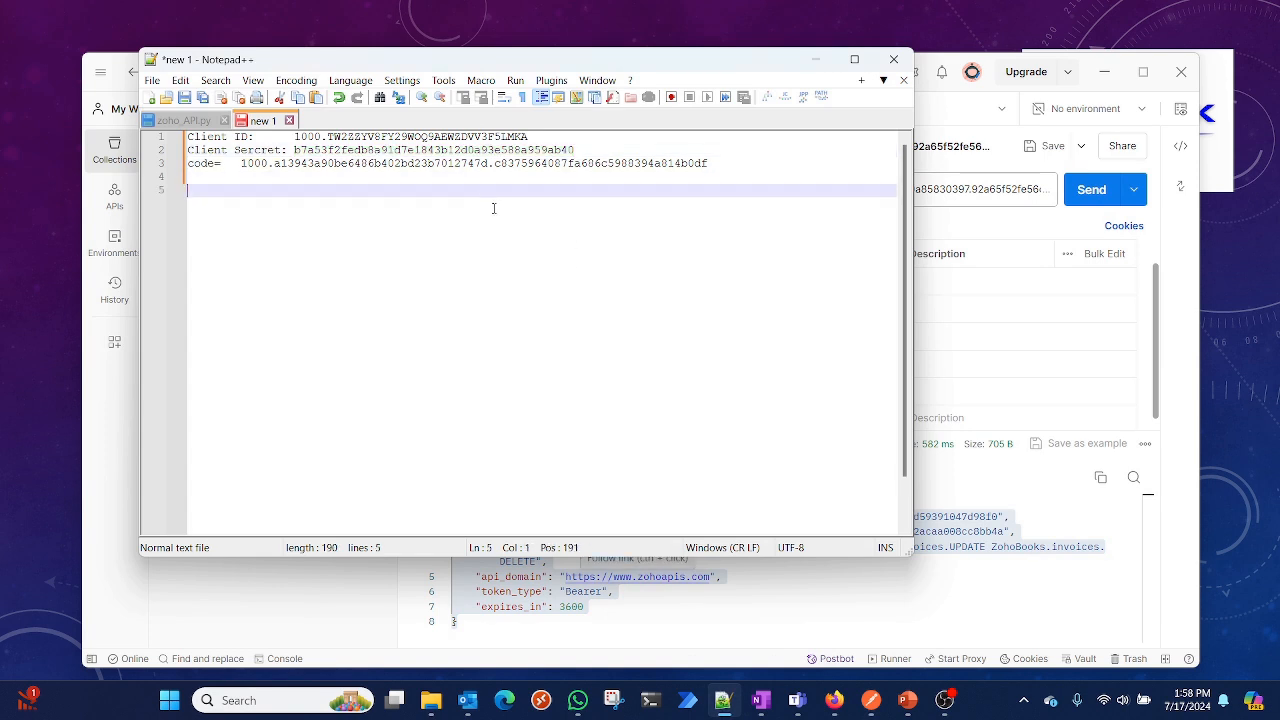
pyautogui.hotkey('ctrl', 'v')
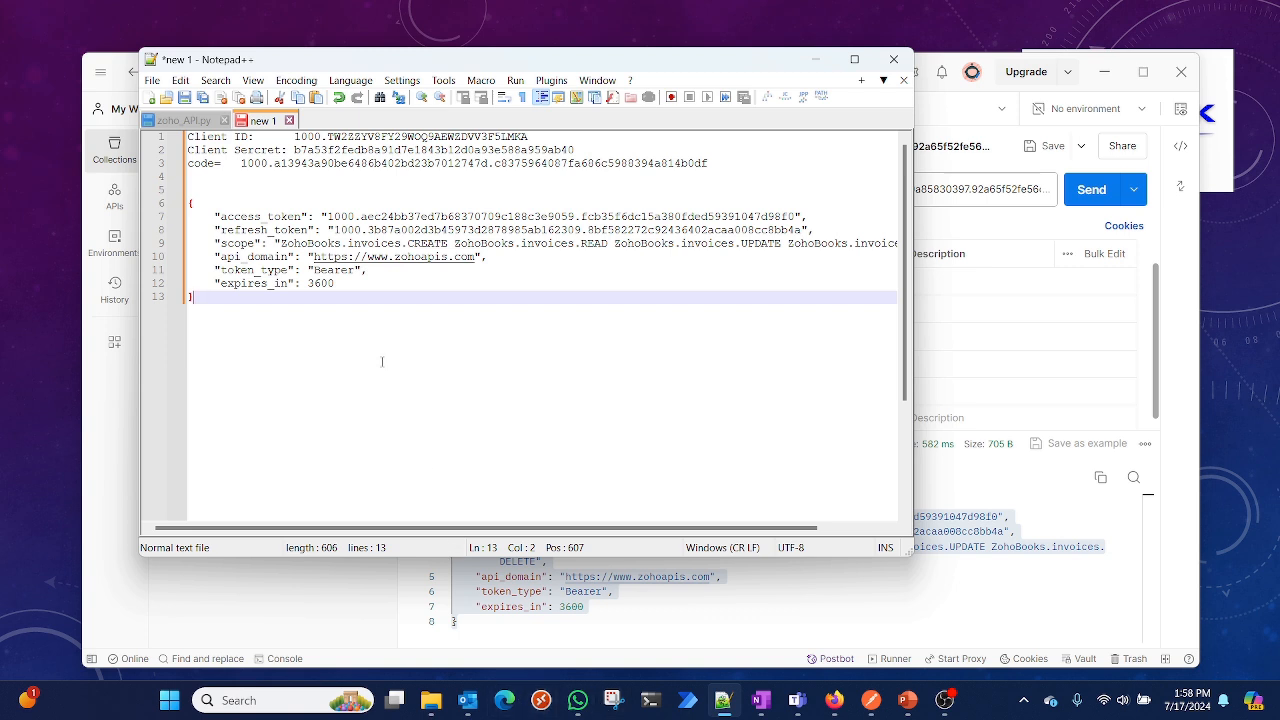
pyautogui.press('Return')
pyautogui.press('Return')
pyautogui.press('Return')
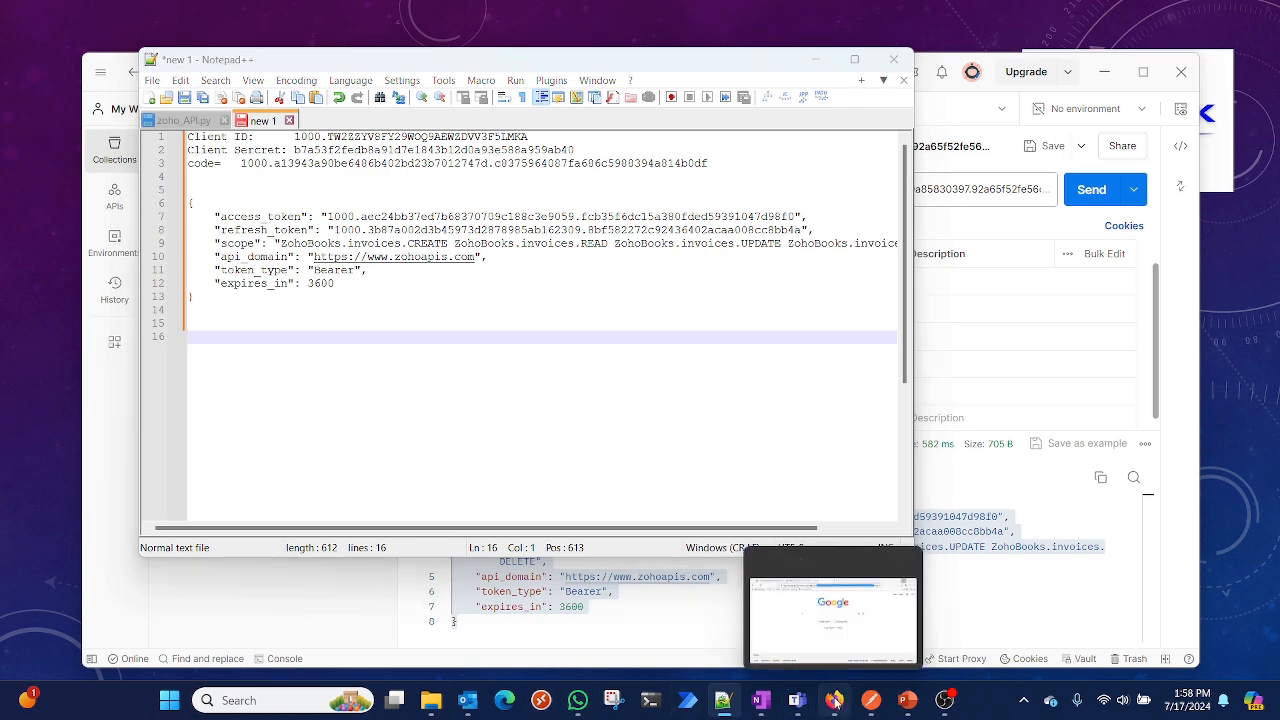
# Copy the Step 4 refresh-token request example URL from the Zoho Books OAuth documentation
pyautogui.click(835, 701)
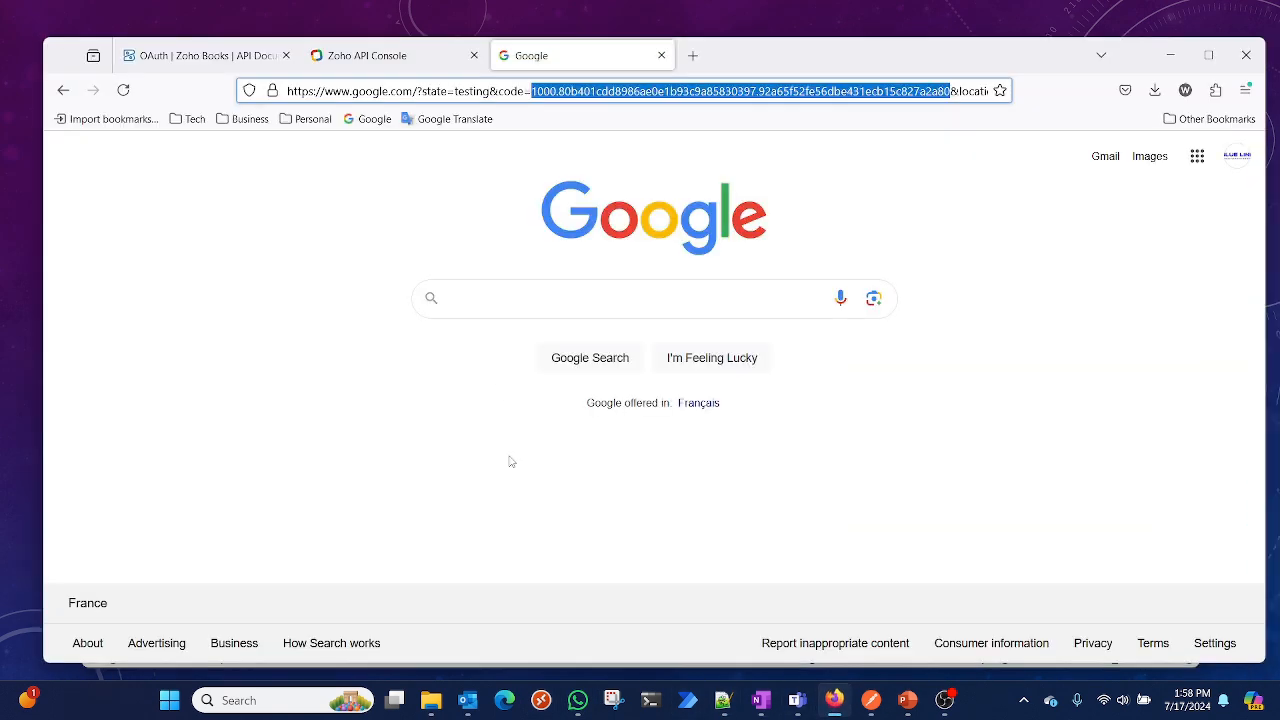
pyautogui.click(257, 53)
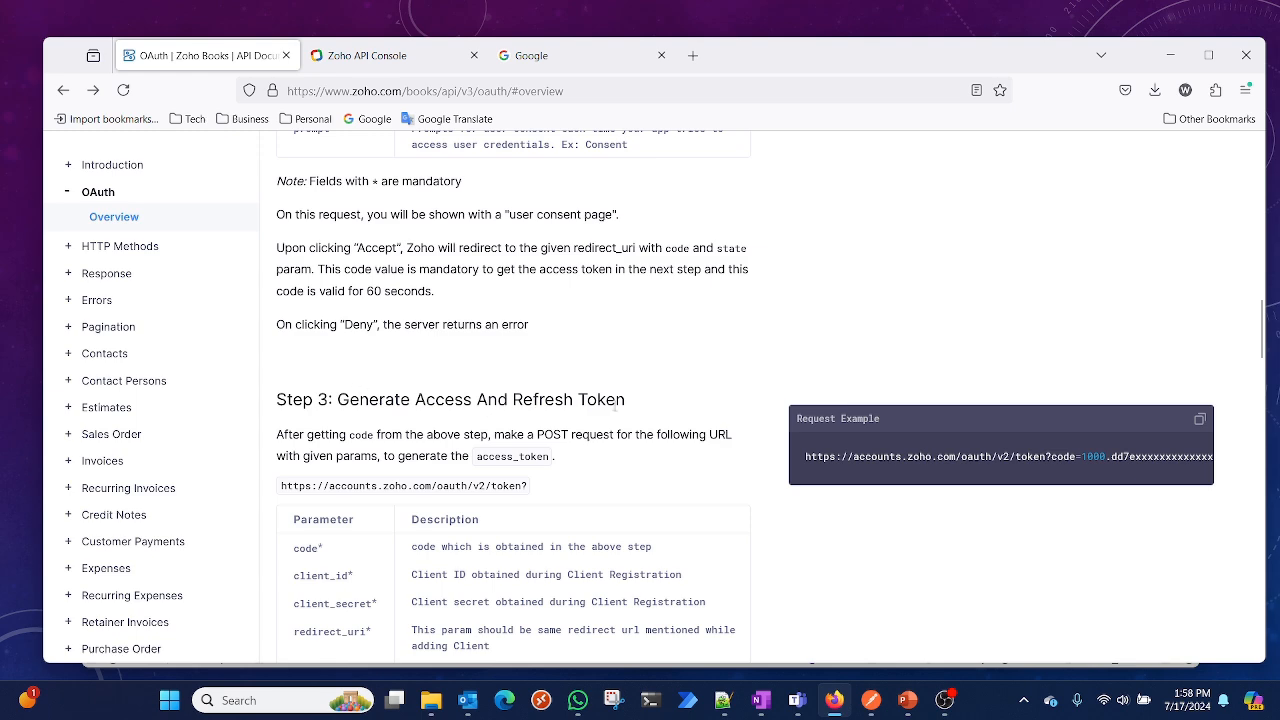
pyautogui.scroll(-10, 614, 406)
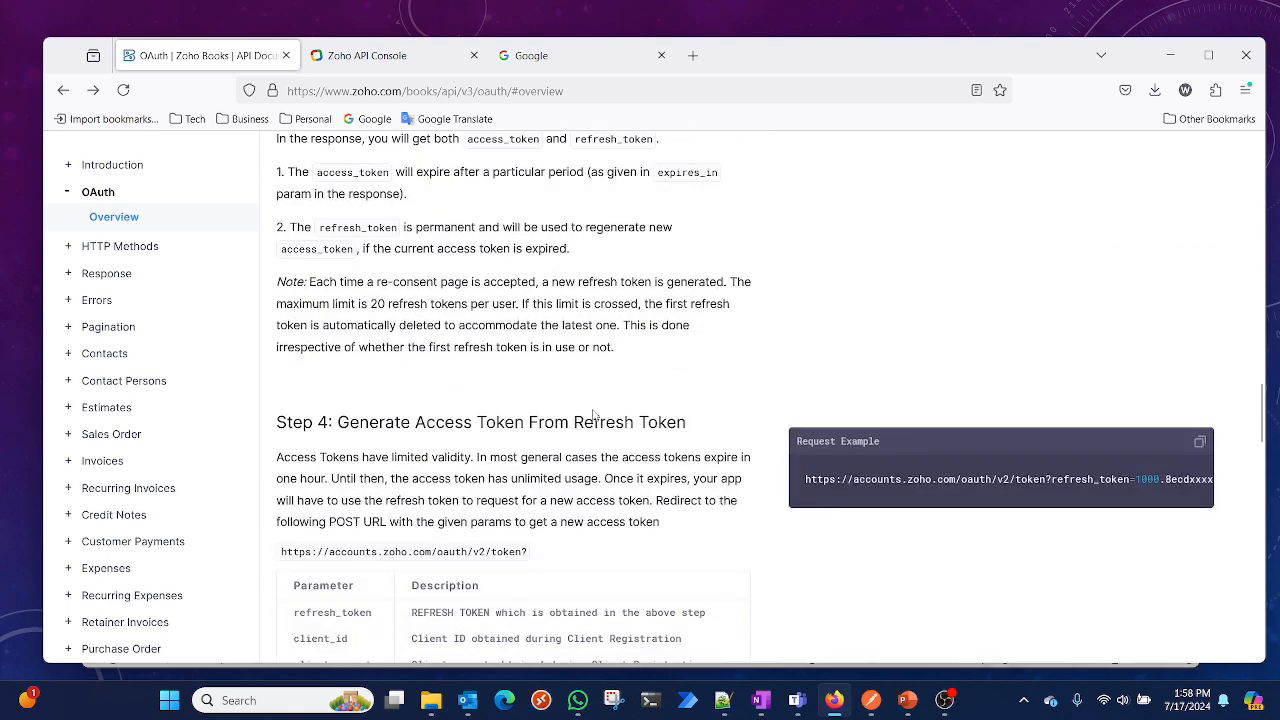
pyautogui.scroll(-1, 594, 414)
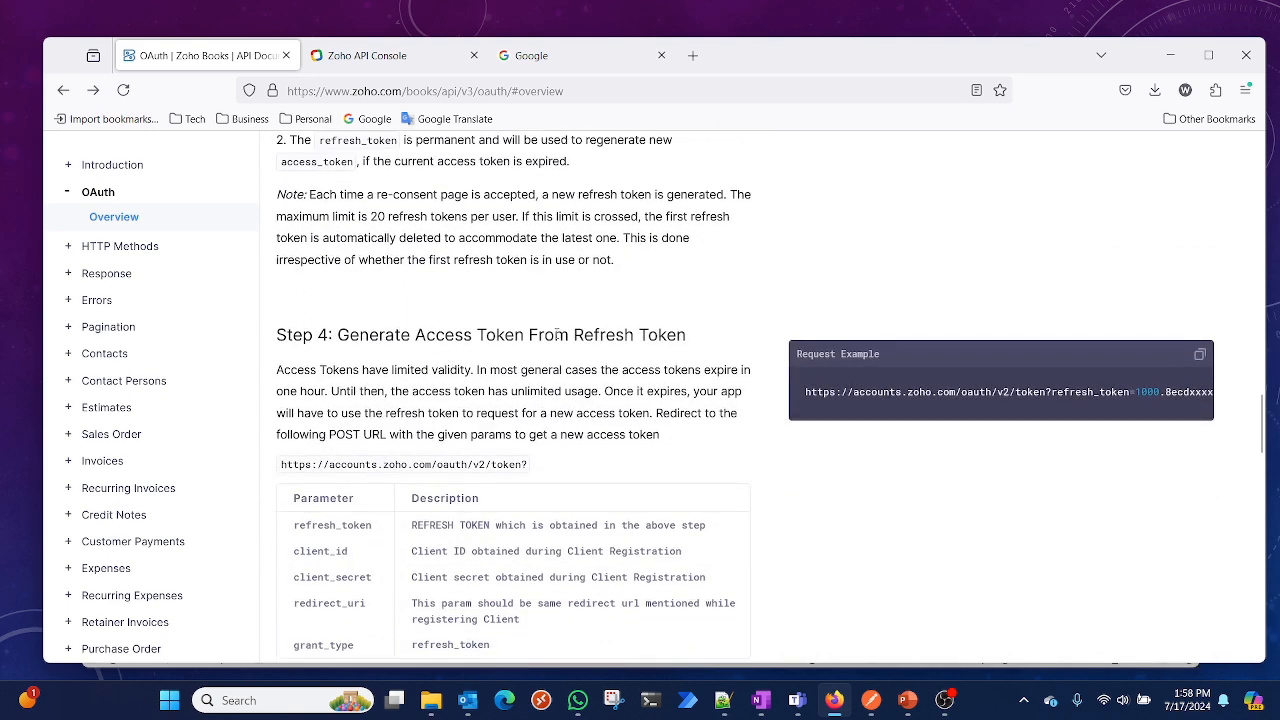
pyautogui.click(1201, 358)
# Open a new request tab and paste the refresh-token example URL as its request address
pyautogui.scroll(-1, 562, 547)
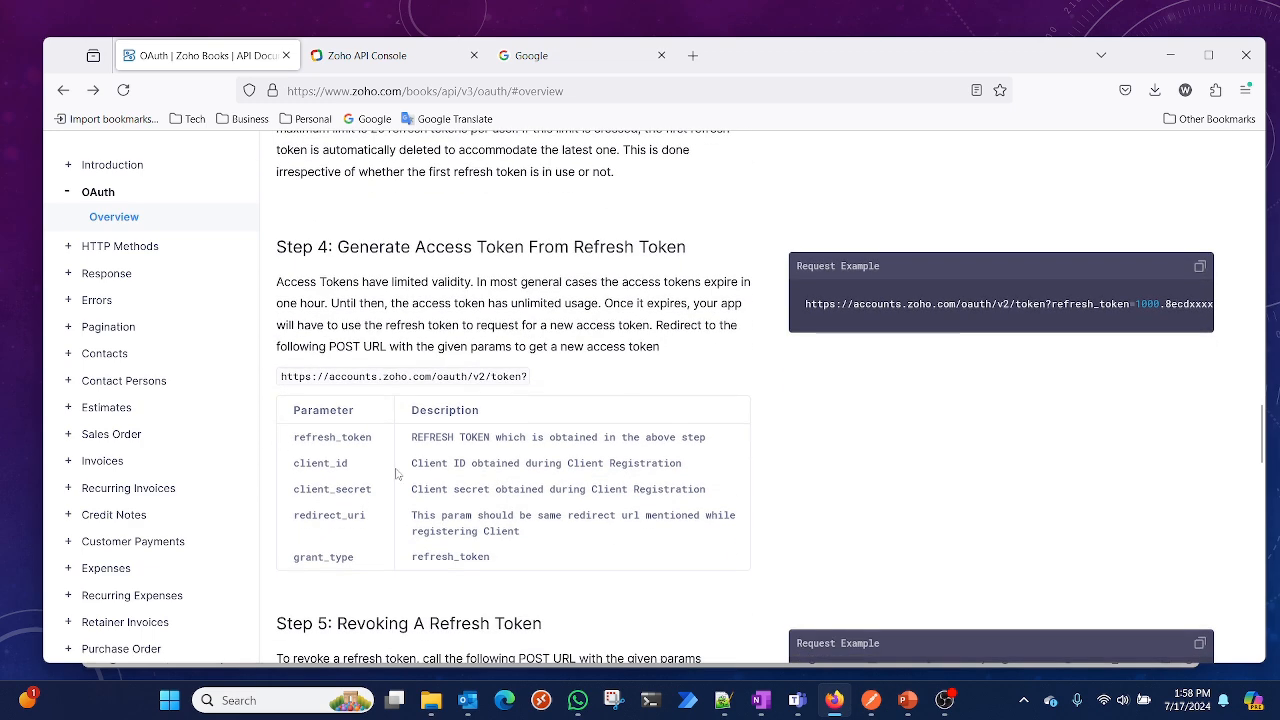
pyautogui.click(870, 703)
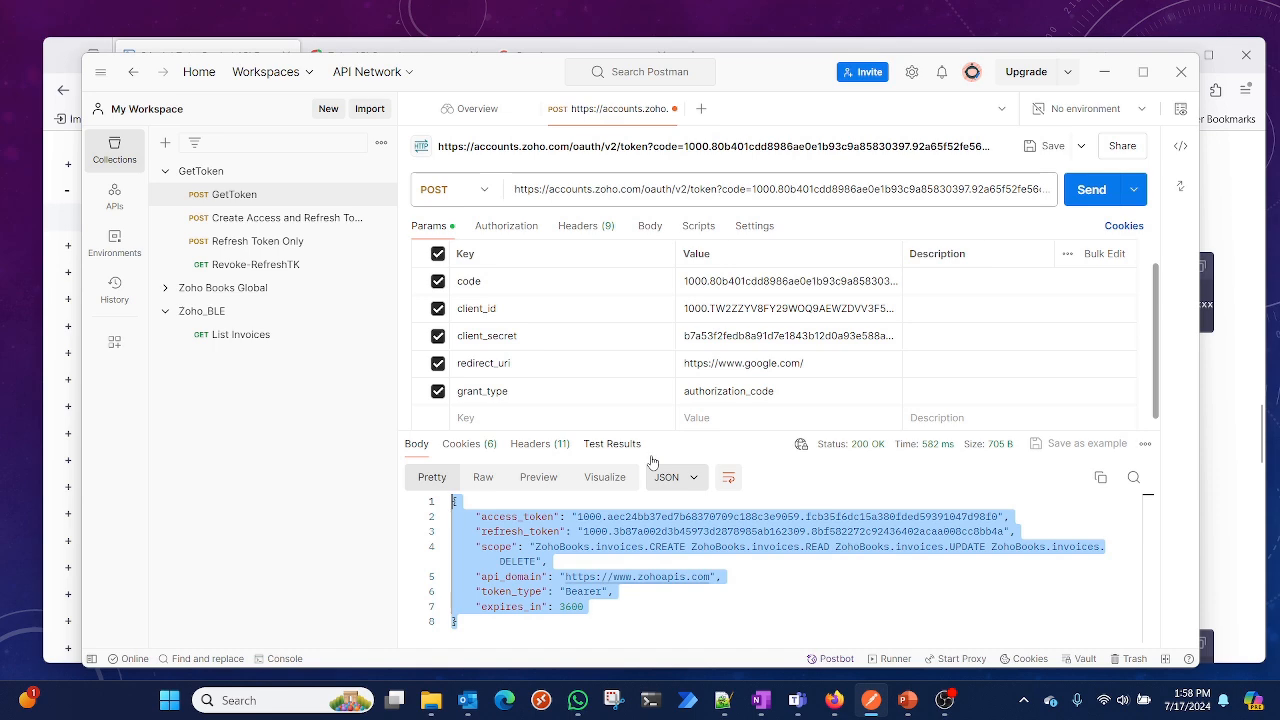
pyautogui.click(702, 108)
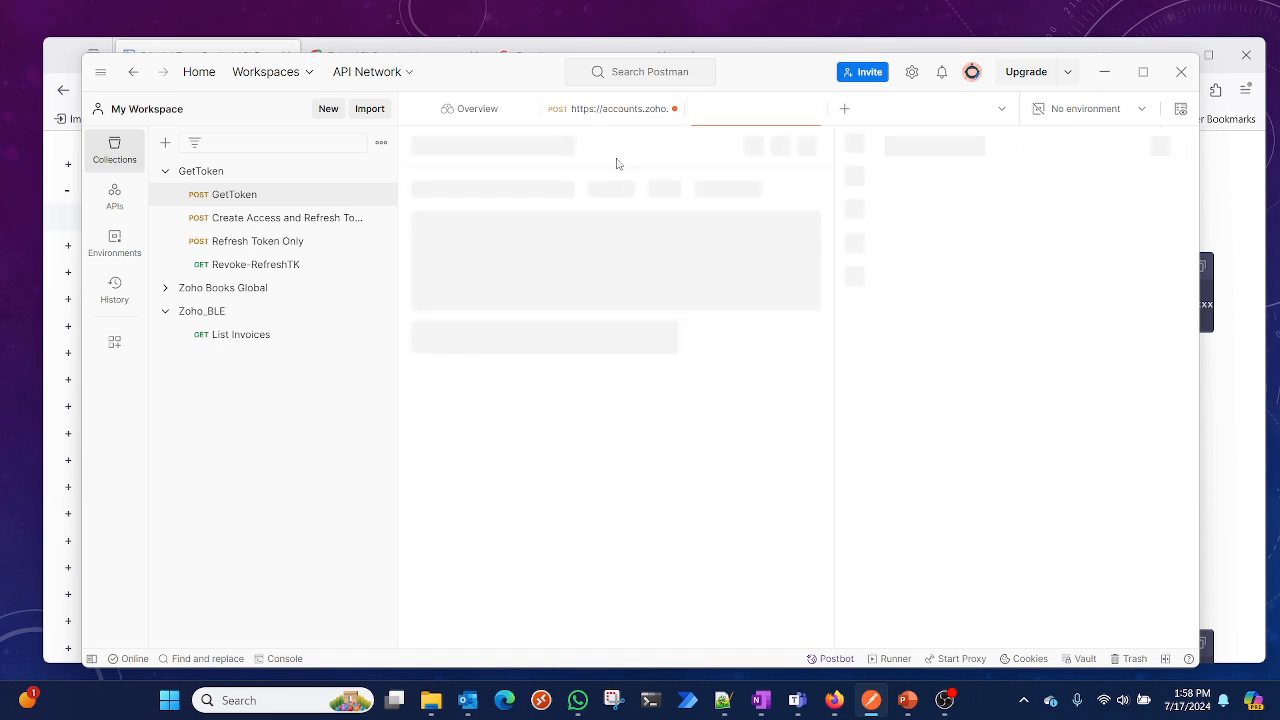
pyautogui.click(601, 188)
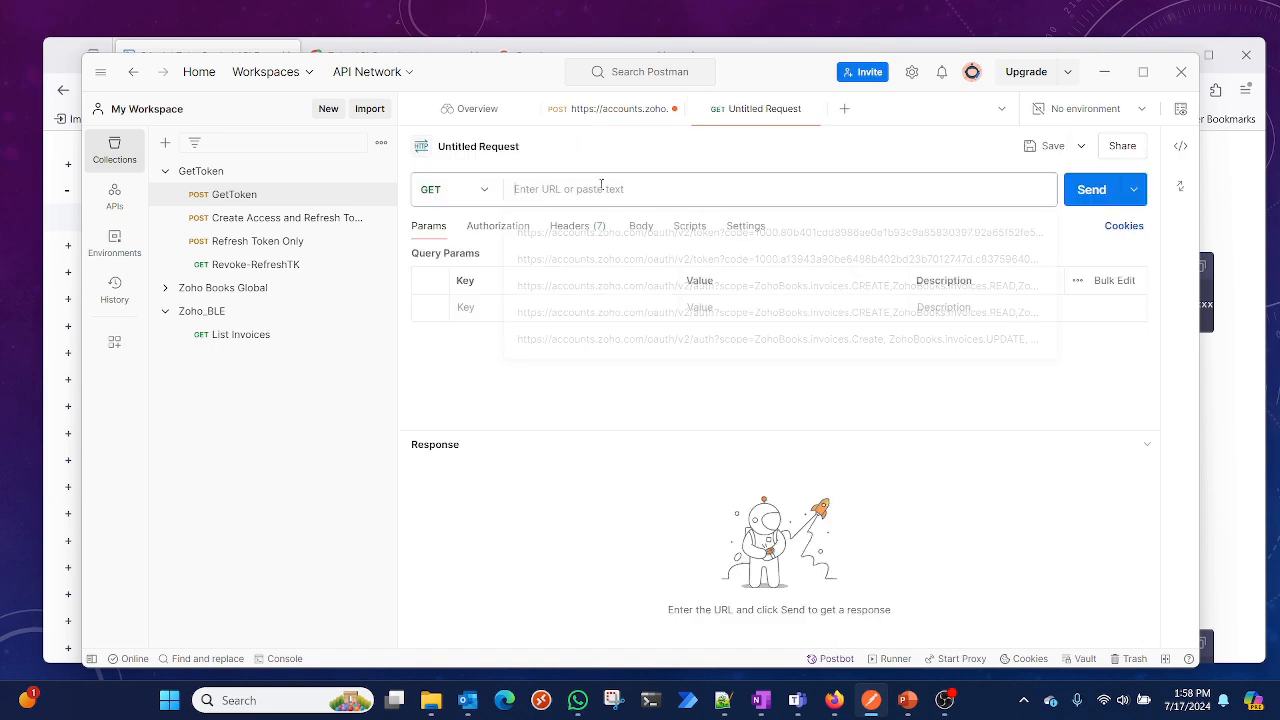
pyautogui.hotkey('ctrl', 'v')
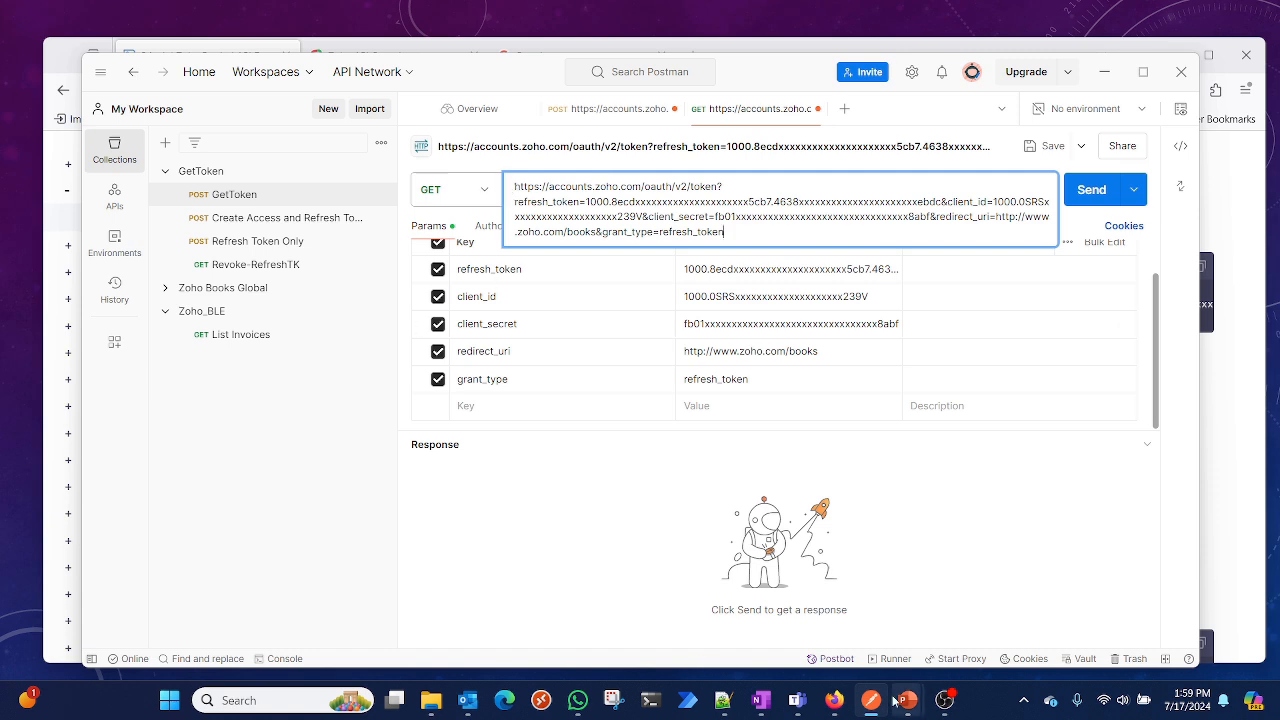
# Change the new request's method from GET to POST
pyautogui.click(470, 190)
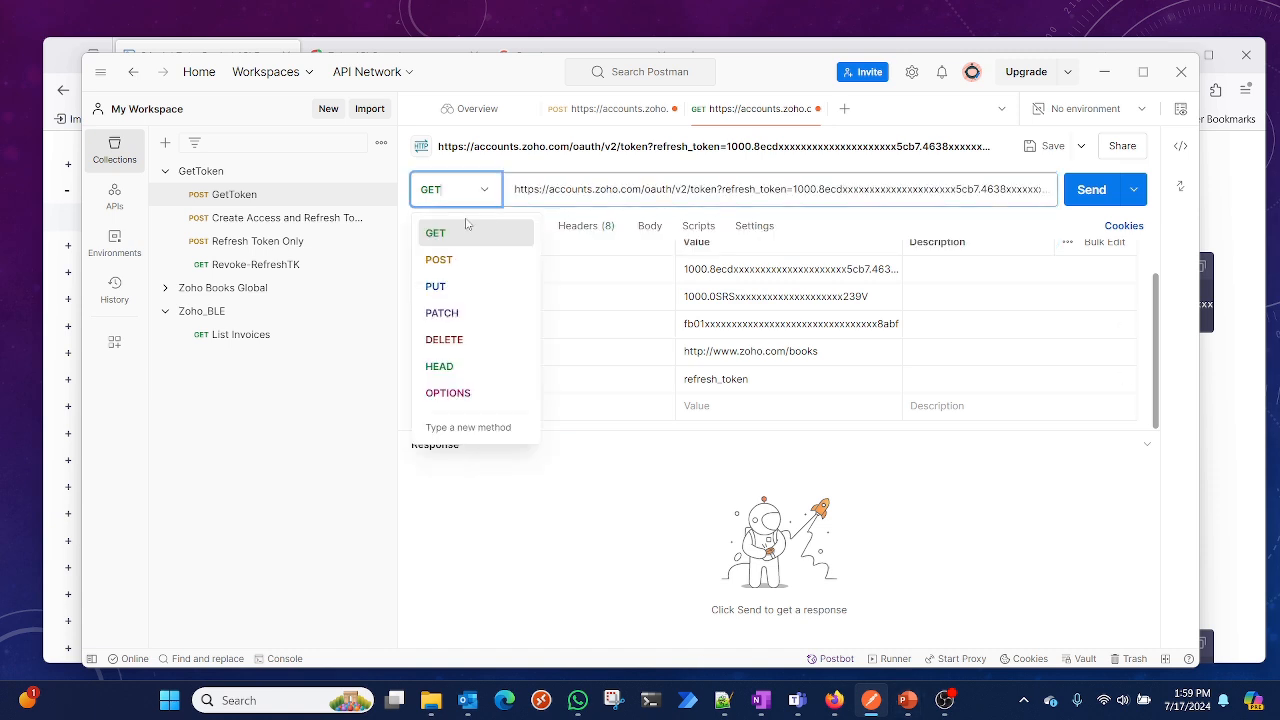
pyautogui.click(460, 260)
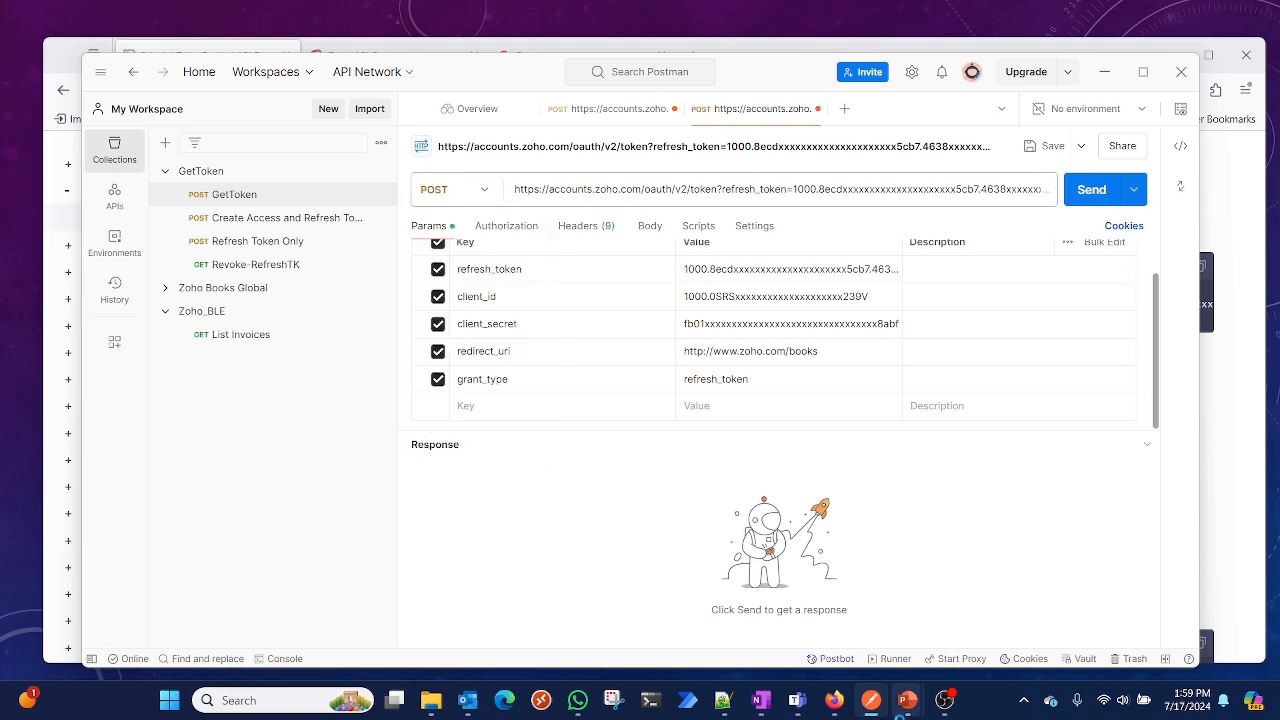
# Review the Step 3 and Step 4 parameter tables in the Zoho Books OAuth documentation and the request's query params
pyautogui.click(833, 700)
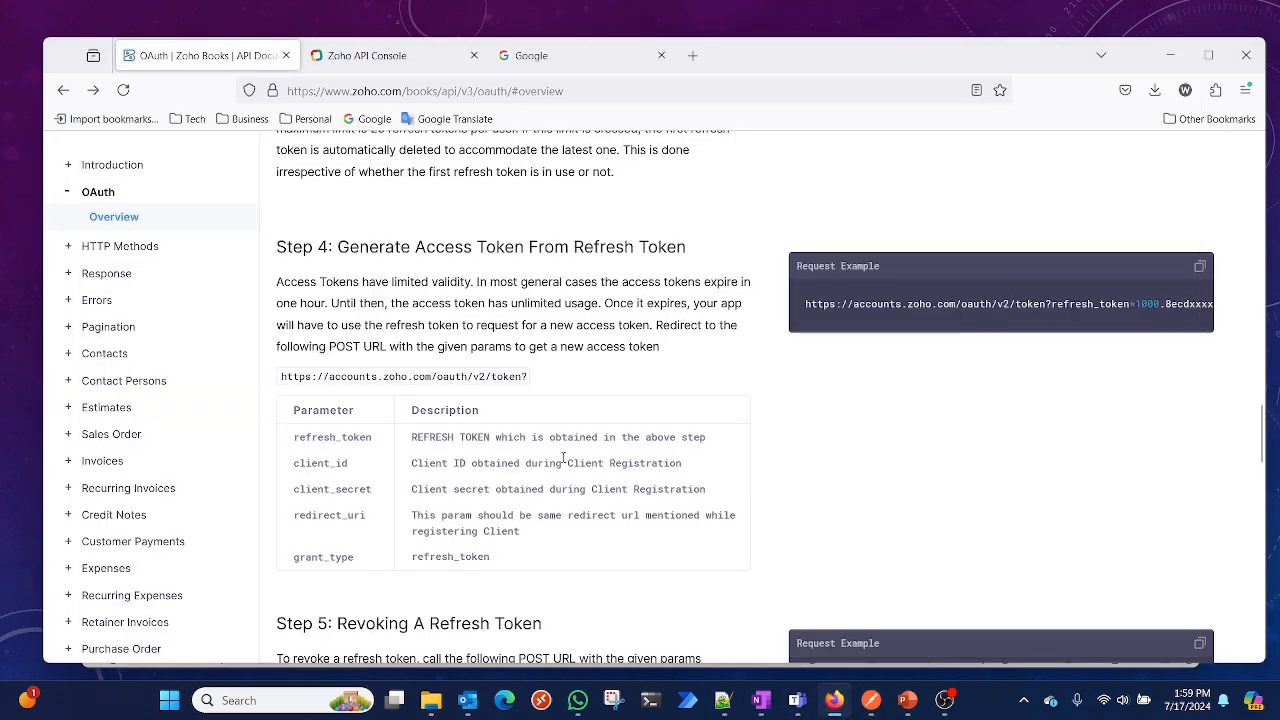
pyautogui.moveTo(329, 349); pyautogui.dragTo(387, 347)
pyautogui.scroll(5, 313, 346)
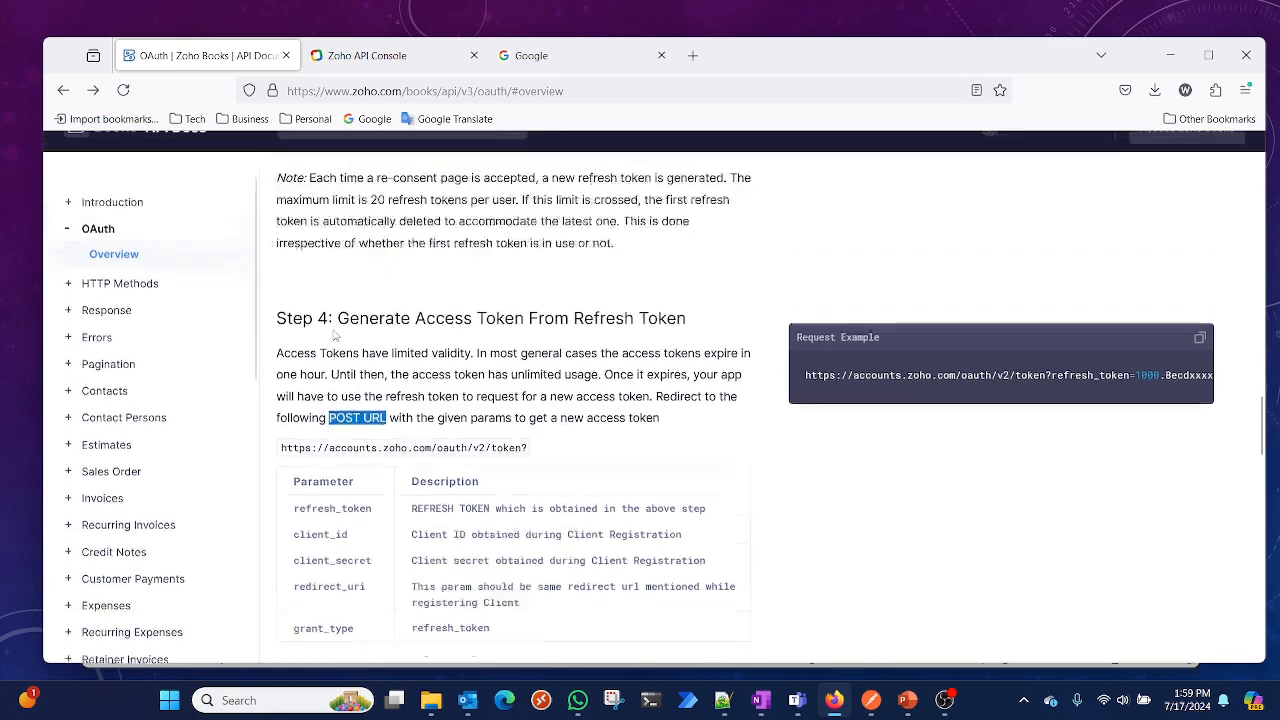
pyautogui.scroll(3, 329, 331)
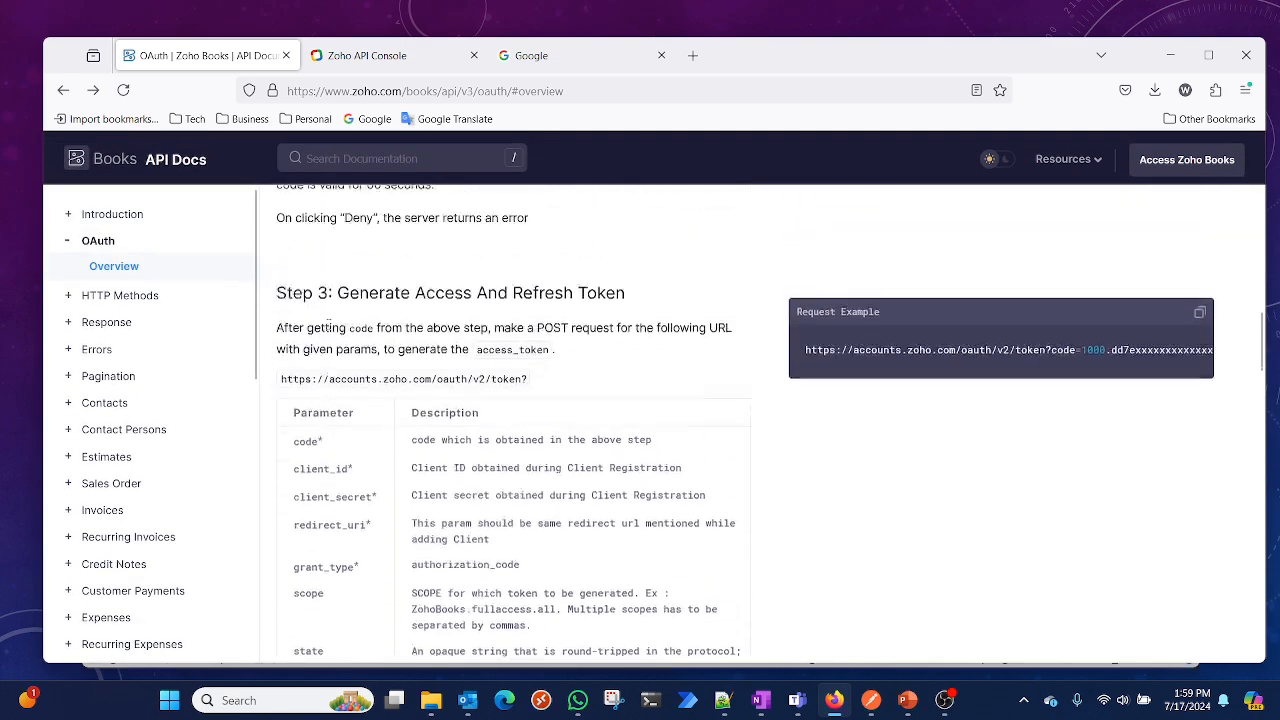
pyautogui.scroll(1, 426, 418)
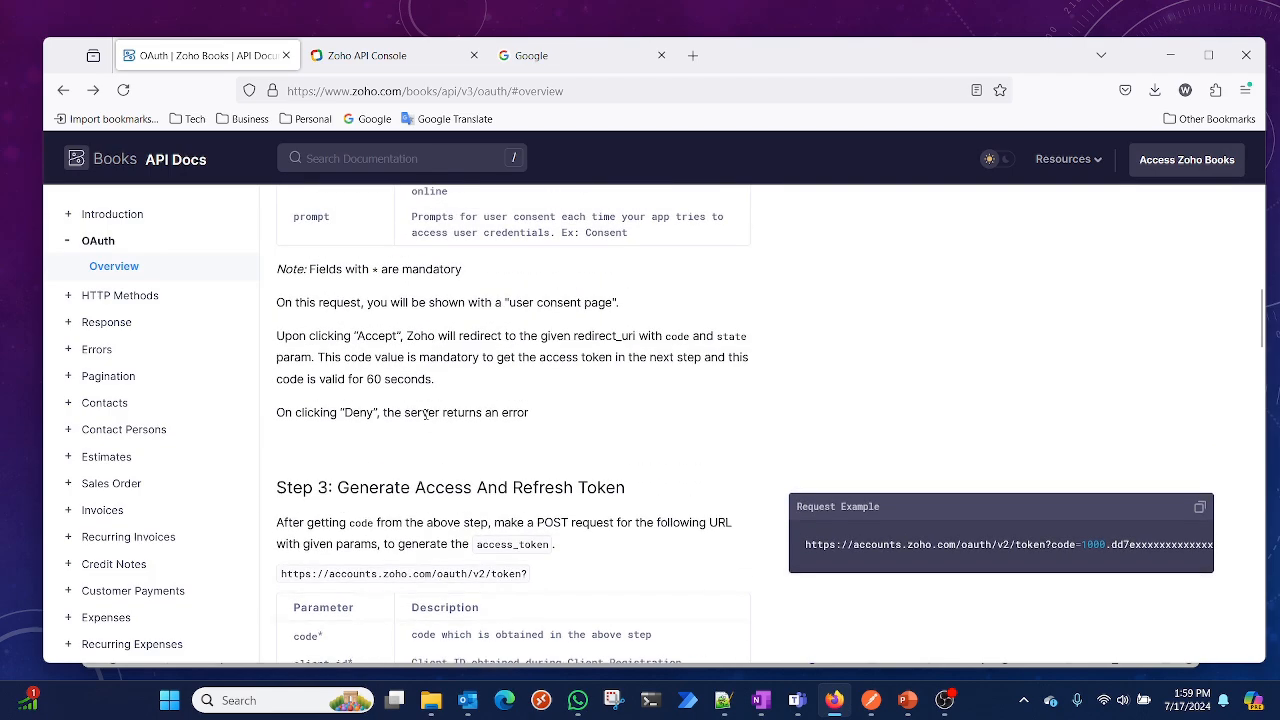
pyautogui.scroll(1, 426, 414)
pyautogui.scroll(-7, 426, 414)
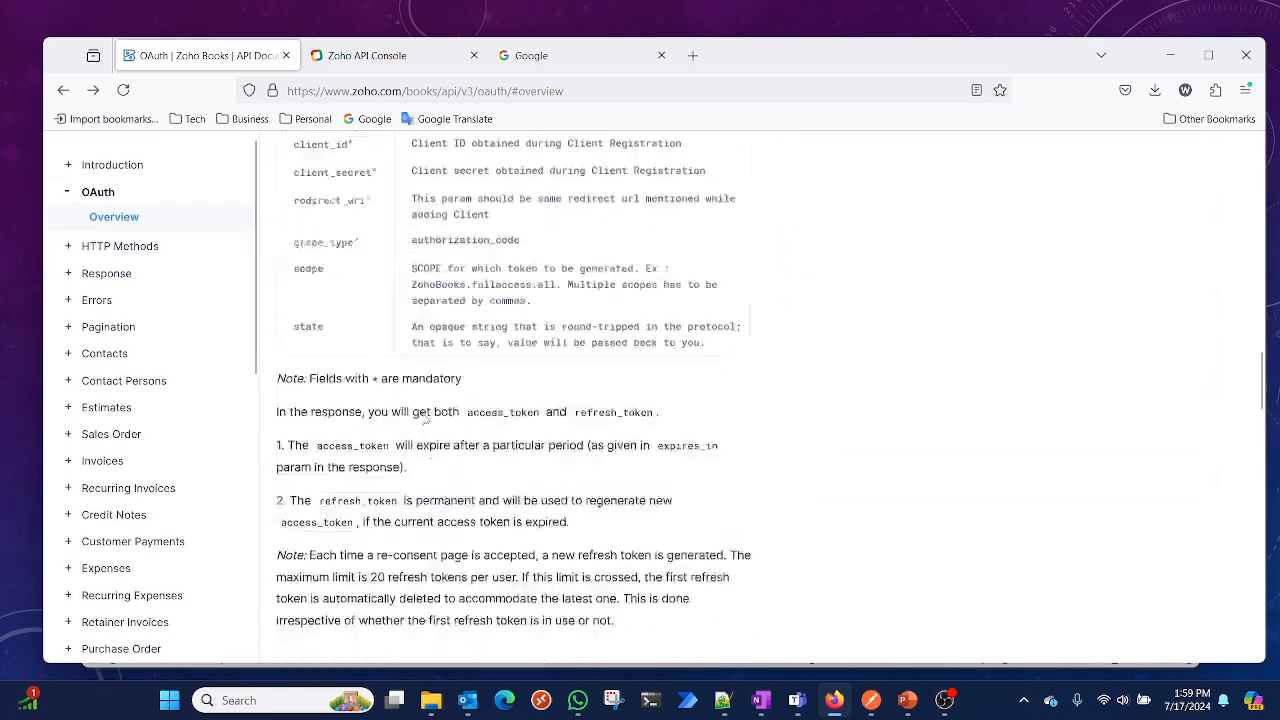
pyautogui.scroll(-4, 426, 420)
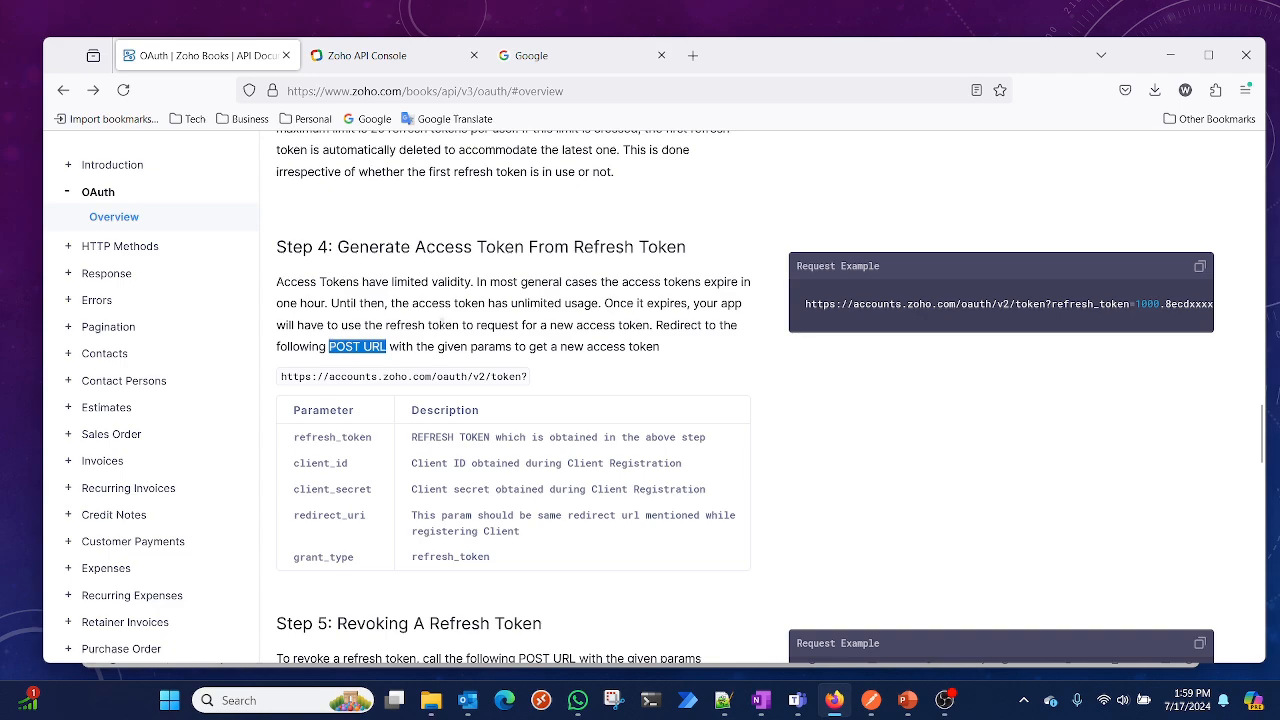
pyautogui.scroll(7, 442, 320)
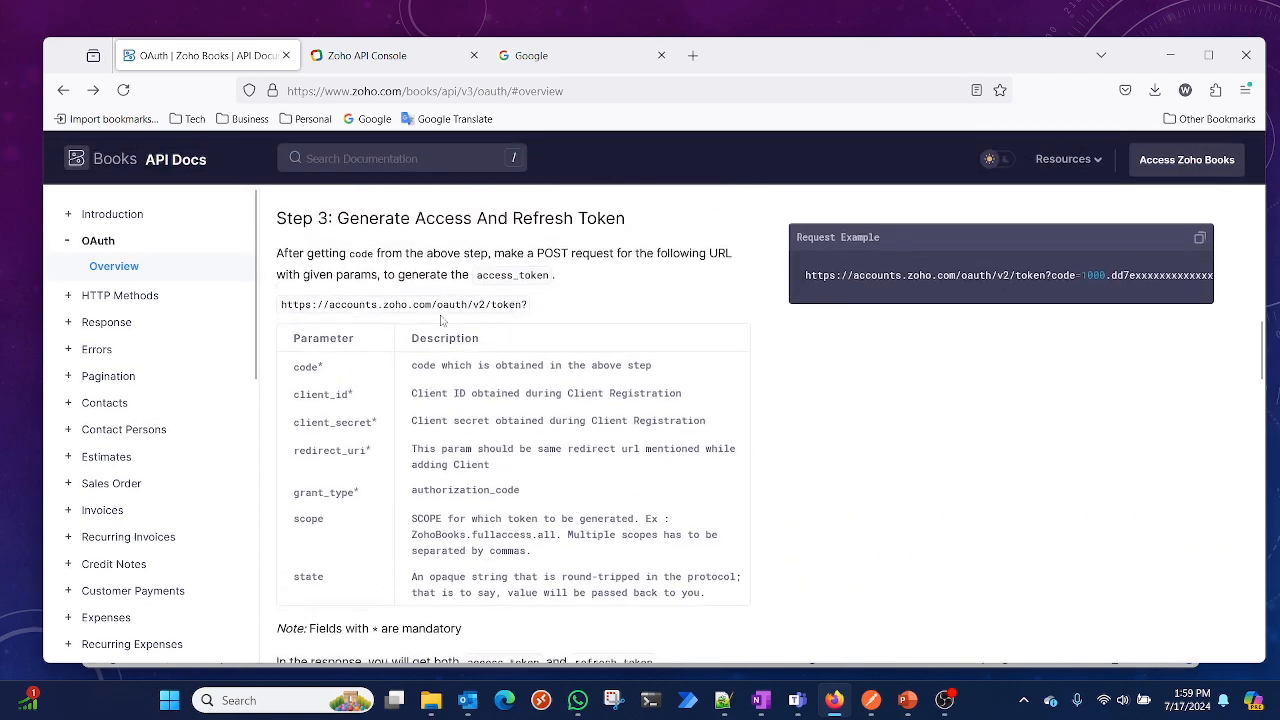
pyautogui.scroll(1, 442, 320)
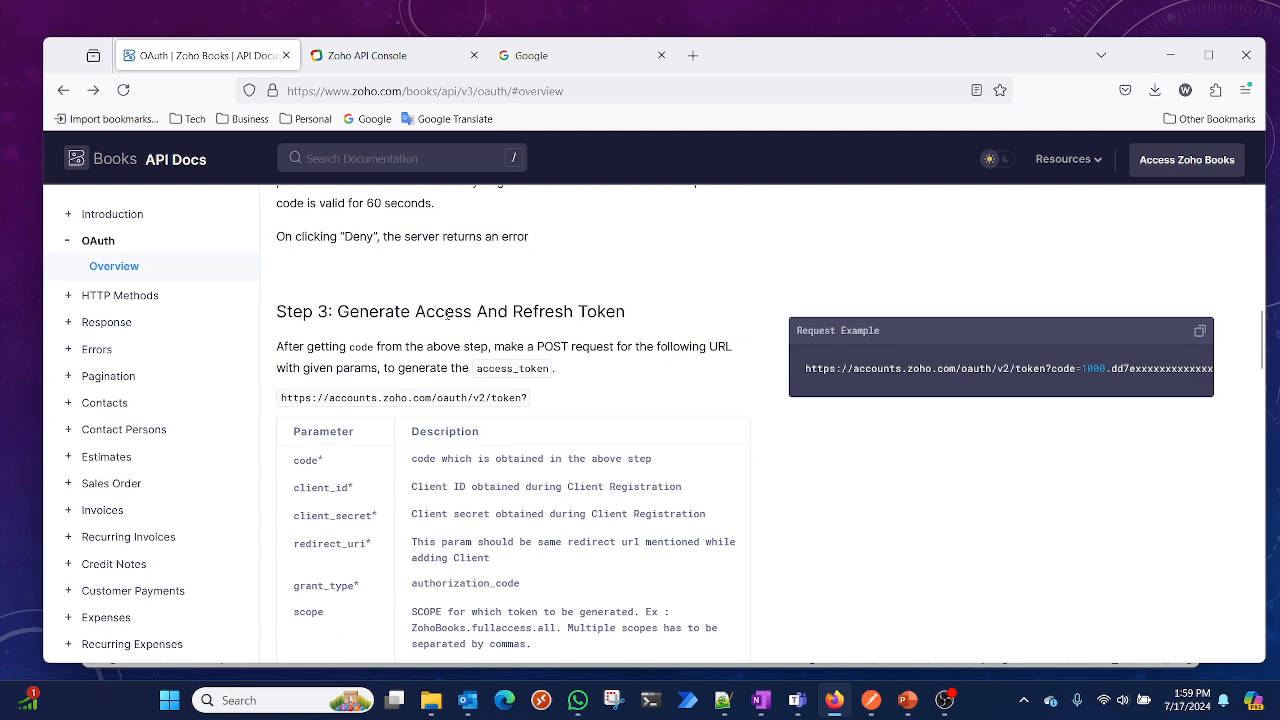
pyautogui.moveTo(537, 346); pyautogui.dragTo(592, 347)
pyautogui.scroll(-8, 599, 376)
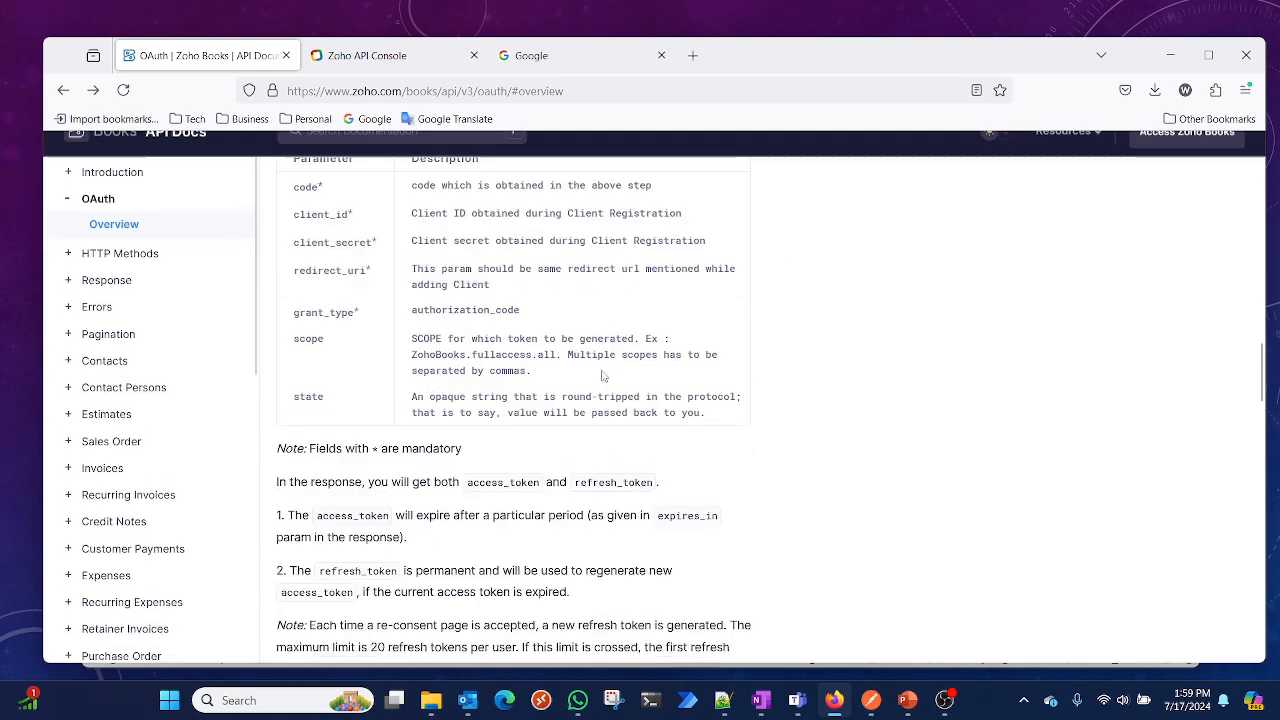
pyautogui.scroll(-3, 599, 376)
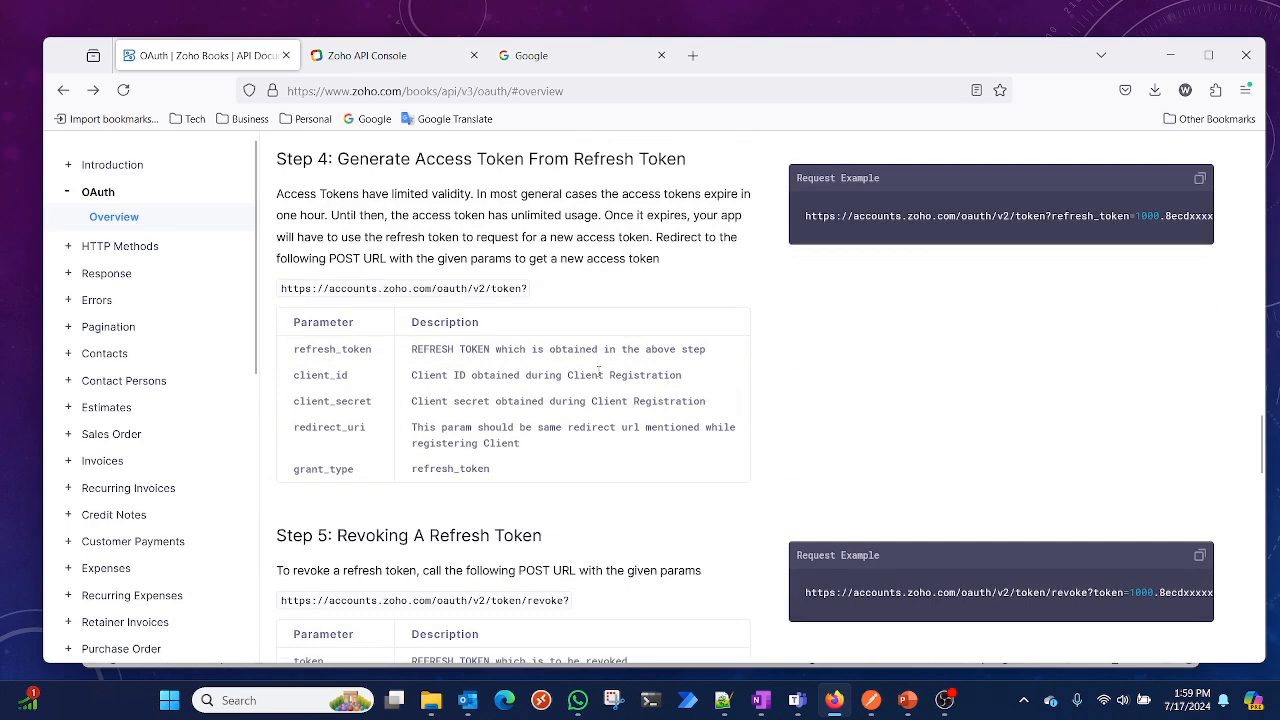
pyautogui.click(871, 700)
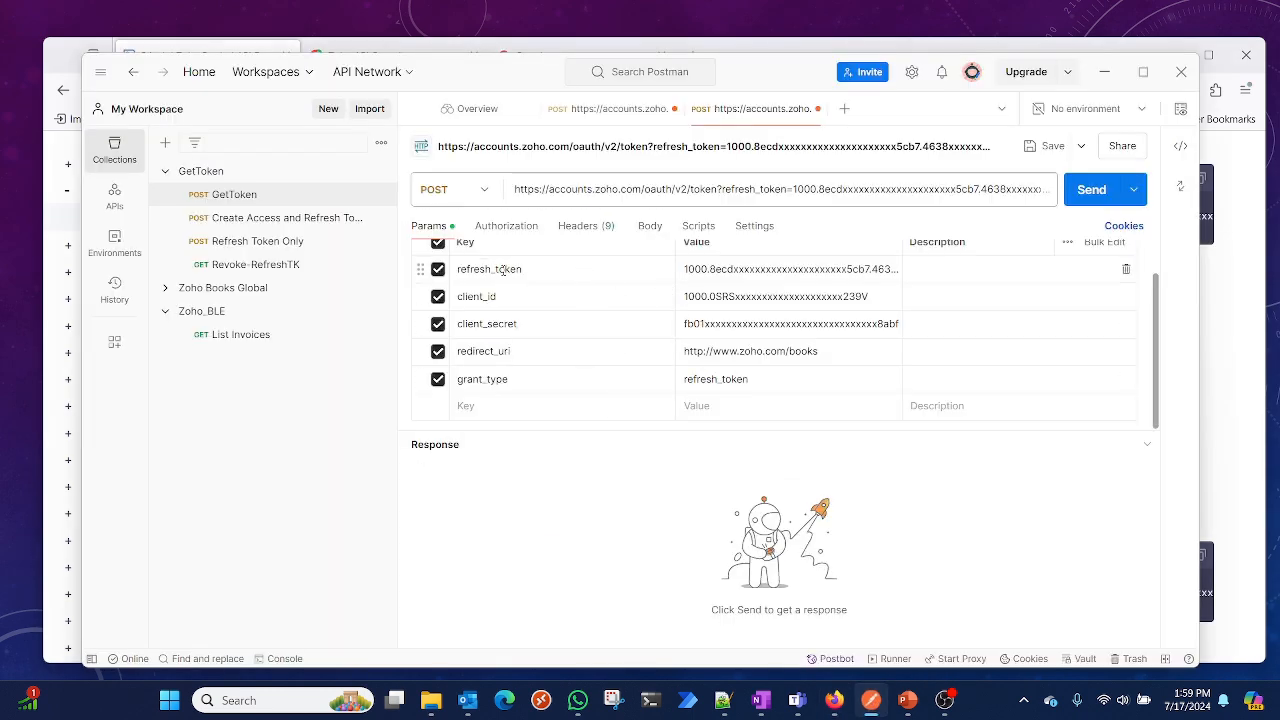
pyautogui.scroll(1, 737, 270)
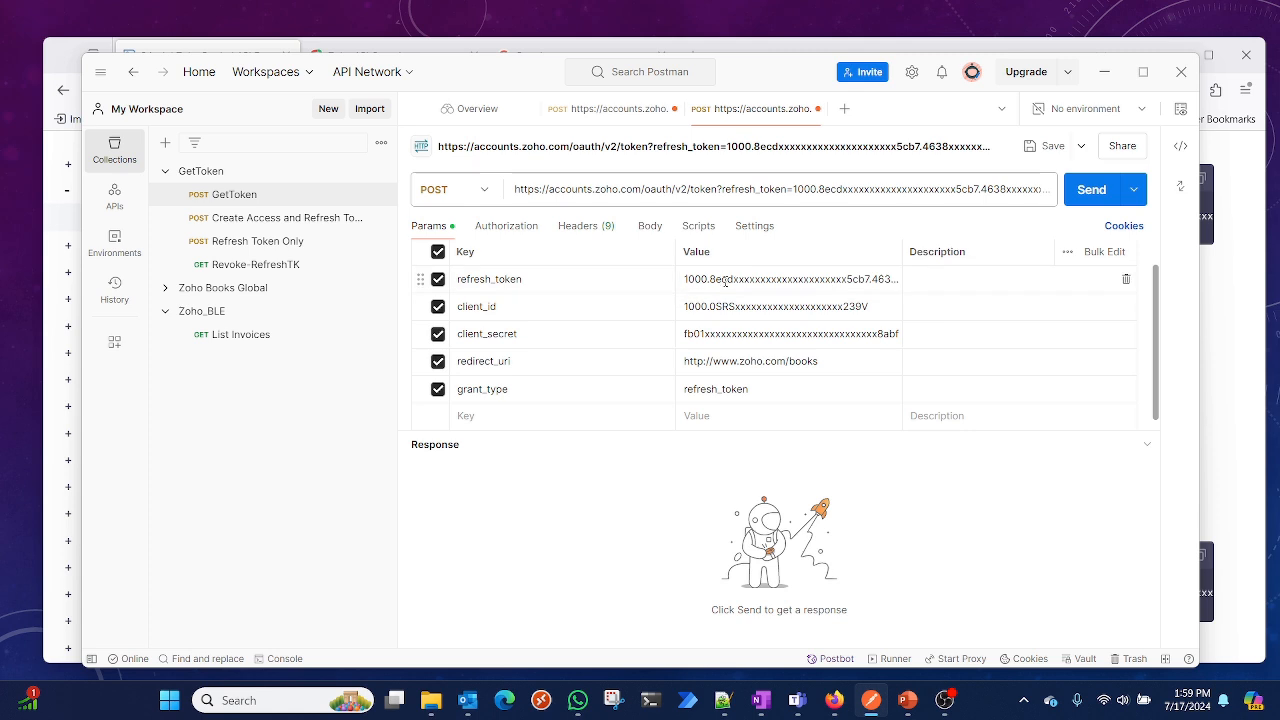
pyautogui.tripleClick(726, 282)
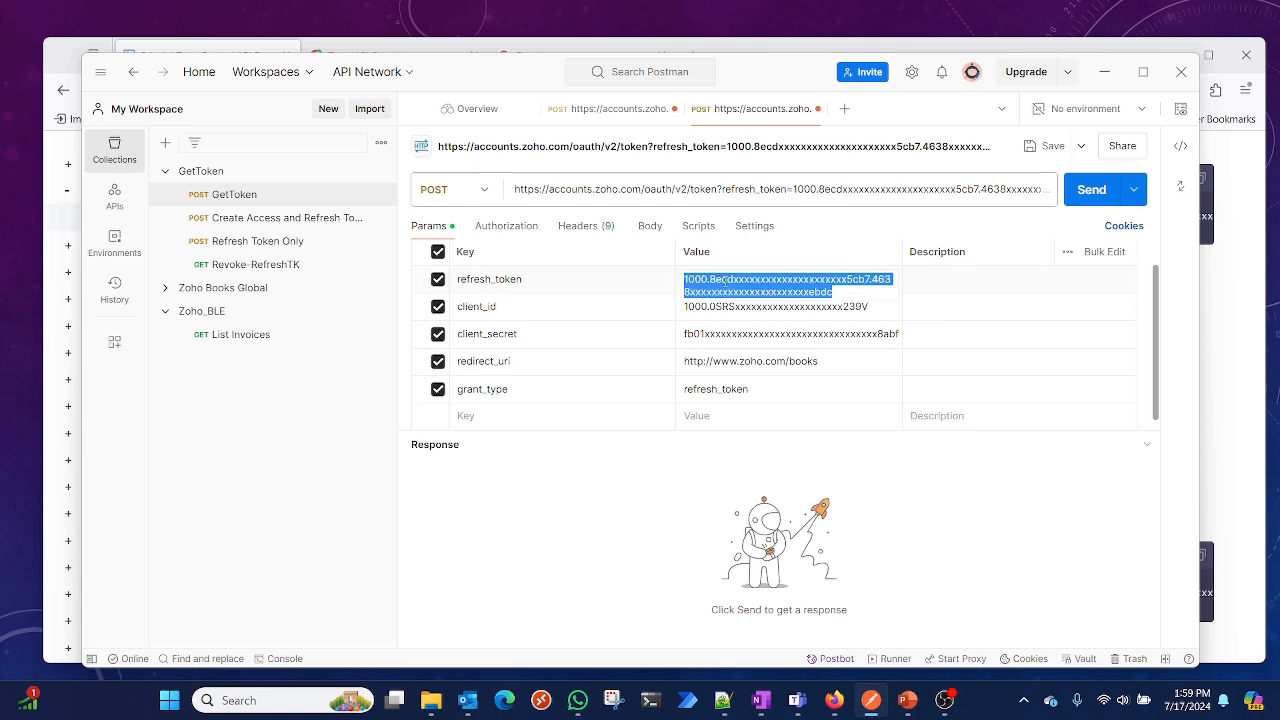
pyautogui.click(549, 315)
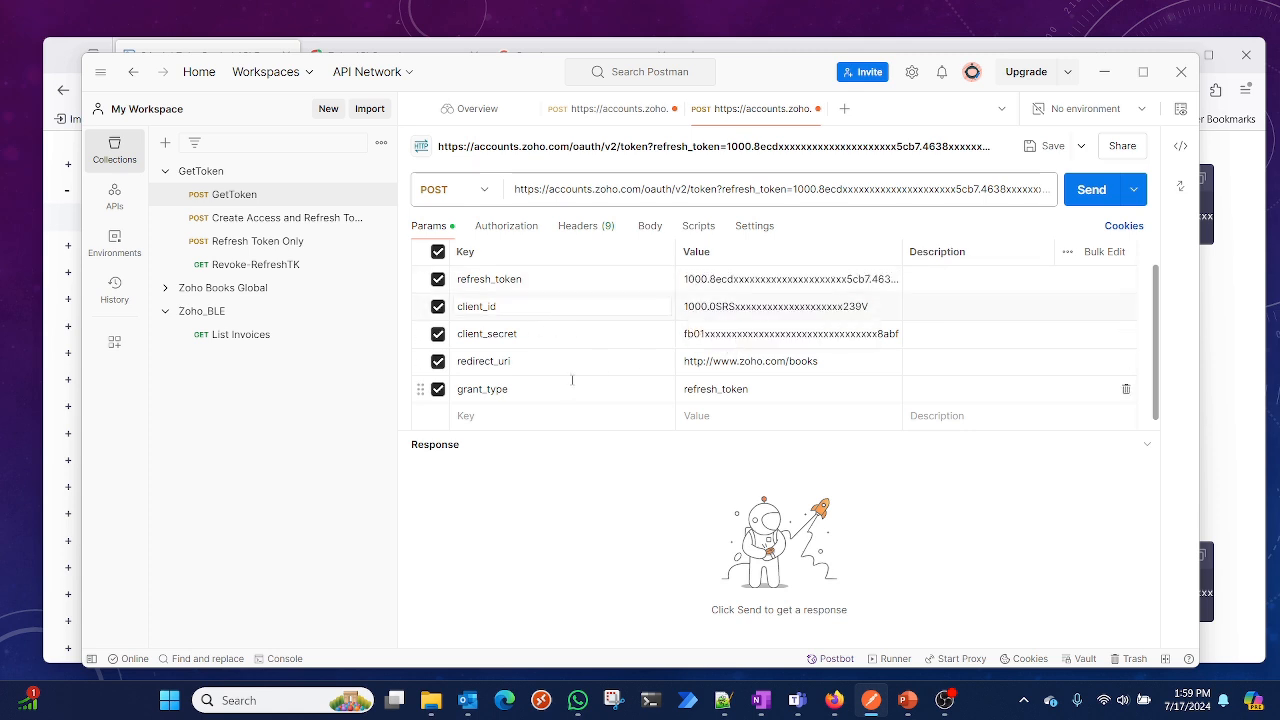
pyautogui.scroll(-1, 760, 390)
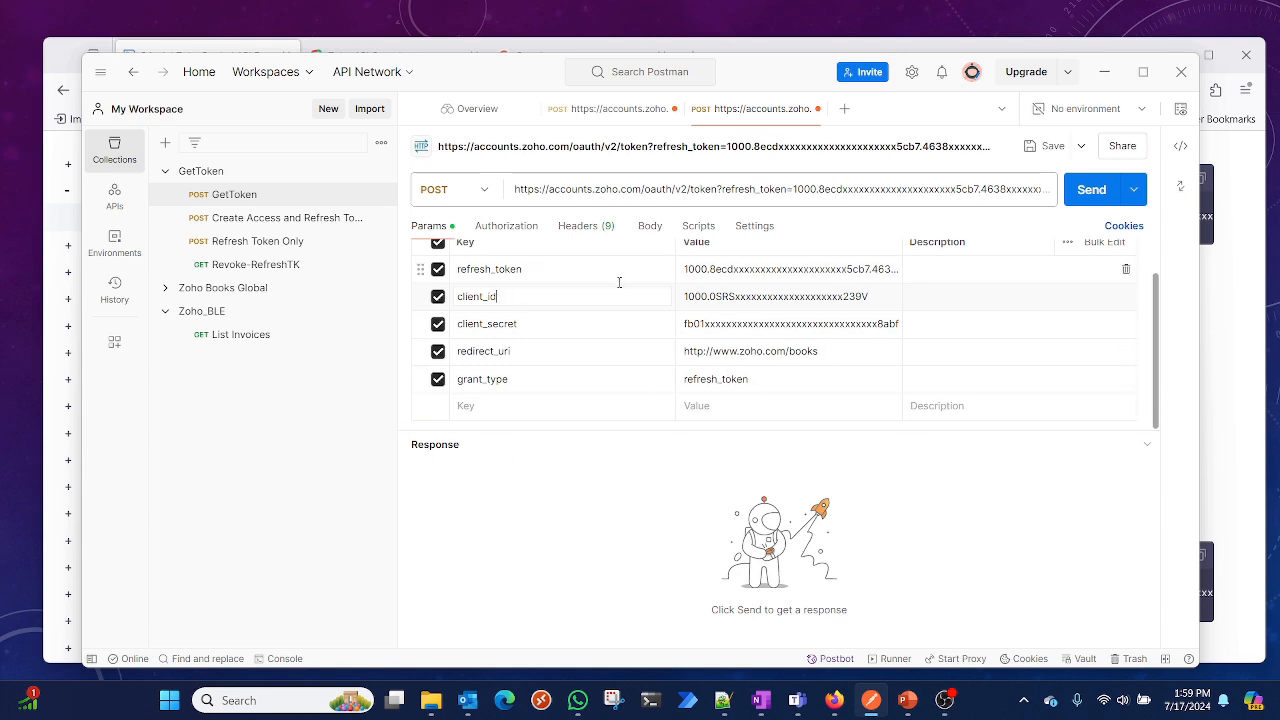
# Select and copy the Client ID value from the notes
pyautogui.click(723, 700)
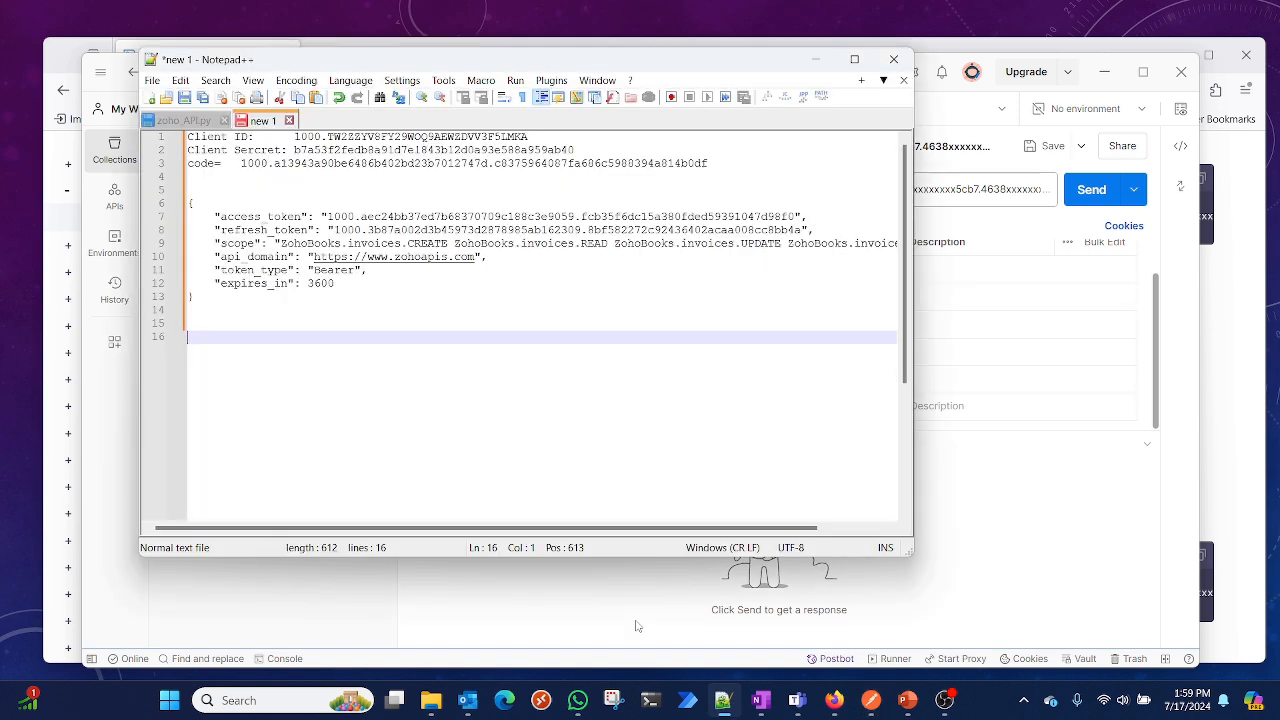
pyautogui.click(241, 163)
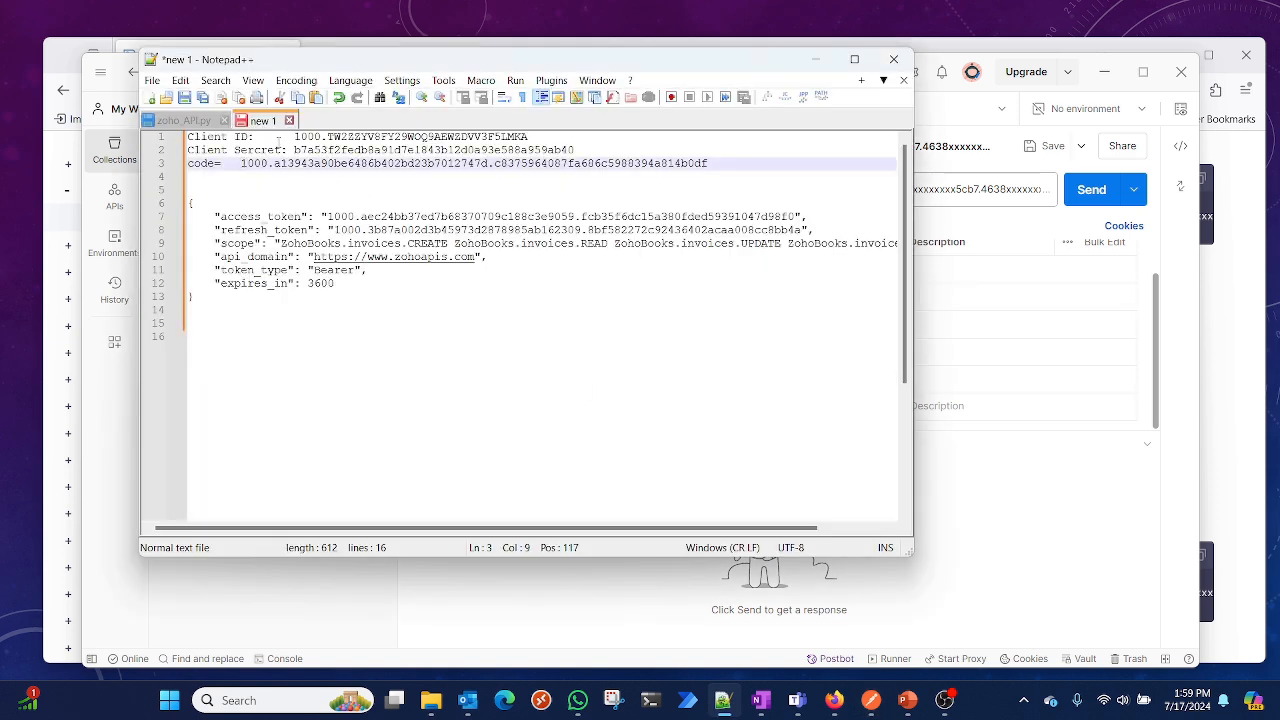
pyautogui.moveTo(296, 137); pyautogui.dragTo(529, 137)
pyautogui.hotkey('ctrl', 'c')
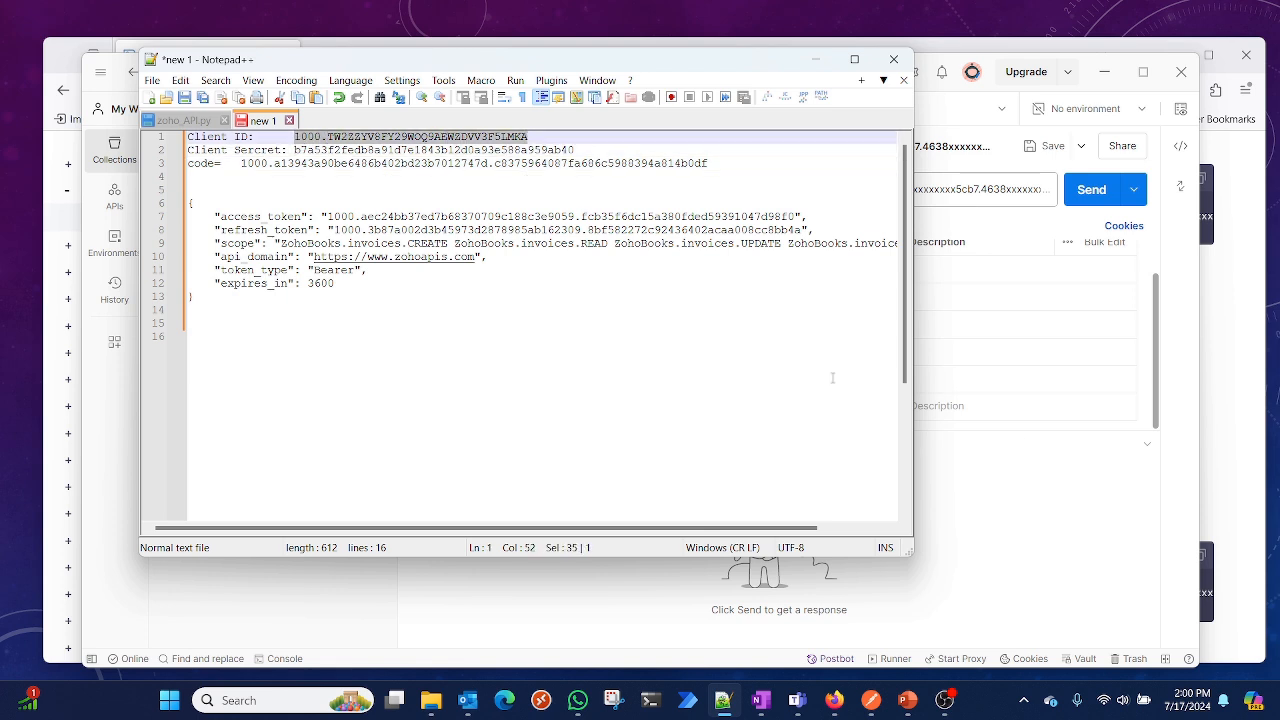
# Clear the client_secret query parameter's value in the refresh-token request
pyautogui.click(1195, 376)
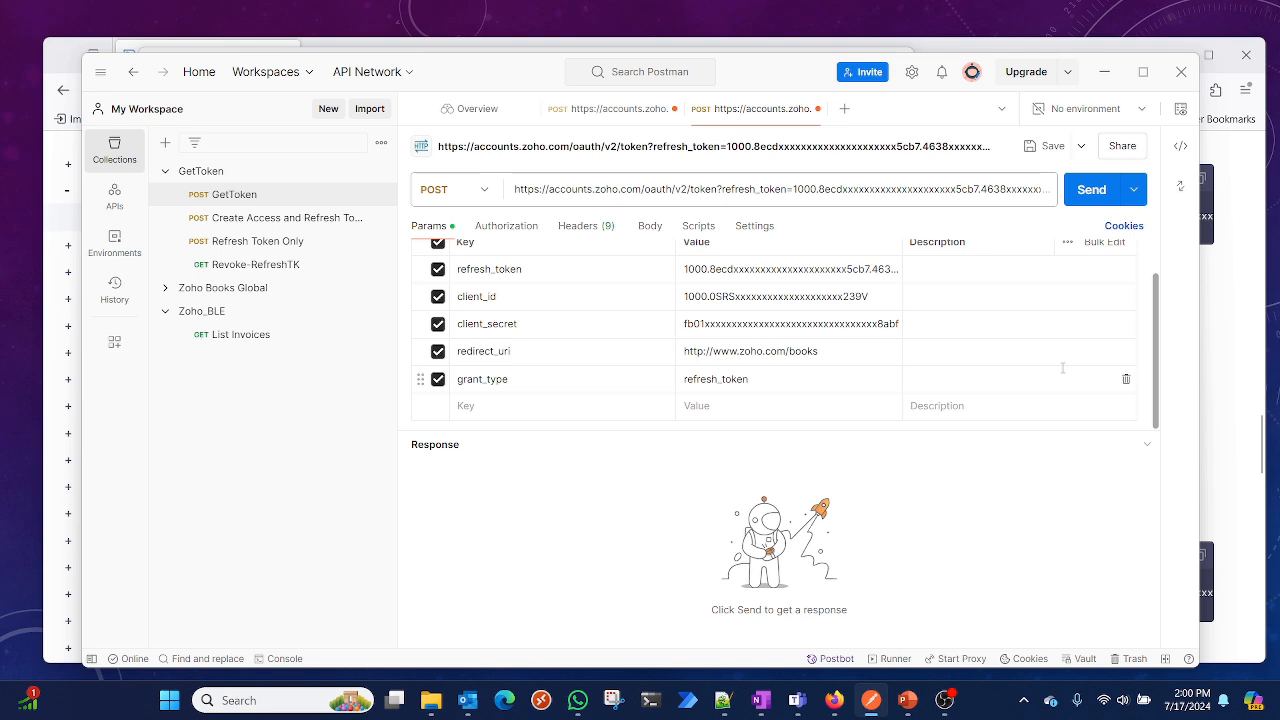
pyautogui.scroll(2, 730, 290)
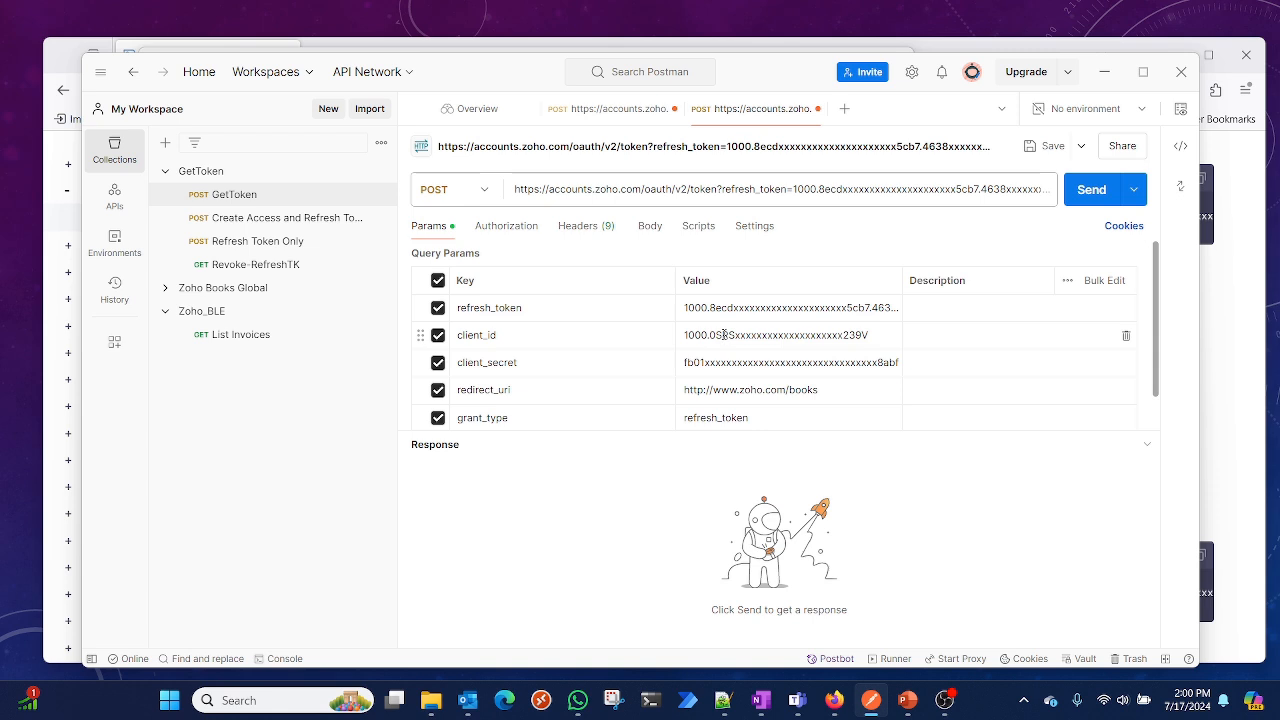
pyautogui.scroll(-1, 724, 335)
pyautogui.click(724, 335)
pyautogui.moveTo(716, 343); pyautogui.dragTo(686, 352)
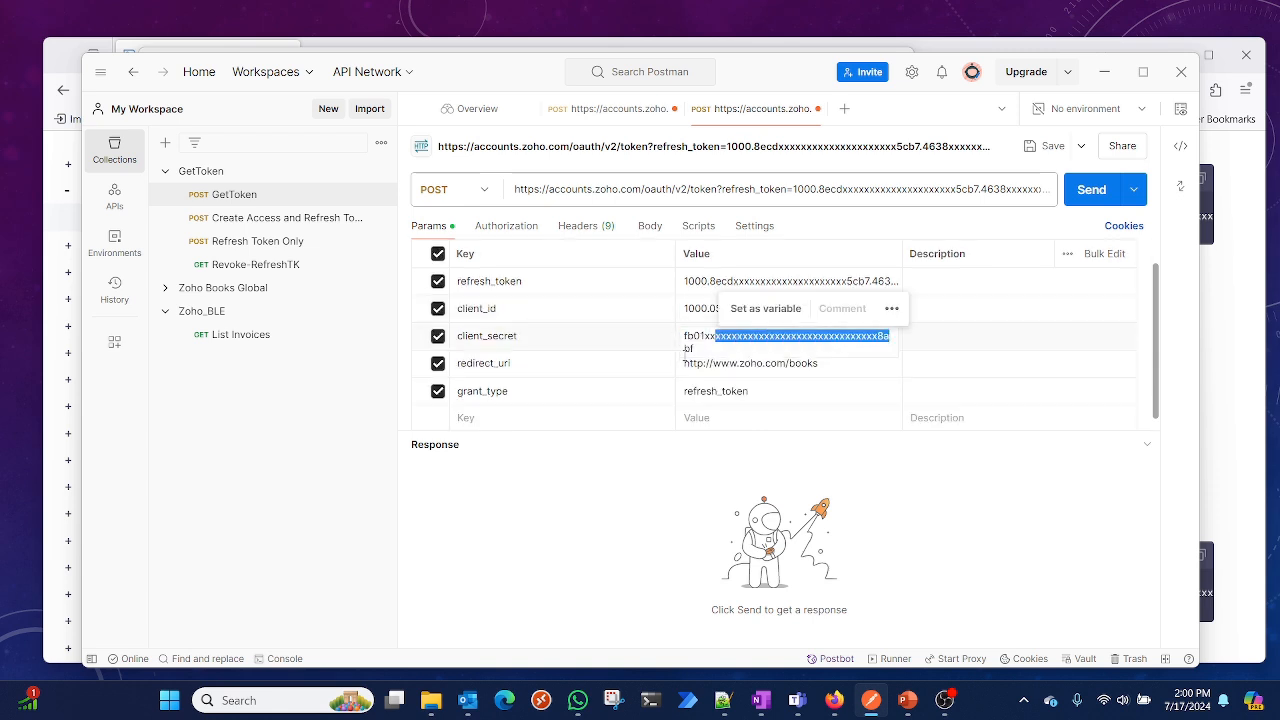
pyautogui.press('BackSpace')
pyautogui.press('BackSpace')
pyautogui.press('BackSpace')
pyautogui.press('BackSpace')
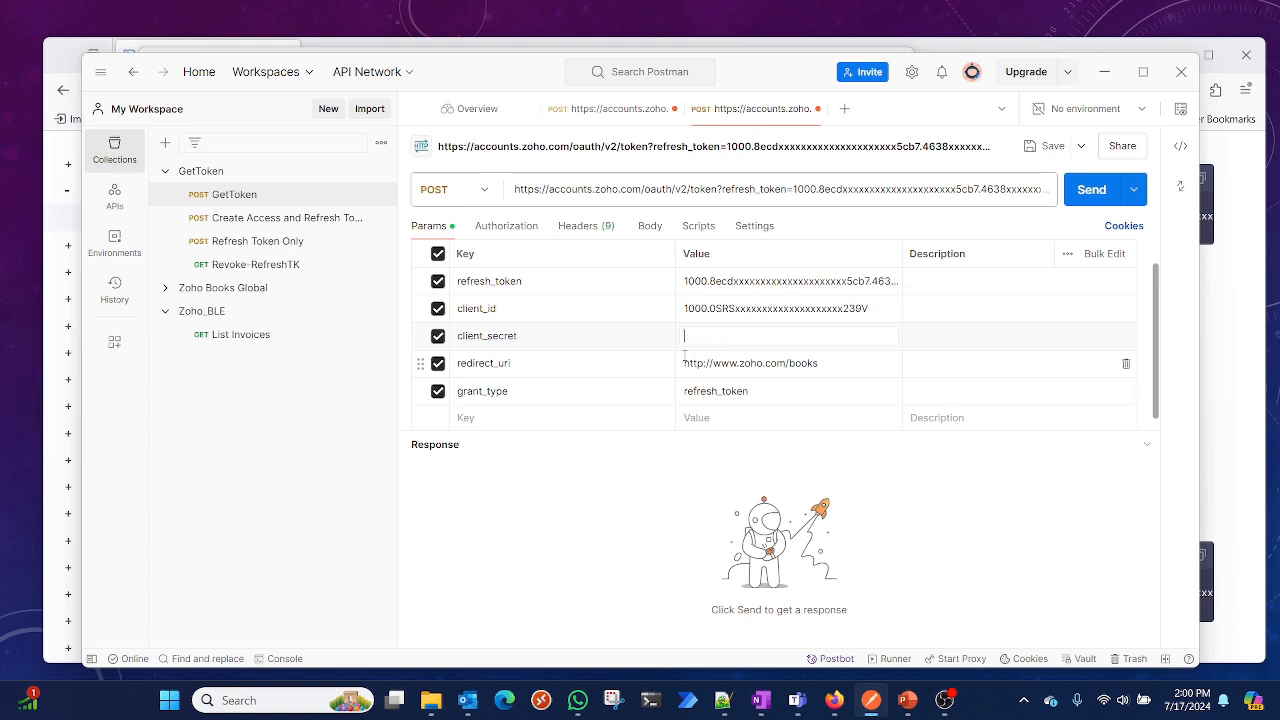
# Replace the client_id parameter's value with the copied Client ID
pyautogui.click(723, 703)
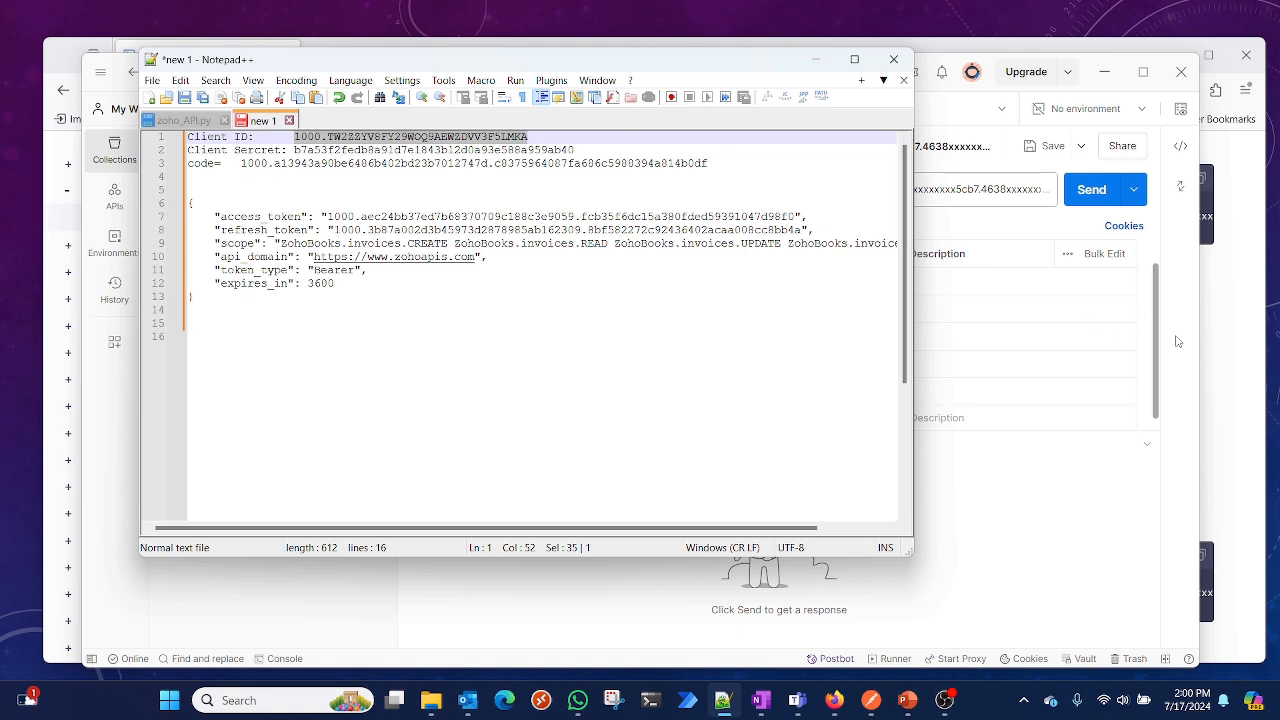
pyautogui.click(1130, 344)
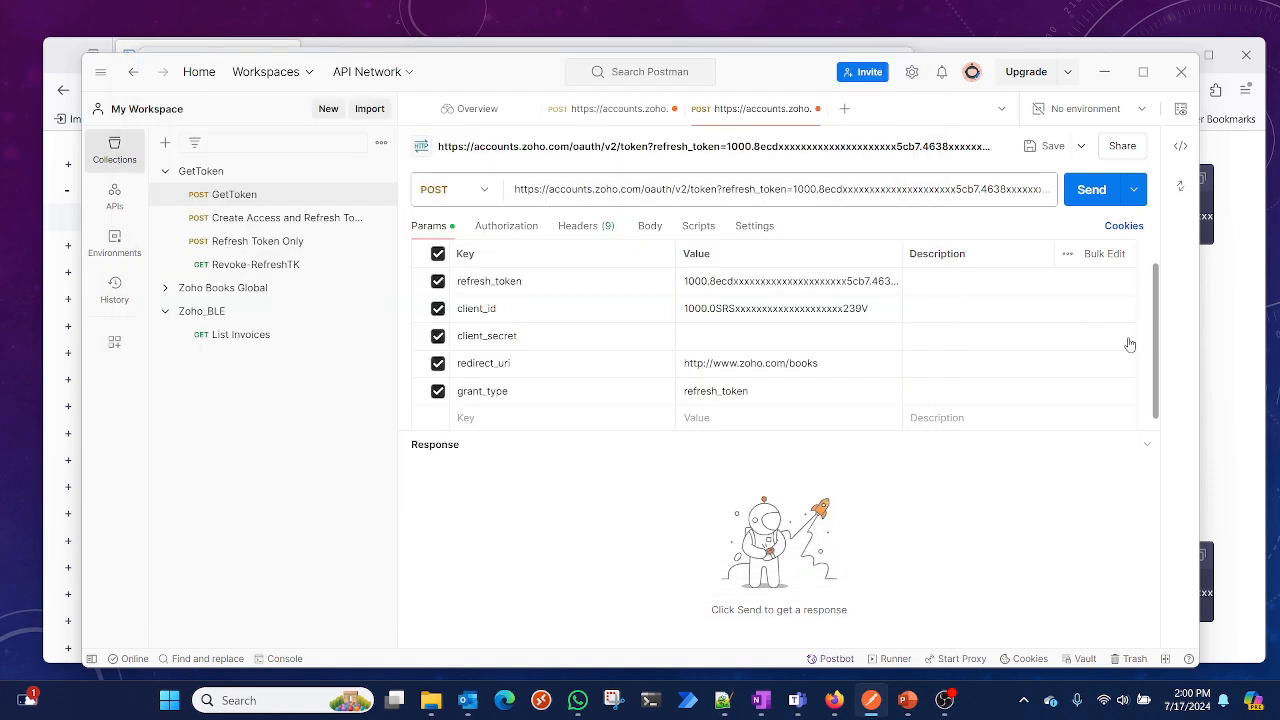
pyautogui.click(749, 308)
pyautogui.hotkey('ctrl', 'a')
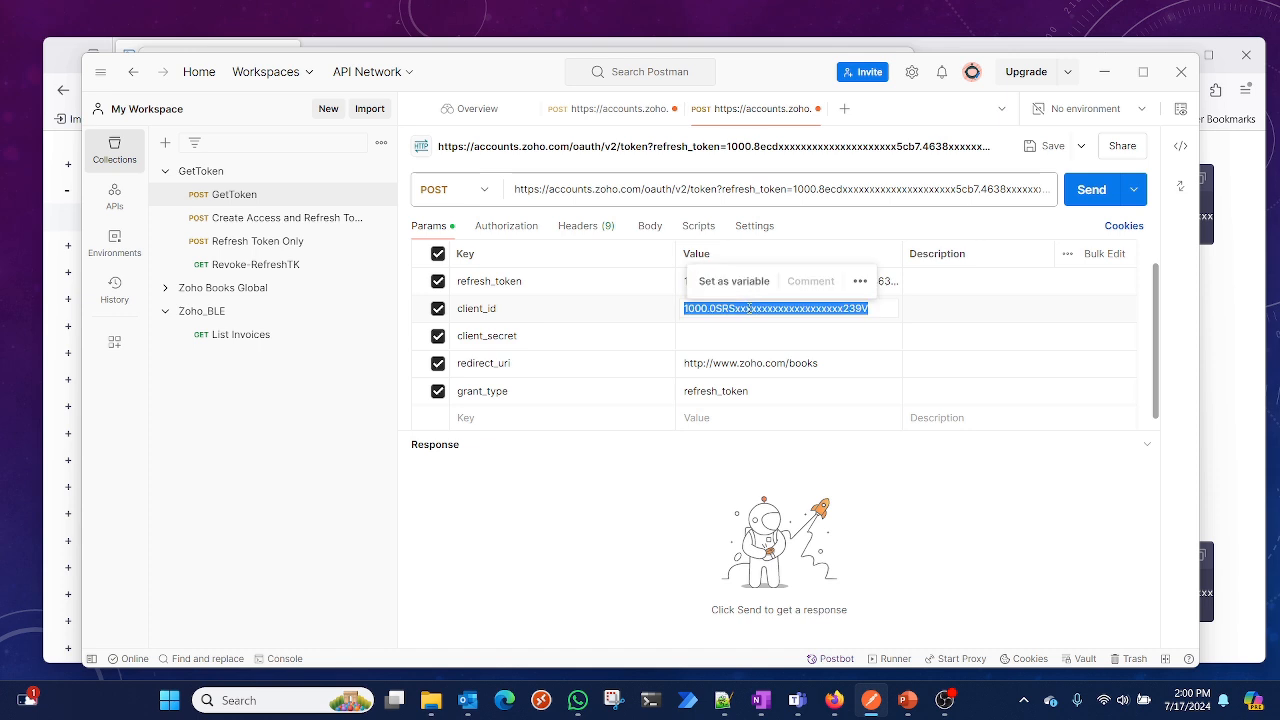
pyautogui.hotkey('ctrl', 'v')
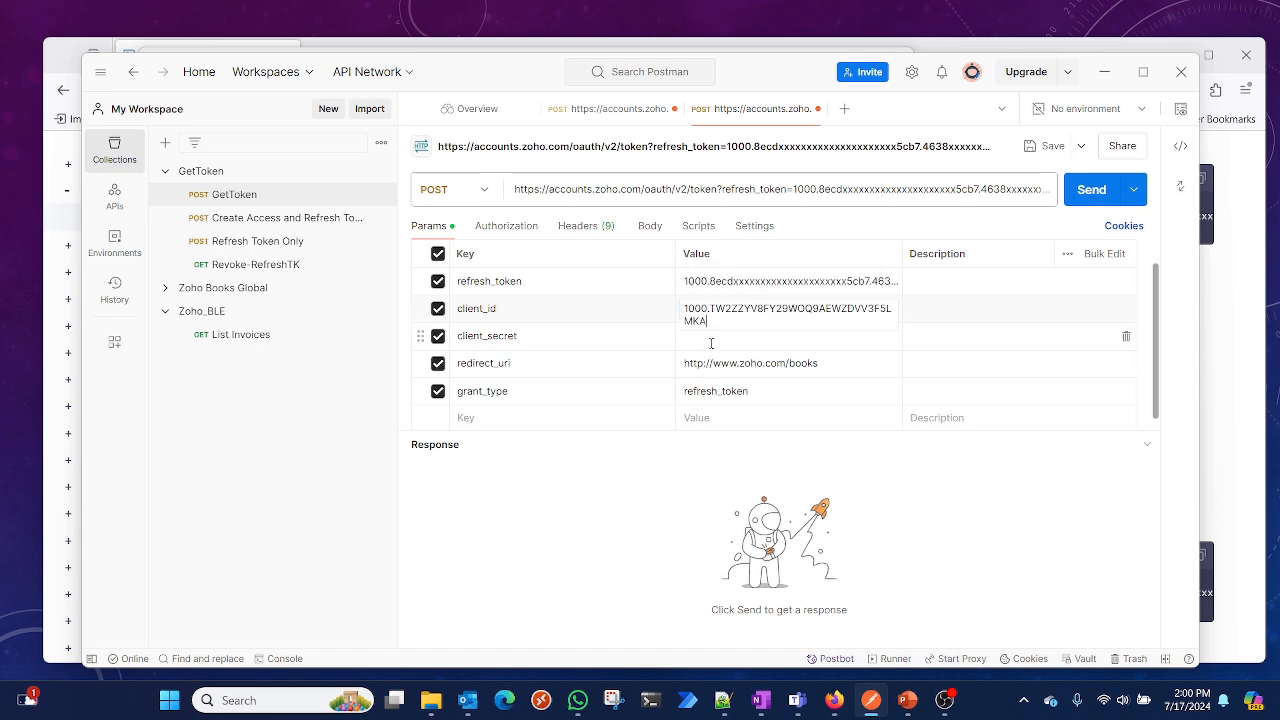
# Select and copy the Client Secret value from the notes
pyautogui.click(711, 343)
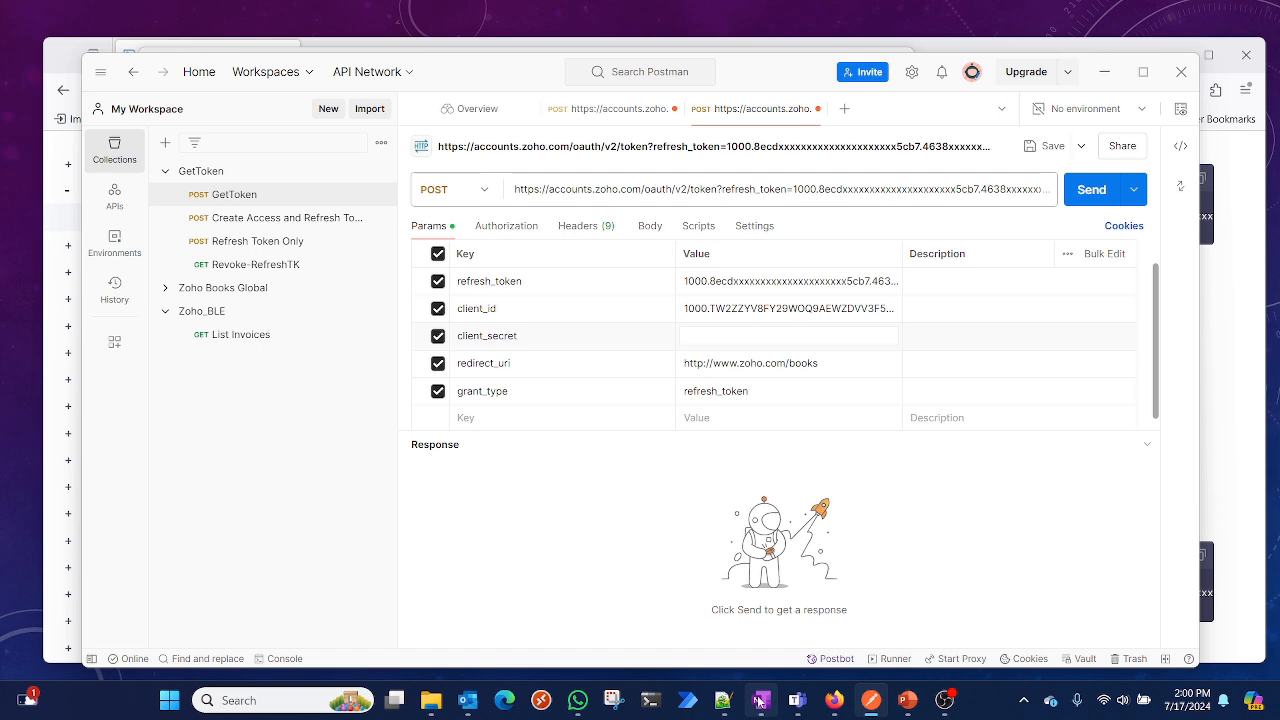
pyautogui.click(723, 700)
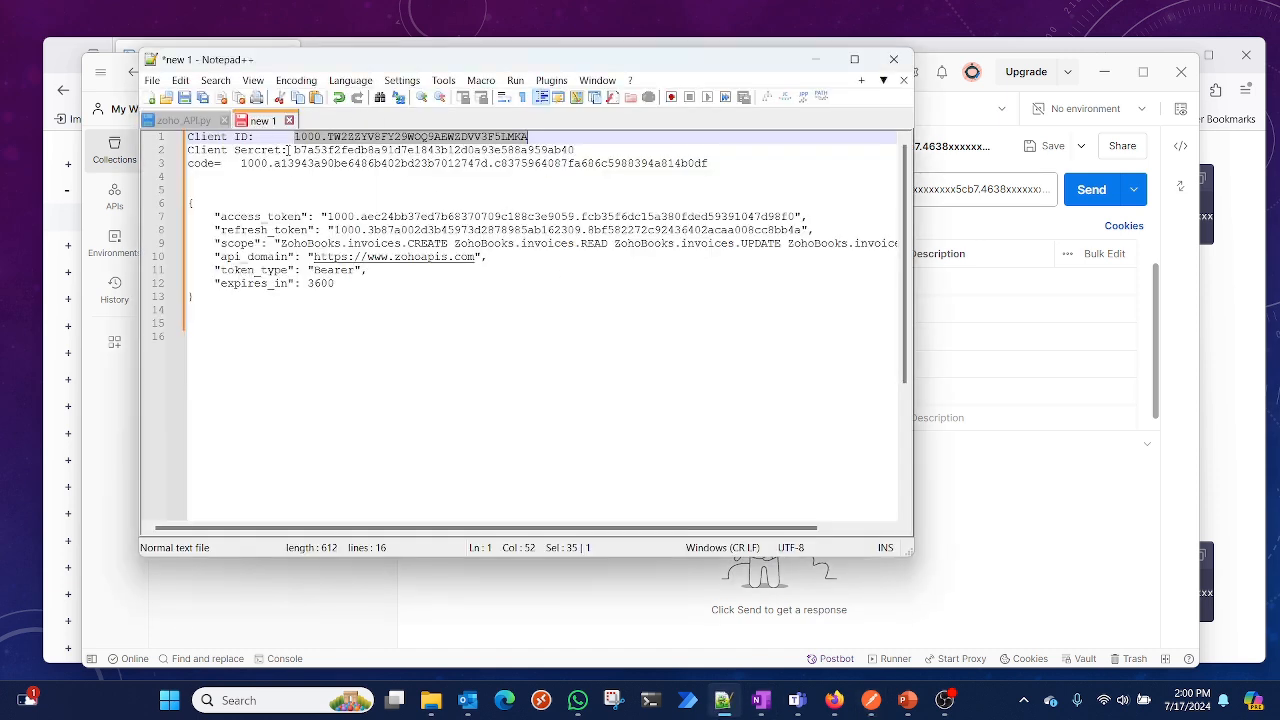
pyautogui.moveTo(292, 150); pyautogui.dragTo(583, 150)
pyautogui.hotkey('ctrl', 'c')
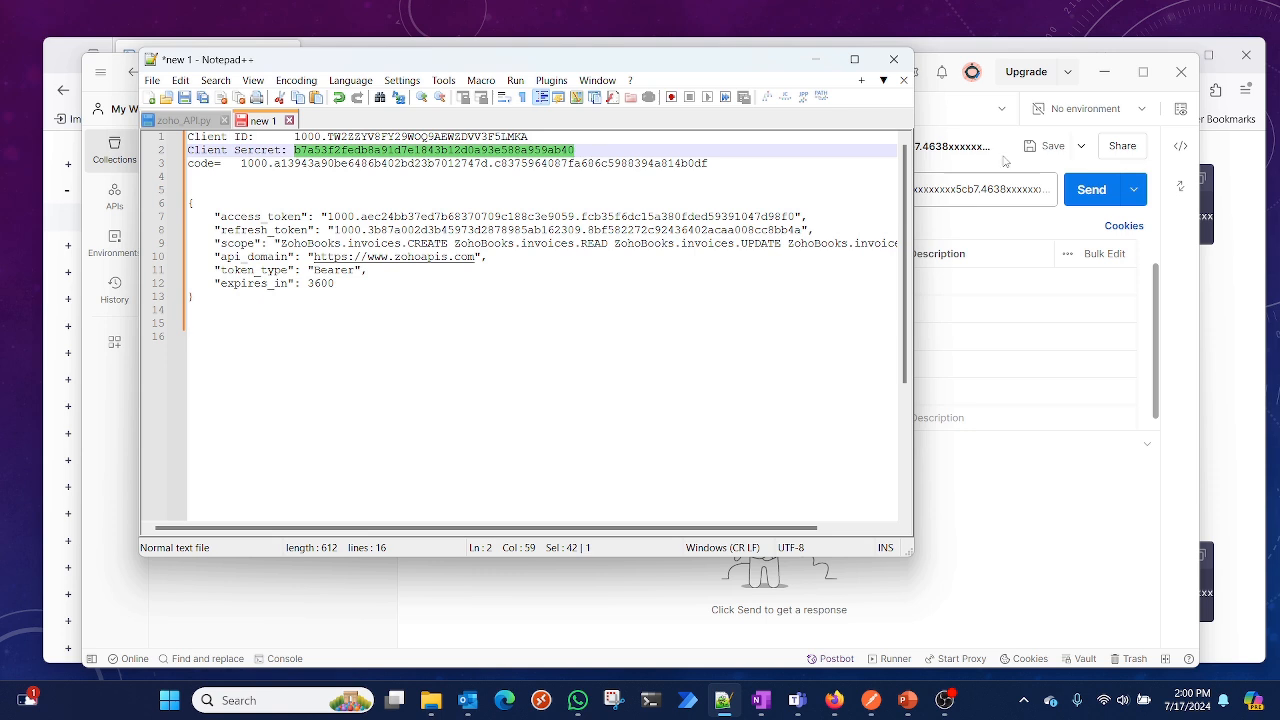
# Paste the client secret into the client_secret parameter's value
pyautogui.click(1180, 248)
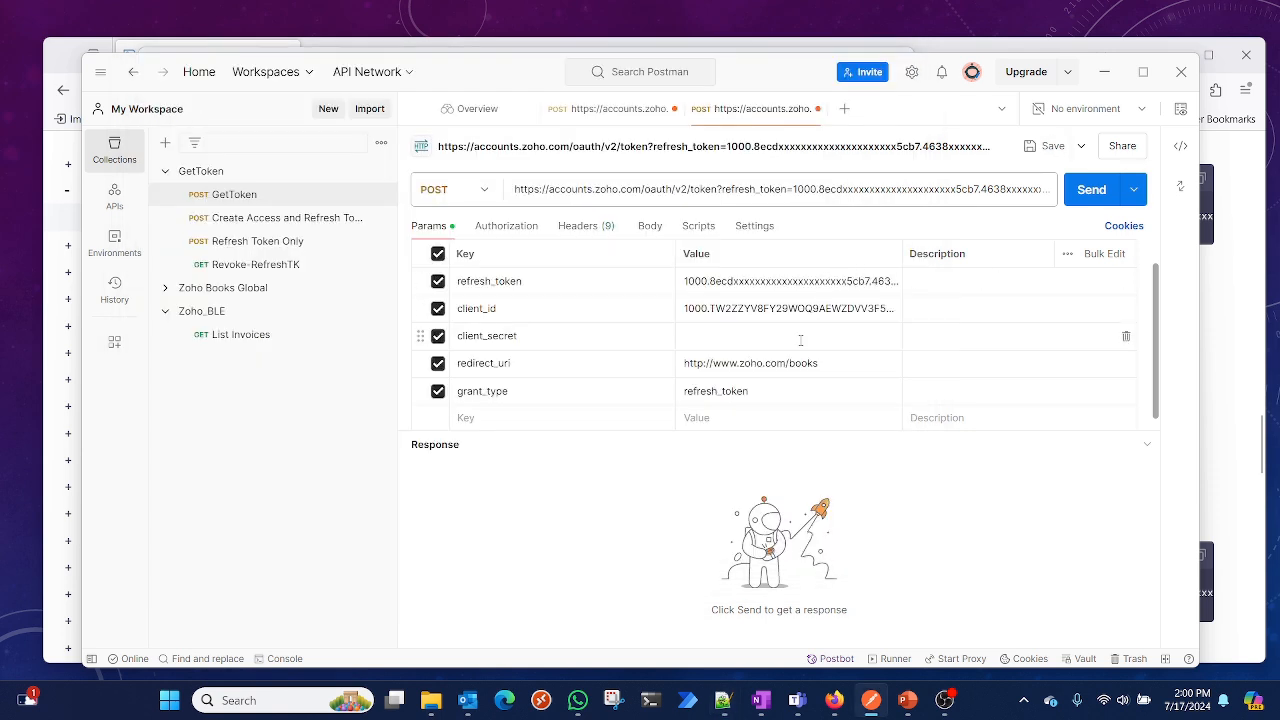
pyautogui.click(782, 342)
pyautogui.hotkey('ctrl', 'v')
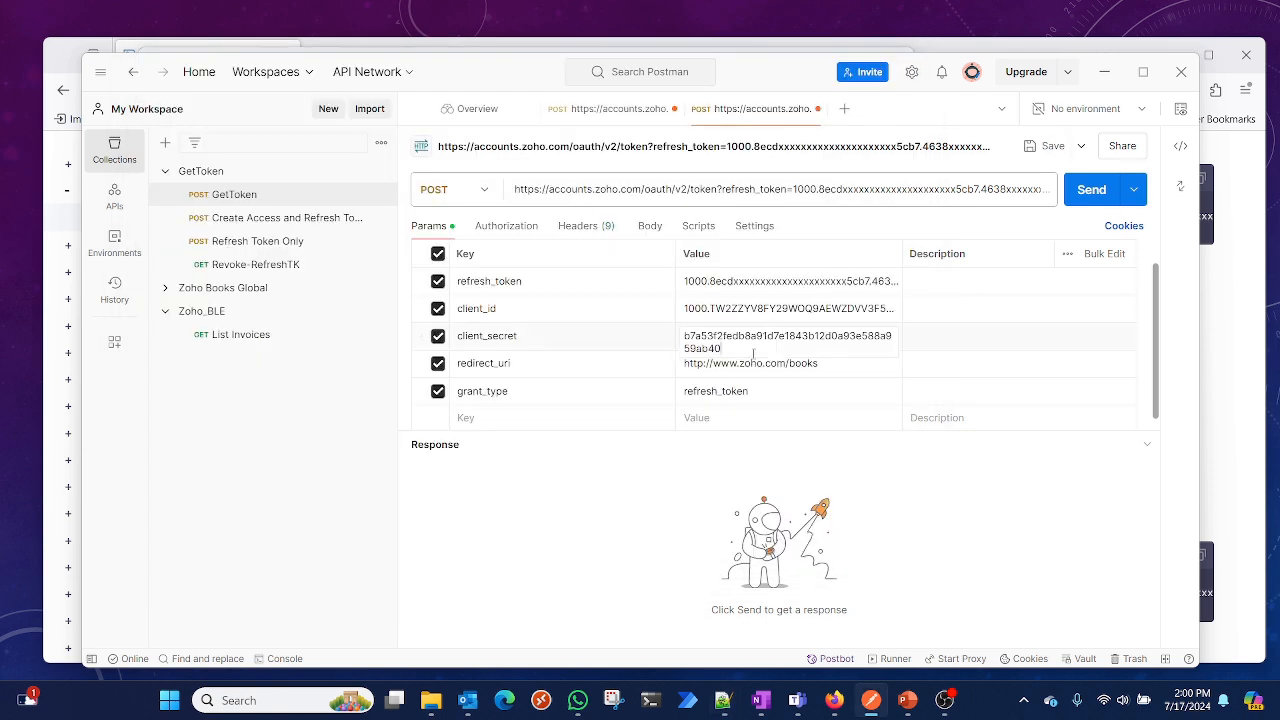
# Clear the redirect_uri parameter's value in the request
pyautogui.moveTo(843, 366); pyautogui.dragTo(652, 366)
pyautogui.press('BackSpace')
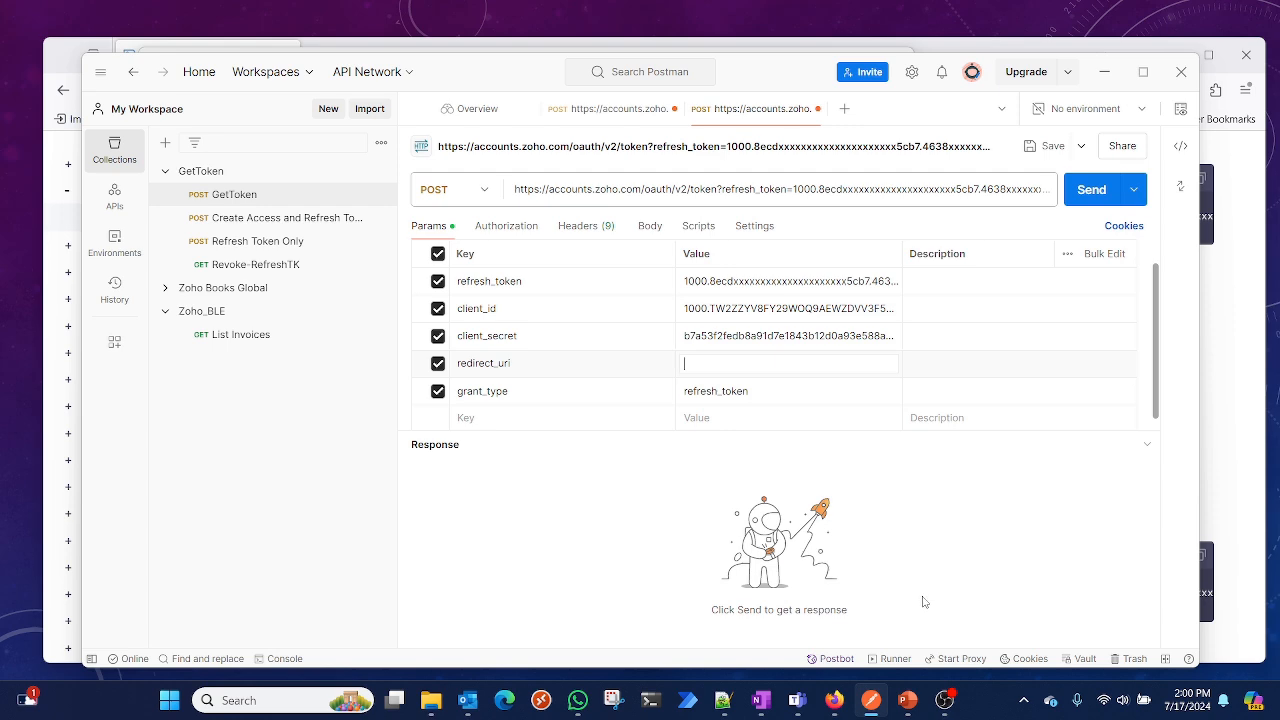
pyautogui.click(834, 700)
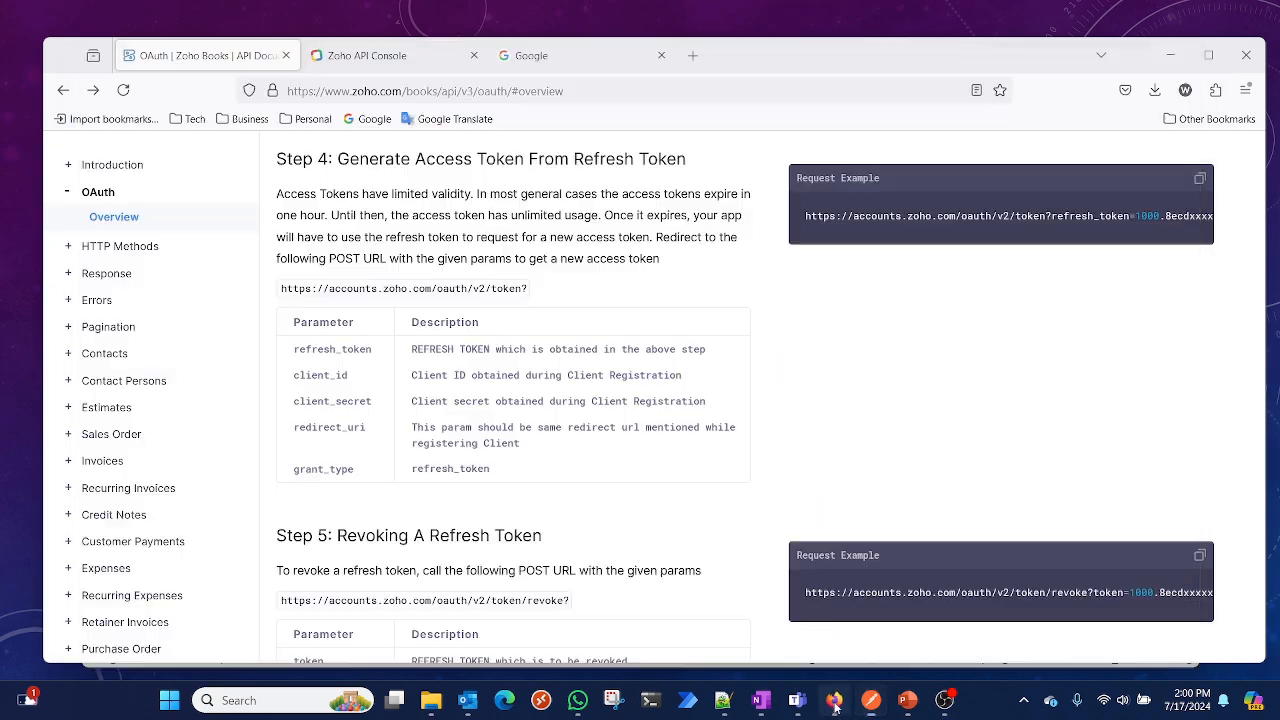
# Copy the Google page address and paste it as the redirect_uri parameter's value
pyautogui.click(588, 56)
pyautogui.click(382, 124)
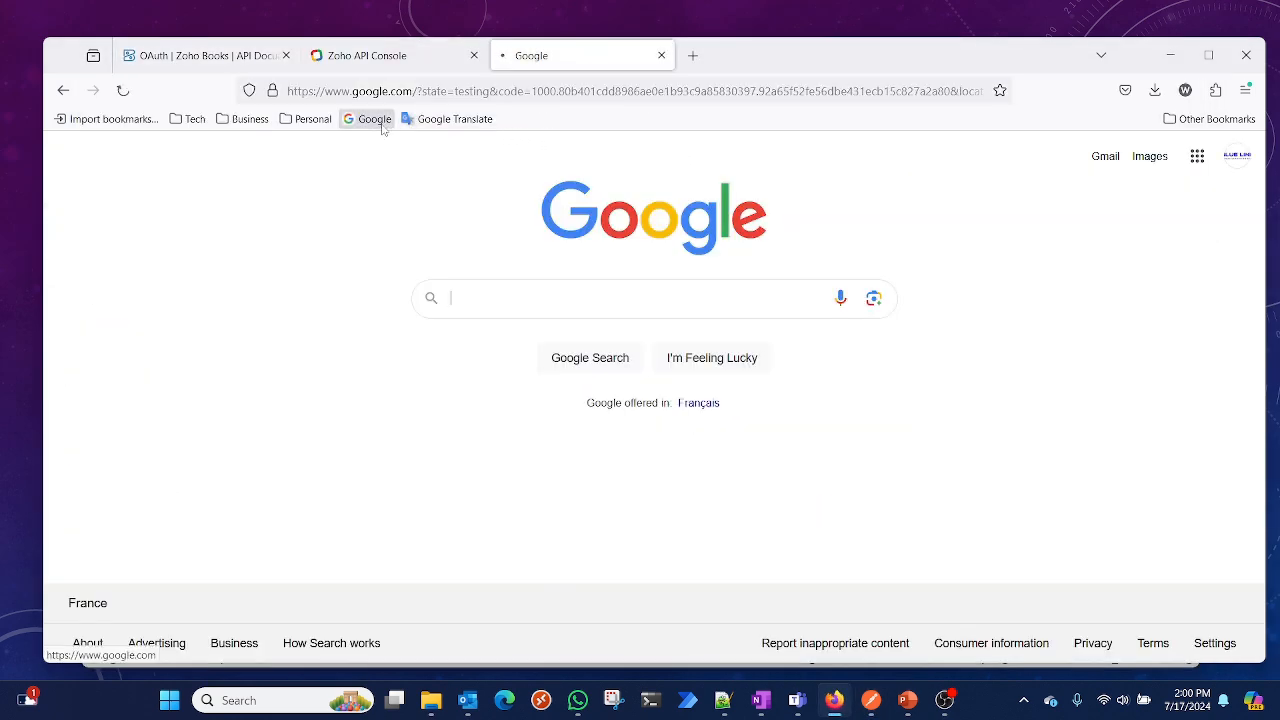
pyautogui.click(497, 95)
pyautogui.hotkey('ctrl', 'c')
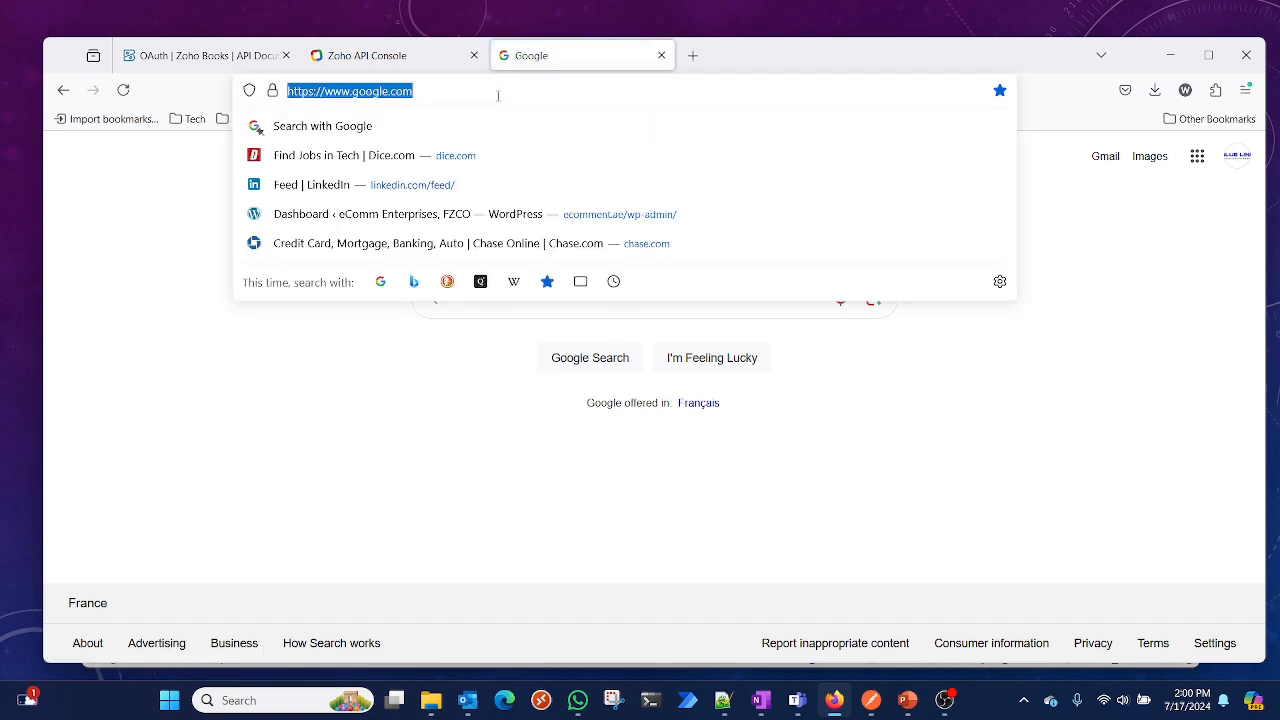
pyautogui.click(1170, 56)
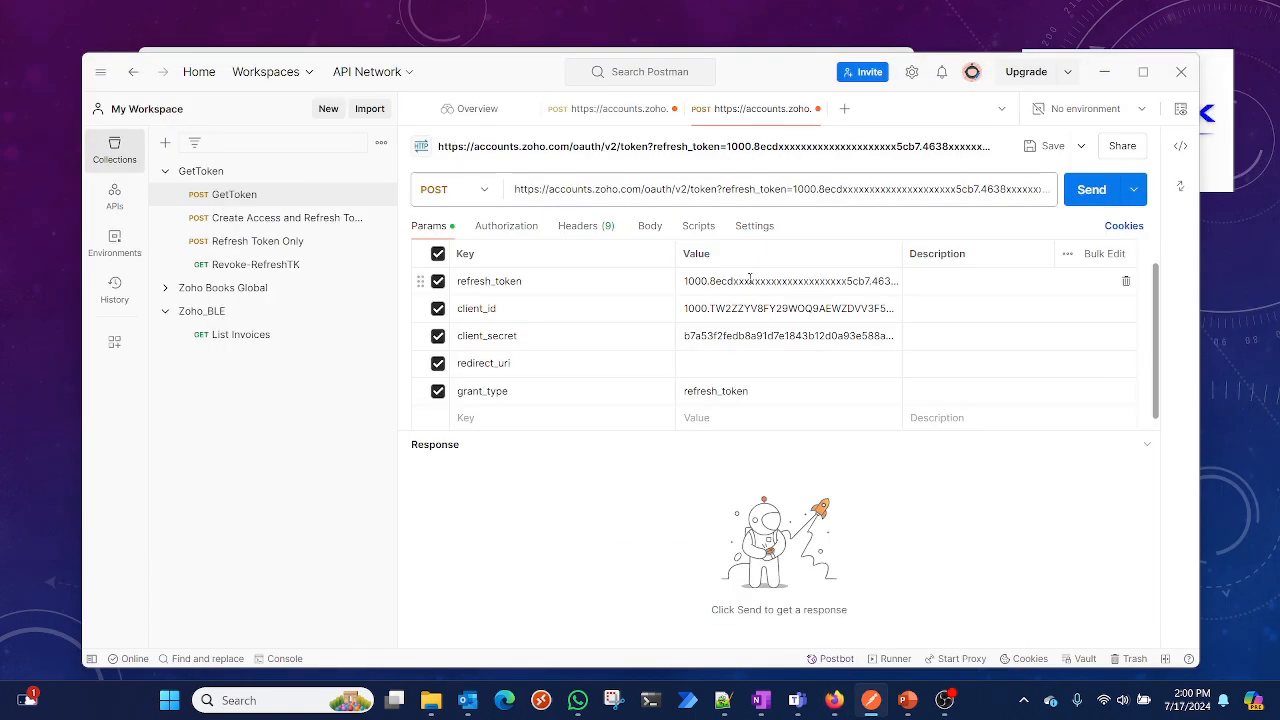
pyautogui.click(725, 363)
pyautogui.hotkey('ctrl', 'v')
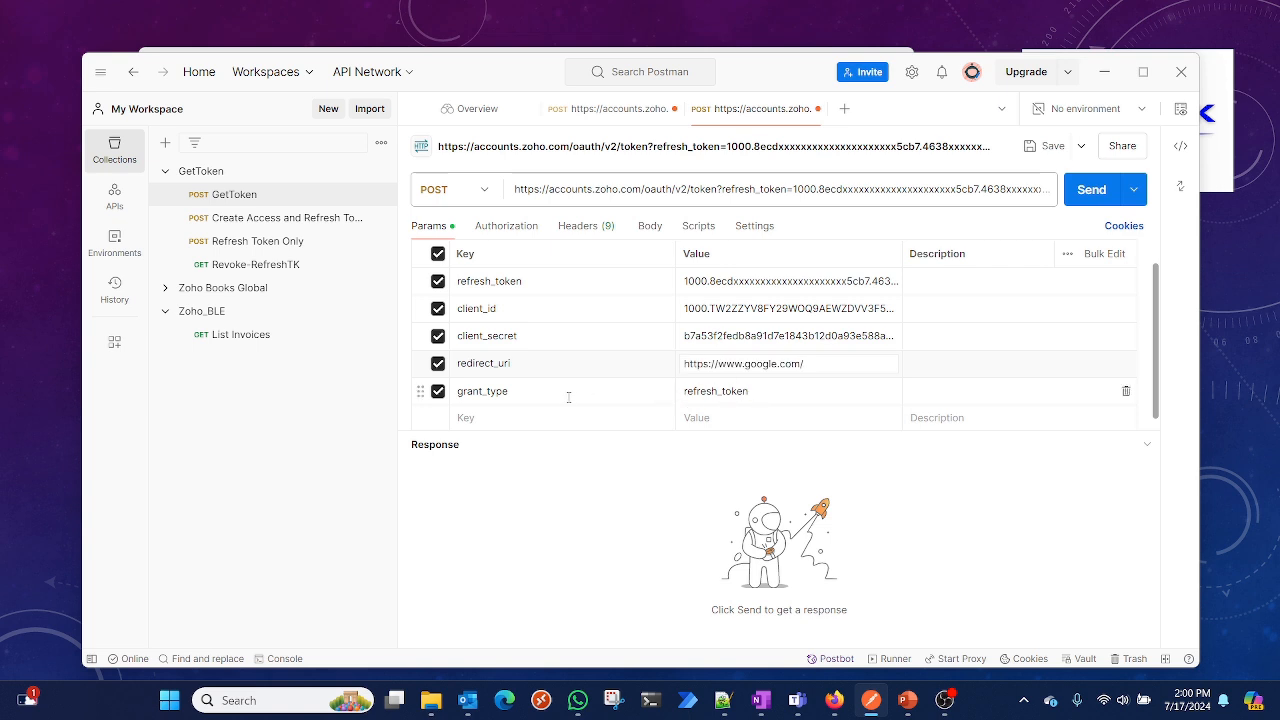
# Replace the refresh_token parameter's value with the refresh token copied from the notes
pyautogui.tripleClick(752, 281)
pyautogui.press('BackSpace')
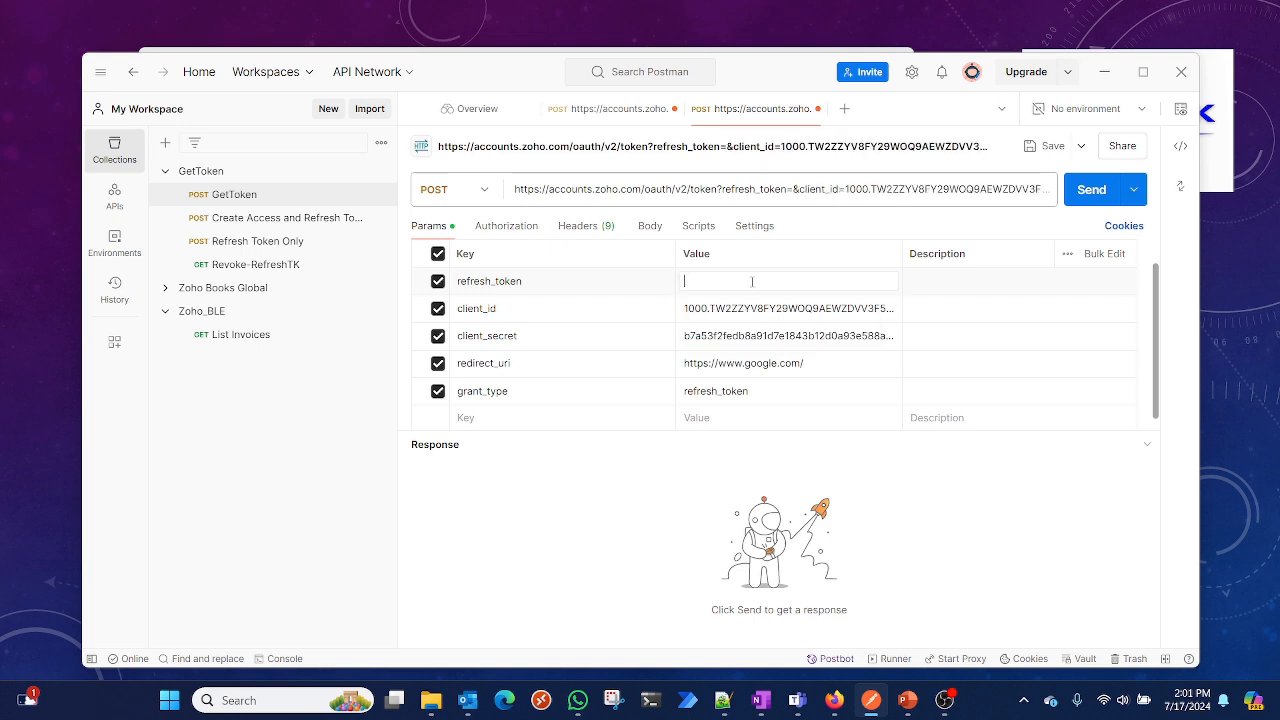
pyautogui.click(723, 700)
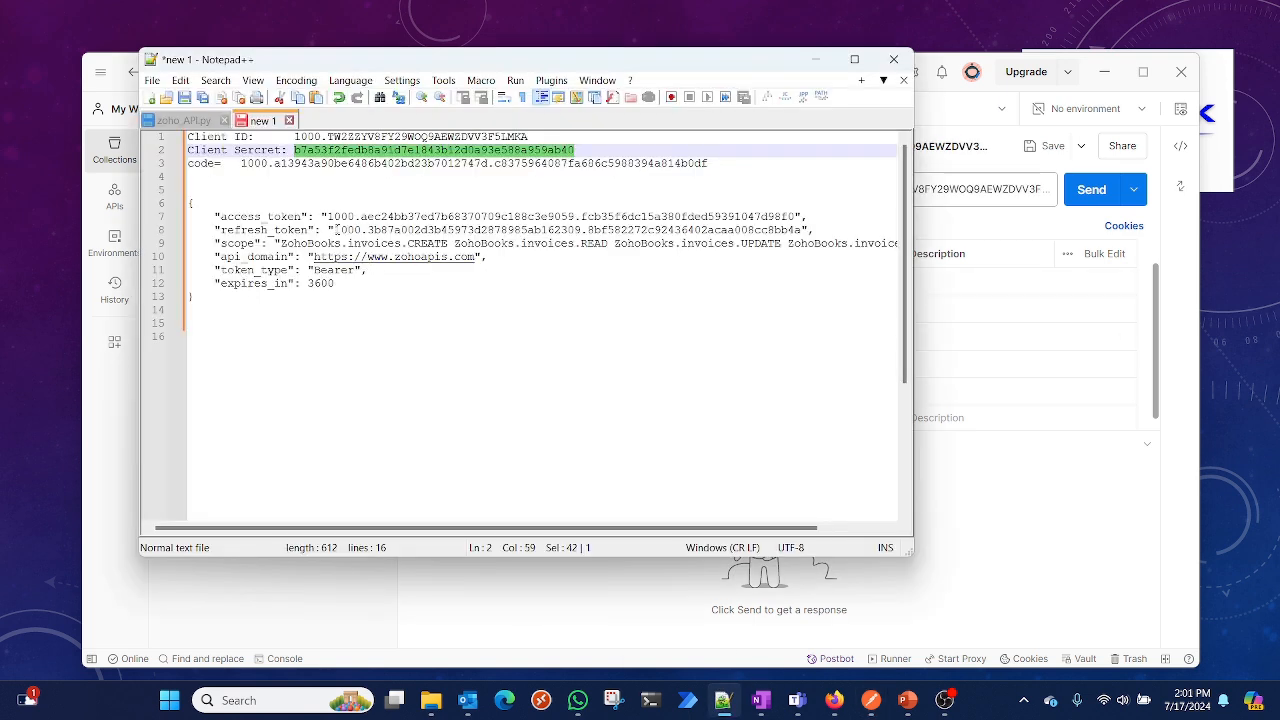
pyautogui.moveTo(335, 230); pyautogui.dragTo(806, 230)
pyautogui.hotkey('ctrl', 'c')
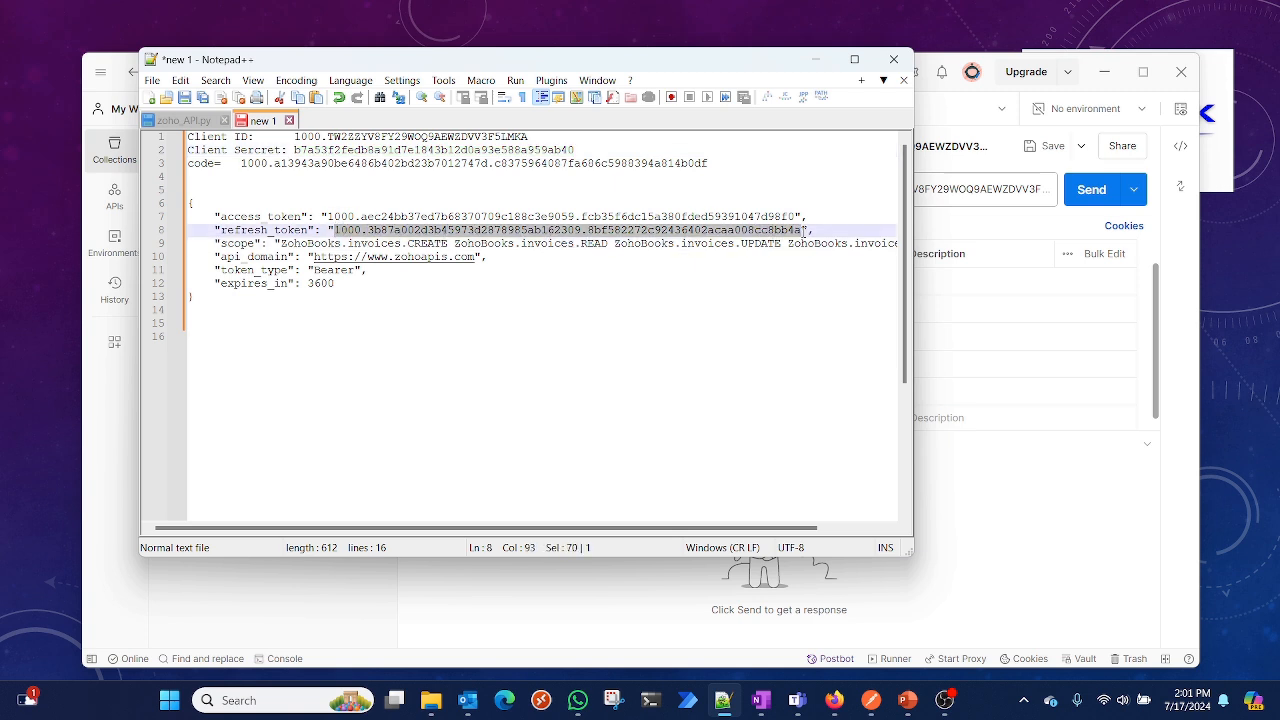
pyautogui.click(1188, 328)
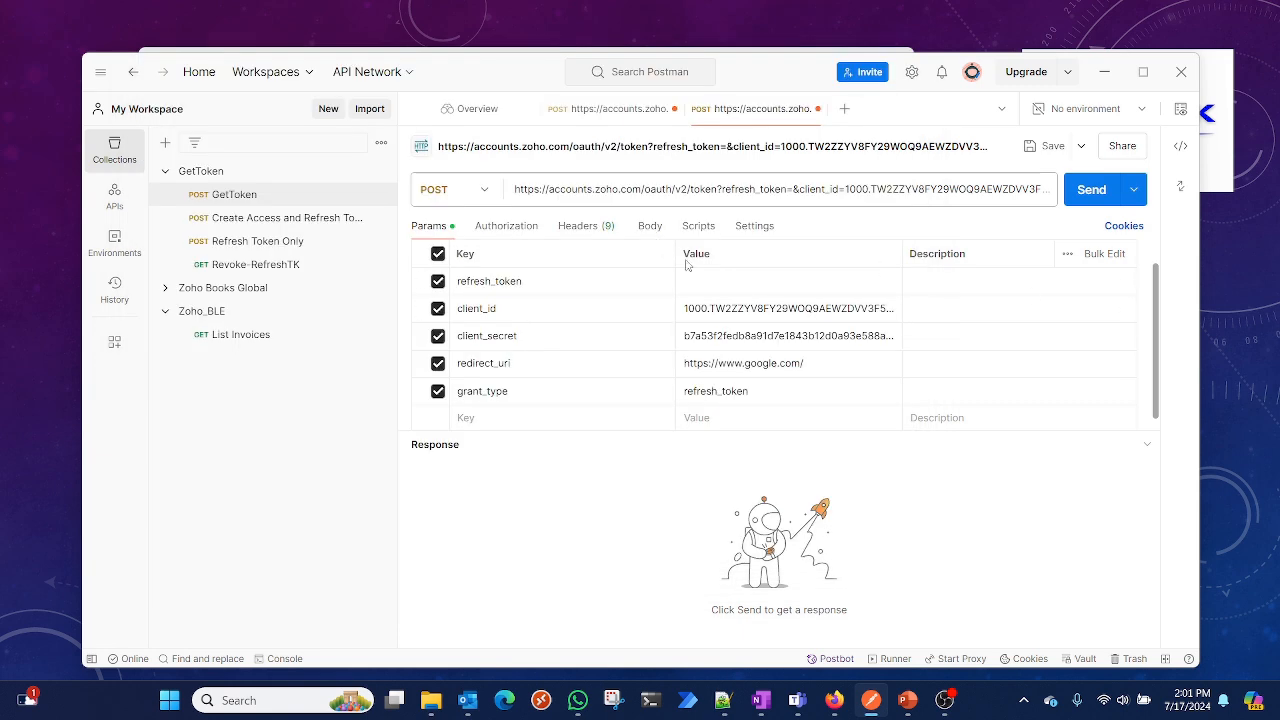
pyautogui.hotkey('ctrl', 'v')
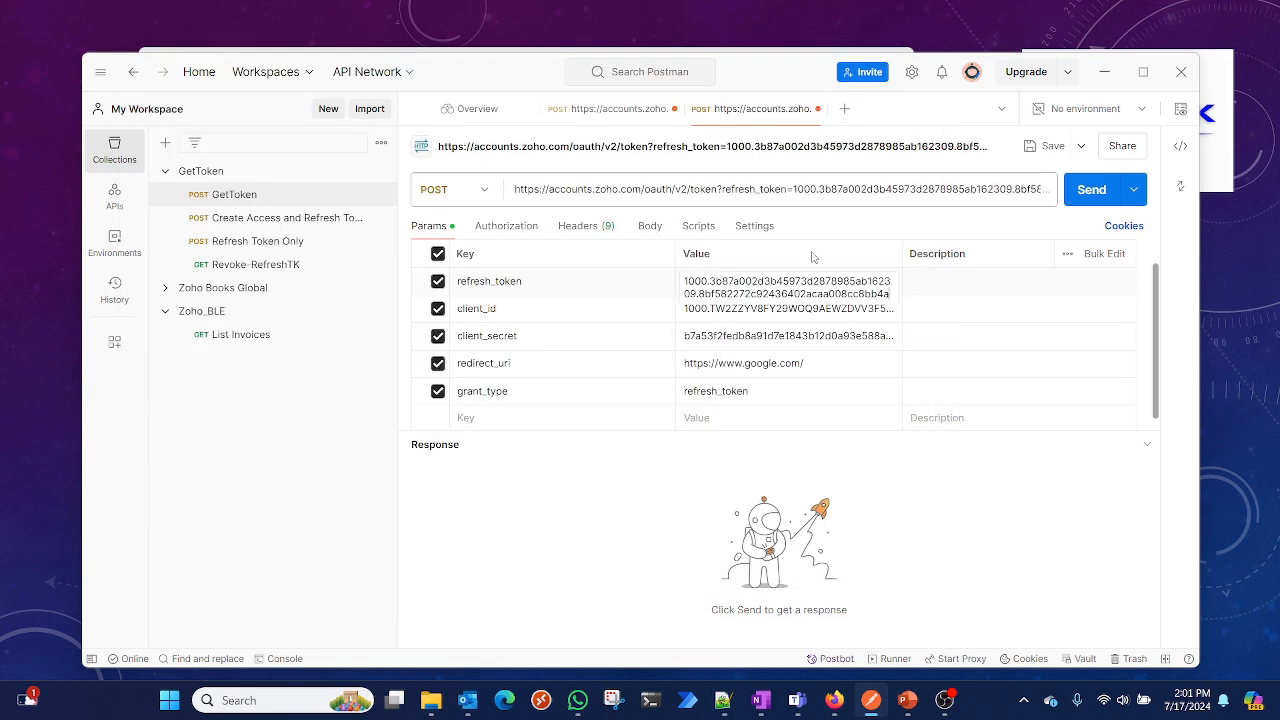
# Send the refresh request and paste the full JSON response into the notes below the earlier tokens
pyautogui.click(1102, 192)
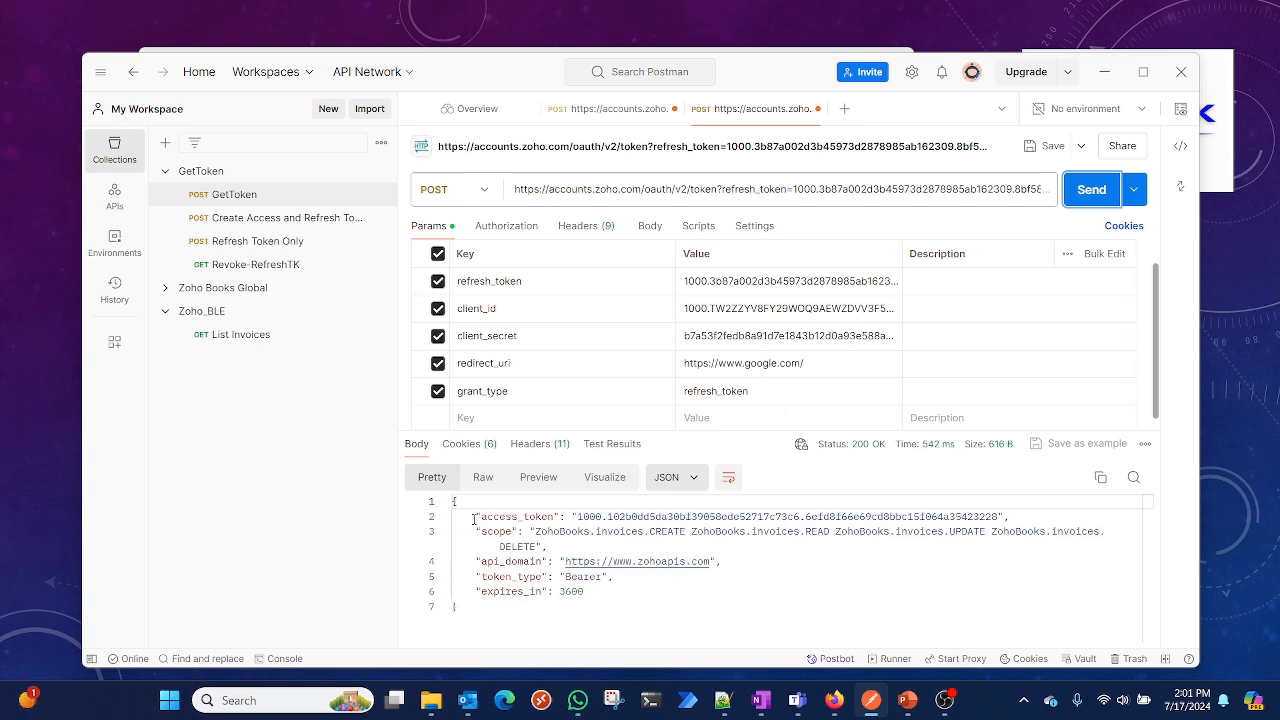
pyautogui.moveTo(474, 519); pyautogui.dragTo(471, 531)
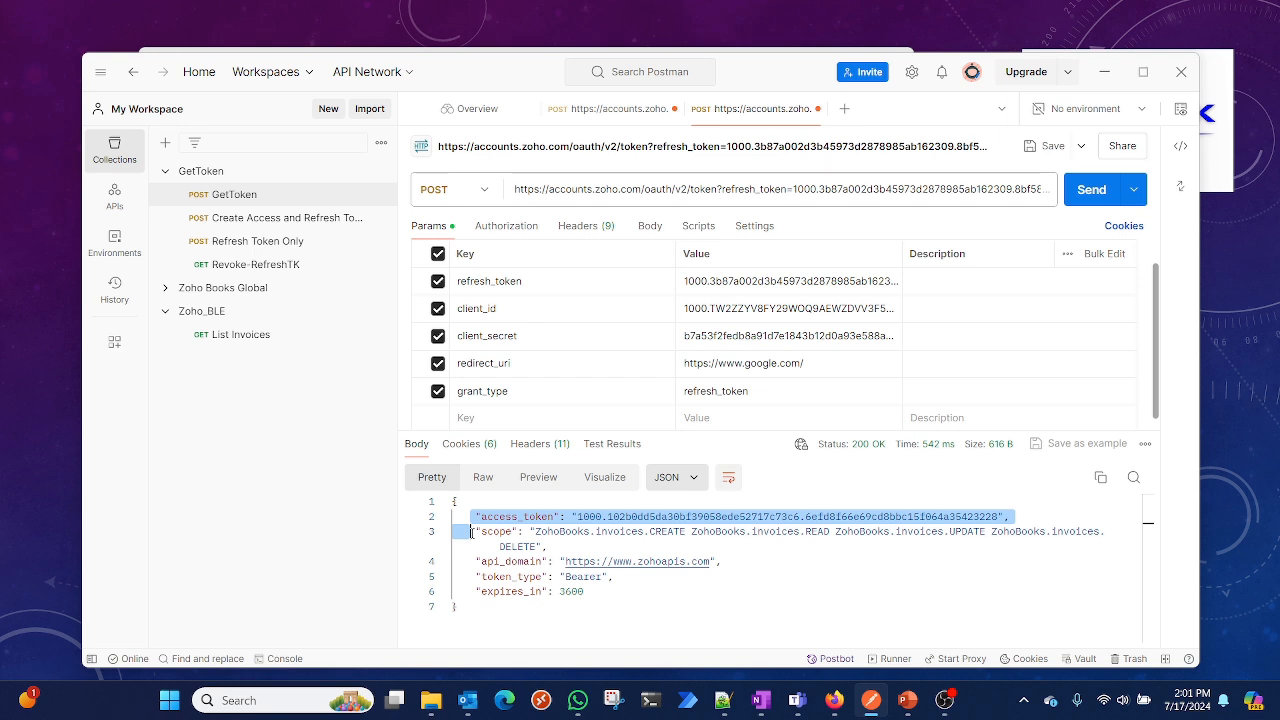
pyautogui.moveTo(648, 609); pyautogui.dragTo(430, 505)
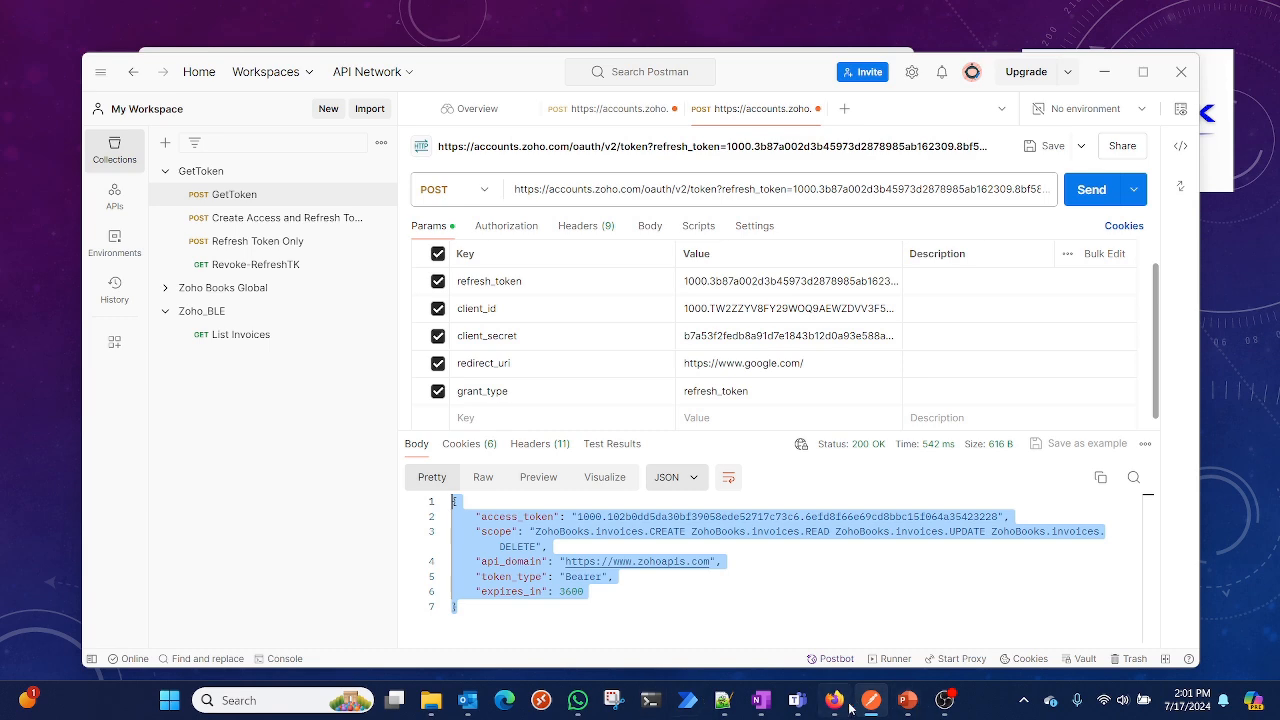
pyautogui.click(726, 702)
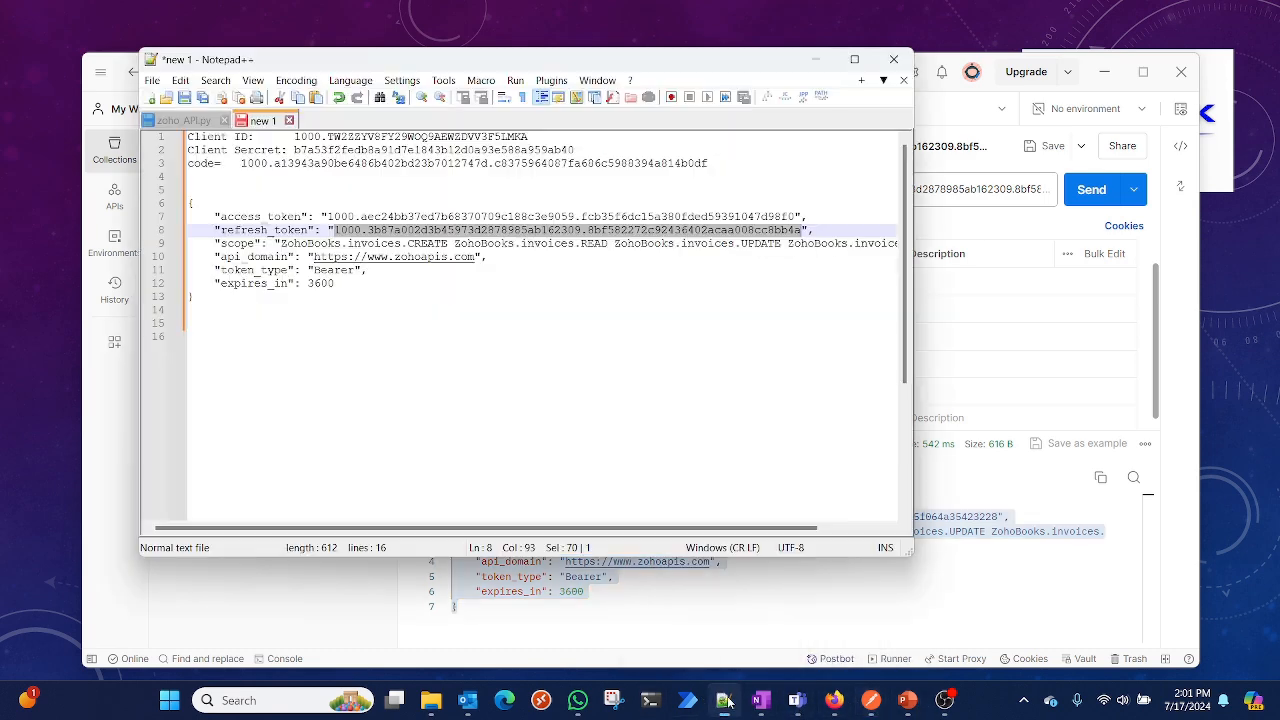
pyautogui.click(423, 352)
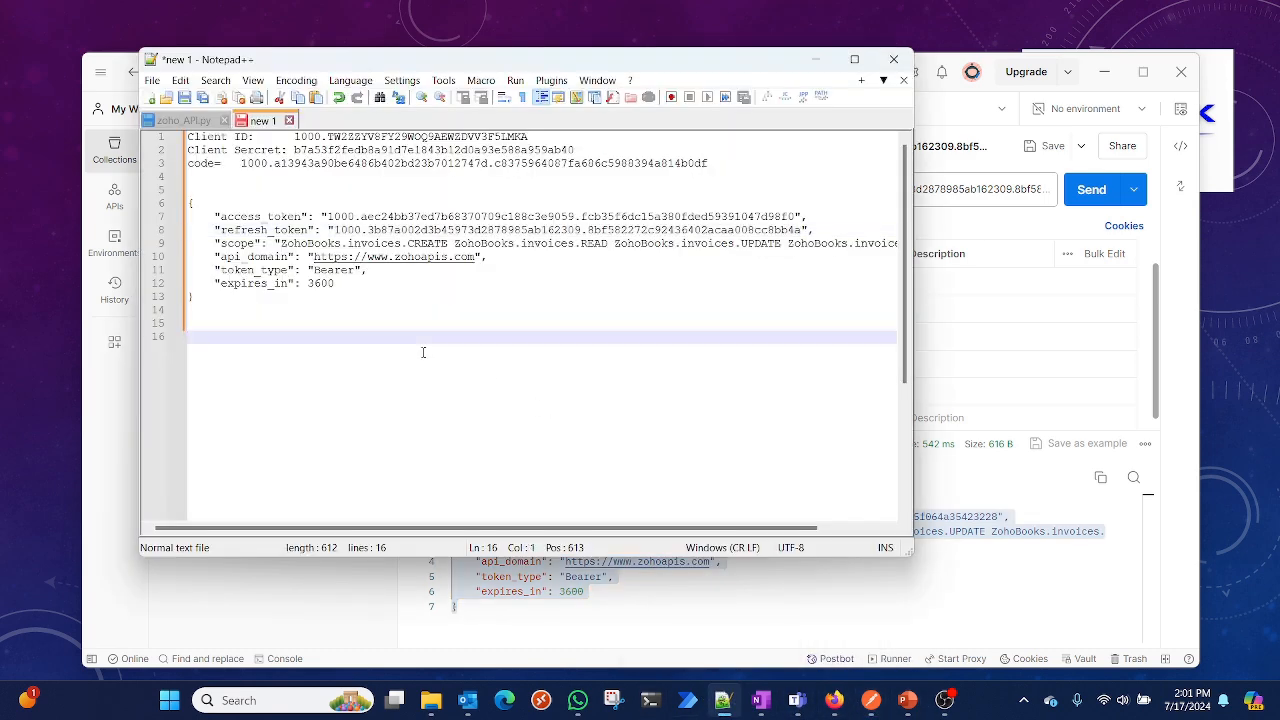
pyautogui.hotkey('ctrl', 'v')
pyautogui.press('Return')
pyautogui.press('Return')
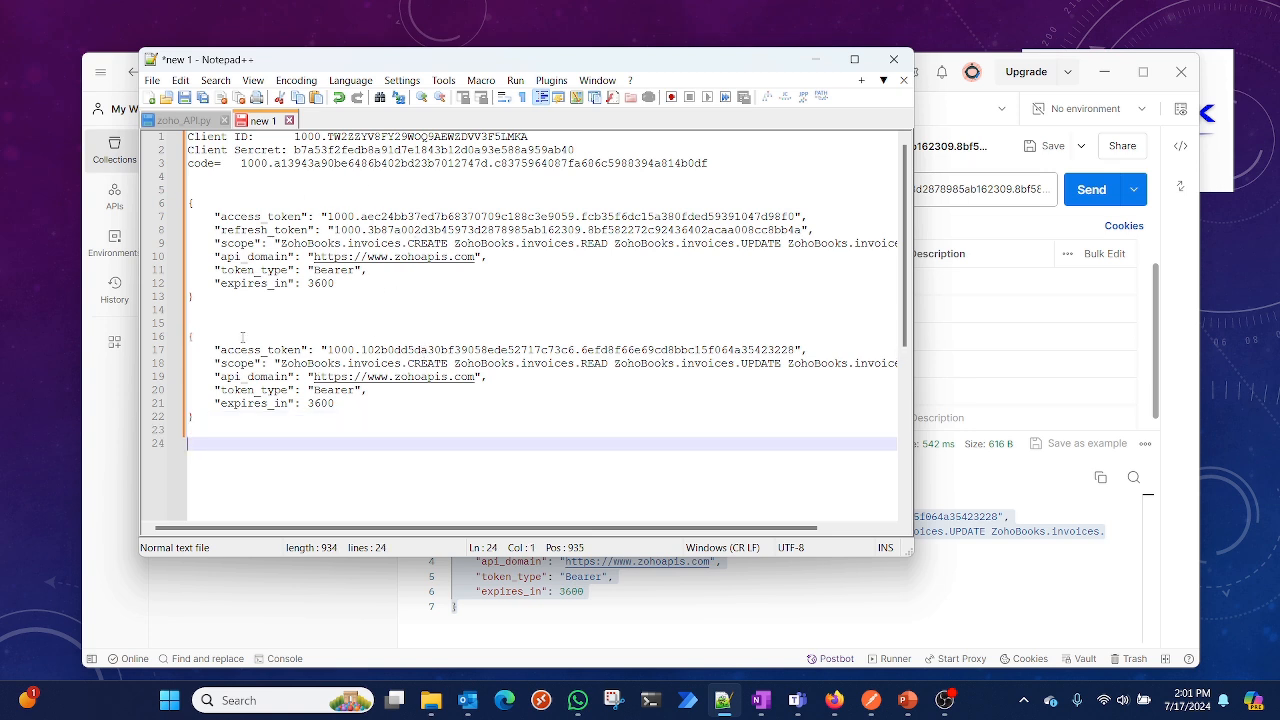
# Compare the old and new access tokens and their expiry values in the notes
pyautogui.doubleClick(280, 350)
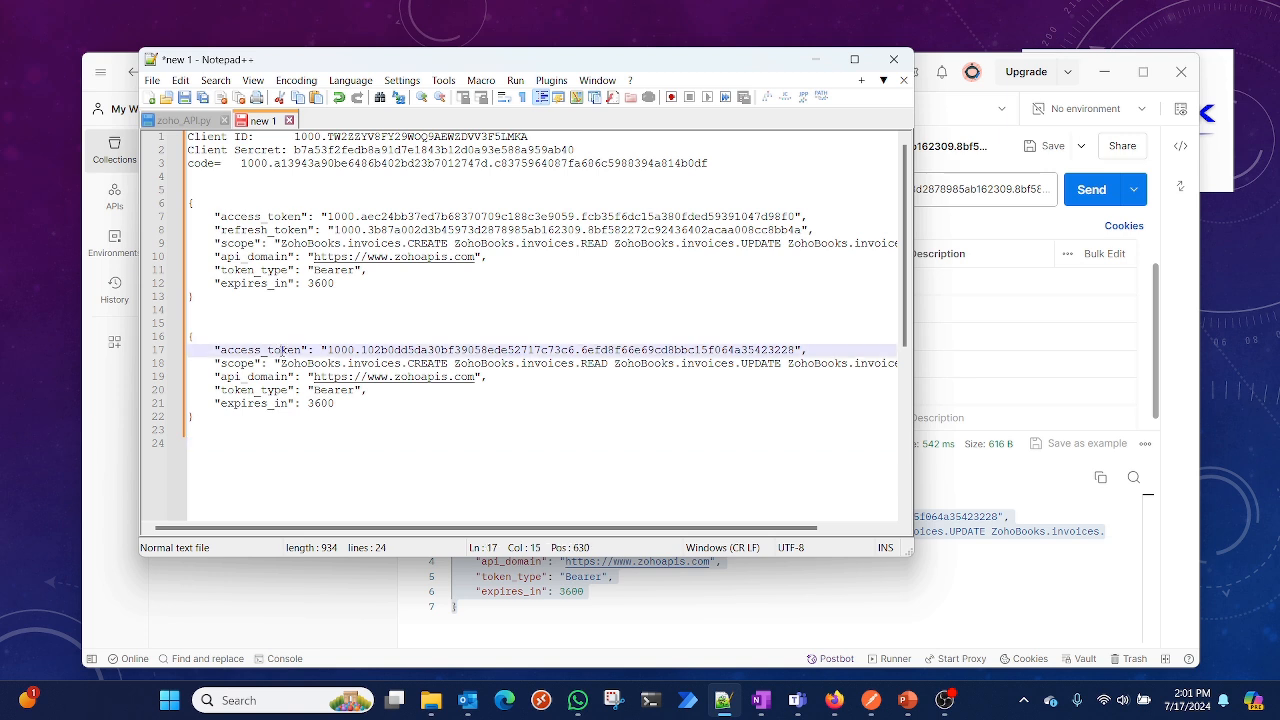
pyautogui.doubleClick(326, 403)
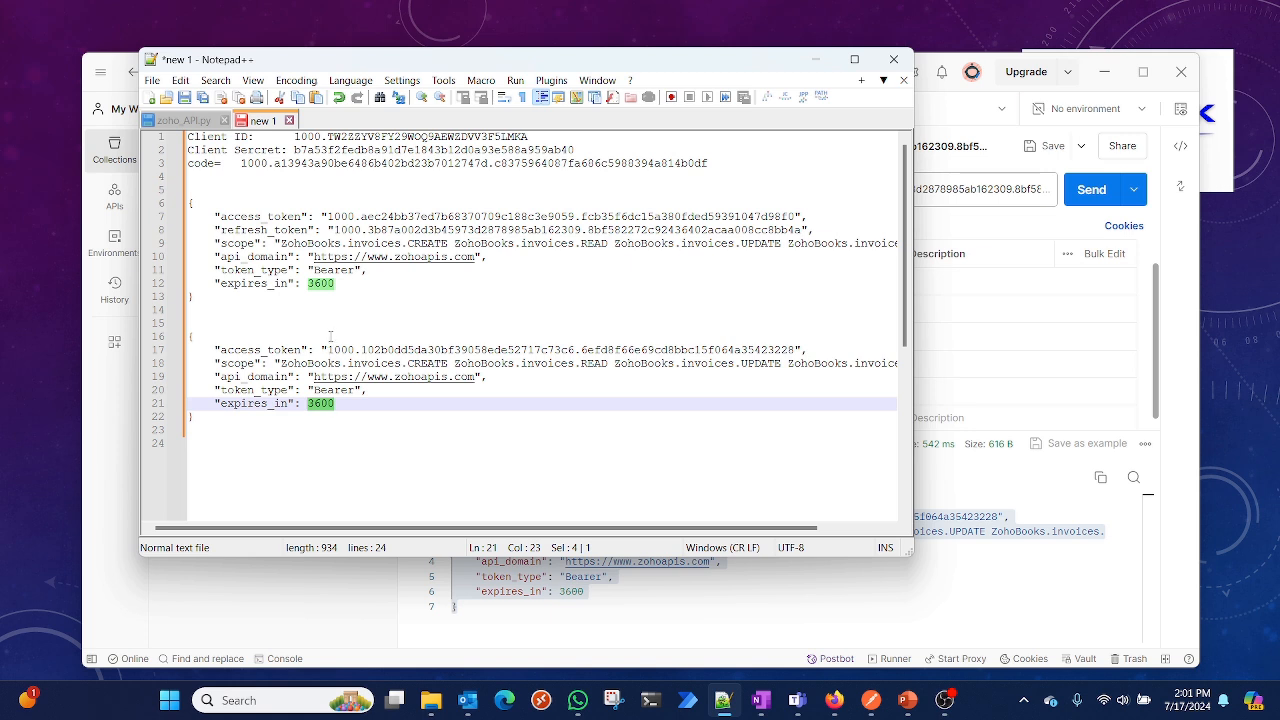
pyautogui.moveTo(364, 216); pyautogui.dragTo(430, 216)
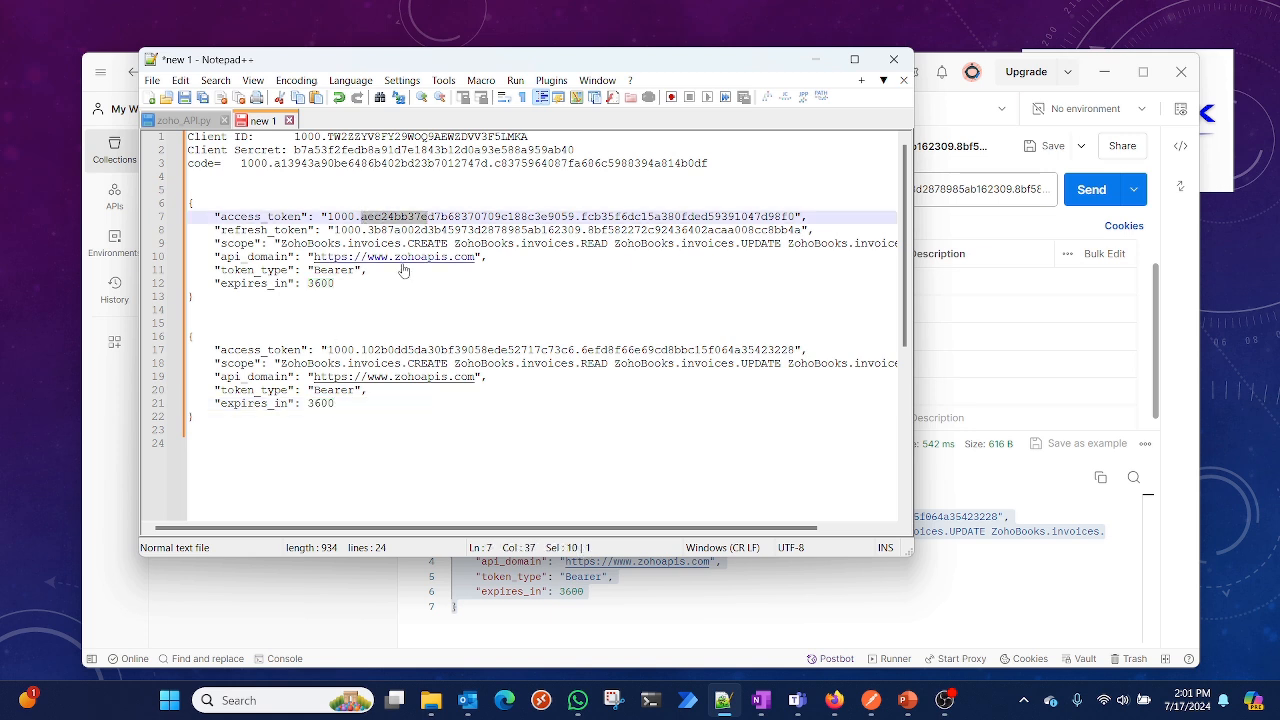
pyautogui.click(335, 349)
pyautogui.moveTo(335, 349); pyautogui.dragTo(580, 350)
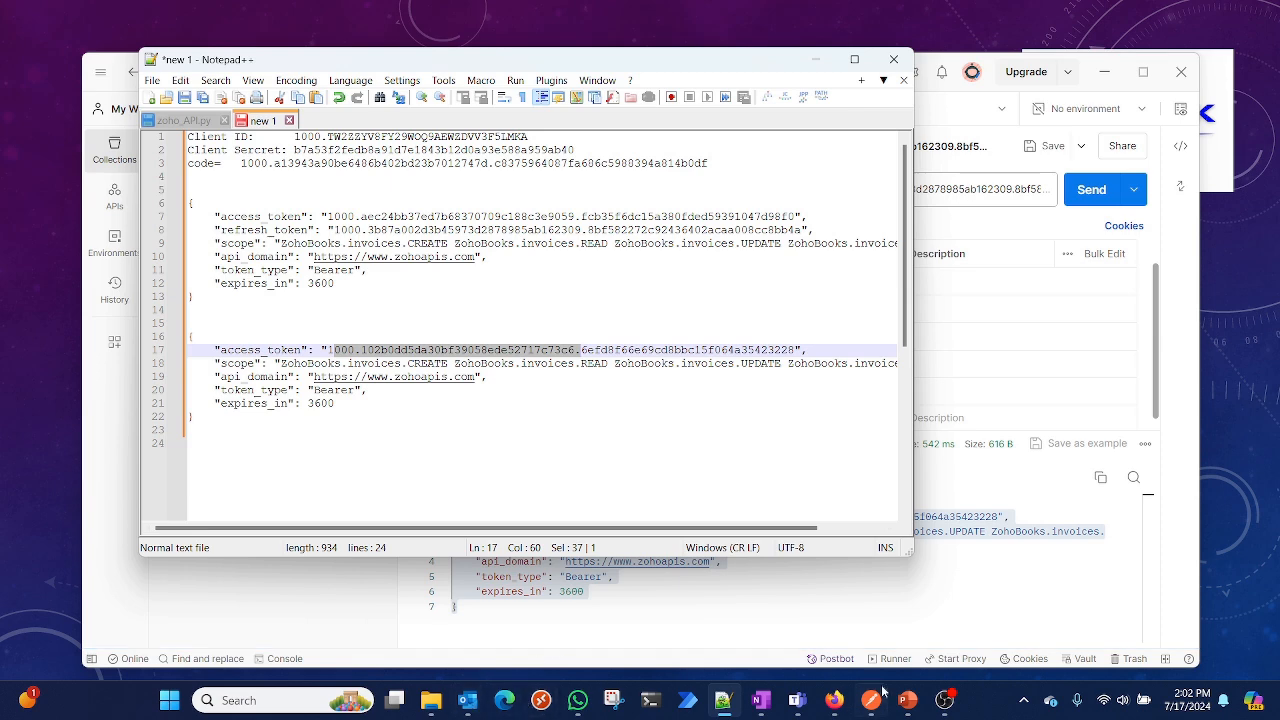
# Review the documentation's refresh-token and revoke sections in the browser
pyautogui.click(834, 700)
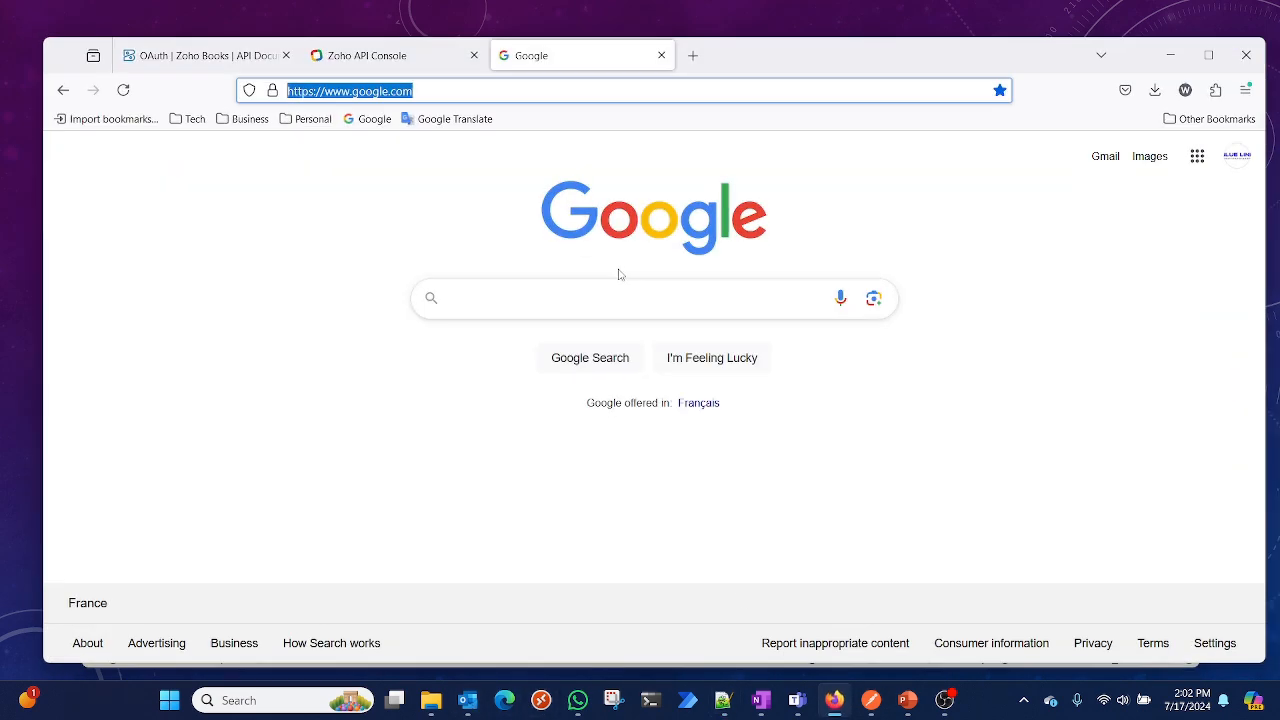
pyautogui.click(261, 62)
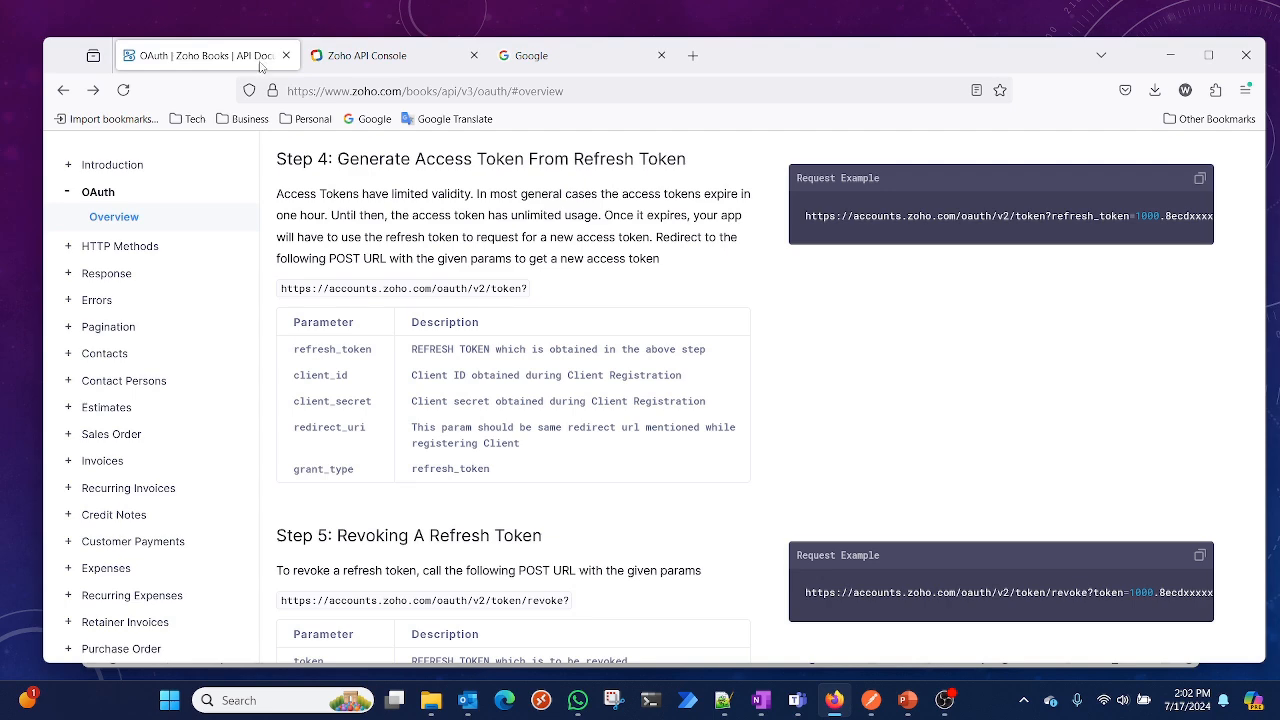
pyautogui.scroll(-3, 465, 527)
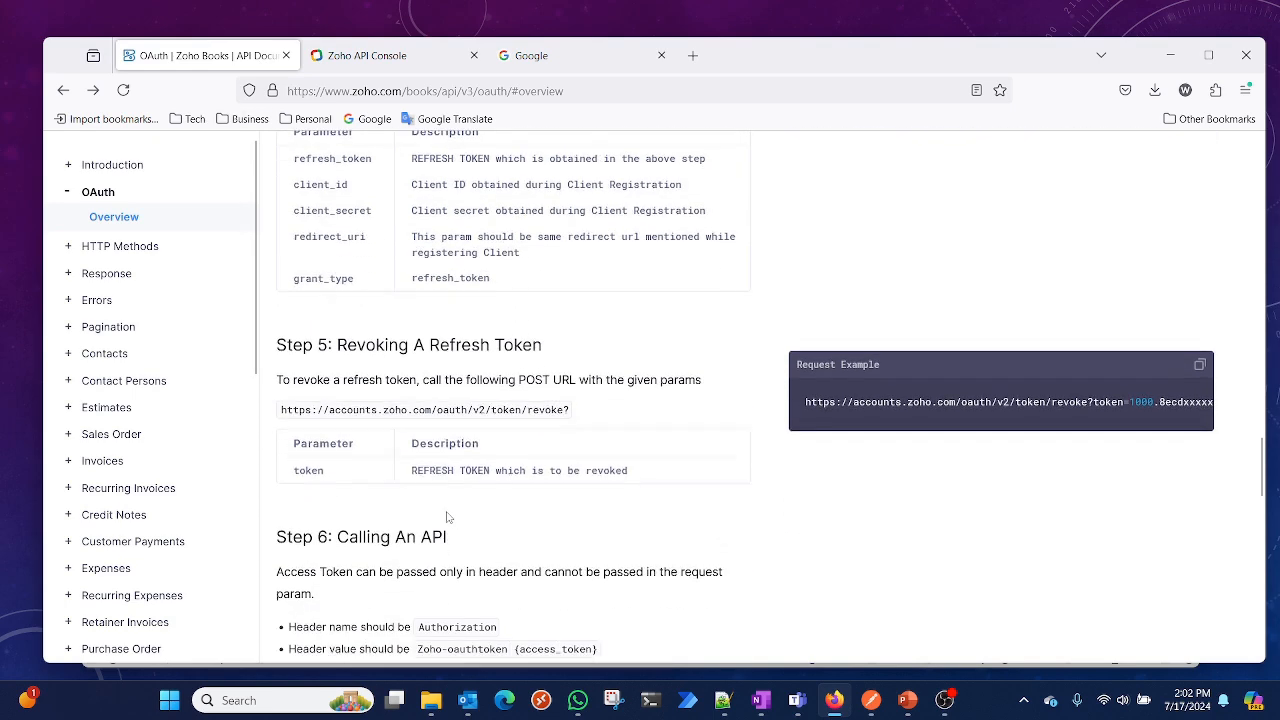
pyautogui.scroll(-1, 448, 517)
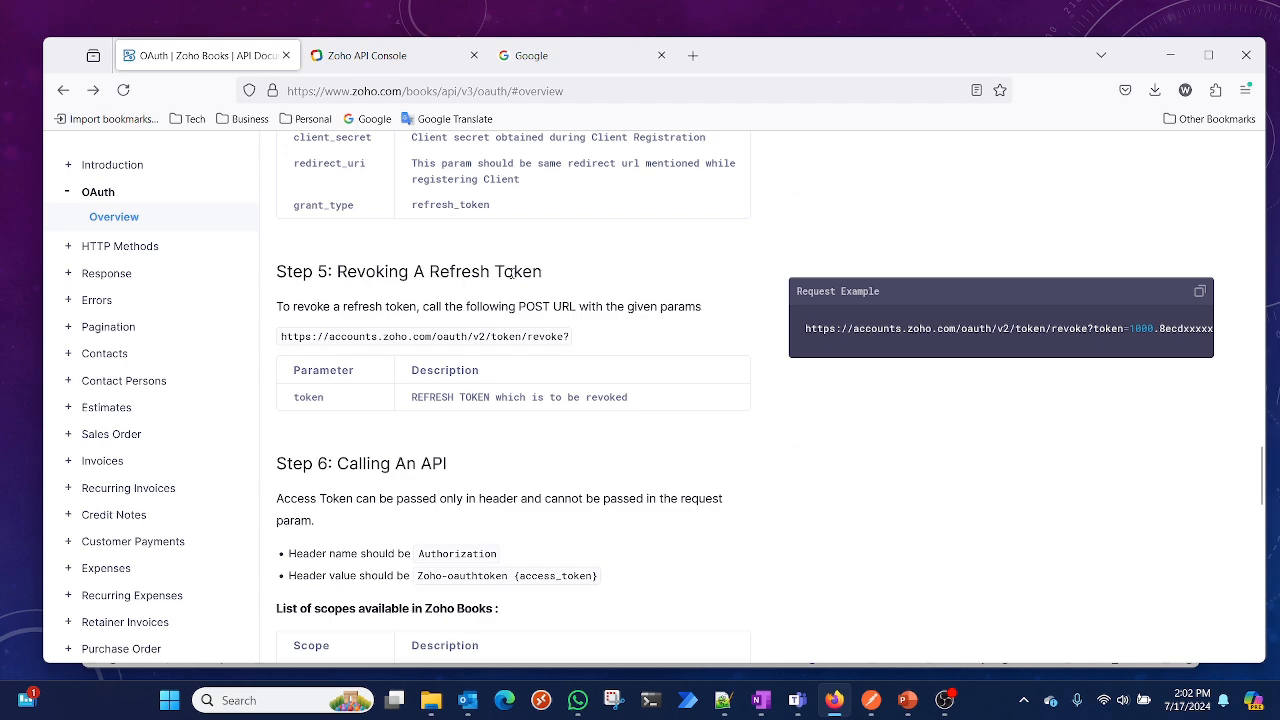
pyautogui.scroll(1, 509, 345)
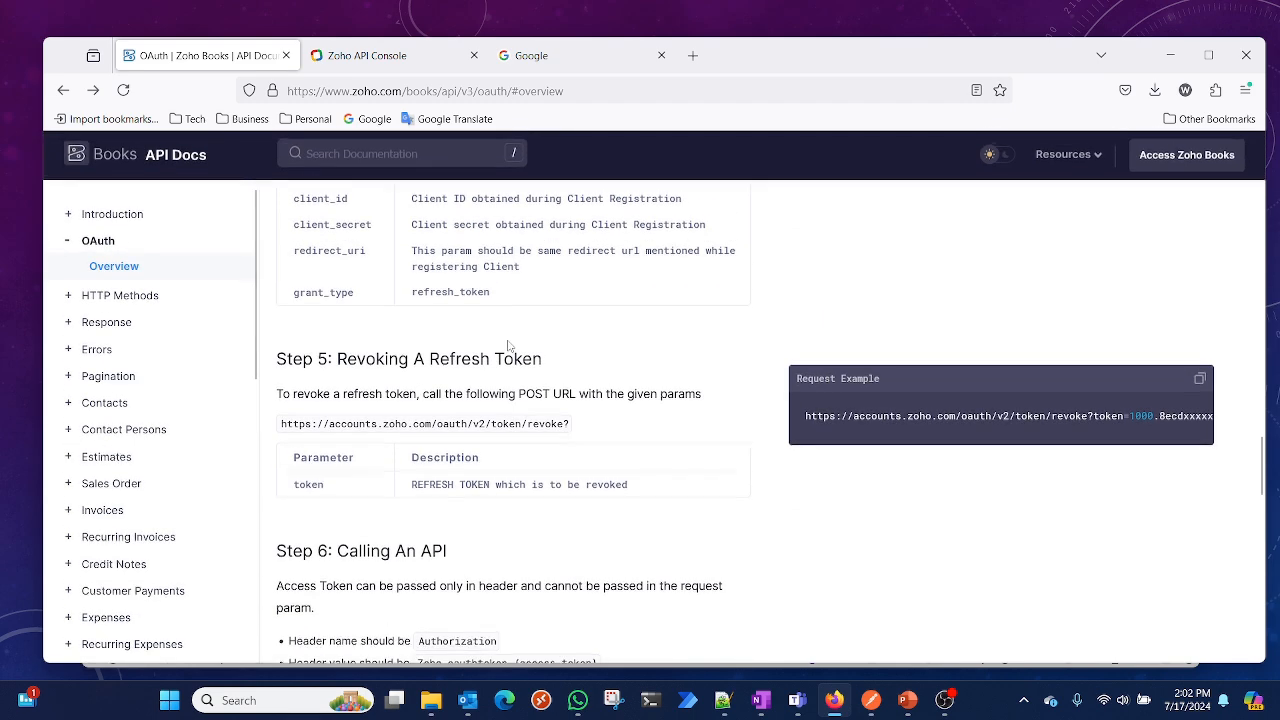
pyautogui.scroll(-1, 497, 418)
pyautogui.scroll(1, 491, 400)
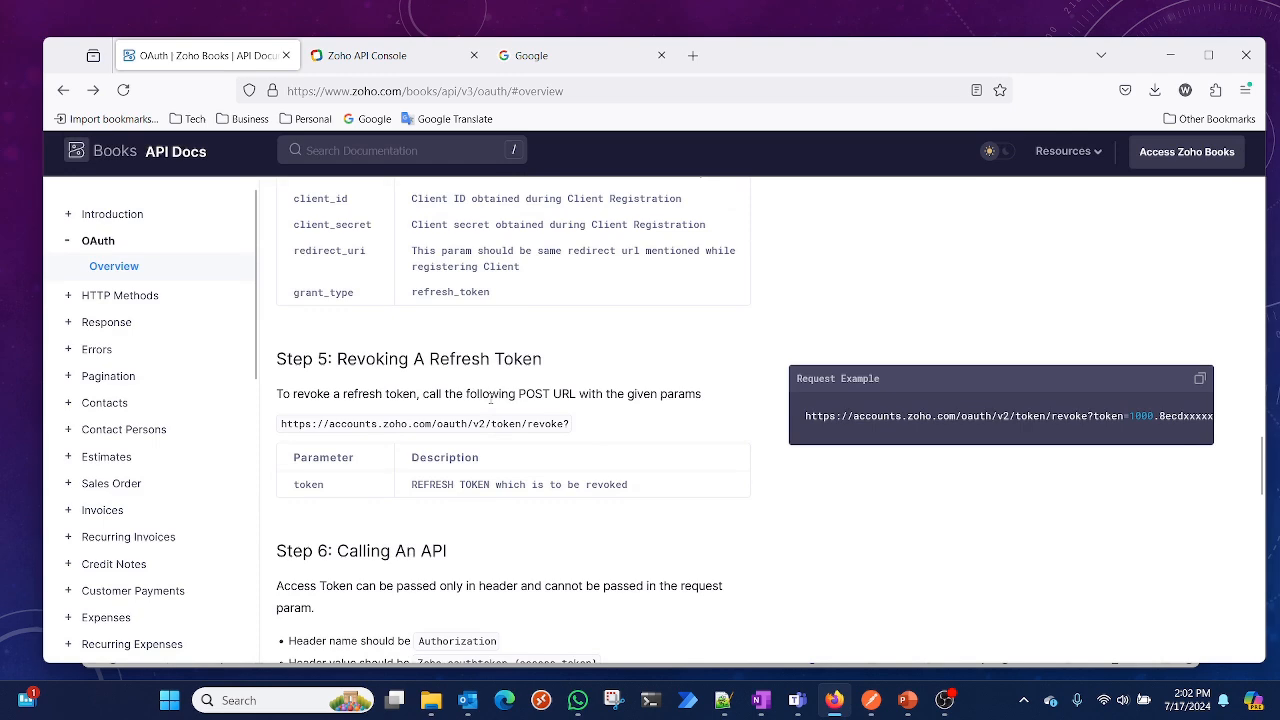
pyautogui.scroll(2, 491, 400)
pyautogui.scroll(1, 491, 400)
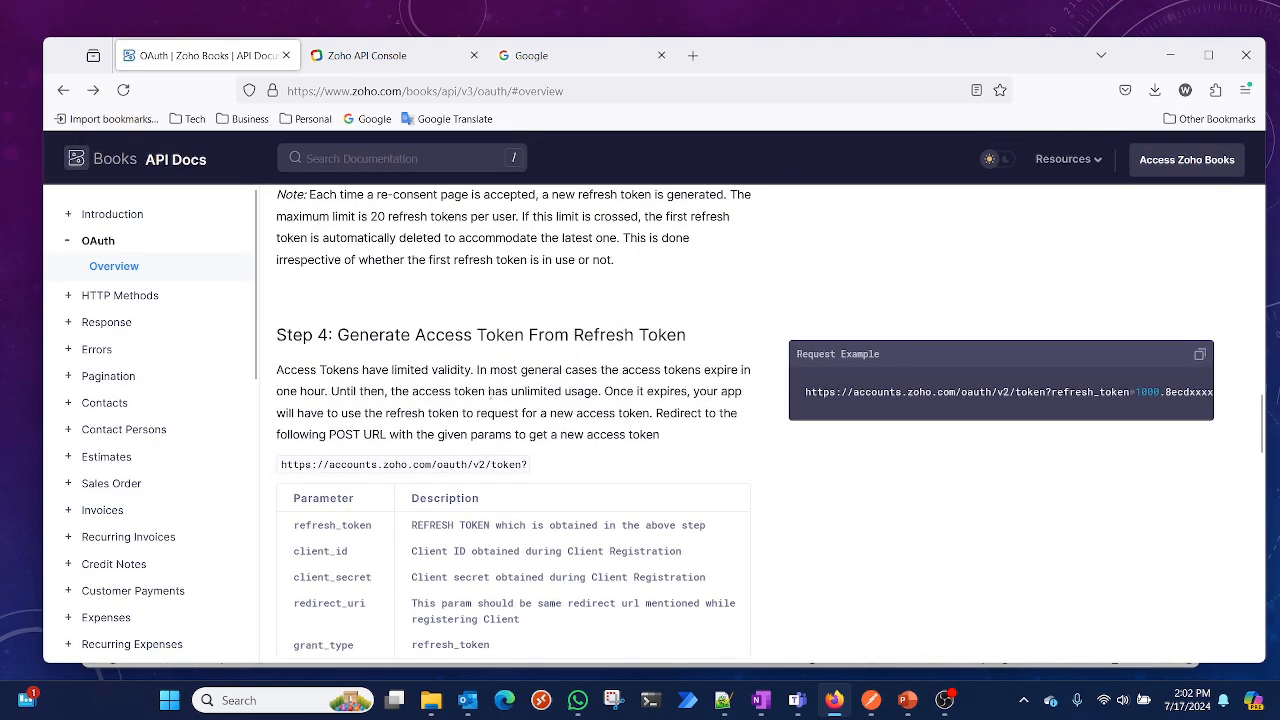
pyautogui.scroll(-1, 491, 400)
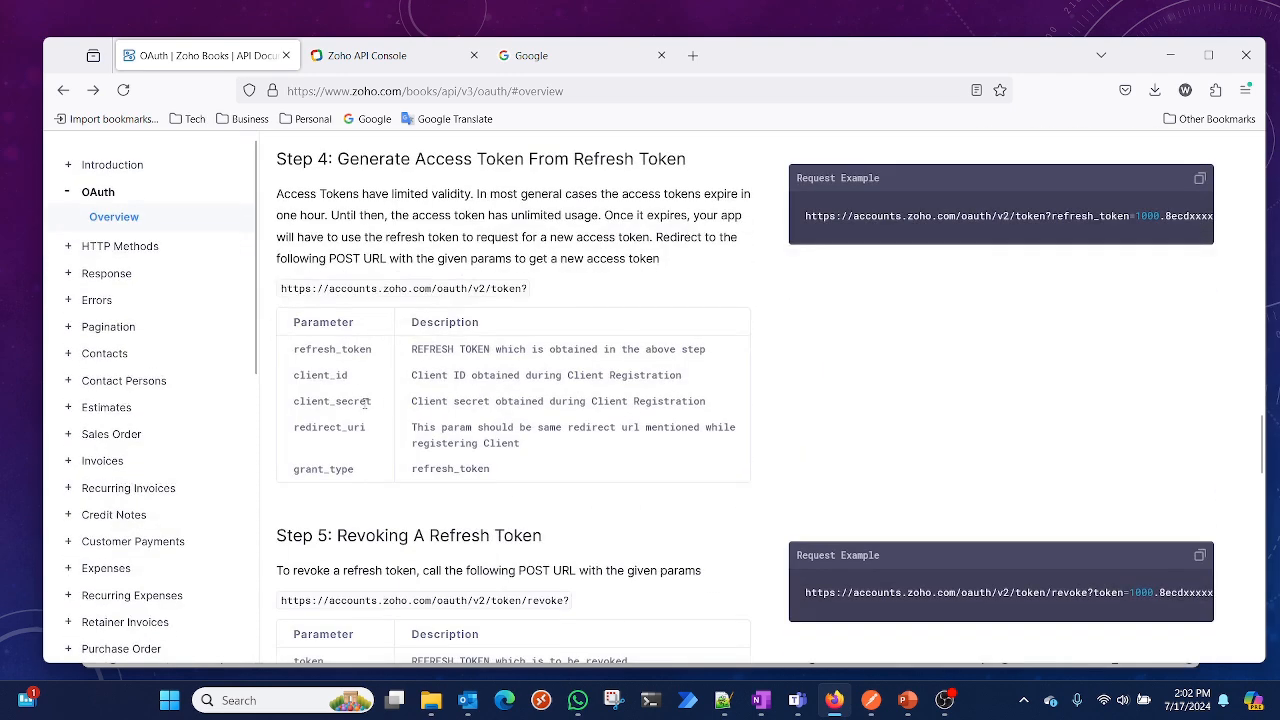
pyautogui.click(1170, 55)
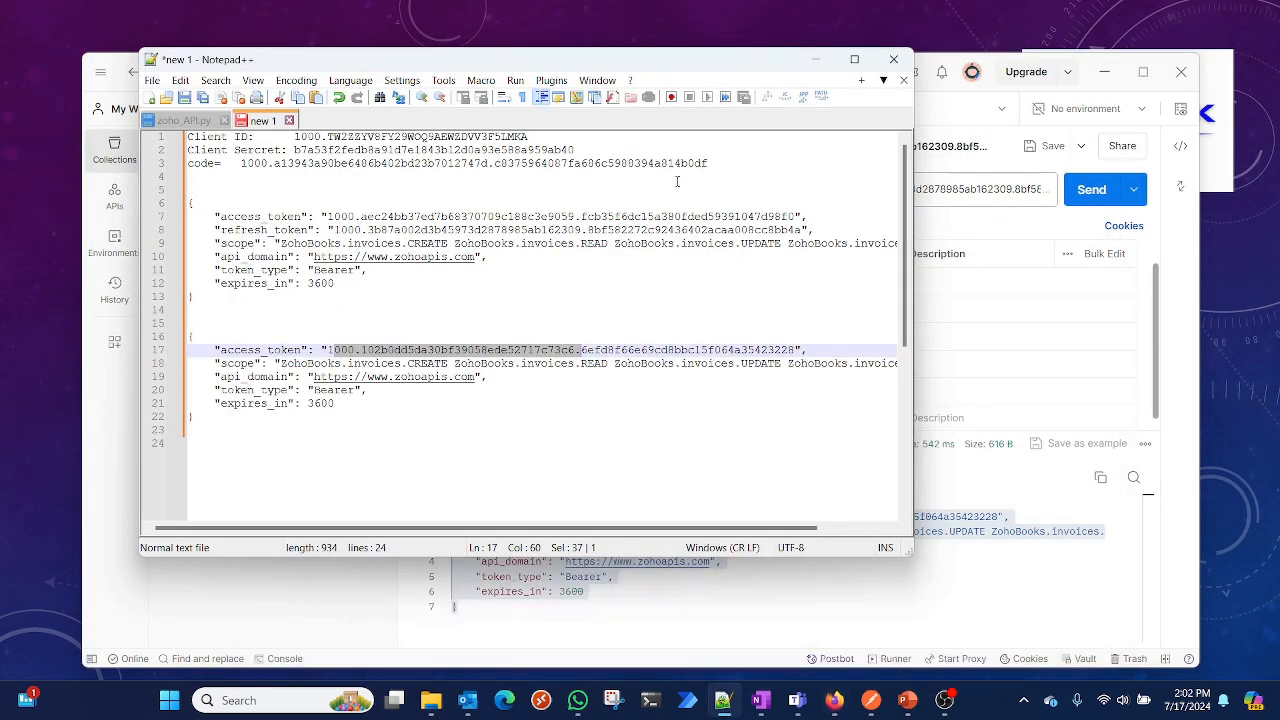
pyautogui.click(260, 321)
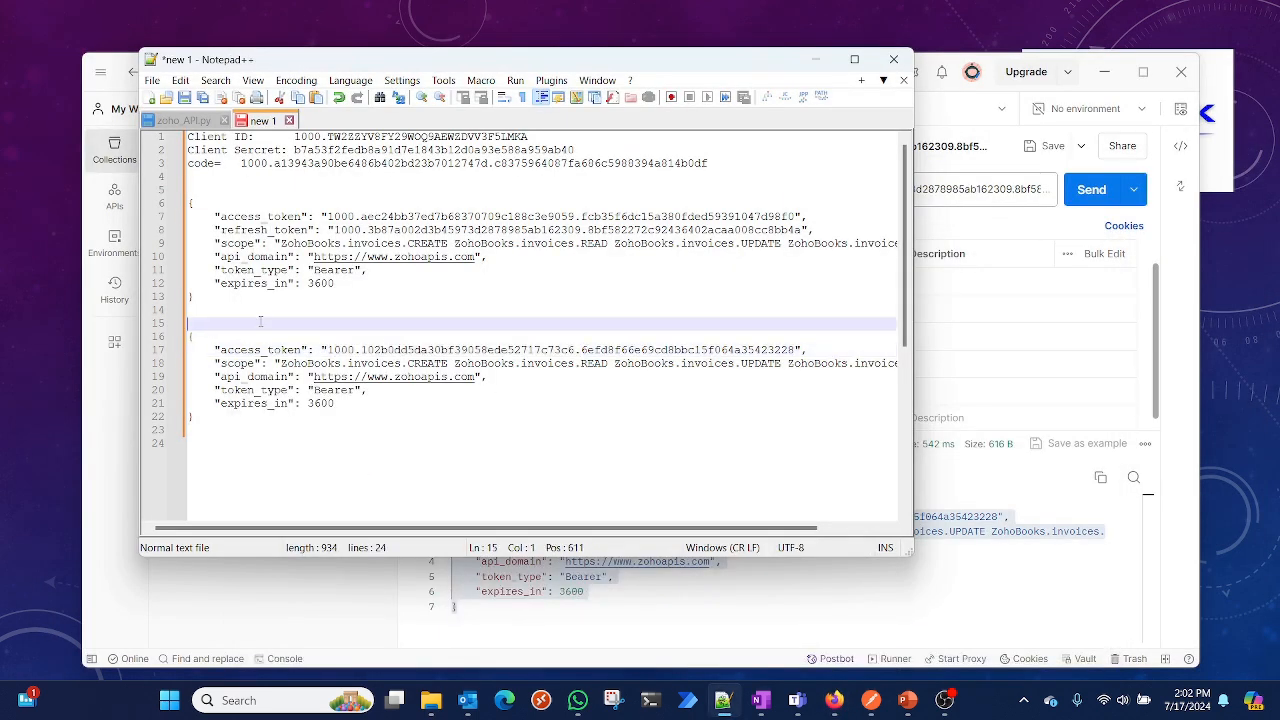
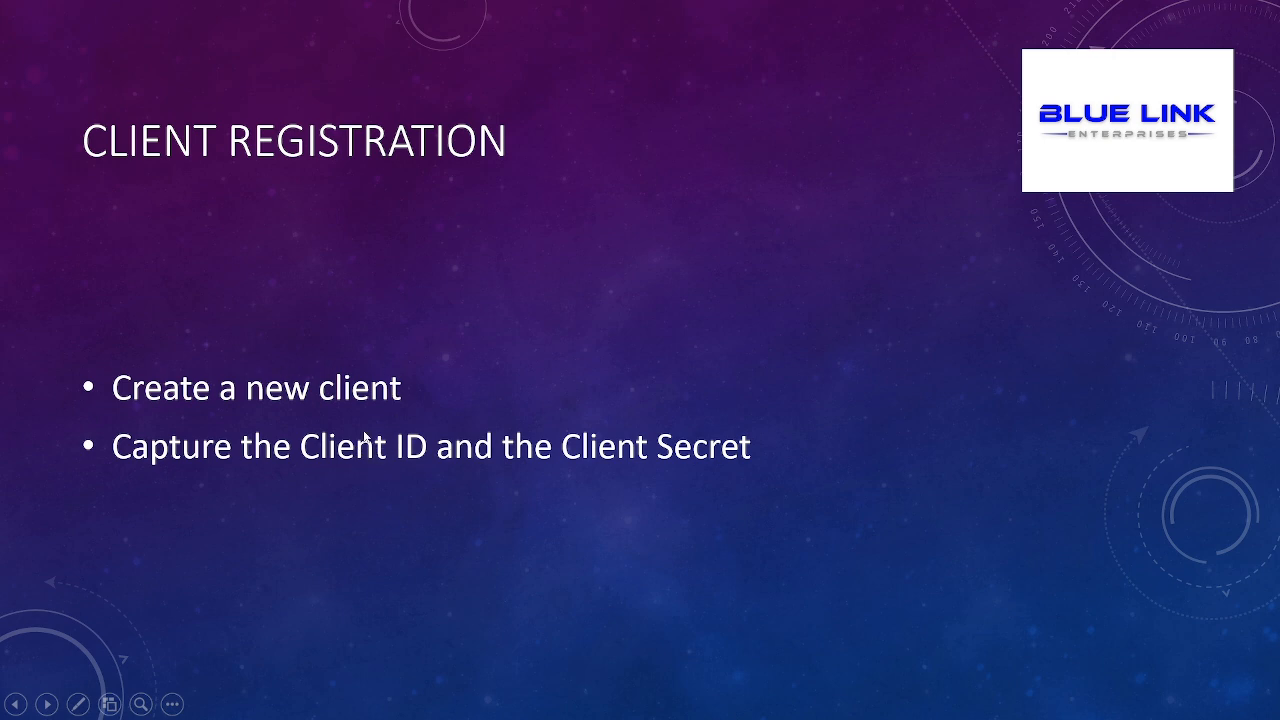
pyautogui.press('Right')
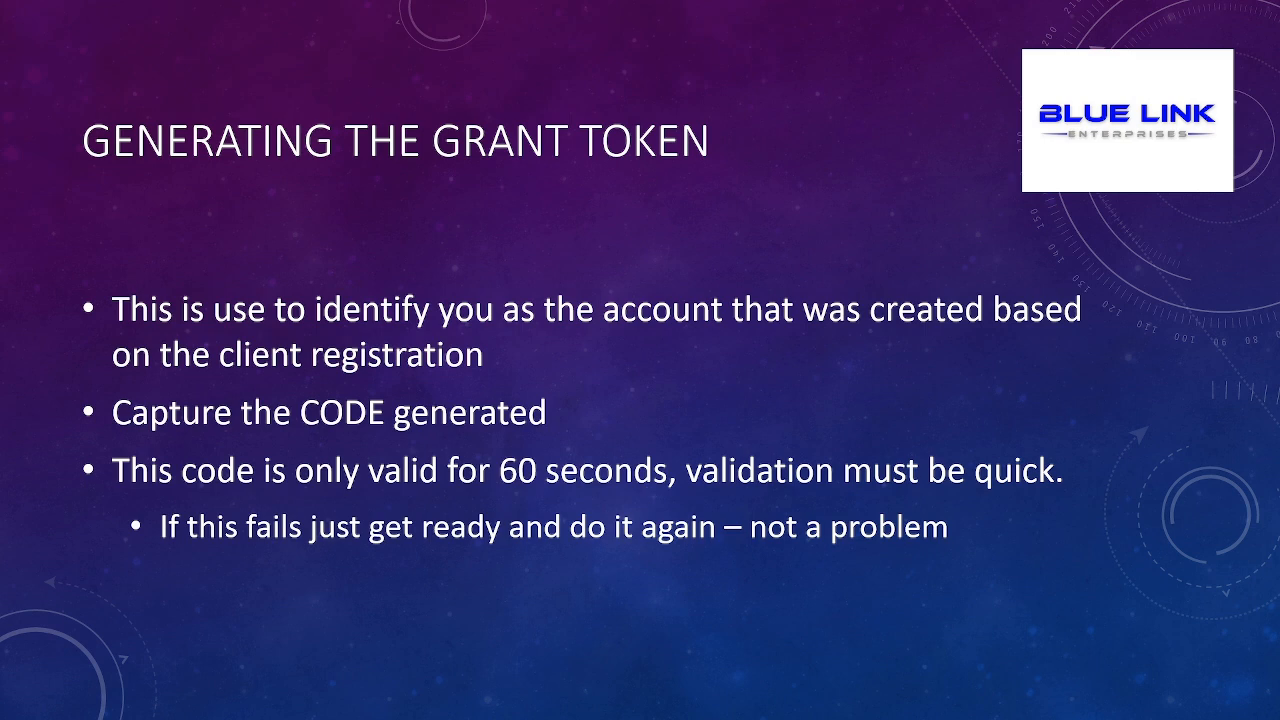
pyautogui.press('Right')
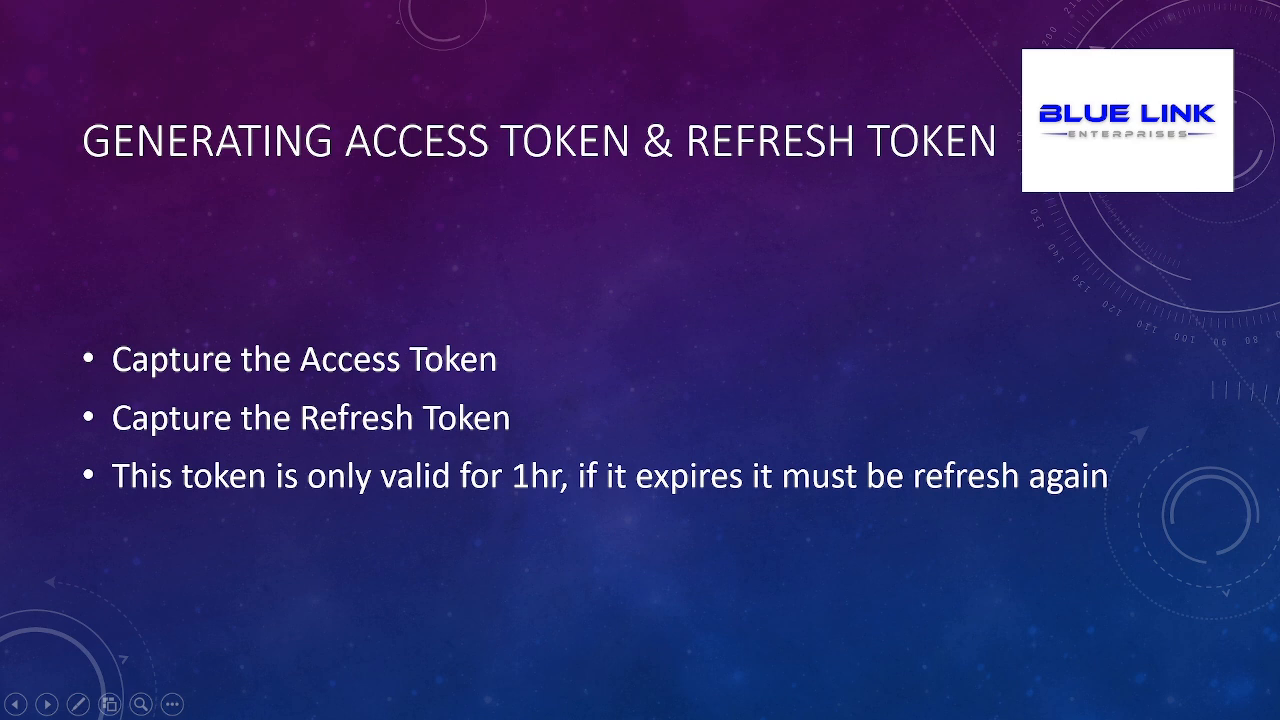
pyautogui.press('Right')
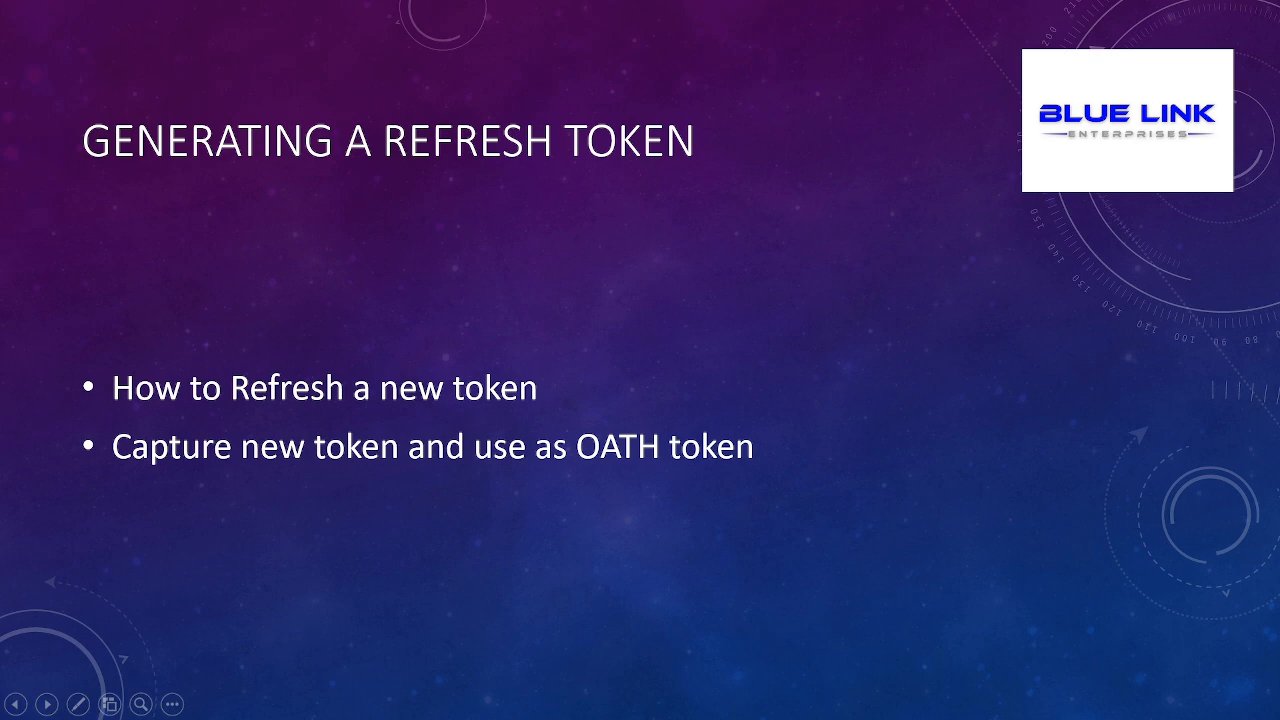
pyautogui.press('Right')
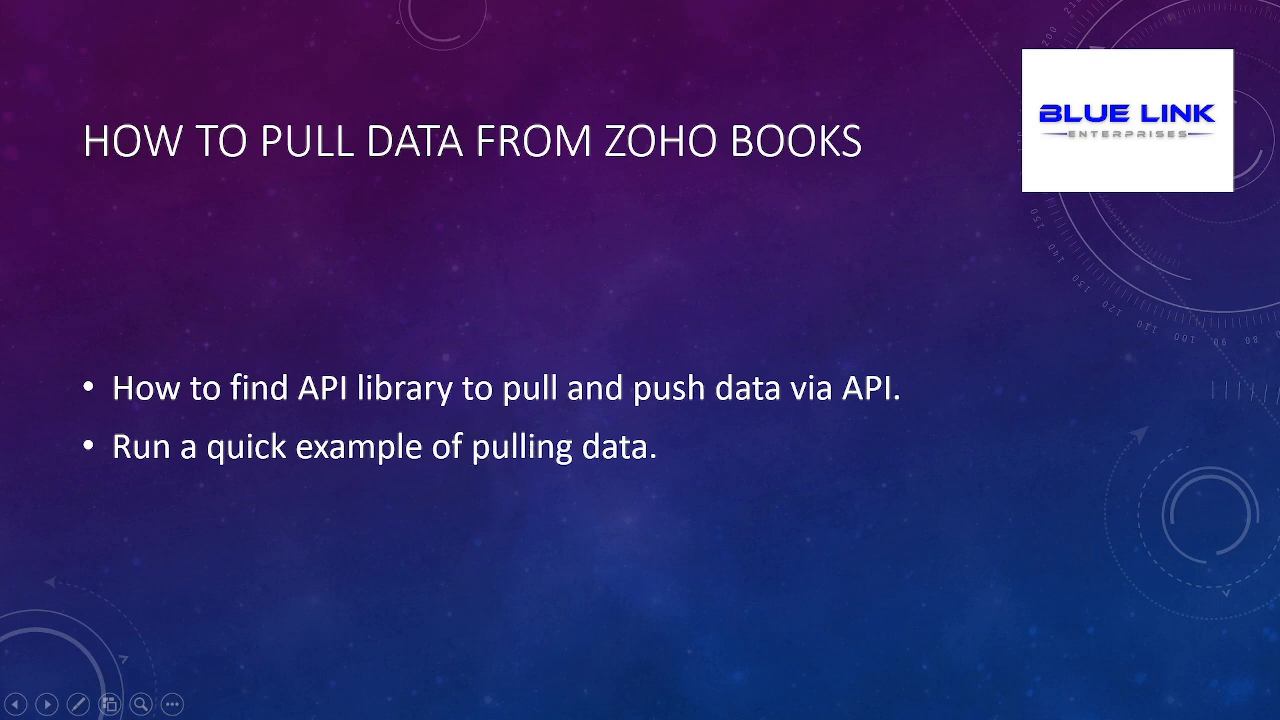
# Switch to the browser and open the List invoices page of the Zoho Books API documentation
pyautogui.hotkey('alt', 'Tab')
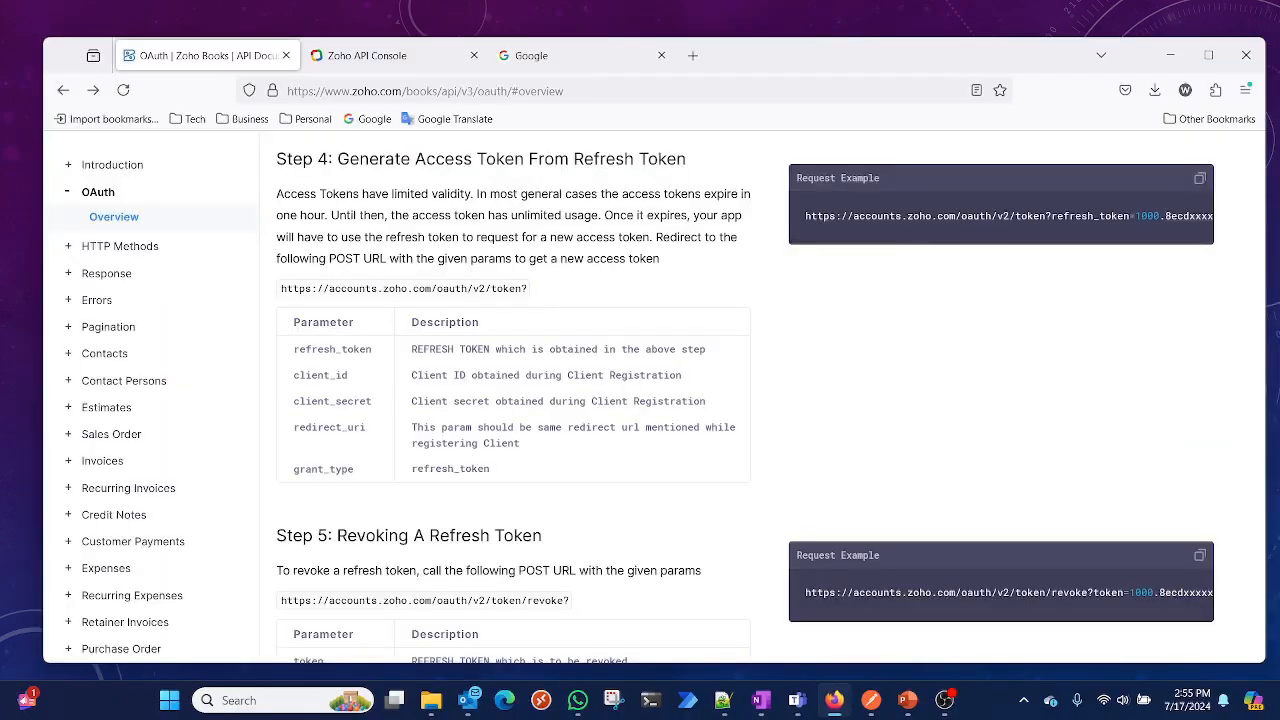
pyautogui.scroll(-10, 425, 195)
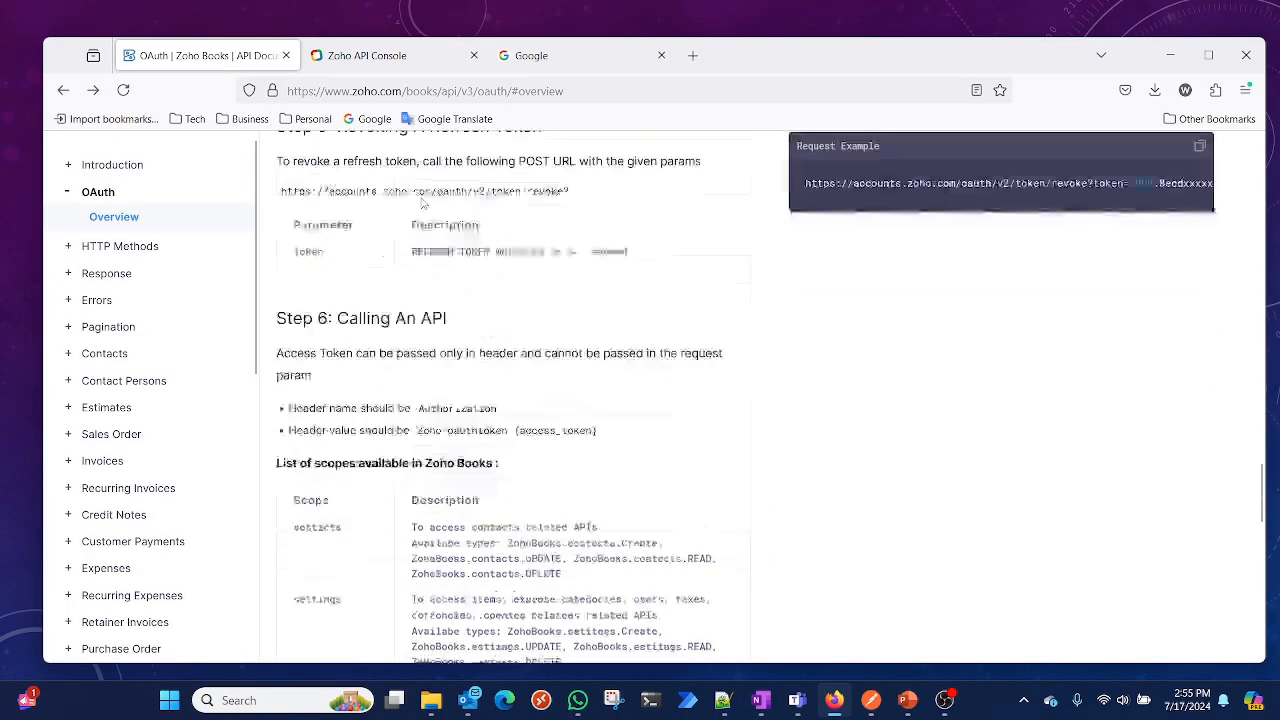
pyautogui.scroll(-10, 423, 203)
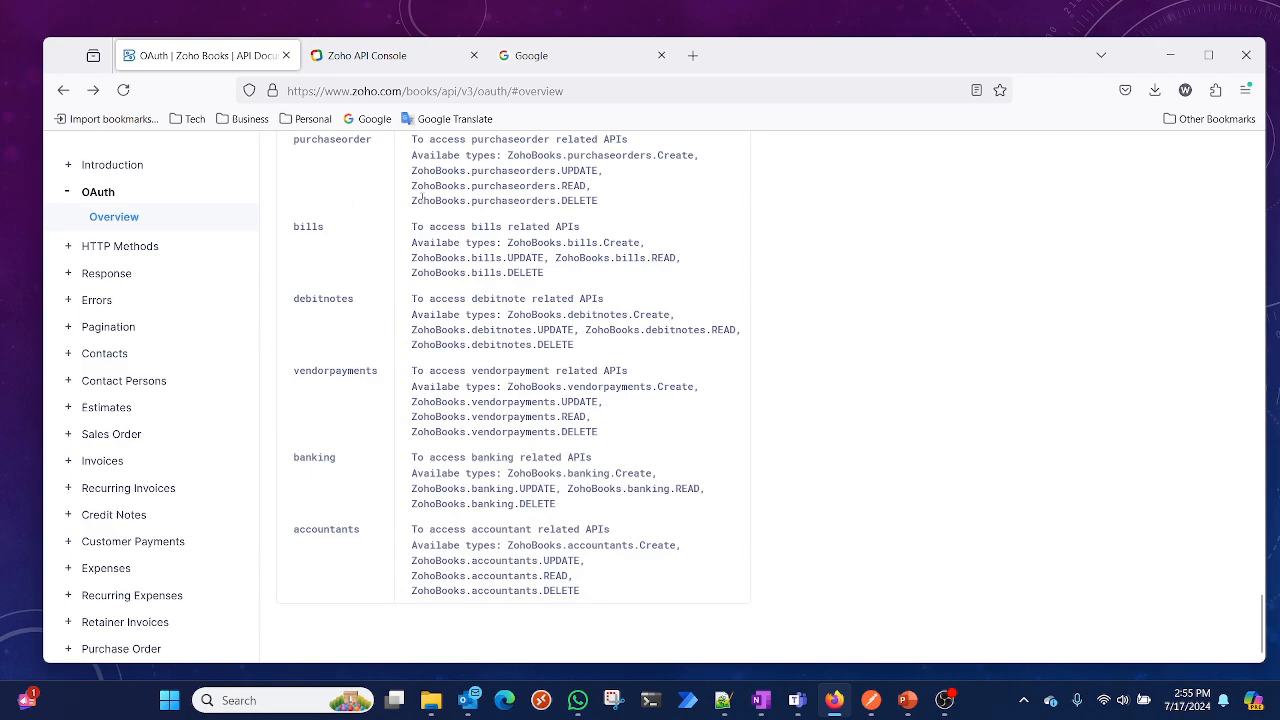
pyautogui.scroll(15, 420, 203)
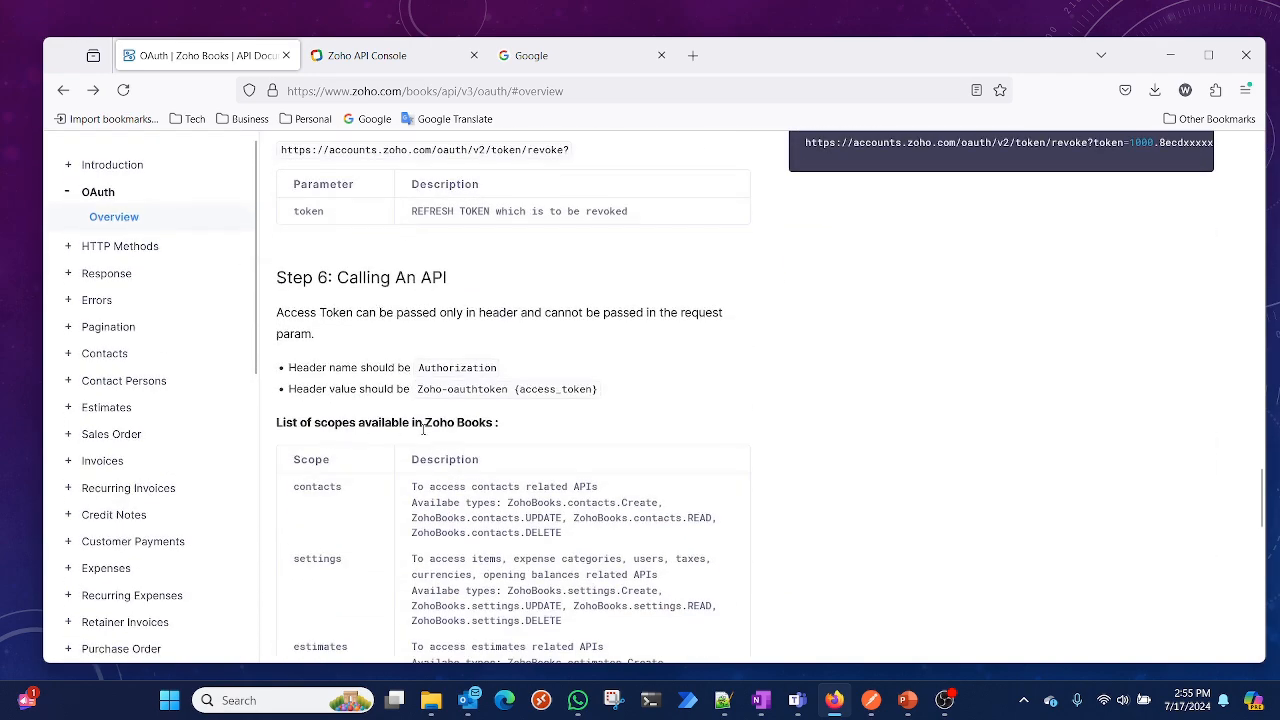
pyautogui.scroll(3, 432, 389)
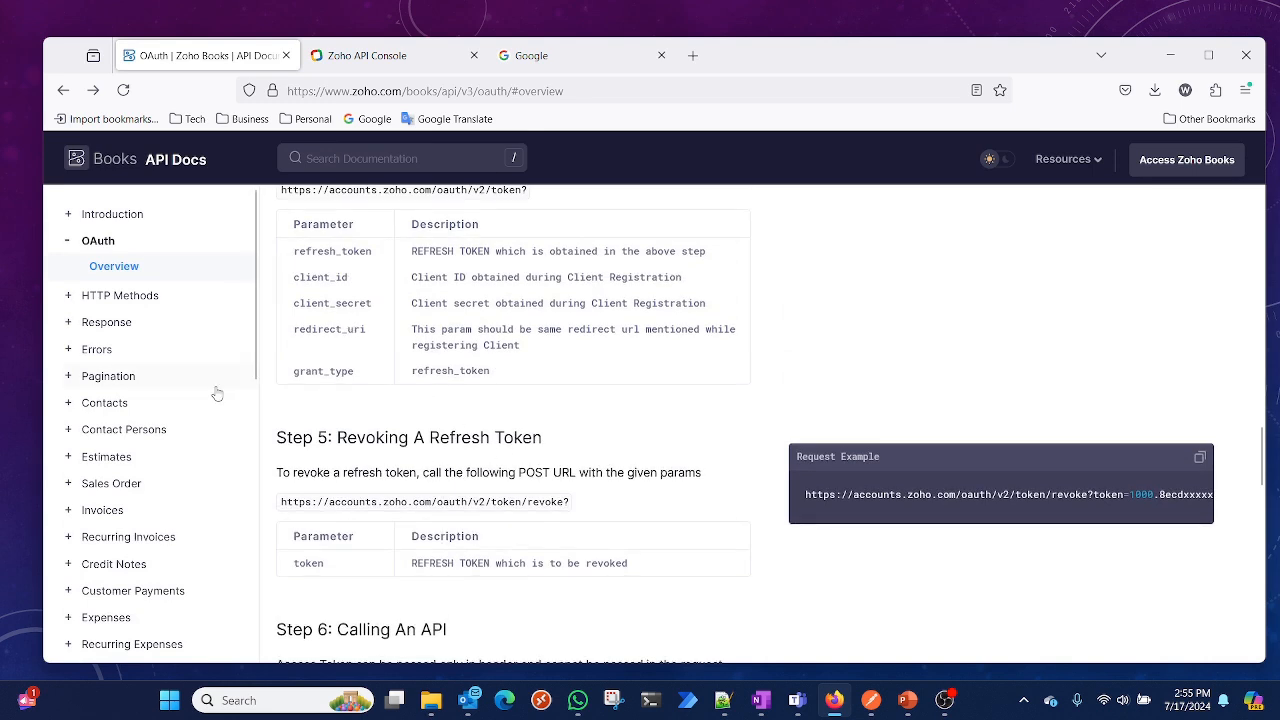
pyautogui.click(90, 512)
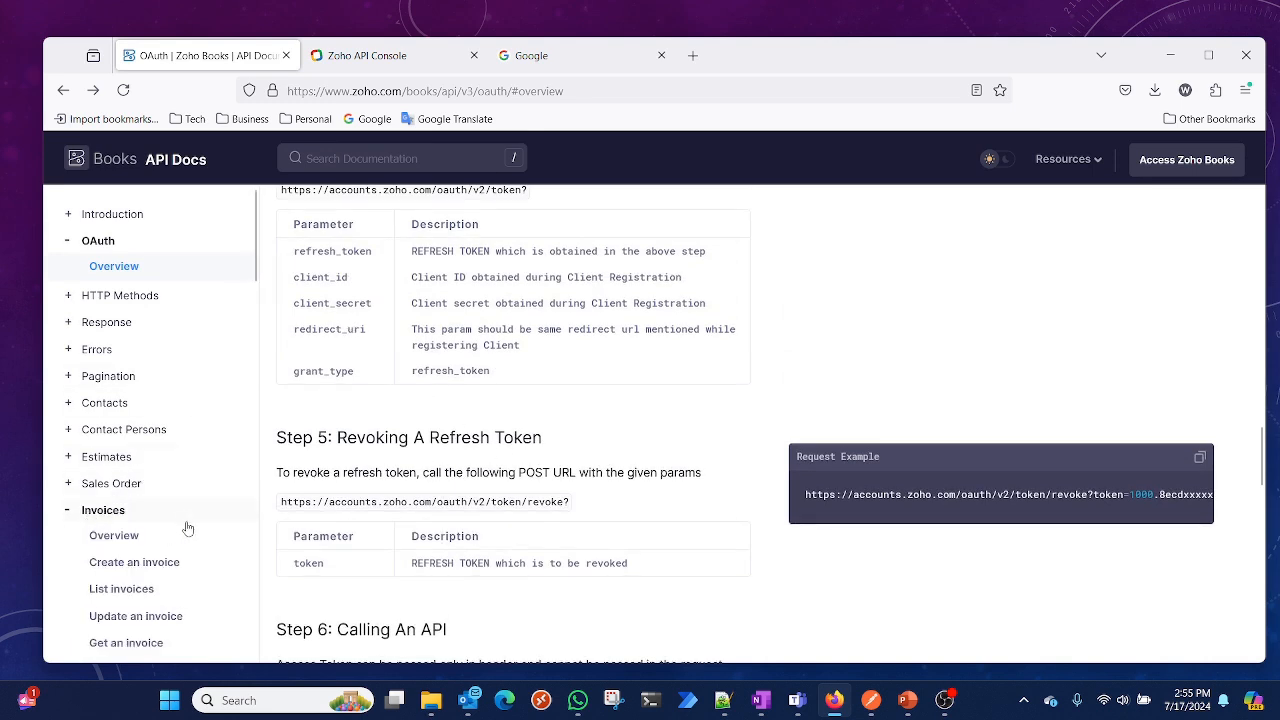
pyautogui.click(120, 592)
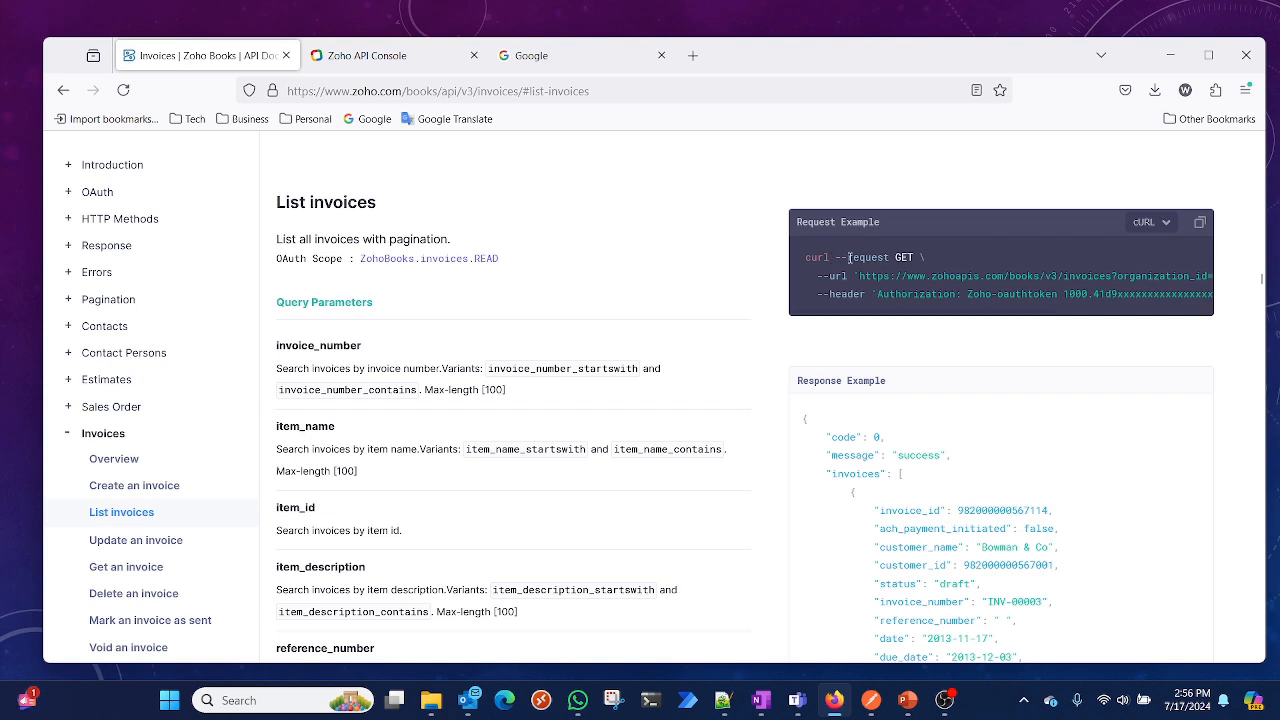
# Switch the request example's language to Python and back to cURL
pyautogui.click(1165, 226)
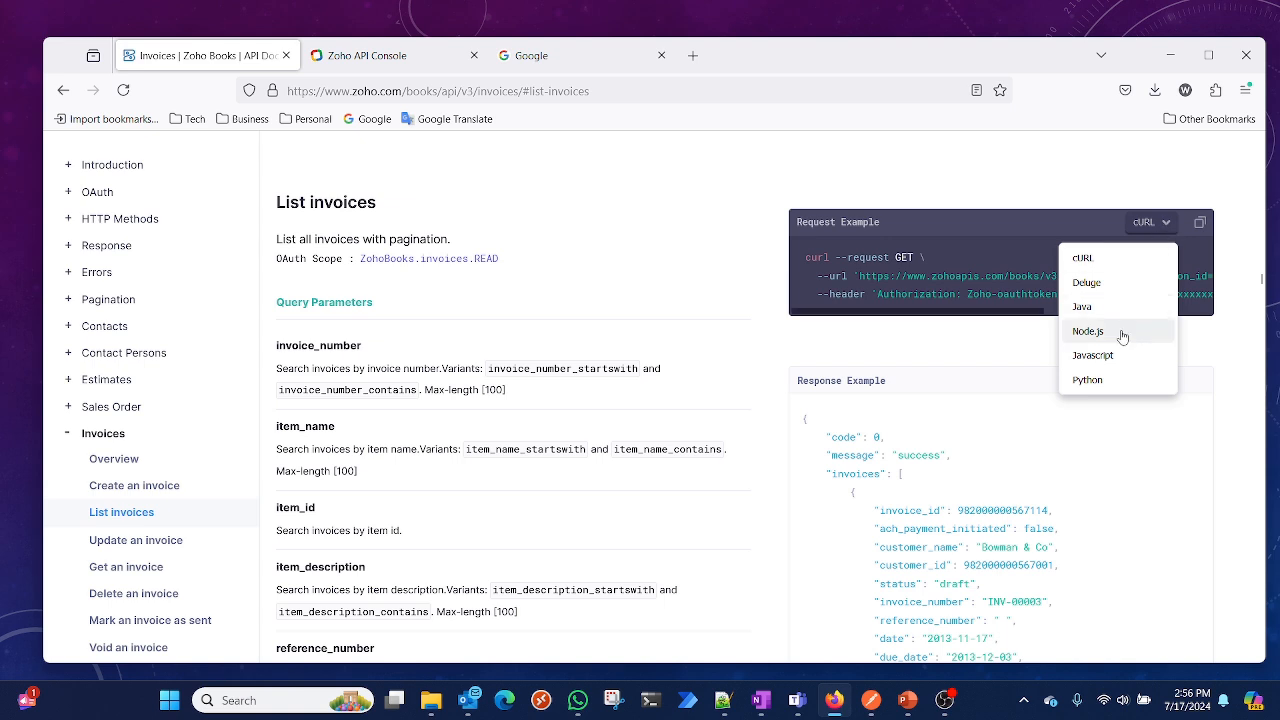
pyautogui.click(1093, 383)
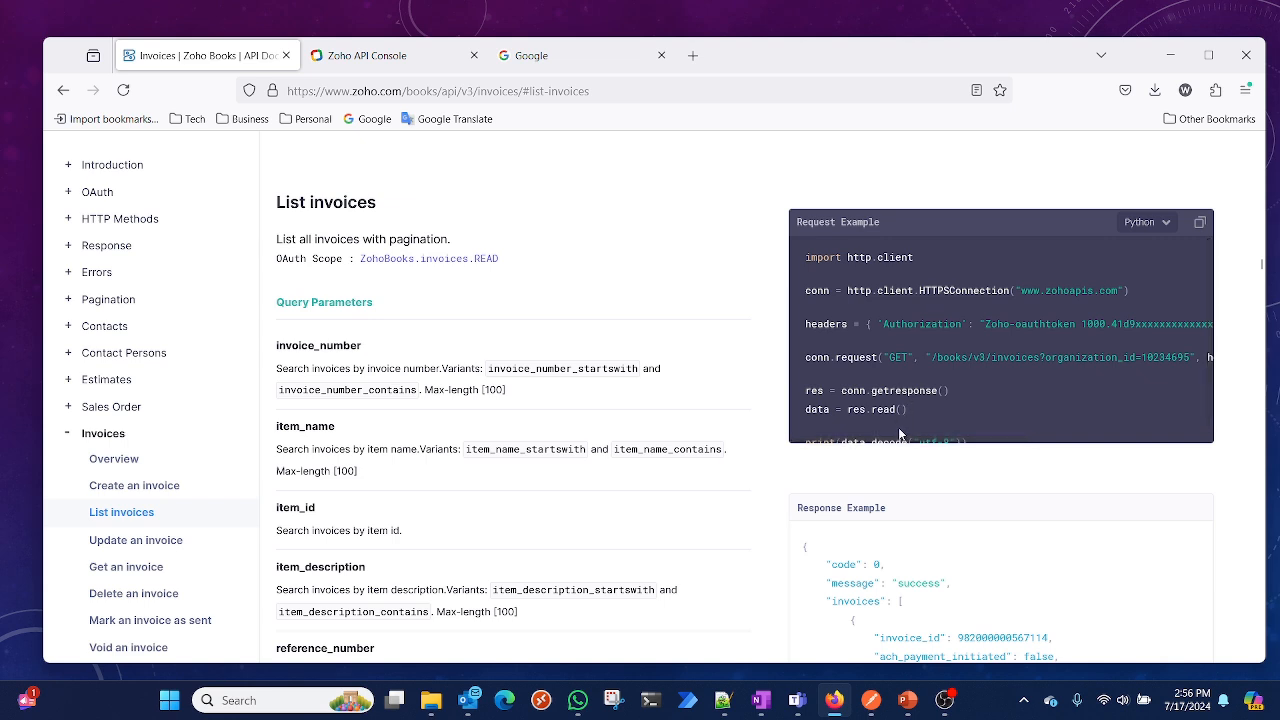
pyautogui.click(1166, 226)
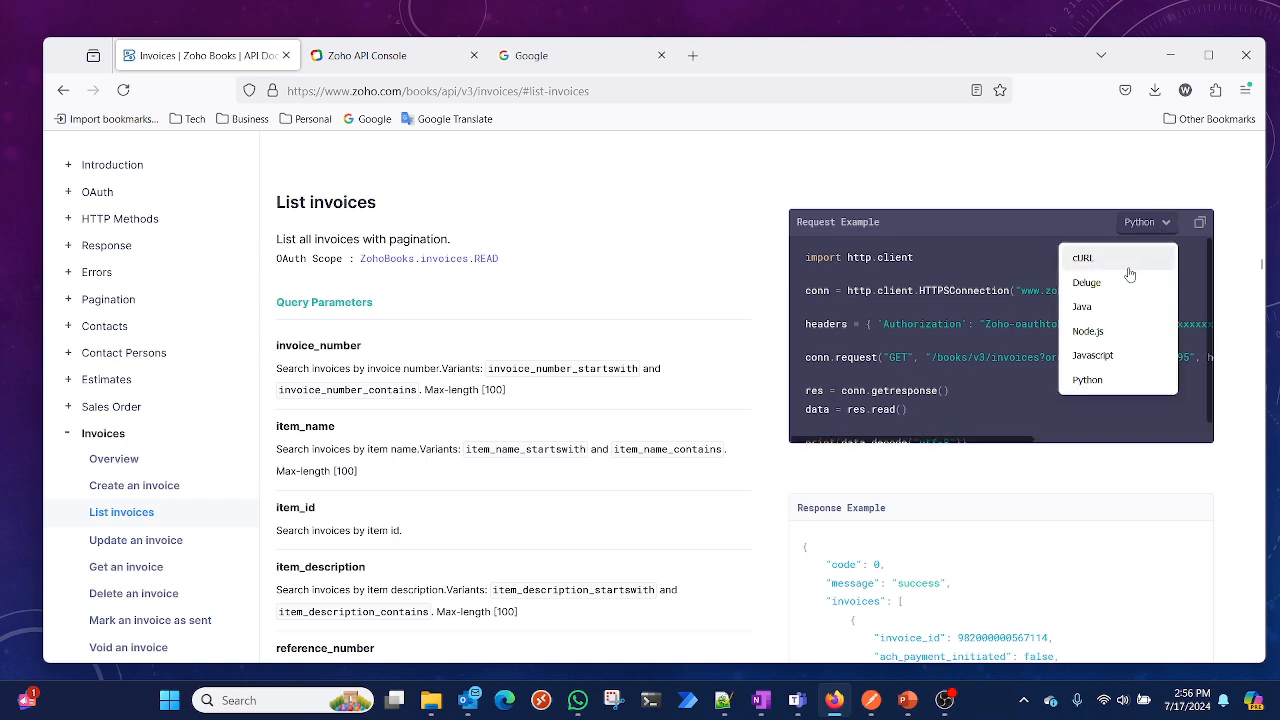
pyautogui.click(1126, 258)
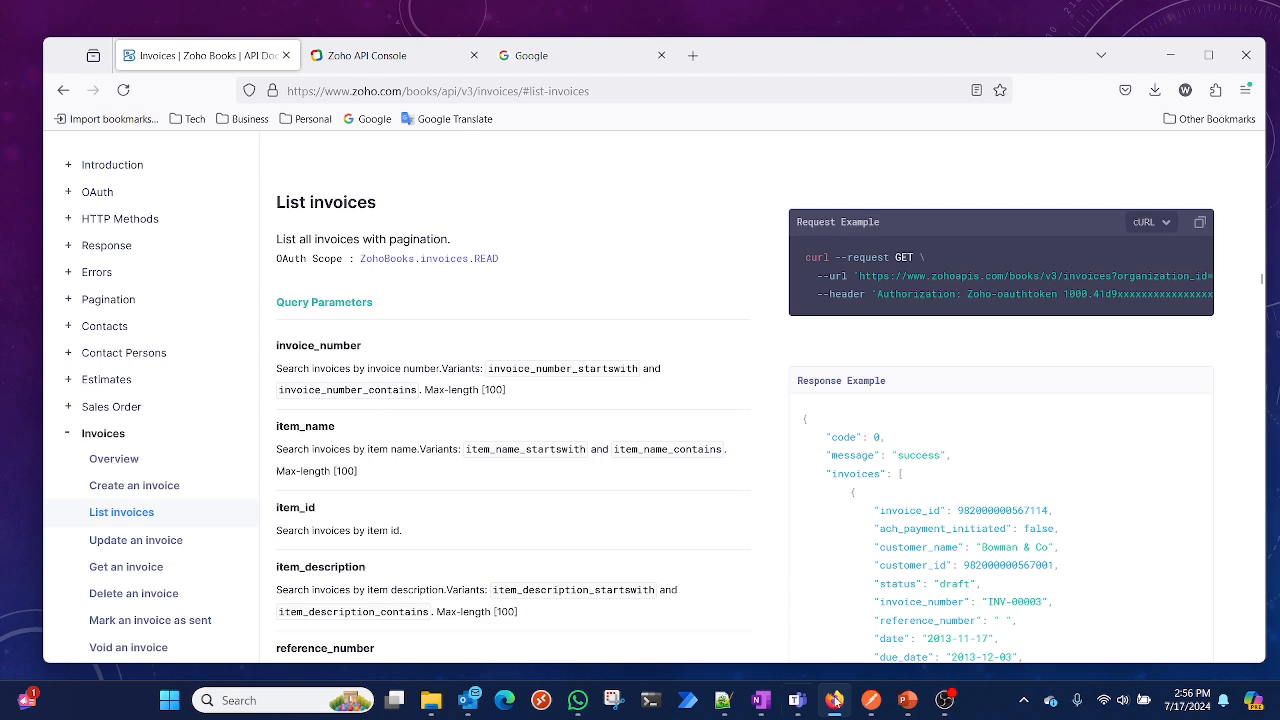
# Open the List Invoices request in Postman and disable its invoice_number query parameter
pyautogui.click(875, 703)
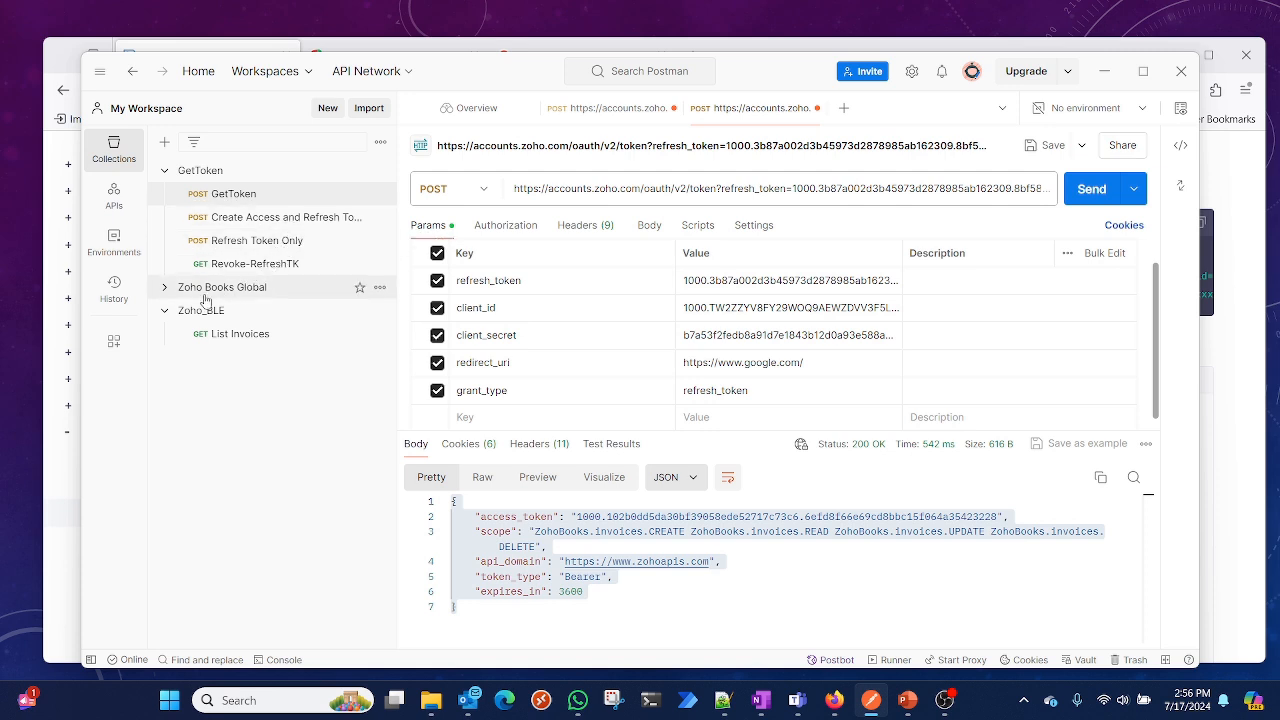
pyautogui.click(236, 340)
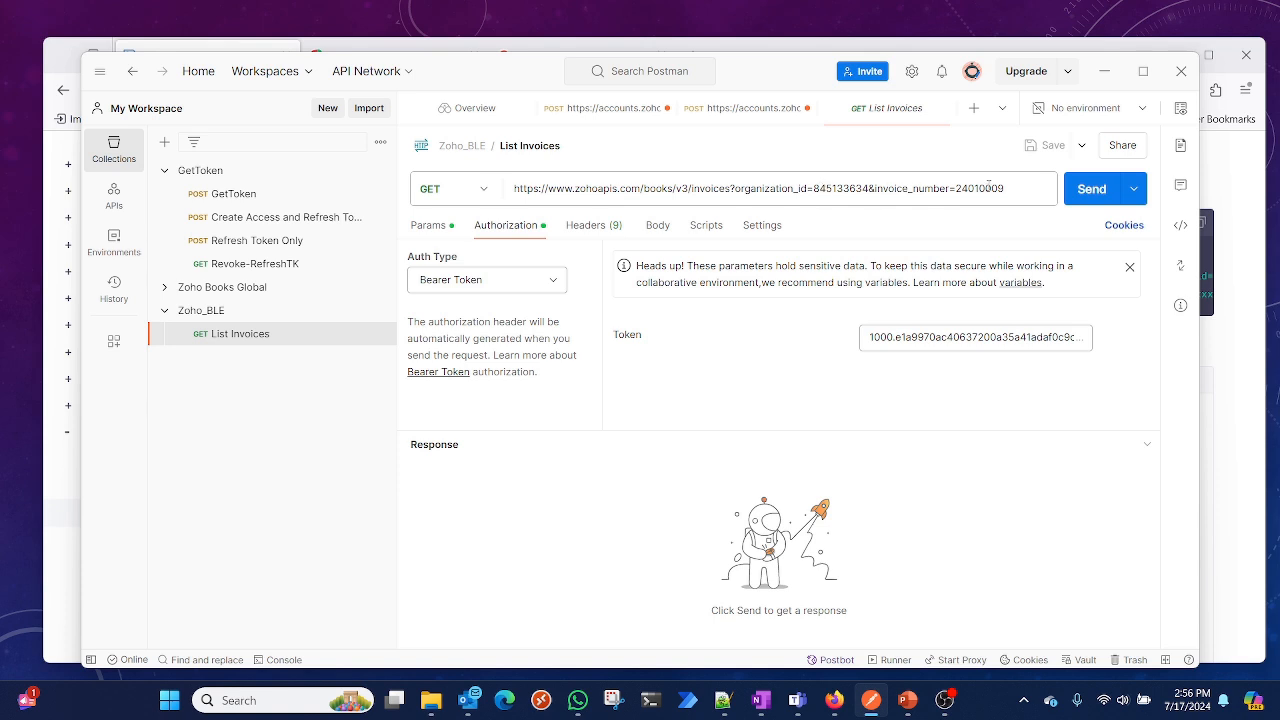
pyautogui.click(1020, 186)
pyautogui.moveTo(1006, 187); pyautogui.dragTo(895, 193)
pyautogui.click(430, 227)
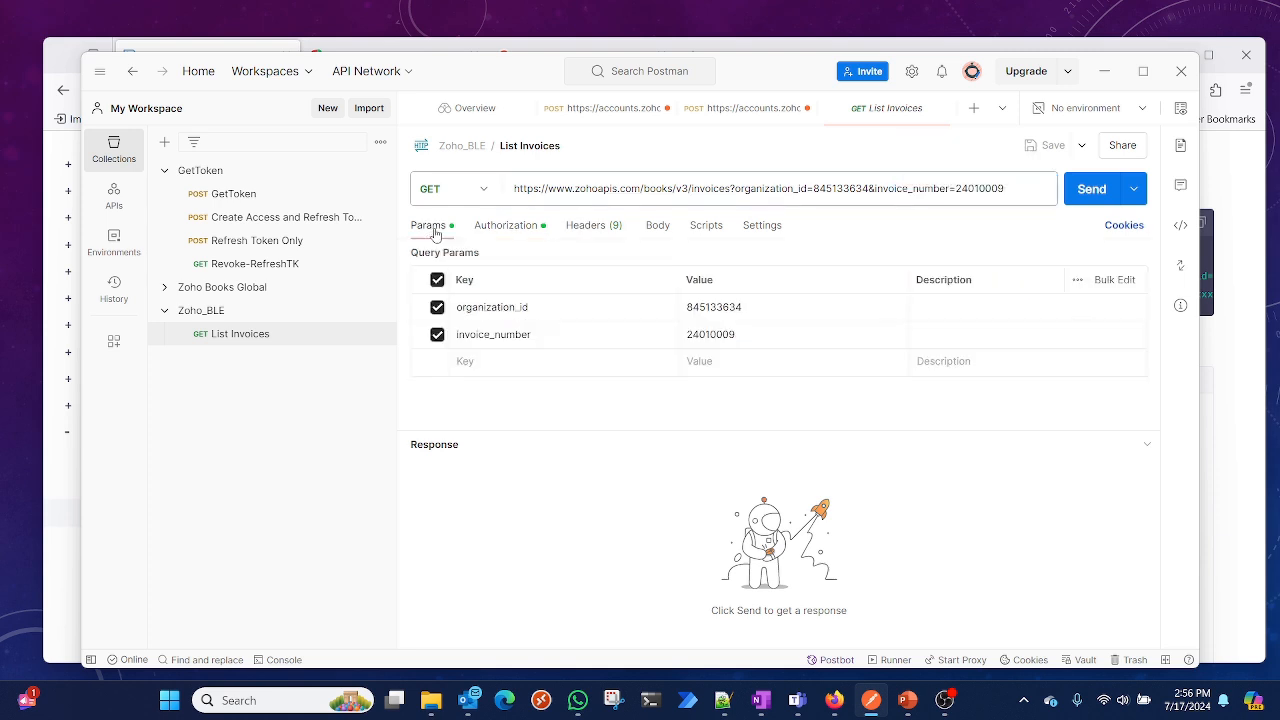
pyautogui.click(437, 337)
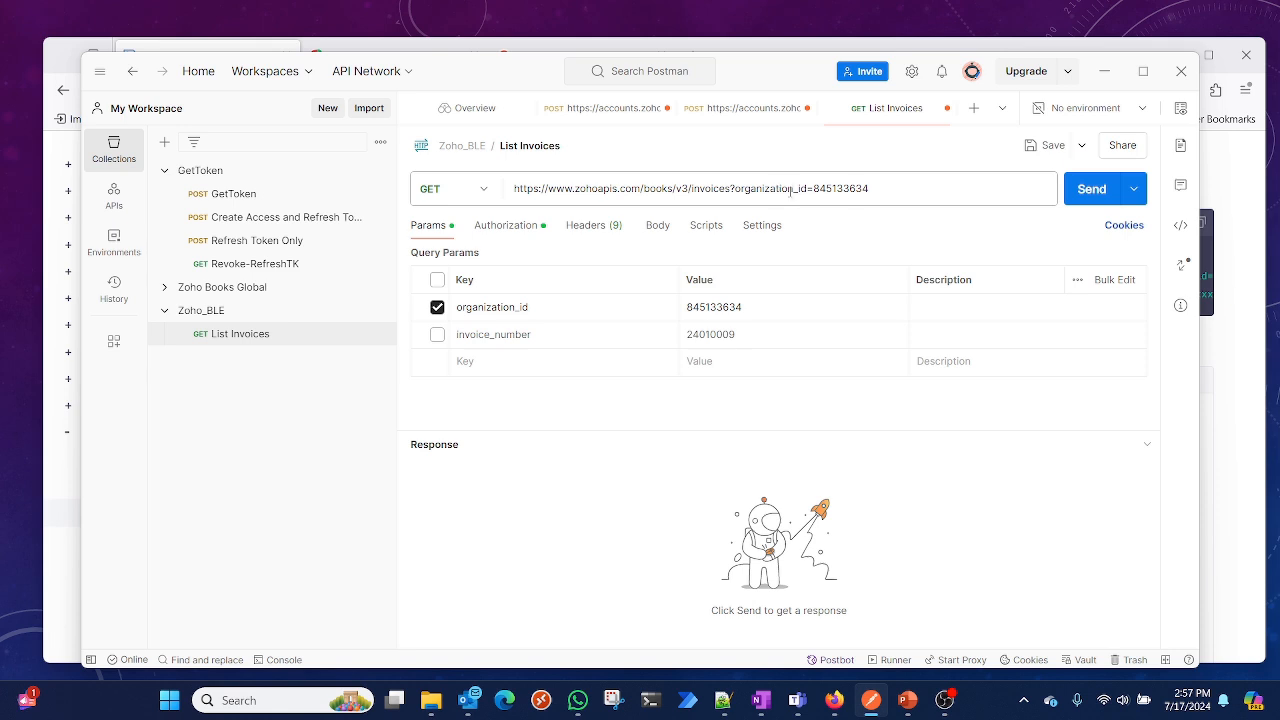
# Replace the Bearer Token in the request's authorization with the new access token copied from the notes
pyautogui.click(520, 229)
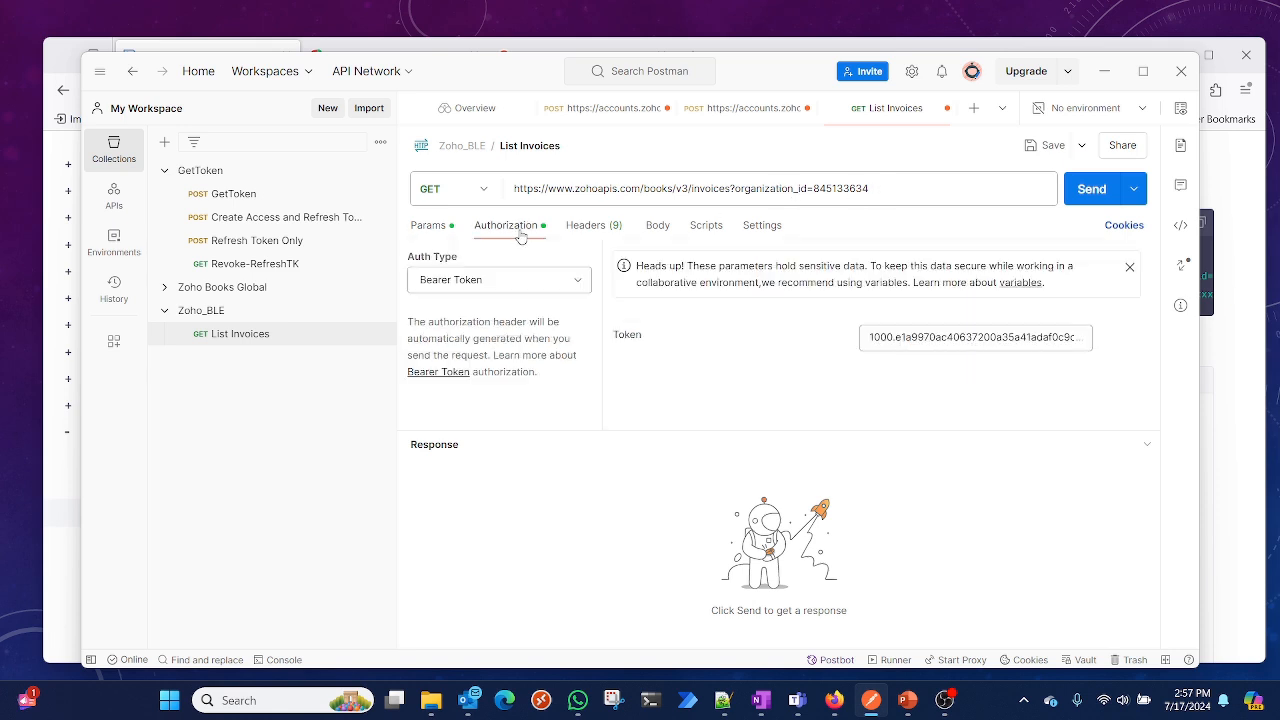
pyautogui.click(450, 283)
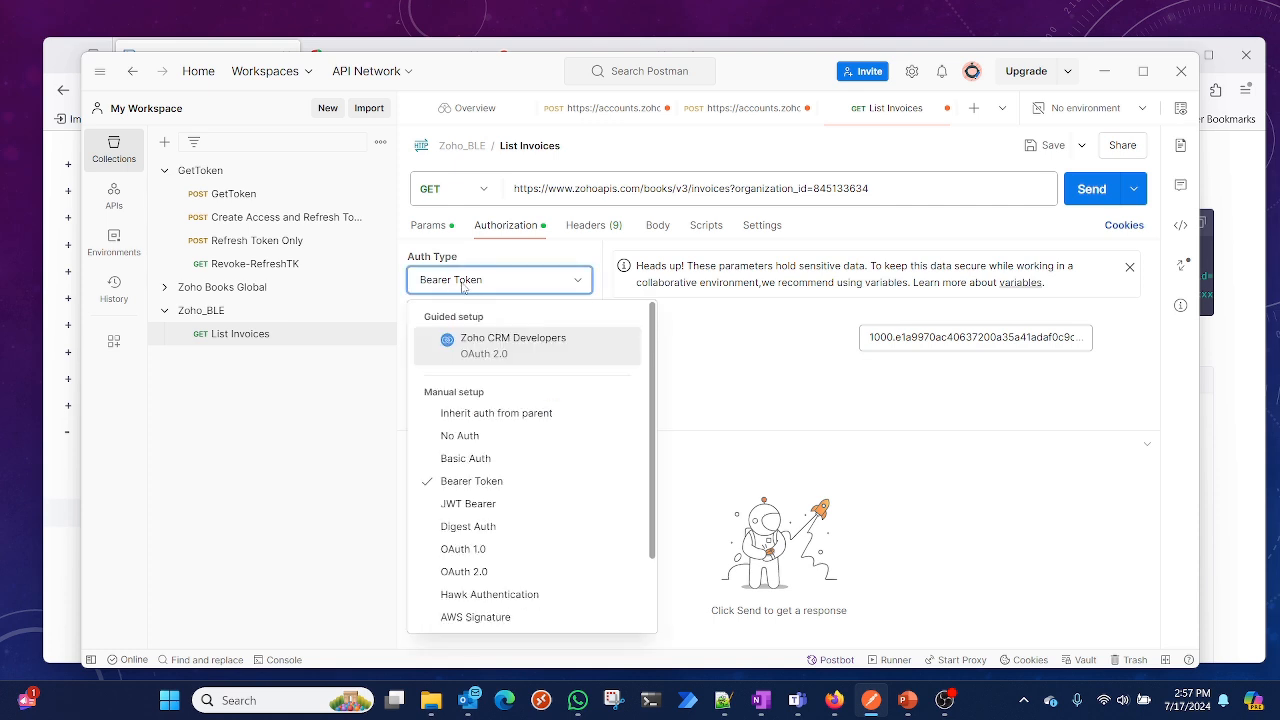
pyautogui.click(476, 488)
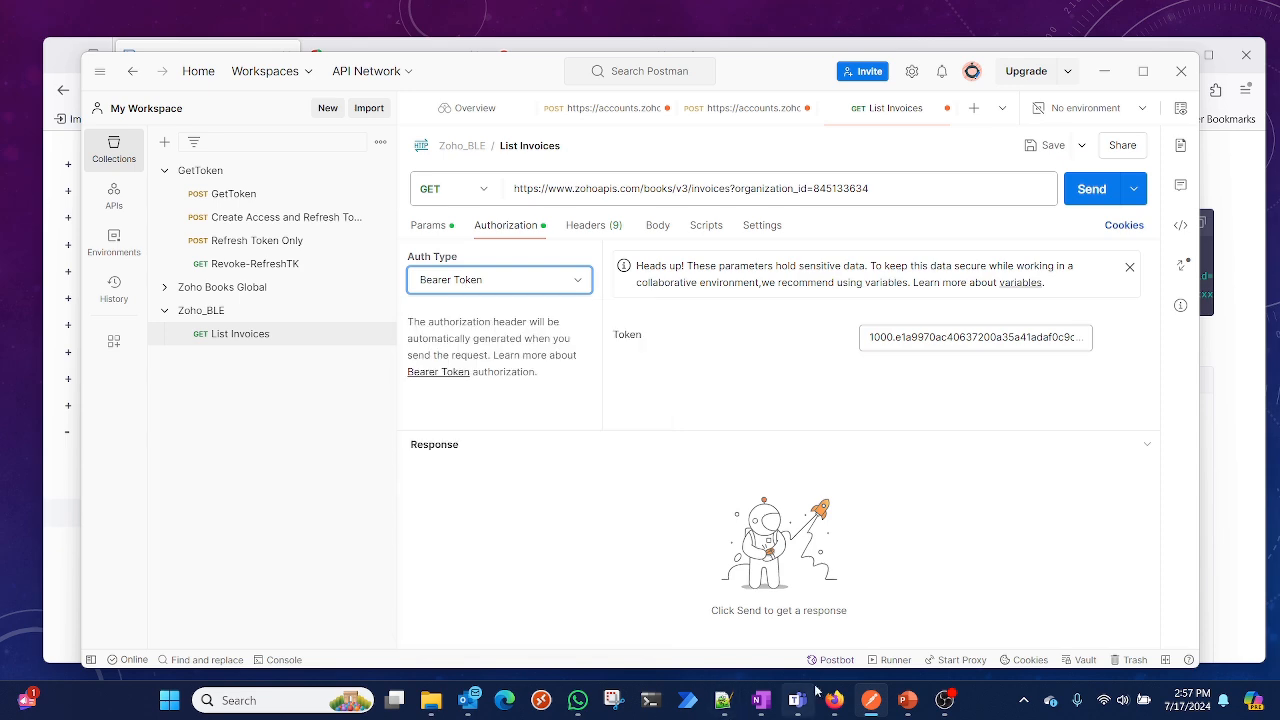
pyautogui.click(722, 700)
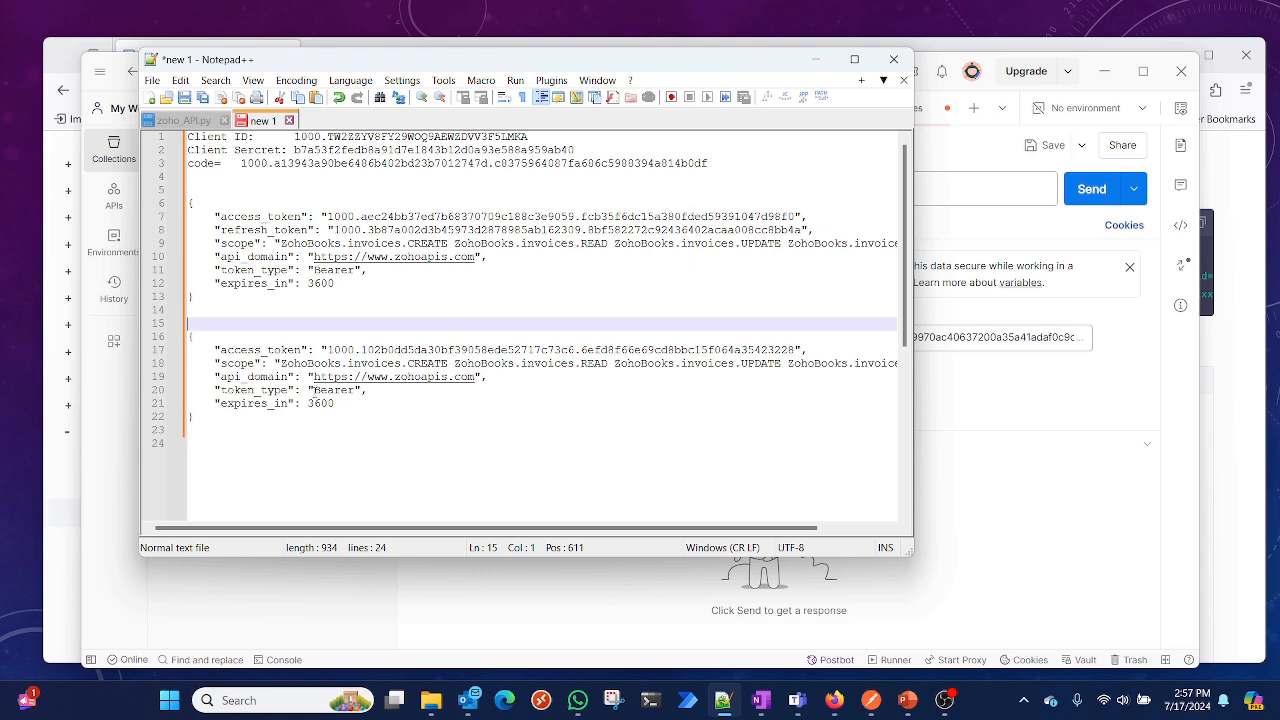
pyautogui.moveTo(327, 349); pyautogui.dragTo(797, 349)
pyautogui.hotkey('ctrl', 'c')
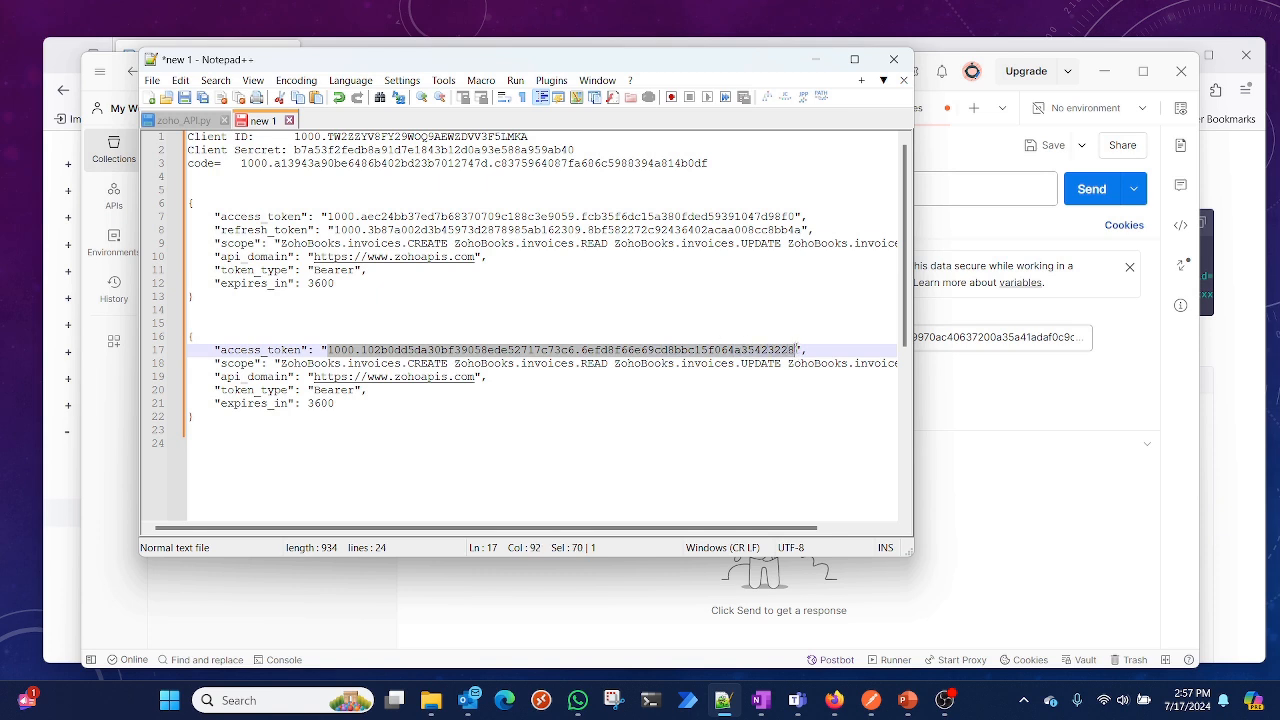
pyautogui.click(1077, 412)
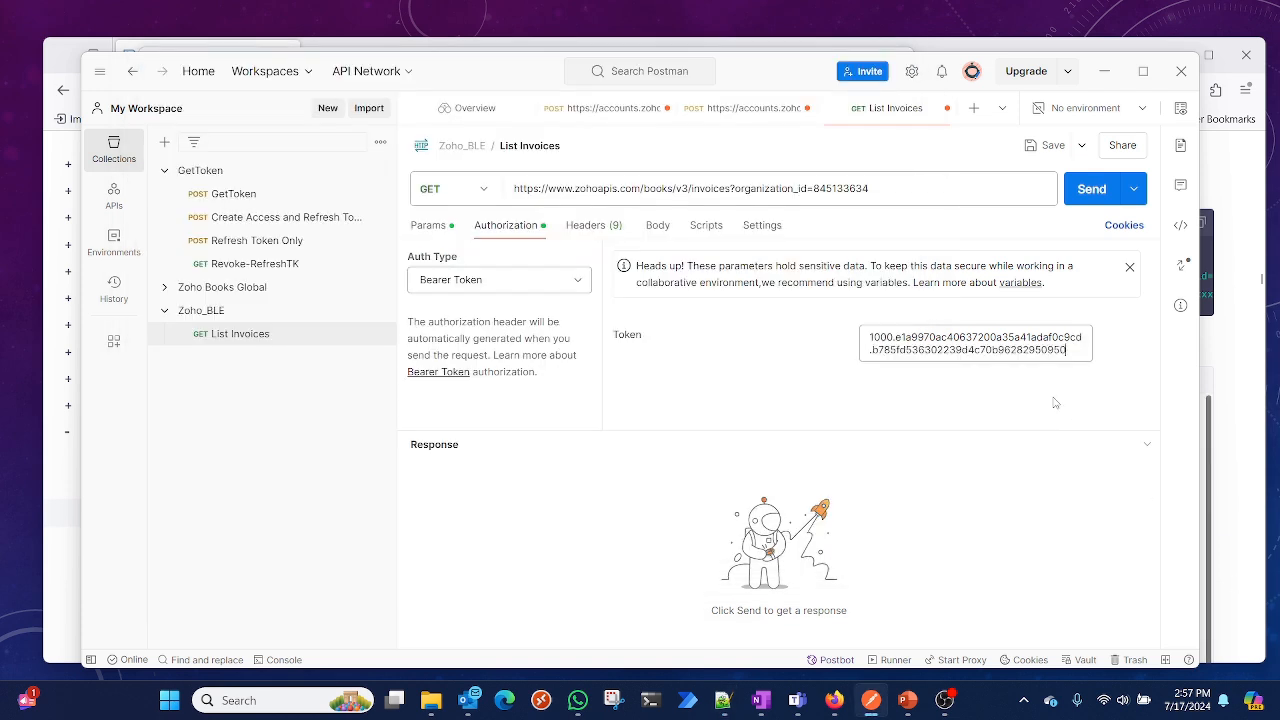
pyautogui.doubleClick(946, 349)
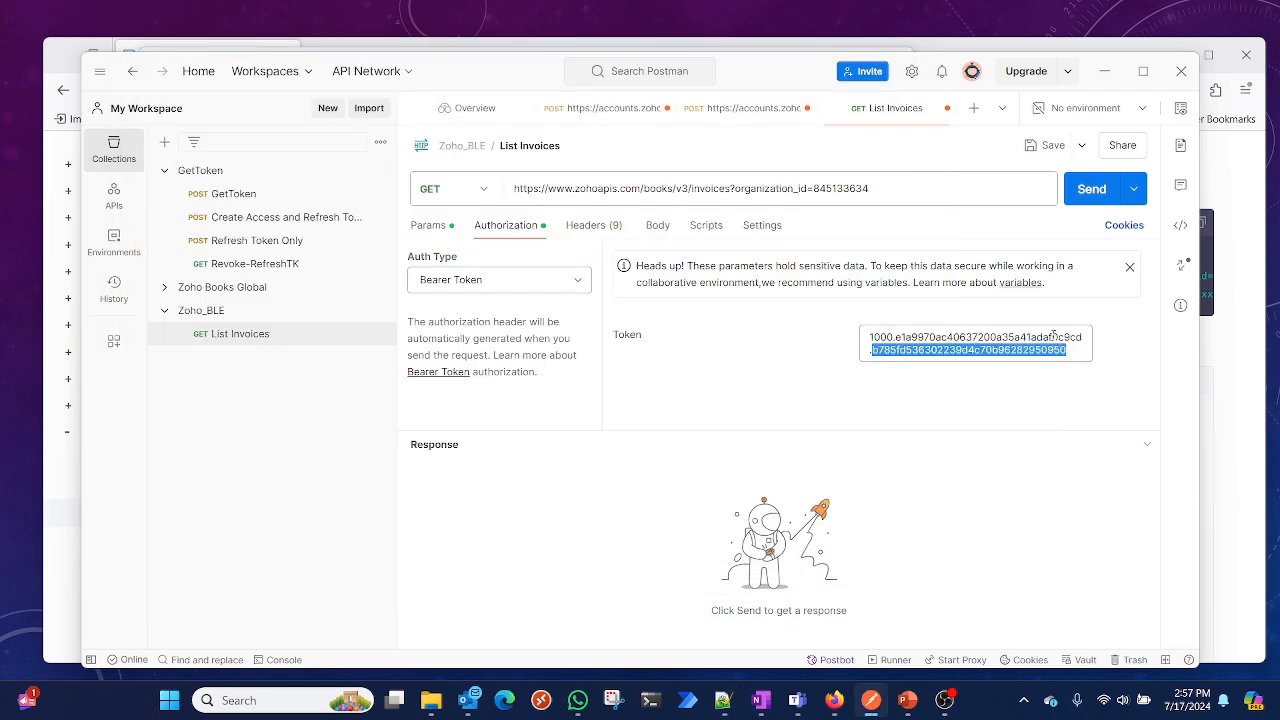
pyautogui.hotkey('ctrl', 'a')
pyautogui.hotkey('ctrl', 'v')
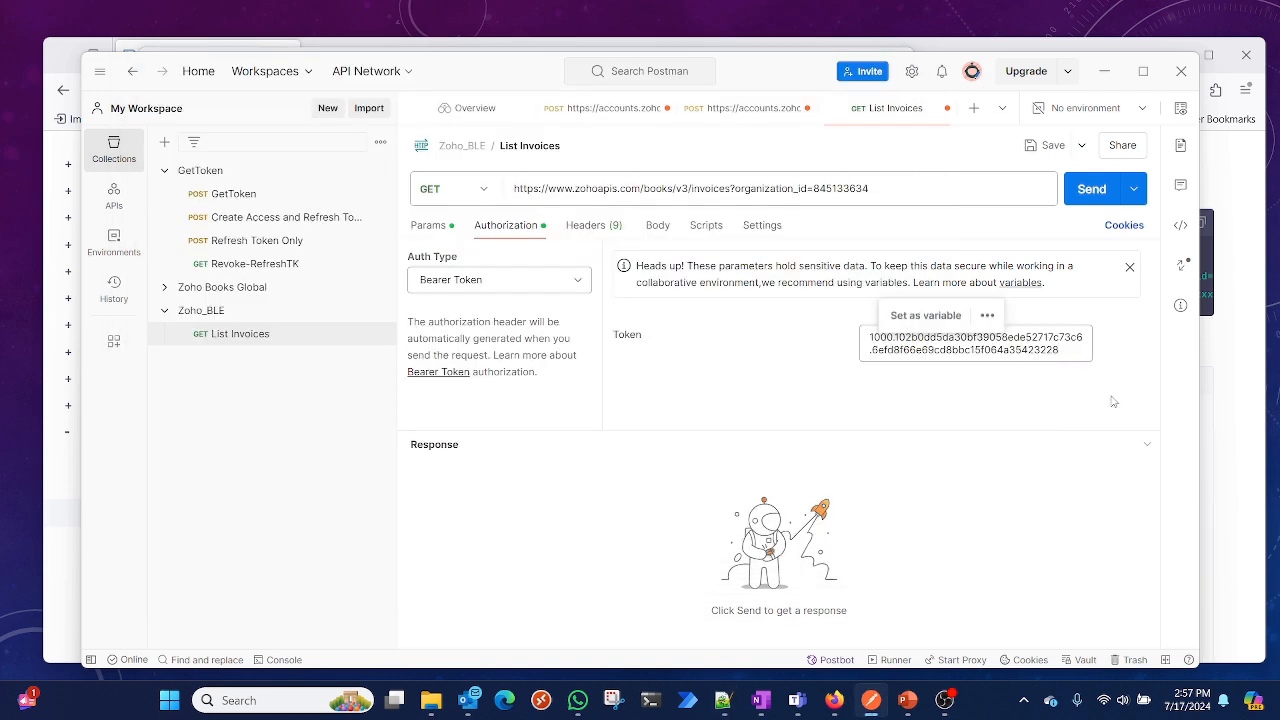
# Send the List Invoices request and scroll through the returned invoice JSON
pyautogui.click(1084, 191)
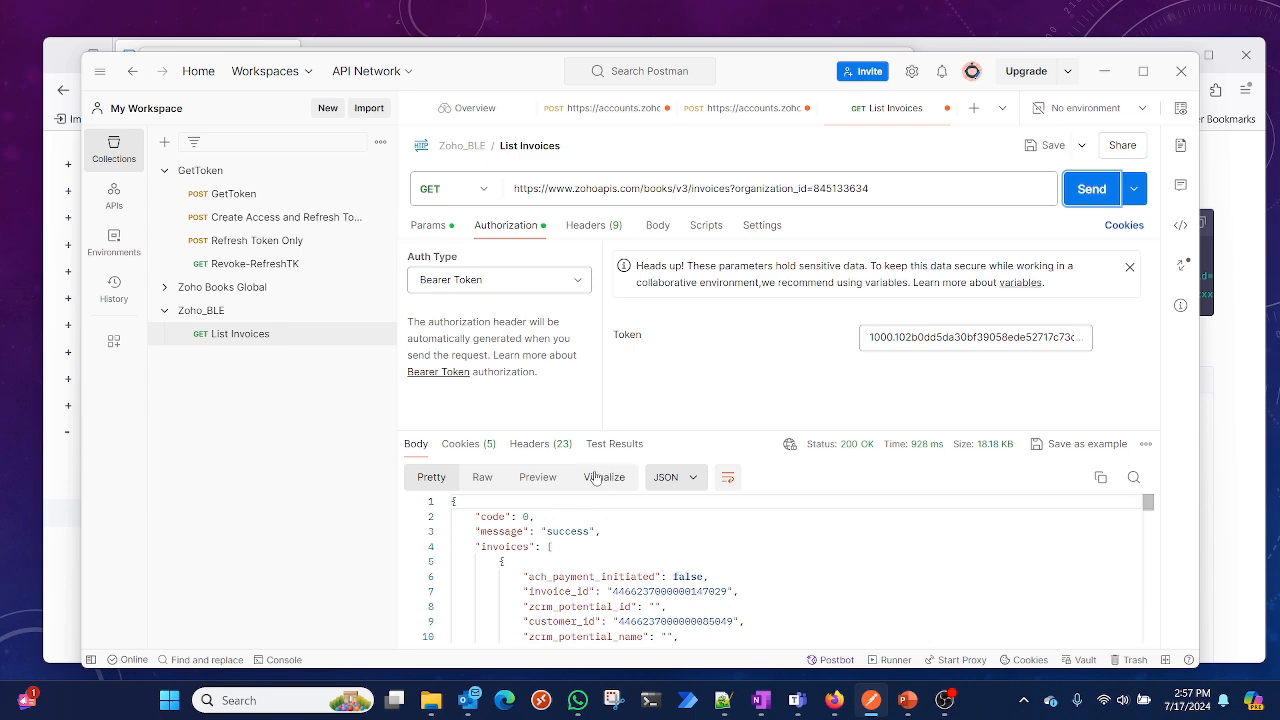
pyautogui.scroll(-20, 625, 585)
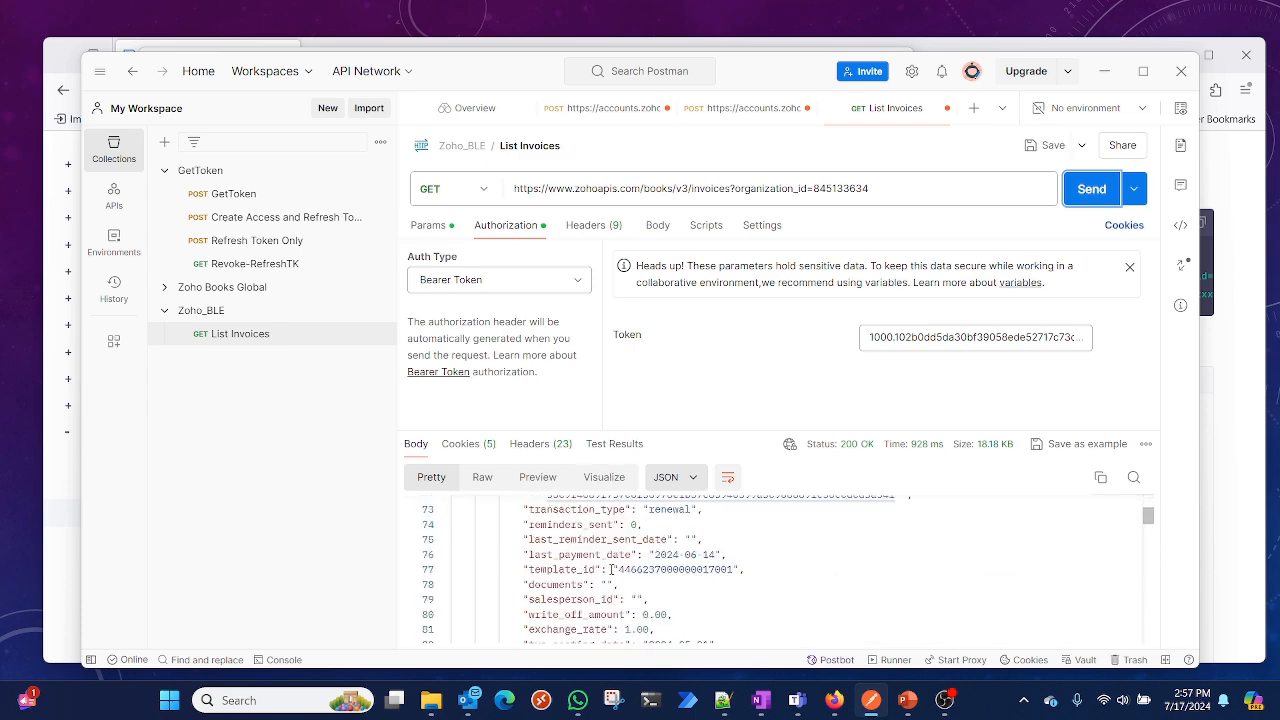
pyautogui.scroll(-20, 612, 570)
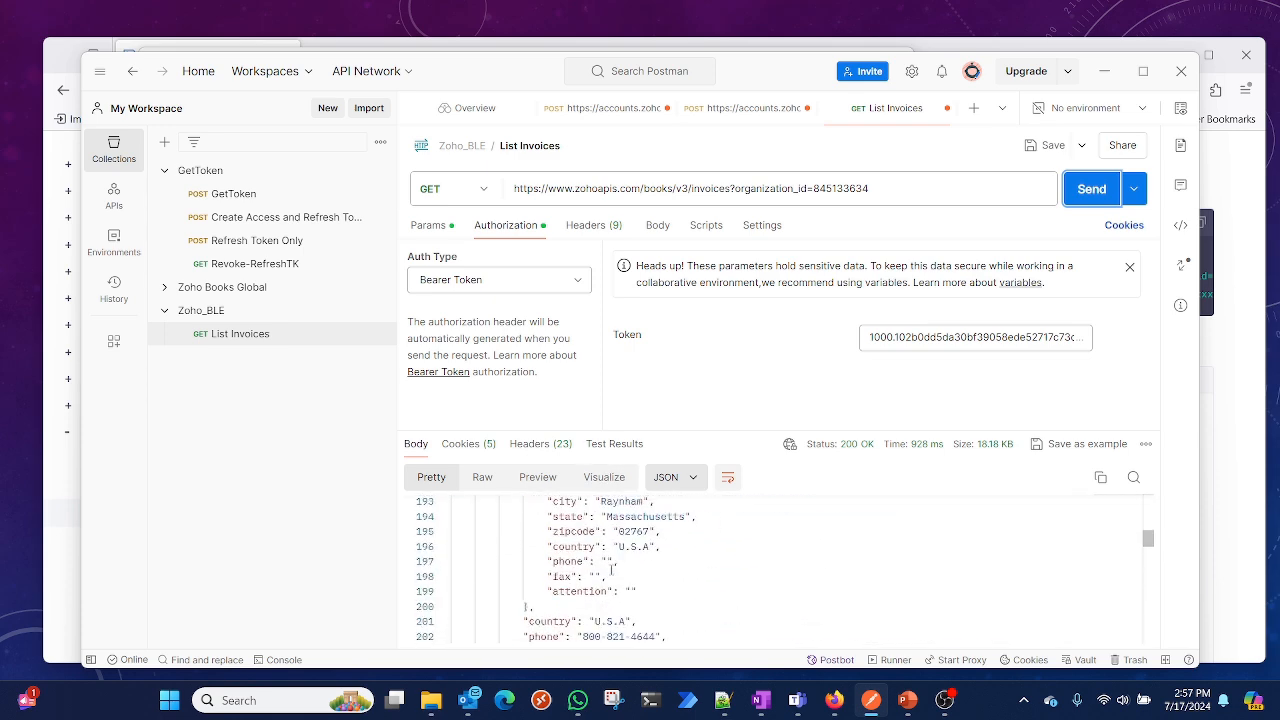
pyautogui.scroll(-20, 610, 572)
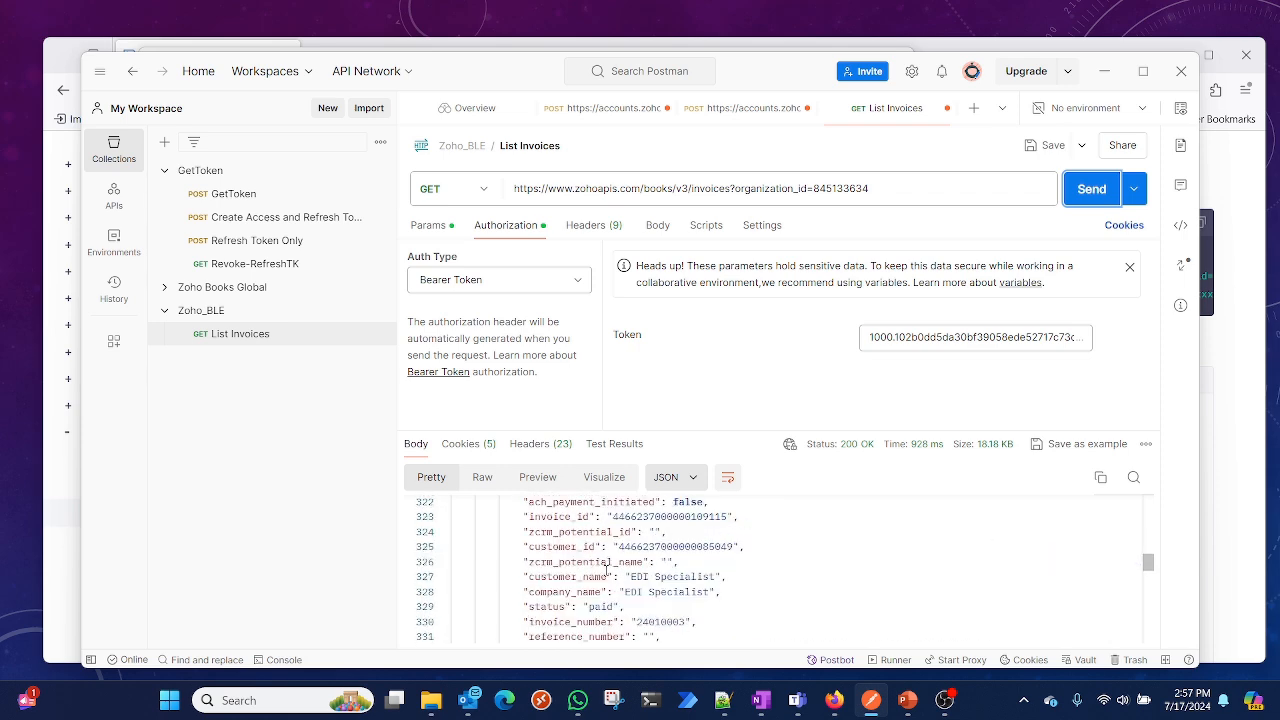
pyautogui.scroll(20, 606, 568)
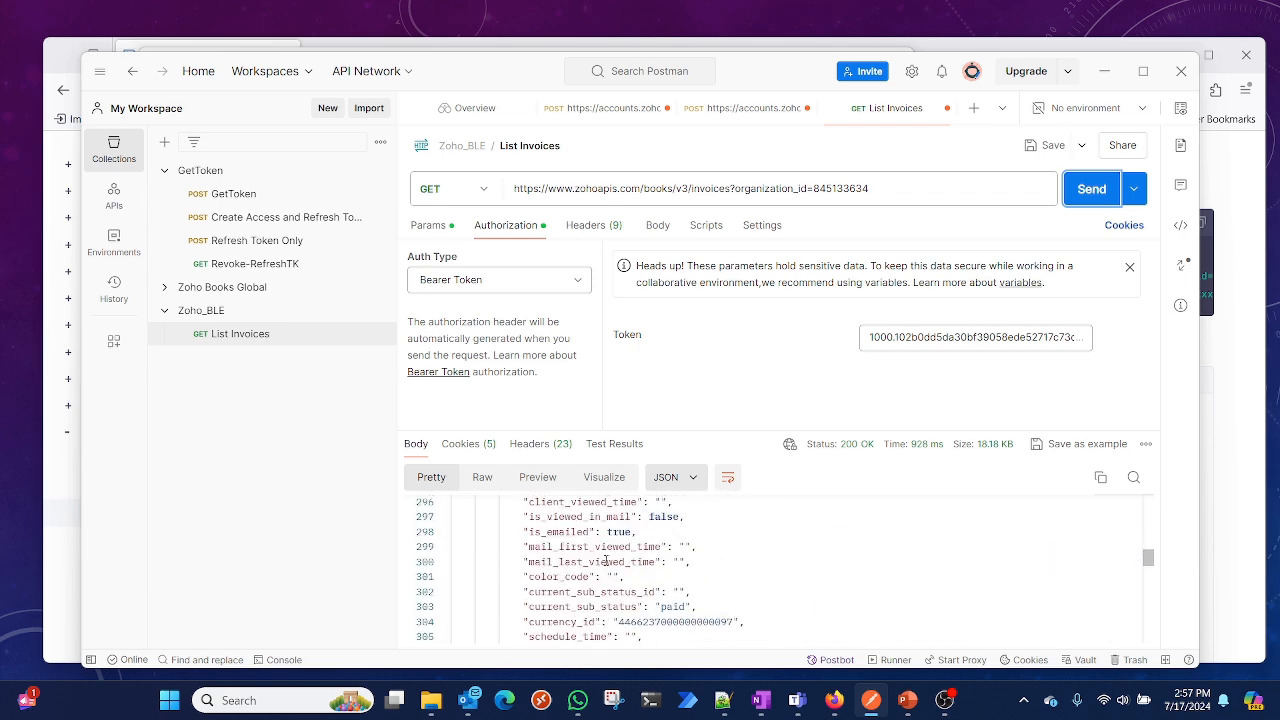
pyautogui.scroll(20, 606, 561)
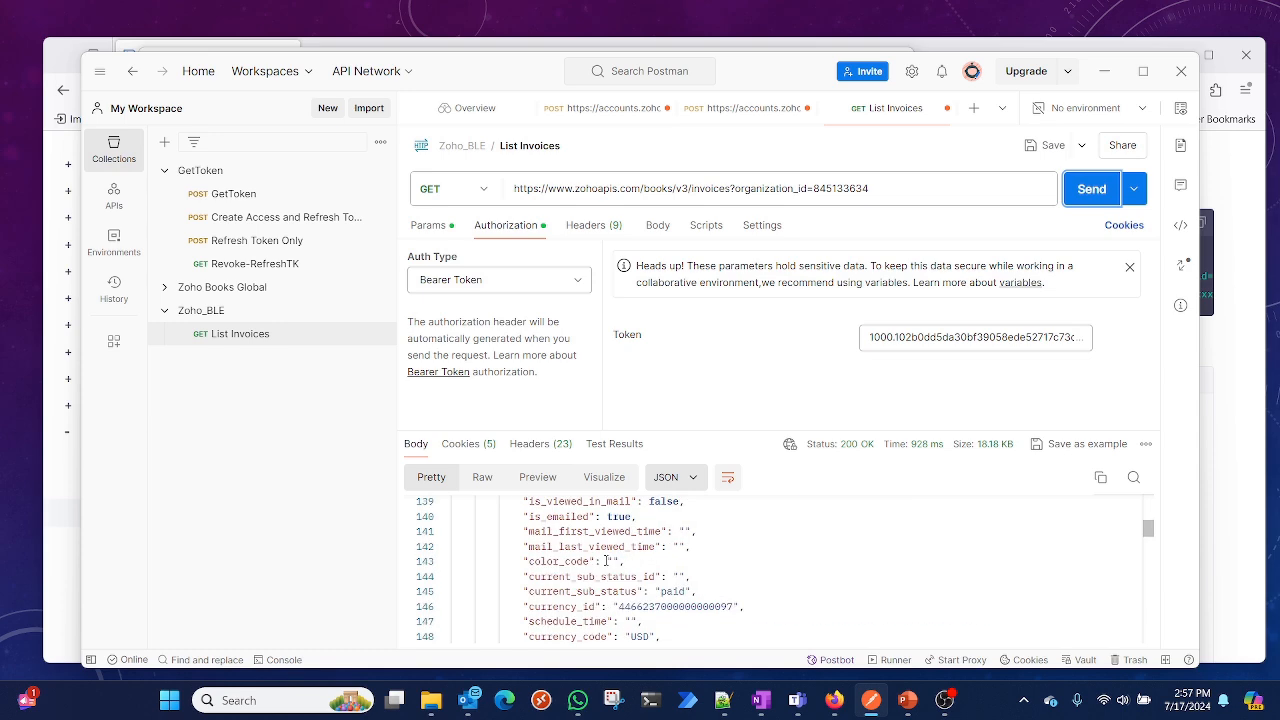
pyautogui.scroll(20, 606, 561)
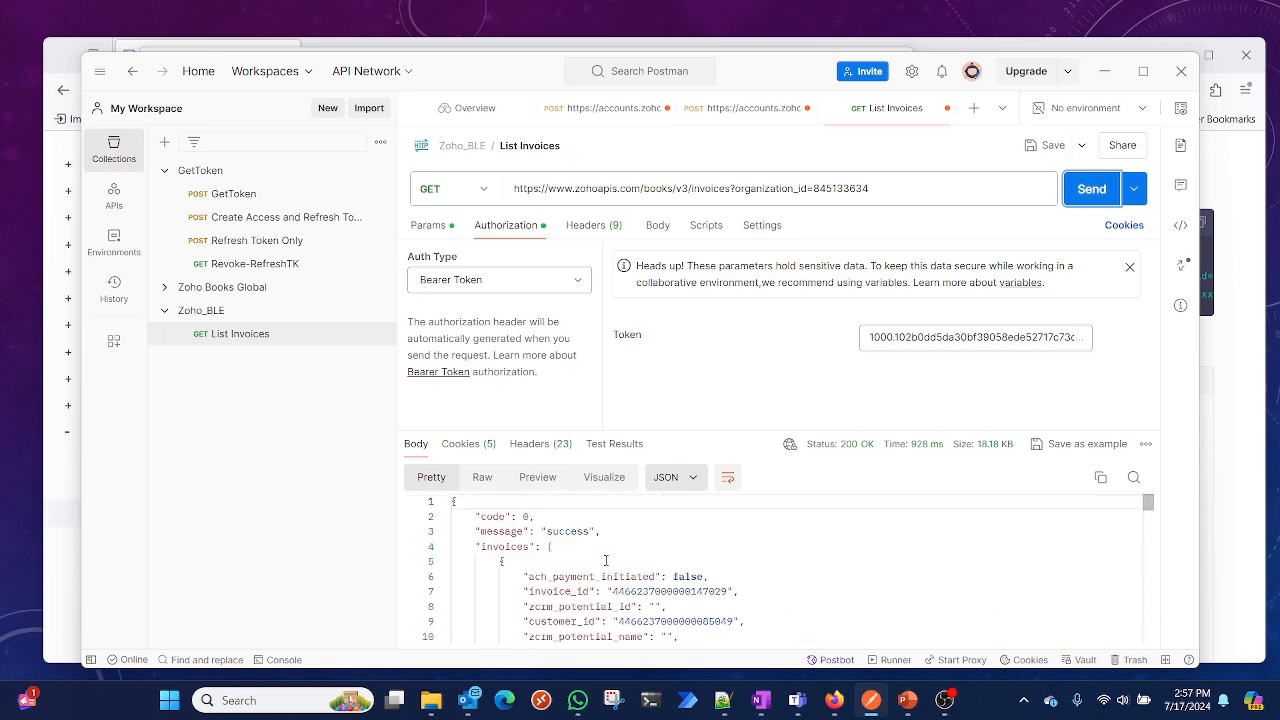
pyautogui.click(430, 225)
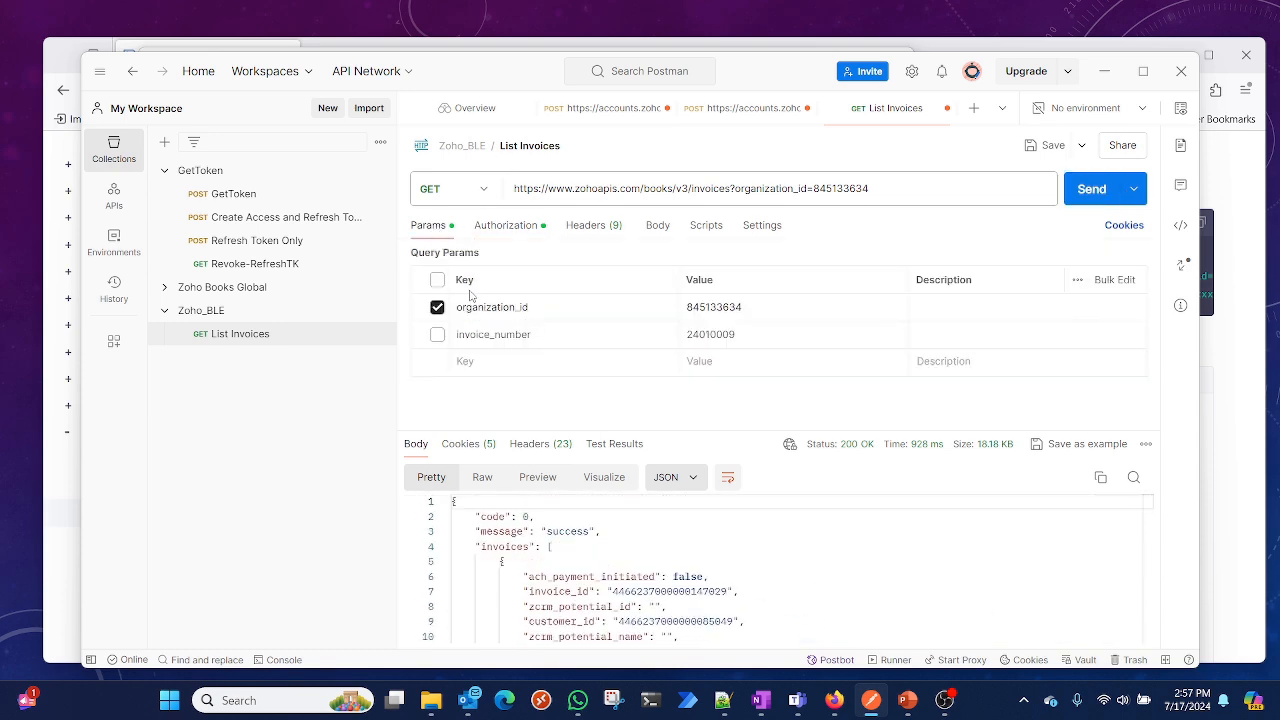
# Re-enable the invoice_number query parameter, send the List Invoices request again and scroll through the filtered invoice response
pyautogui.click(437, 335)
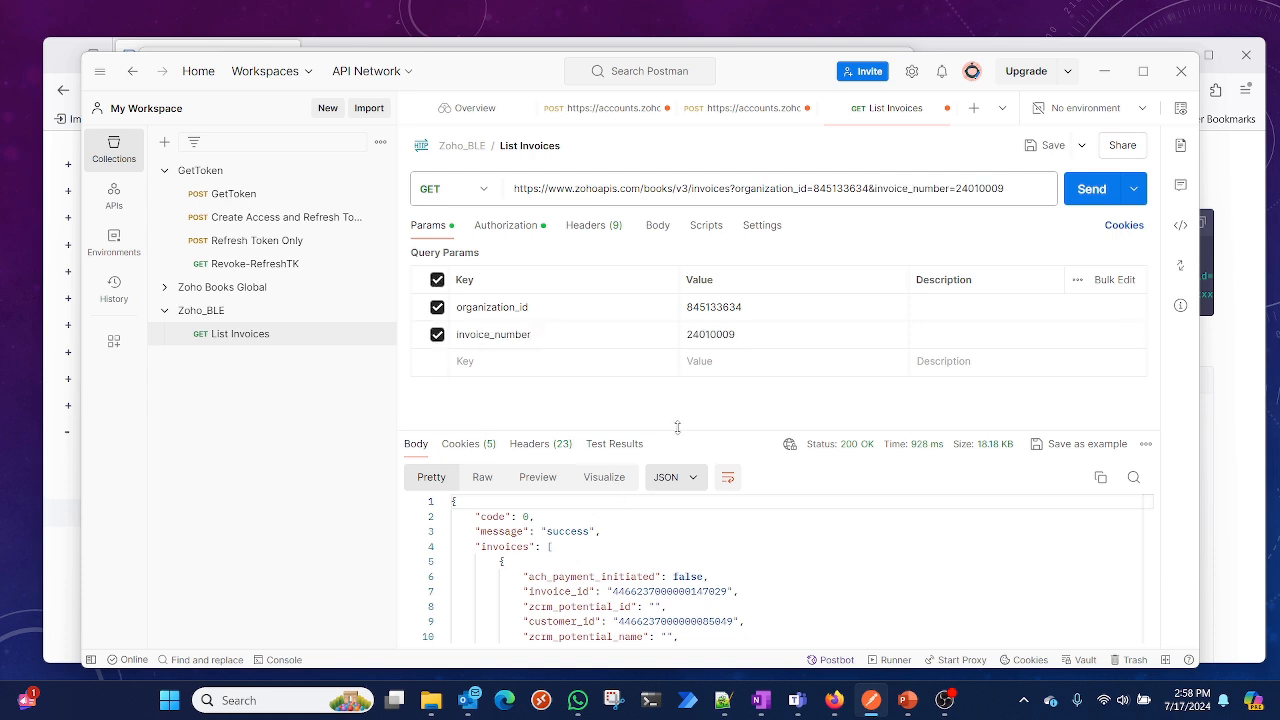
pyautogui.click(1101, 195)
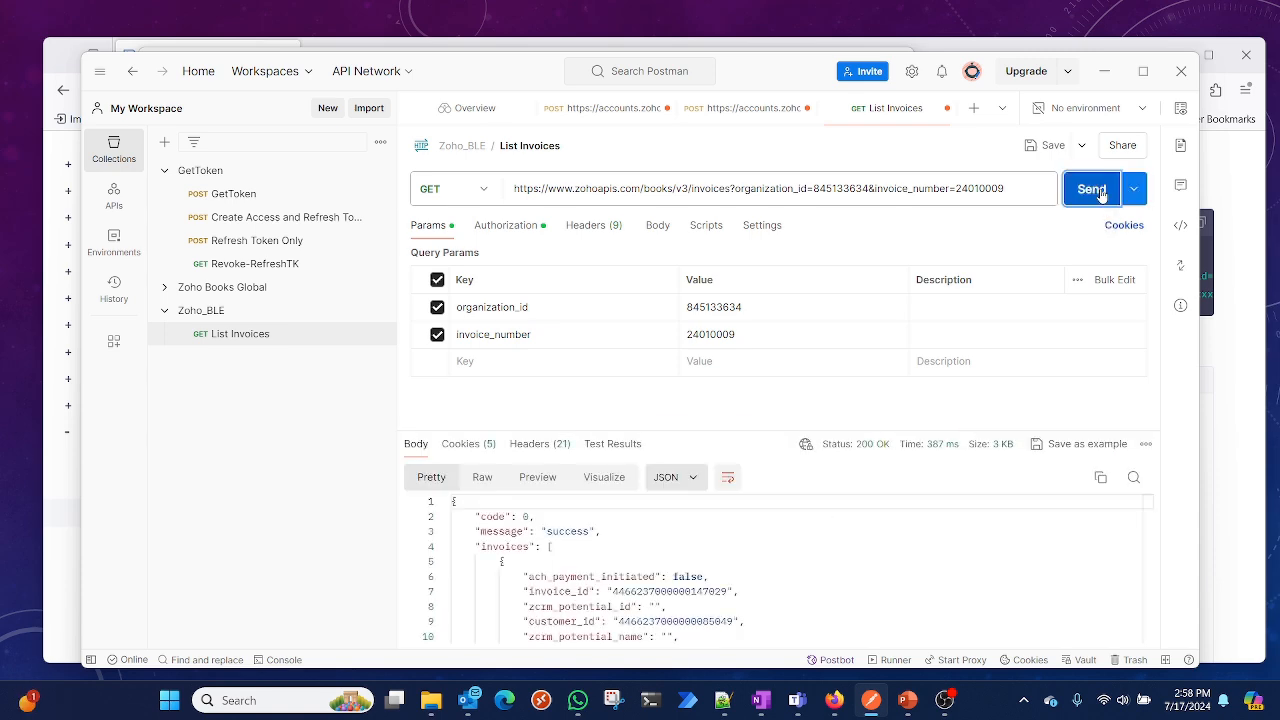
pyautogui.scroll(-15, 658, 578)
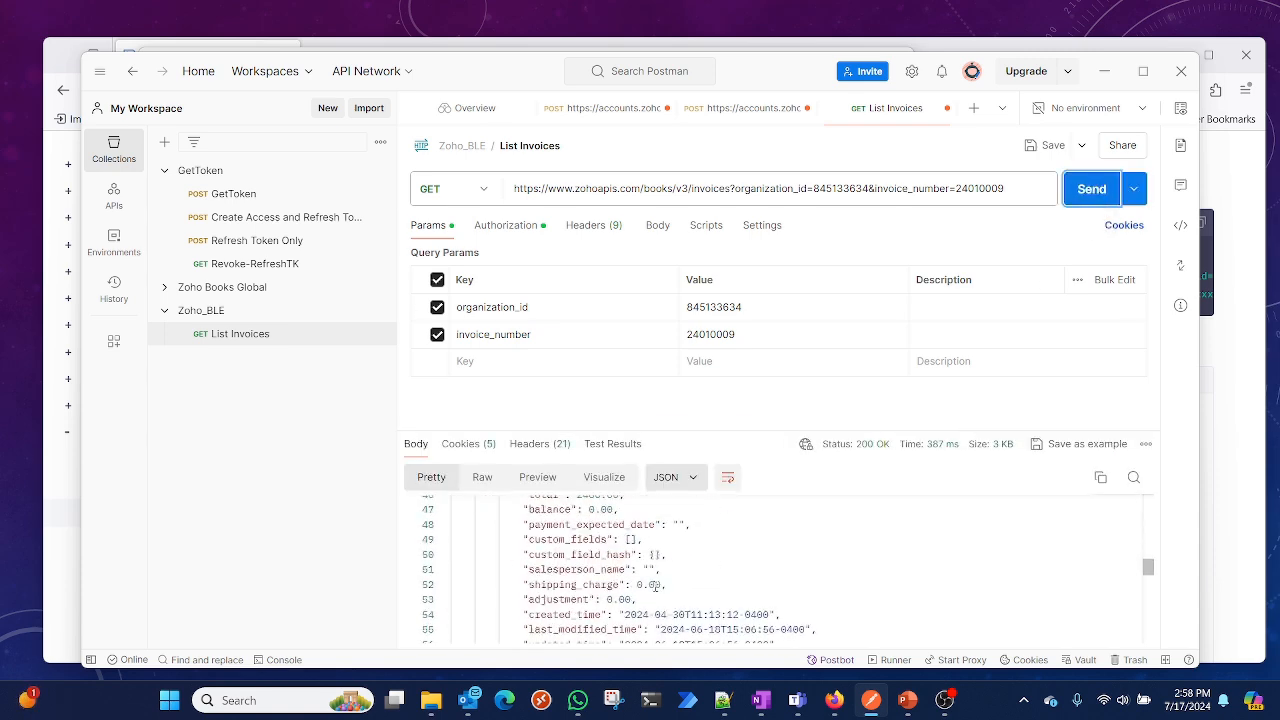
pyautogui.scroll(15, 631, 592)
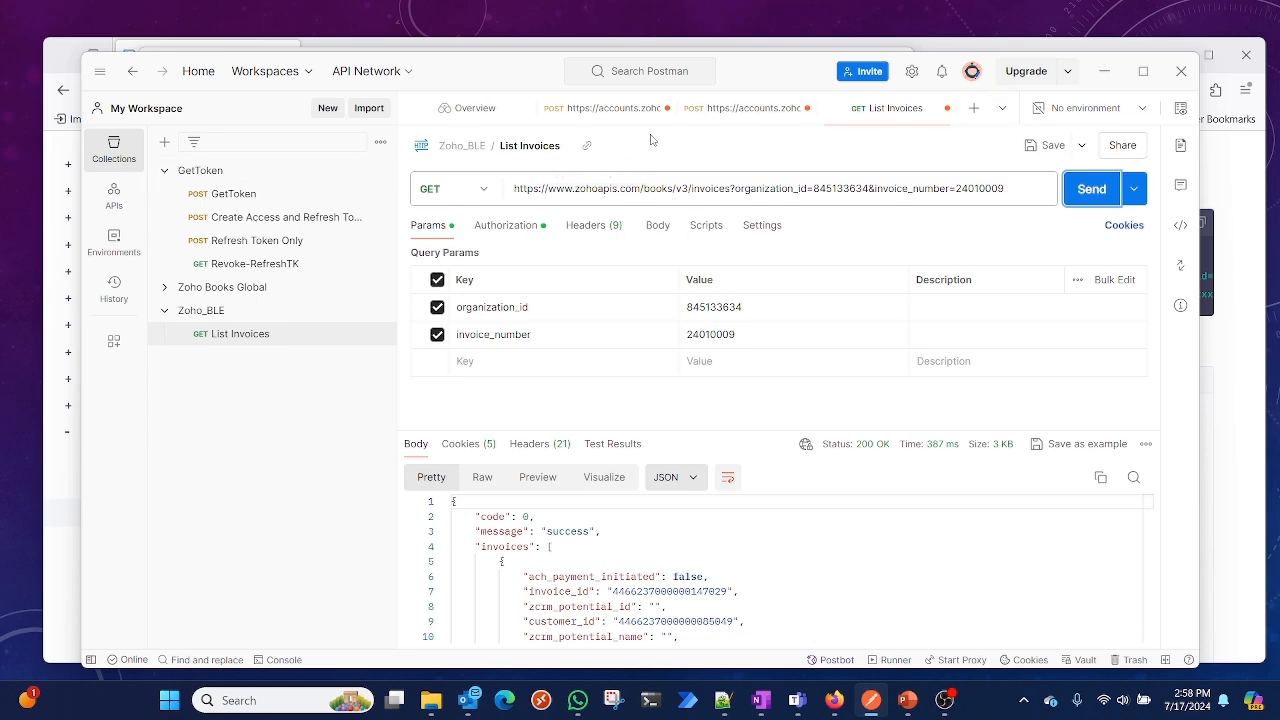
# Browse the Zoho Books API documentation to the HTTP Methods overview and read the method descriptions
pyautogui.click(730, 109)
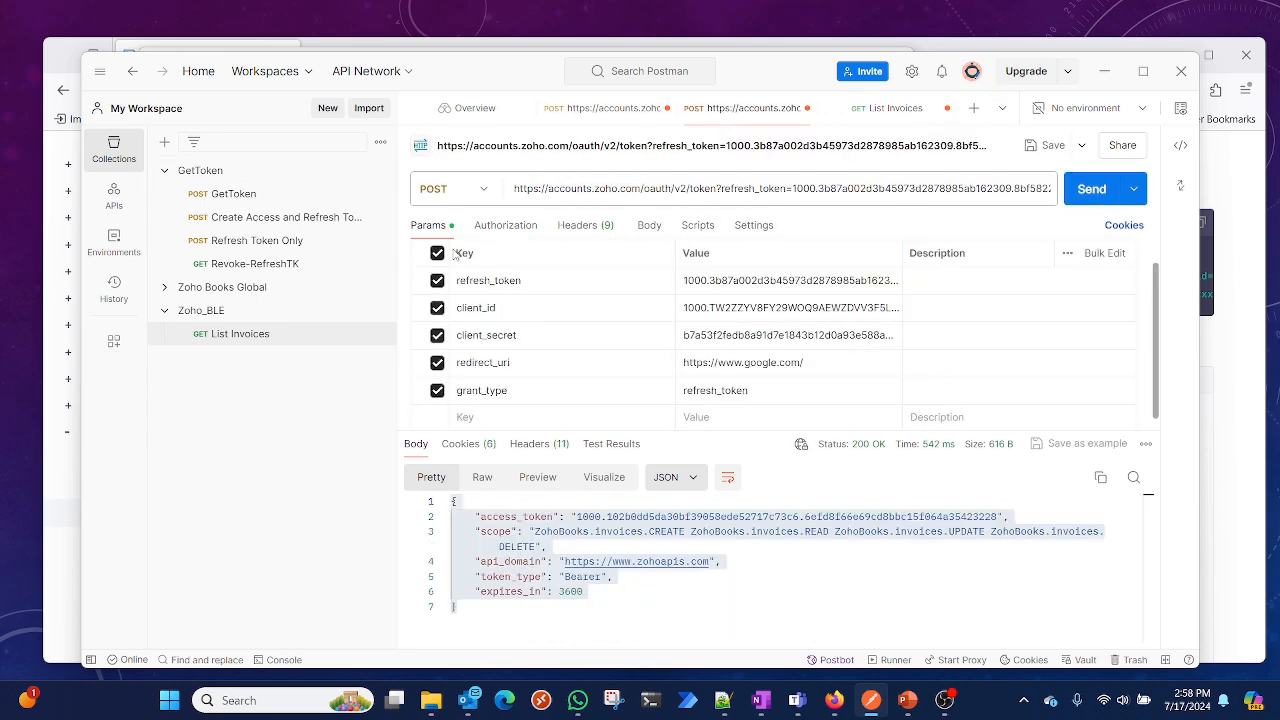
pyautogui.click(1104, 71)
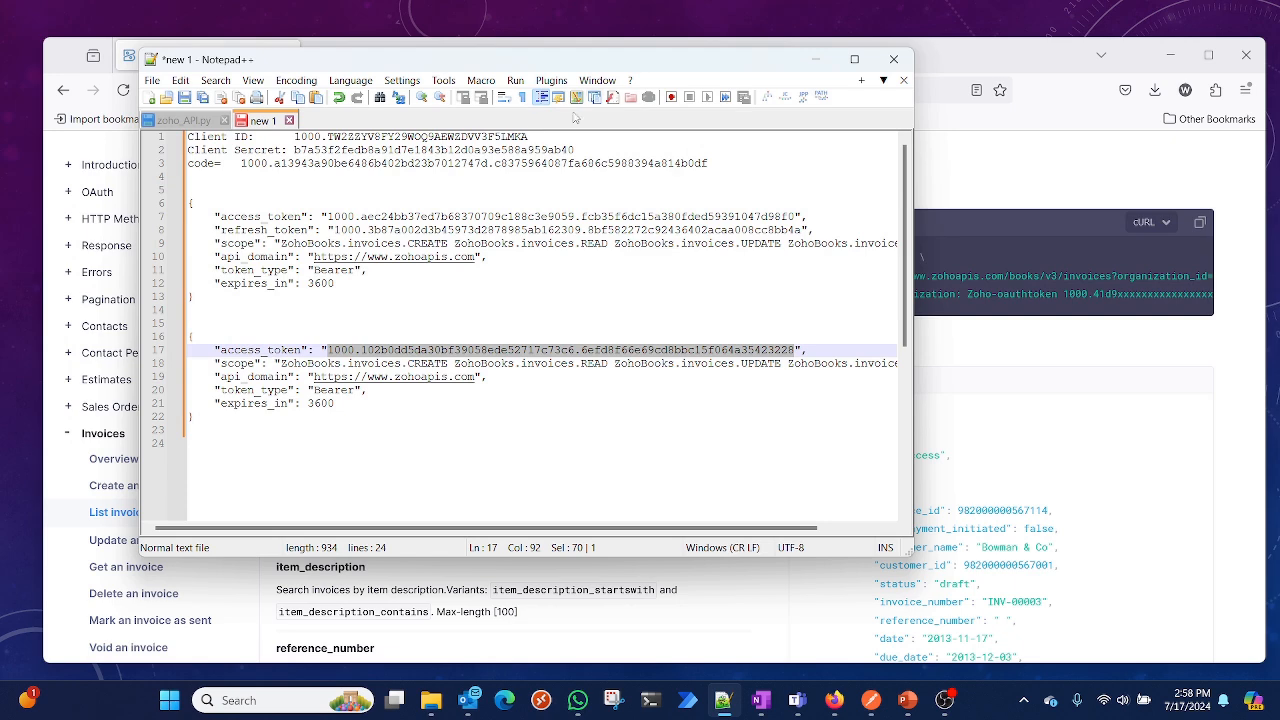
pyautogui.click(815, 59)
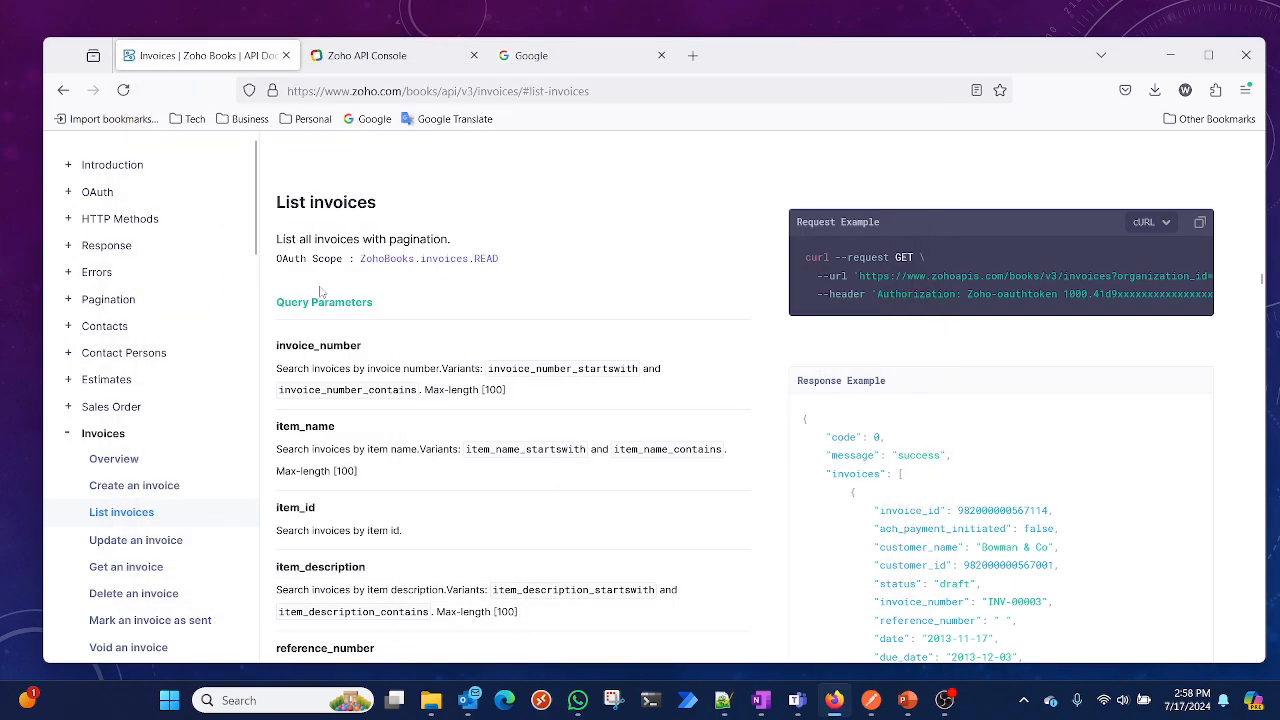
pyautogui.click(70, 434)
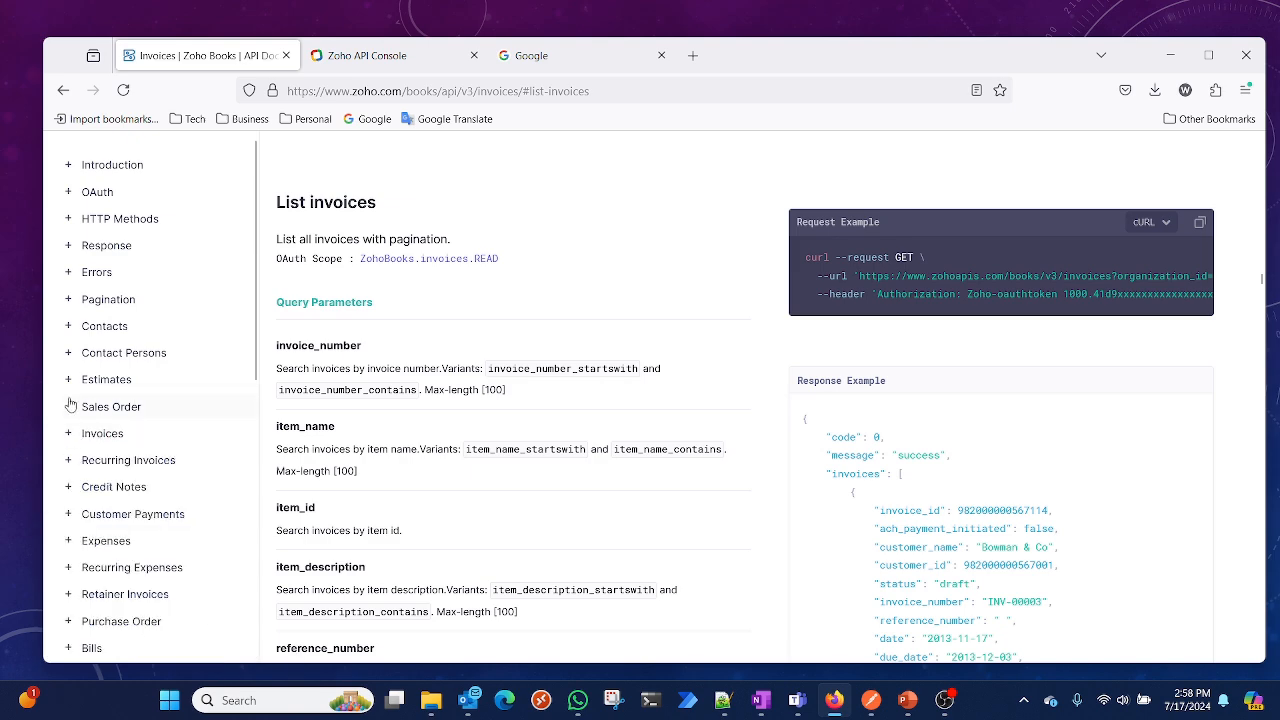
pyautogui.click(124, 219)
pyautogui.click(150, 246)
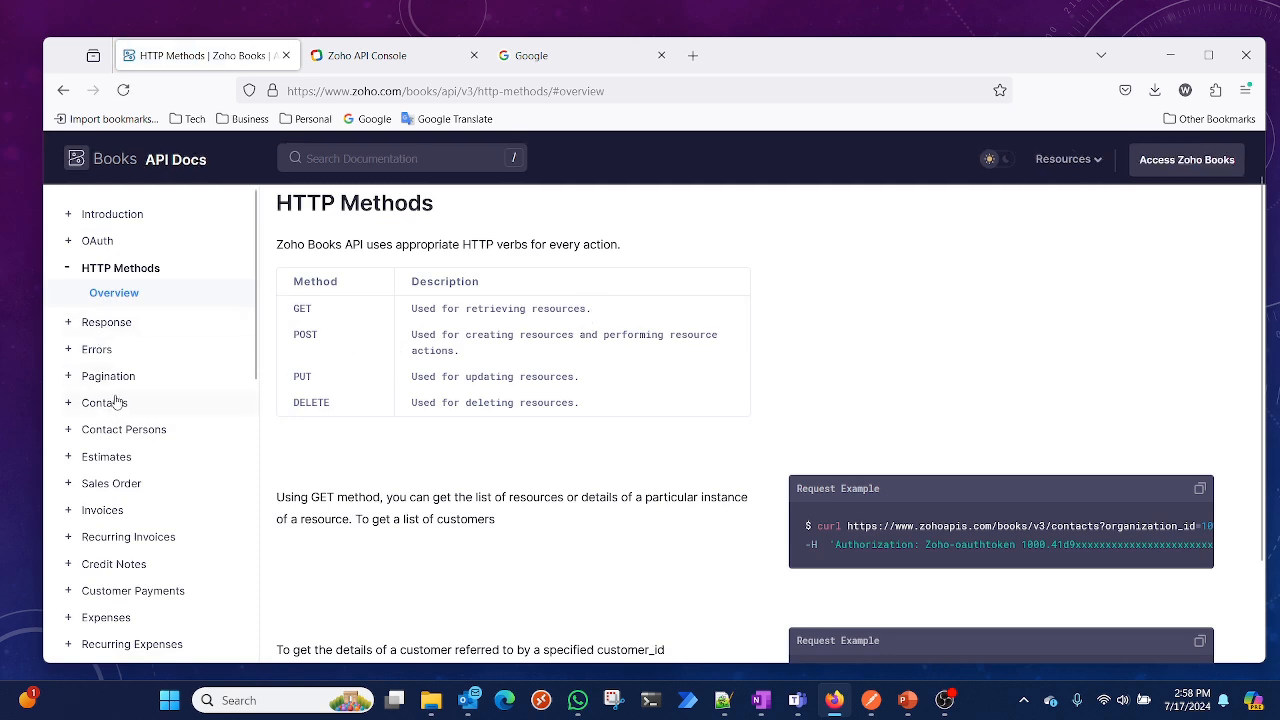
pyautogui.scroll(-10, 115, 258)
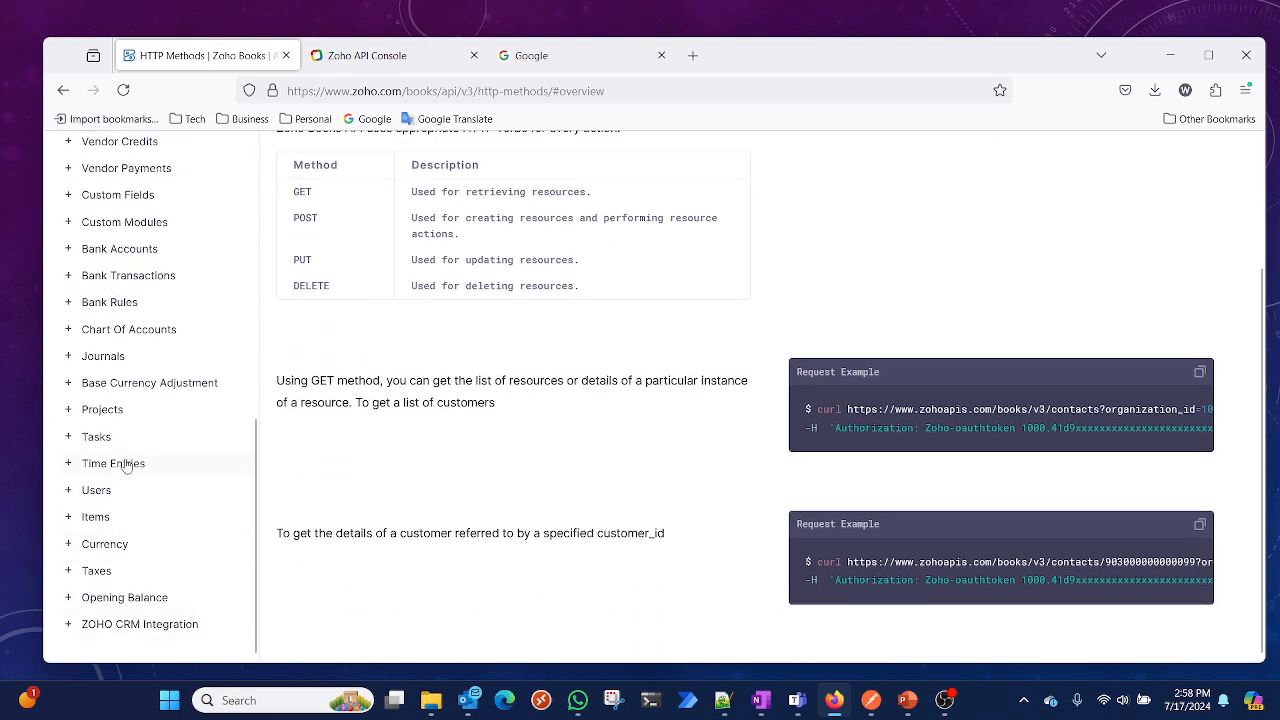
pyautogui.scroll(10, 127, 454)
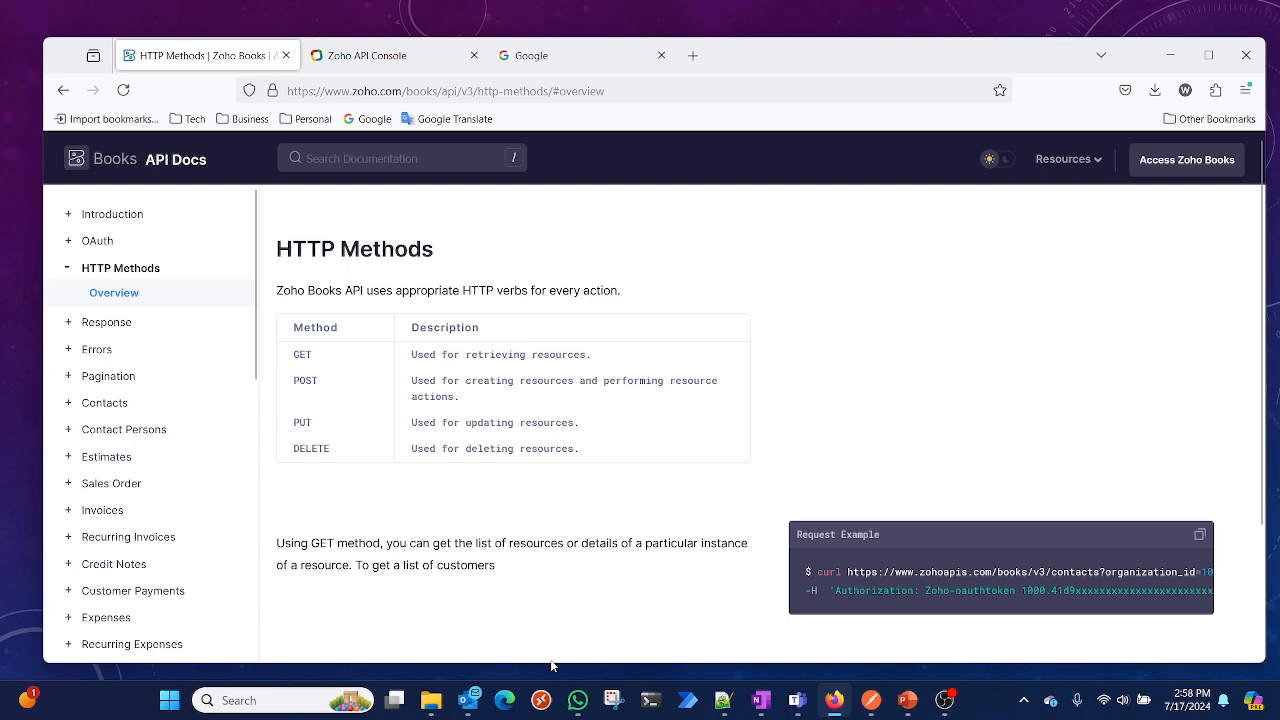
# Open the List of Invoices request in the Zoho Books Global collection's Invoices folder and set its authorization type to Bearer Token
pyautogui.click(876, 706)
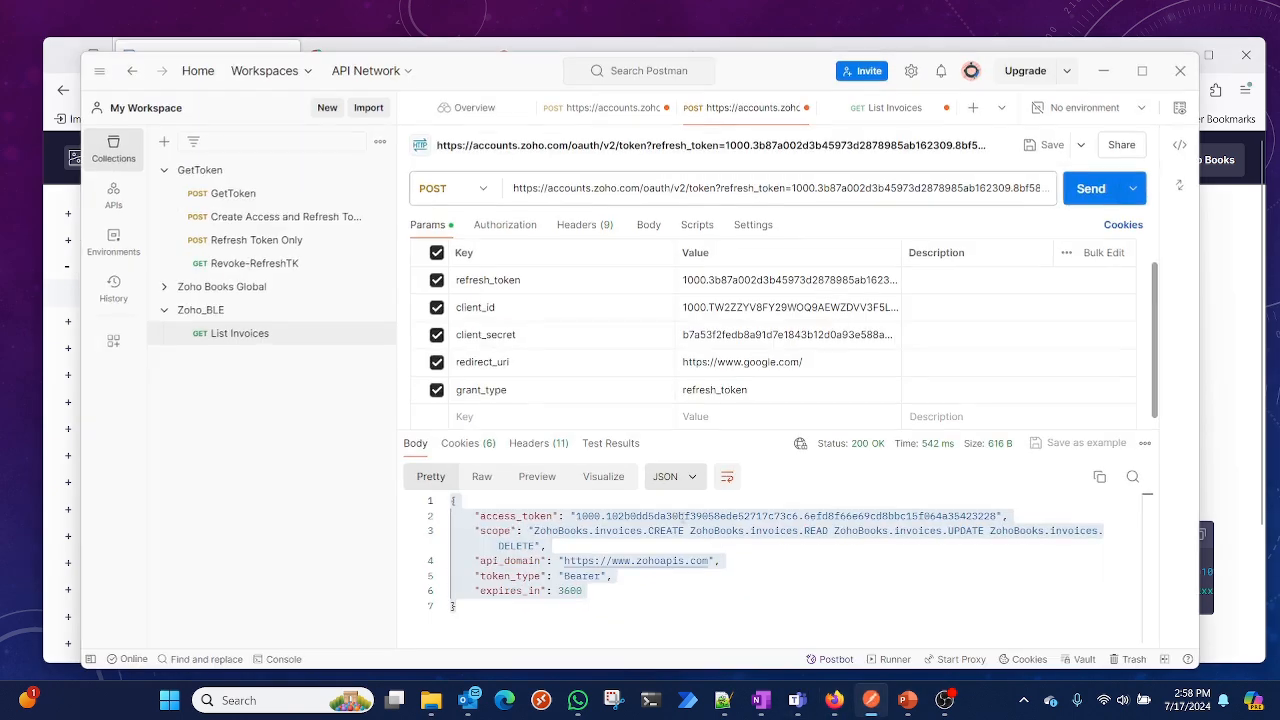
pyautogui.click(228, 290)
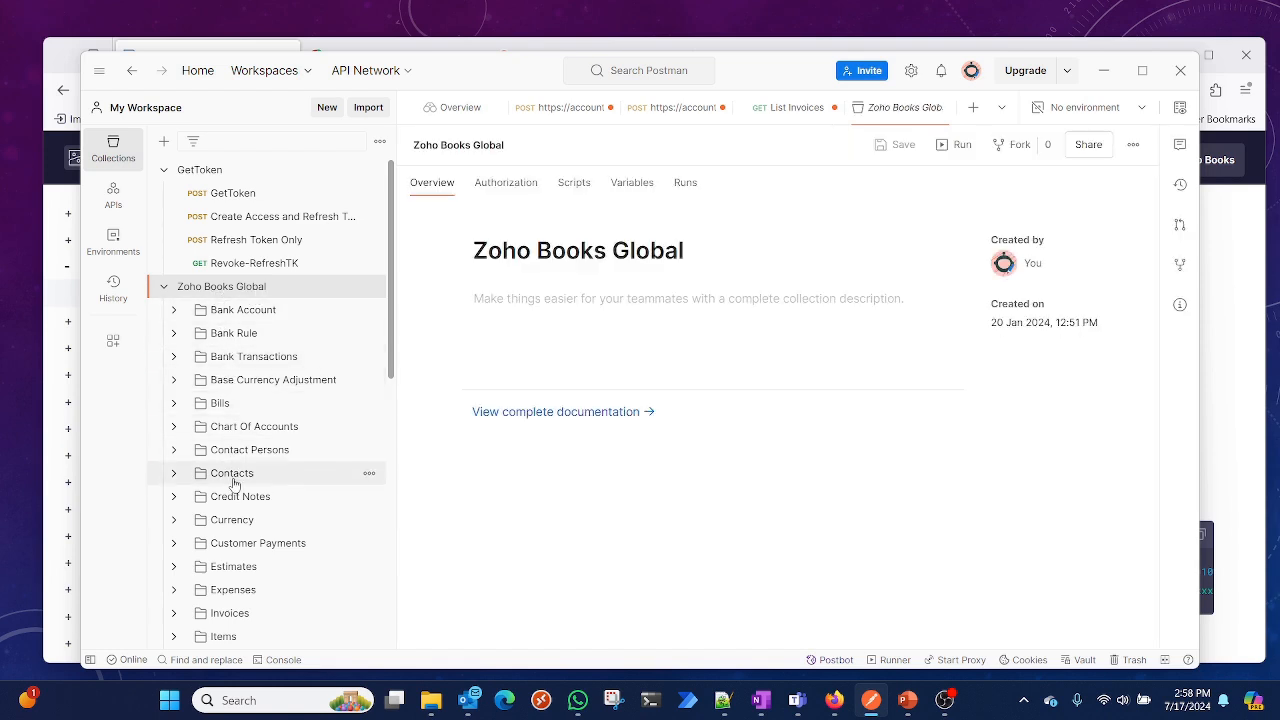
pyautogui.scroll(-3, 240, 540)
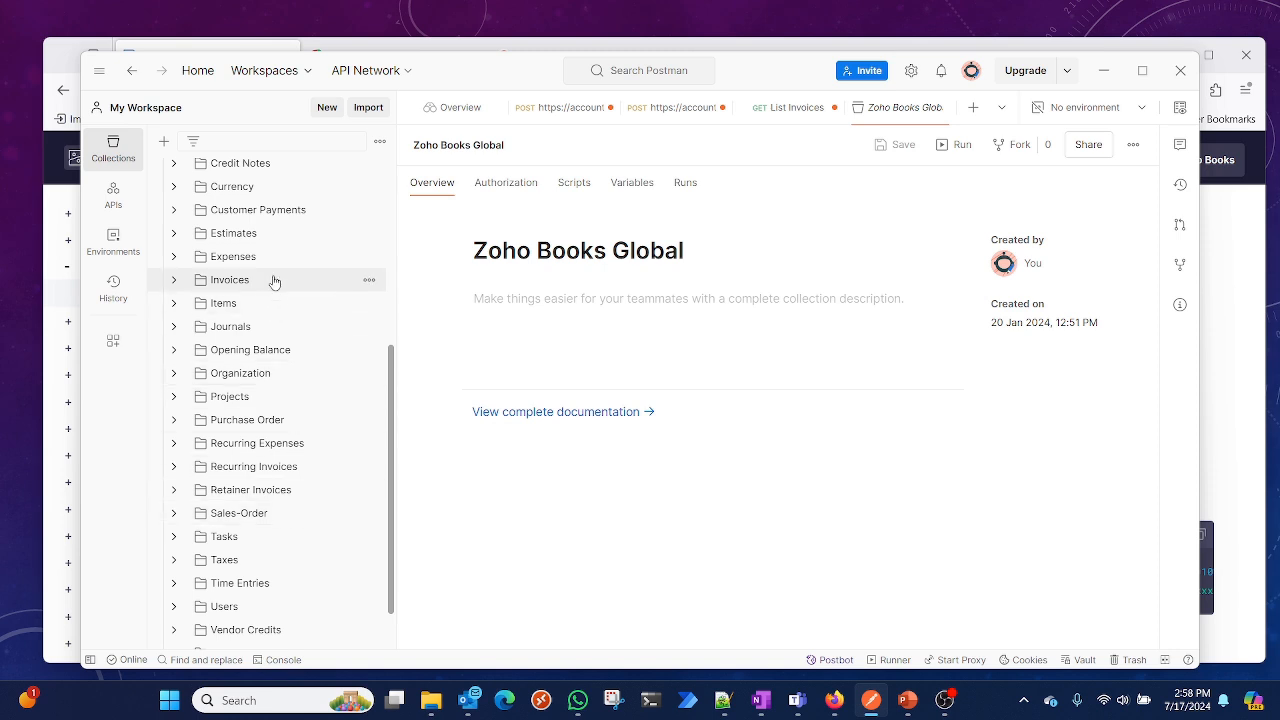
pyautogui.click(178, 284)
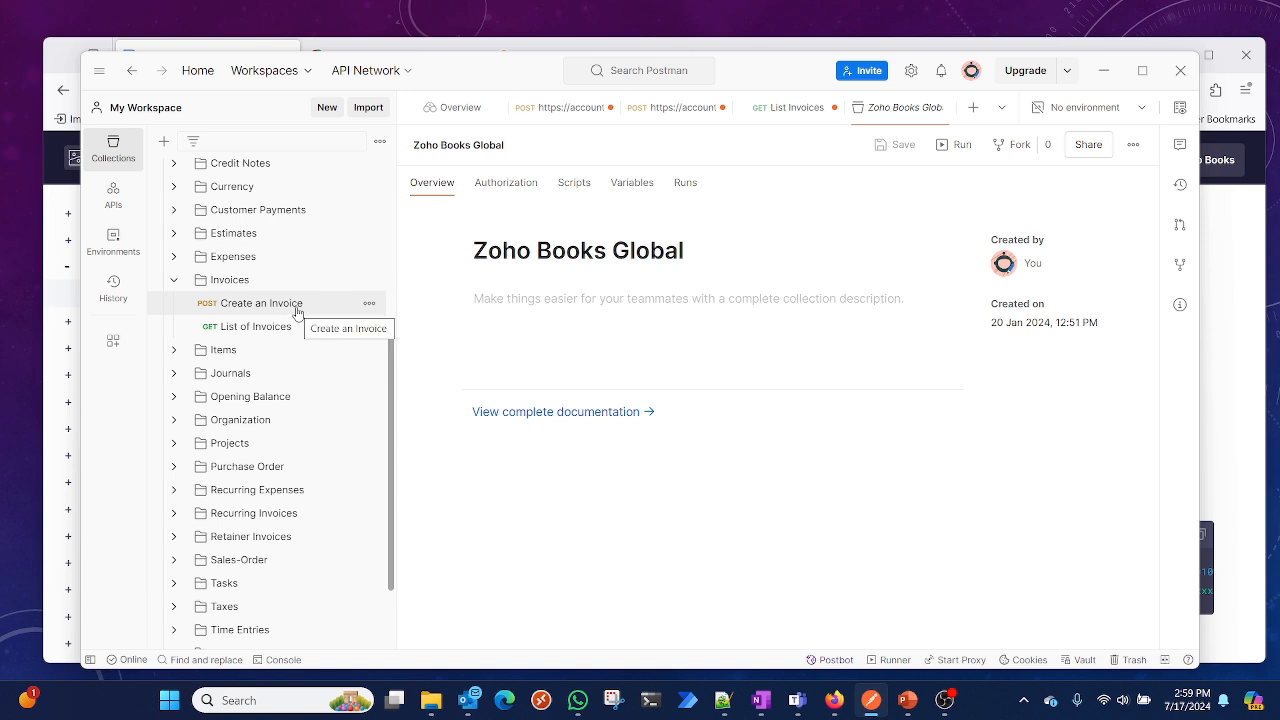
pyautogui.click(259, 335)
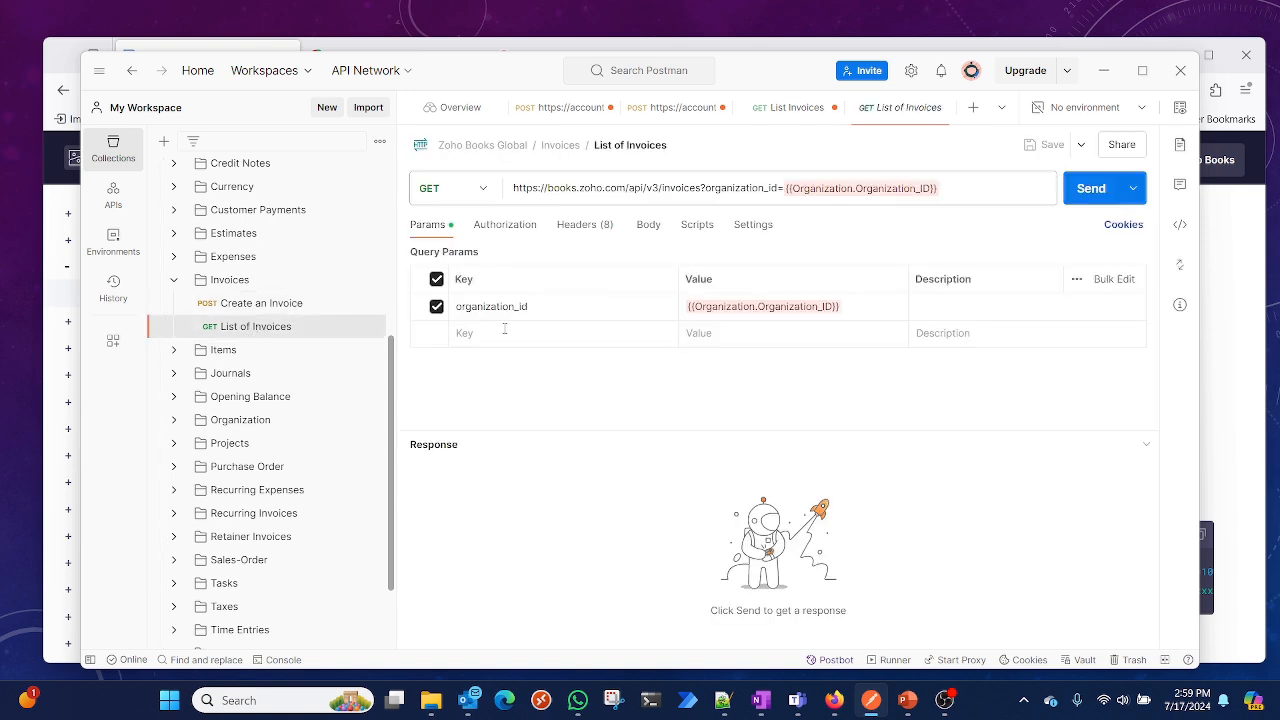
pyautogui.click(490, 229)
pyautogui.click(469, 292)
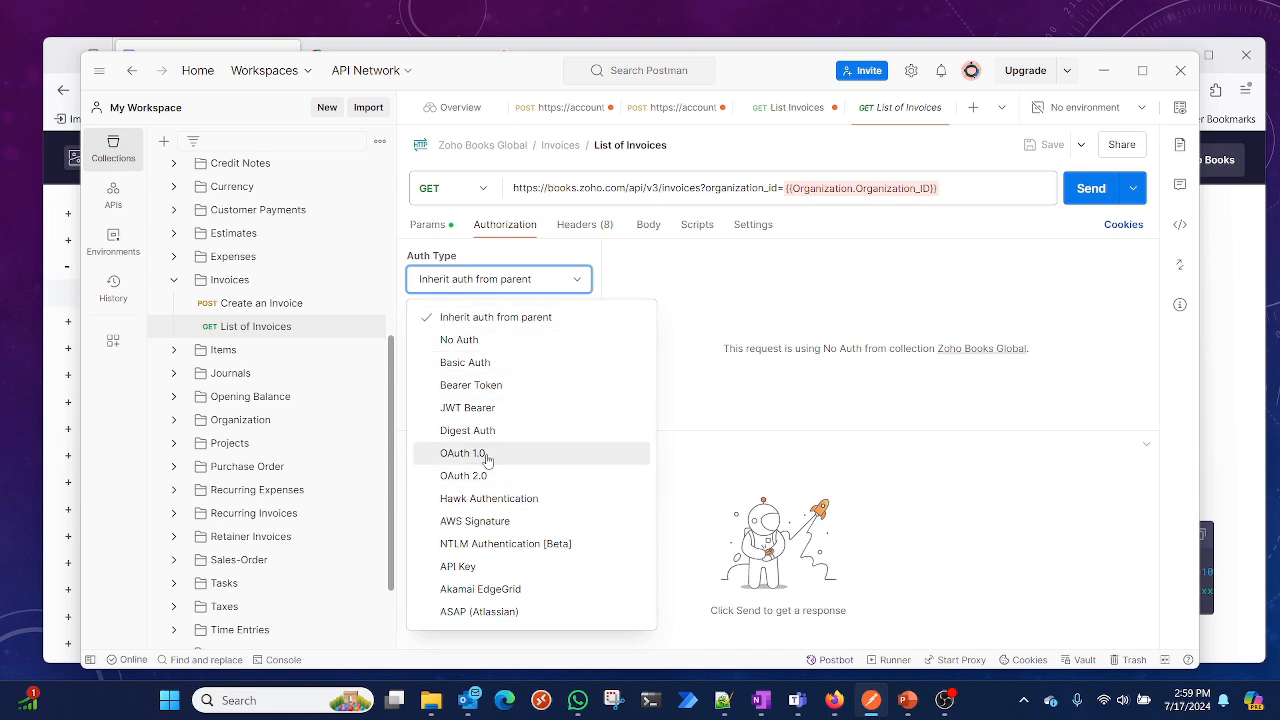
pyautogui.click(498, 386)
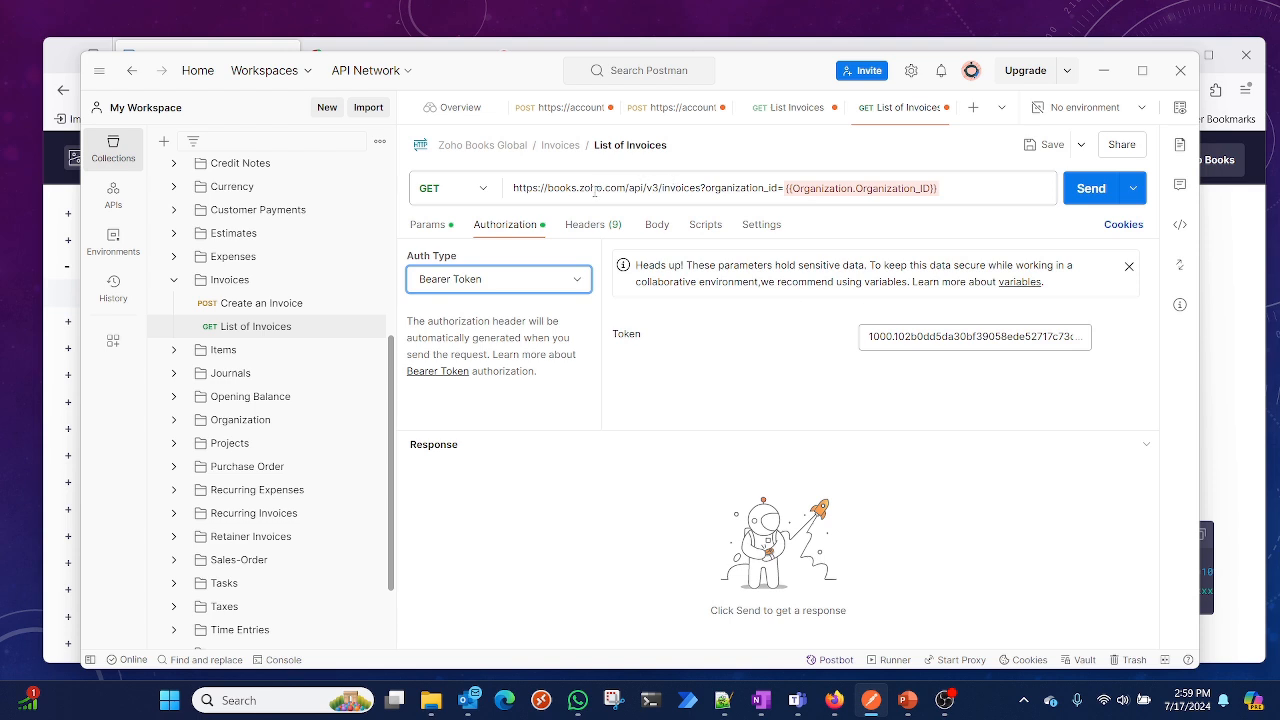
pyautogui.click(440, 224)
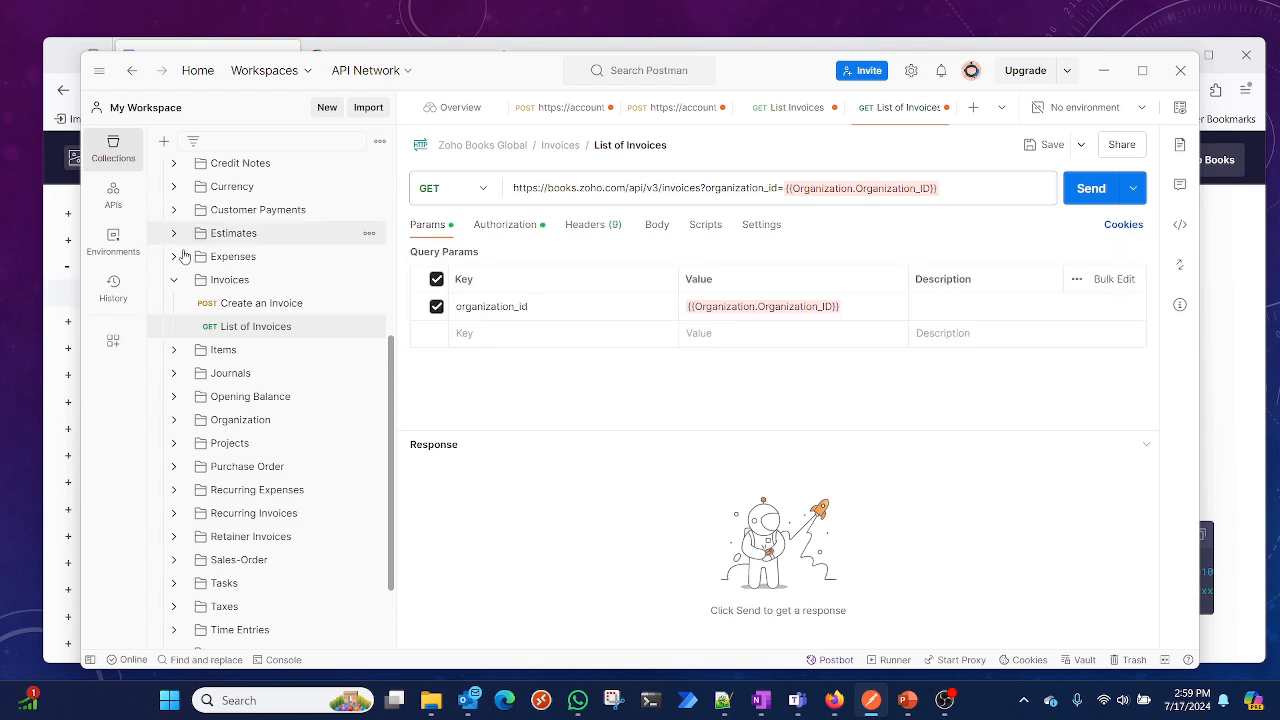
pyautogui.click(174, 281)
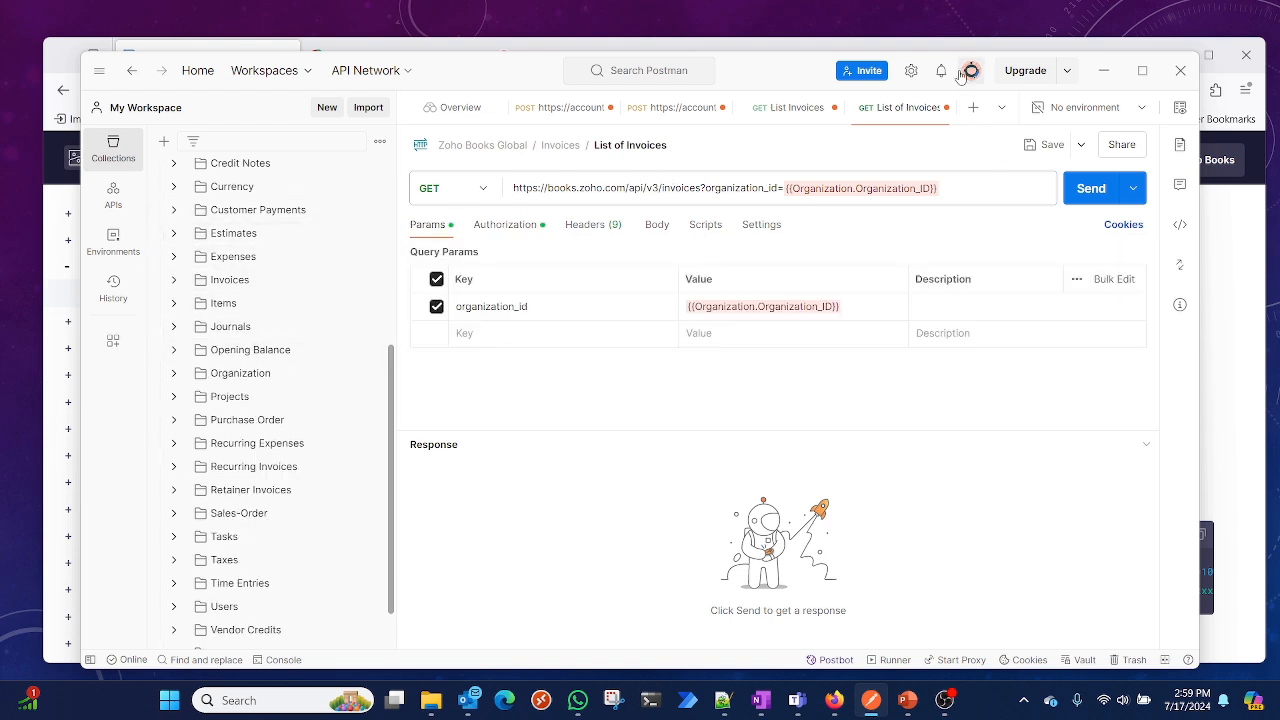
# Open All Resources from the API docs' Resources menu, then return to the HTTP Methods documentation tab
pyautogui.click(1112, 76)
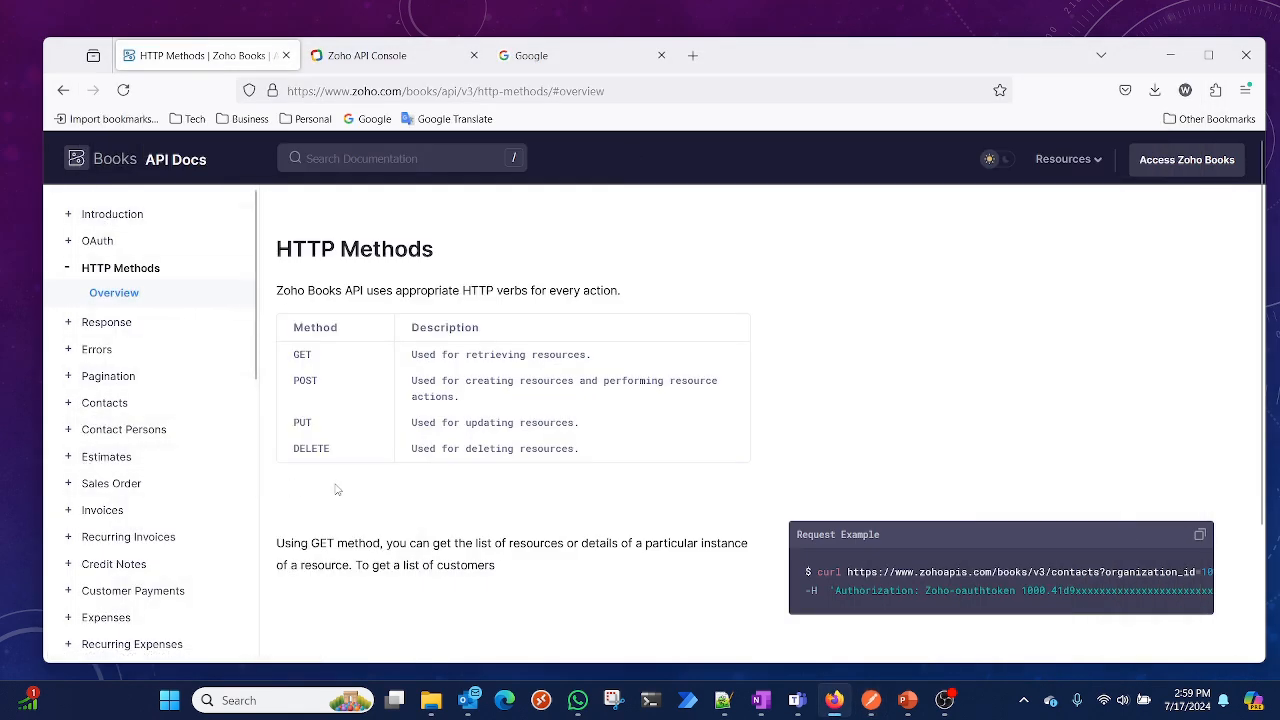
pyautogui.scroll(-1, 430, 530)
pyautogui.scroll(-3, 428, 530)
pyautogui.scroll(3, 426, 530)
pyautogui.click(1077, 162)
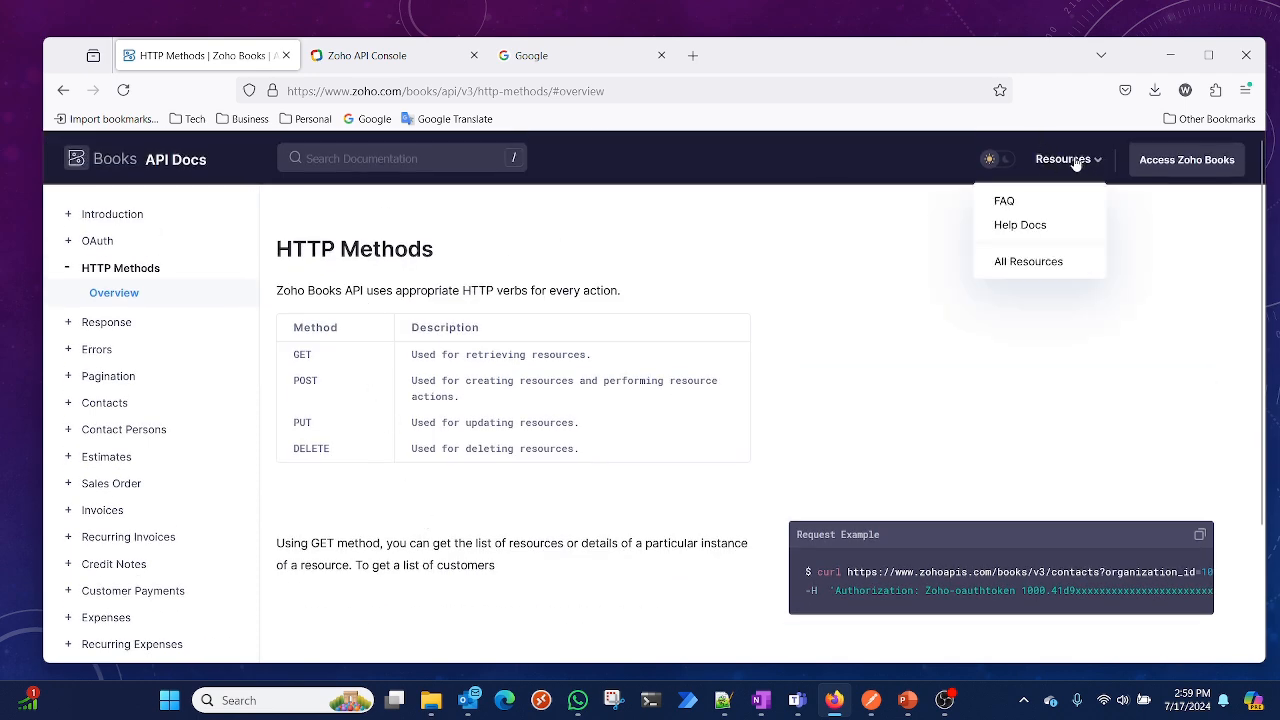
pyautogui.click(1050, 262)
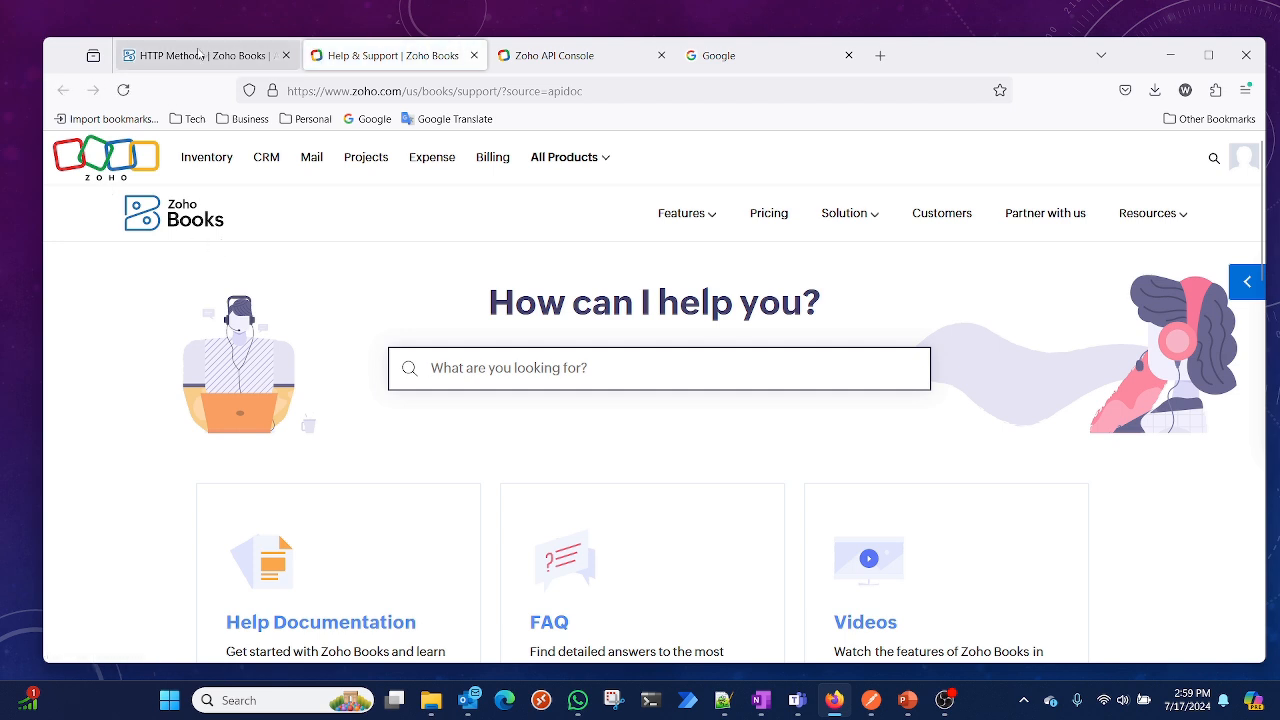
pyautogui.click(200, 55)
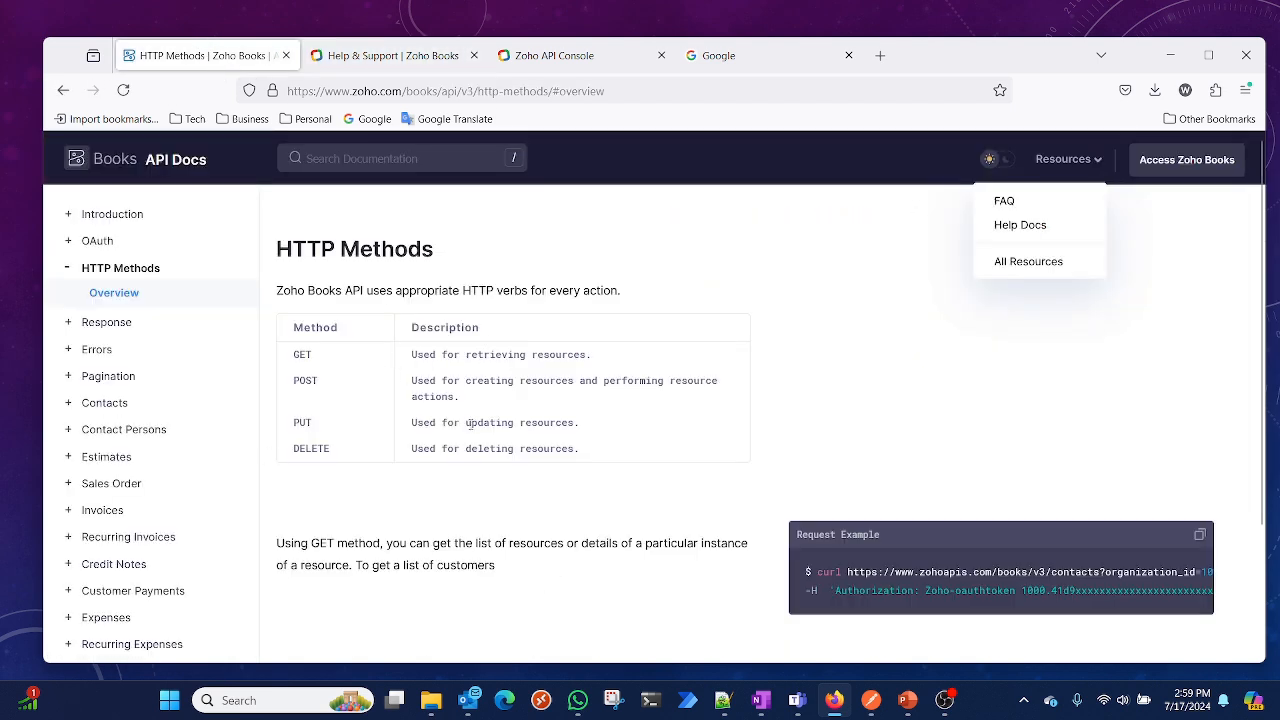